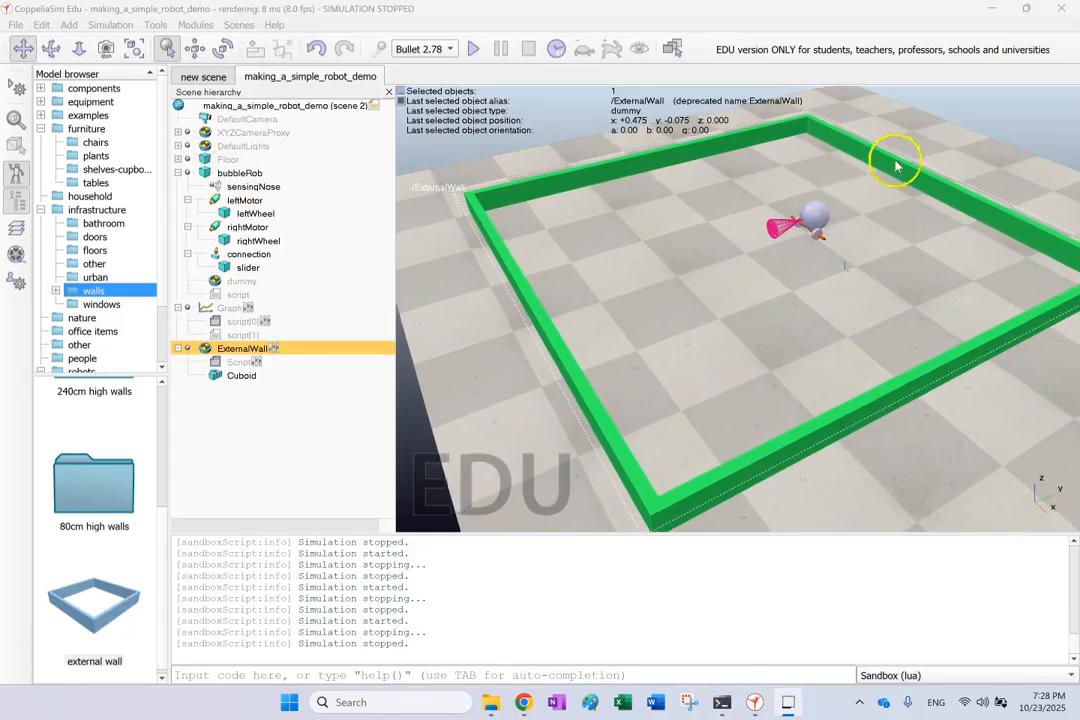
Examine the bubbleRob robot's body, nose sensor, wheels and slider, and the surrounding external wall, from several angles.
{"action": "scroll", "coordinate": [893, 168], "scroll_direction": "up", "scroll_amount": 6}
{"action": "scroll", "coordinate": [893, 168], "scroll_direction": "up", "scroll_amount": 3}
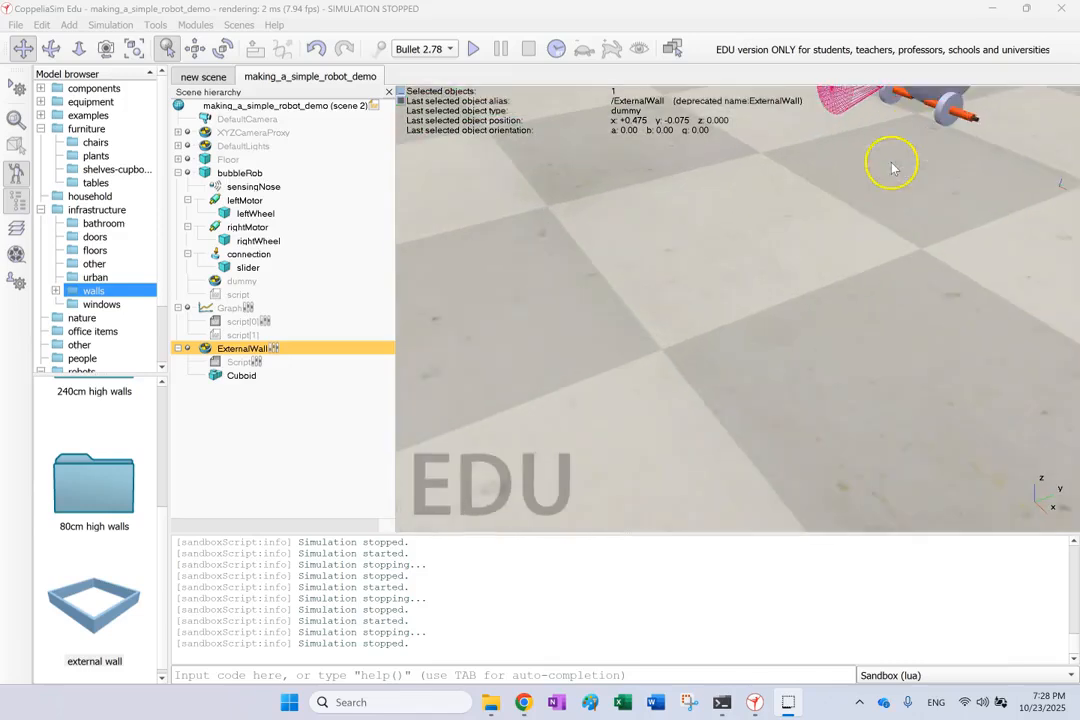
{"action": "left_click_drag", "start_coordinate": [737, 213], "coordinate": [427, 485]}
{"action": "left_click_drag", "start_coordinate": [713, 266], "coordinate": [673, 262]}
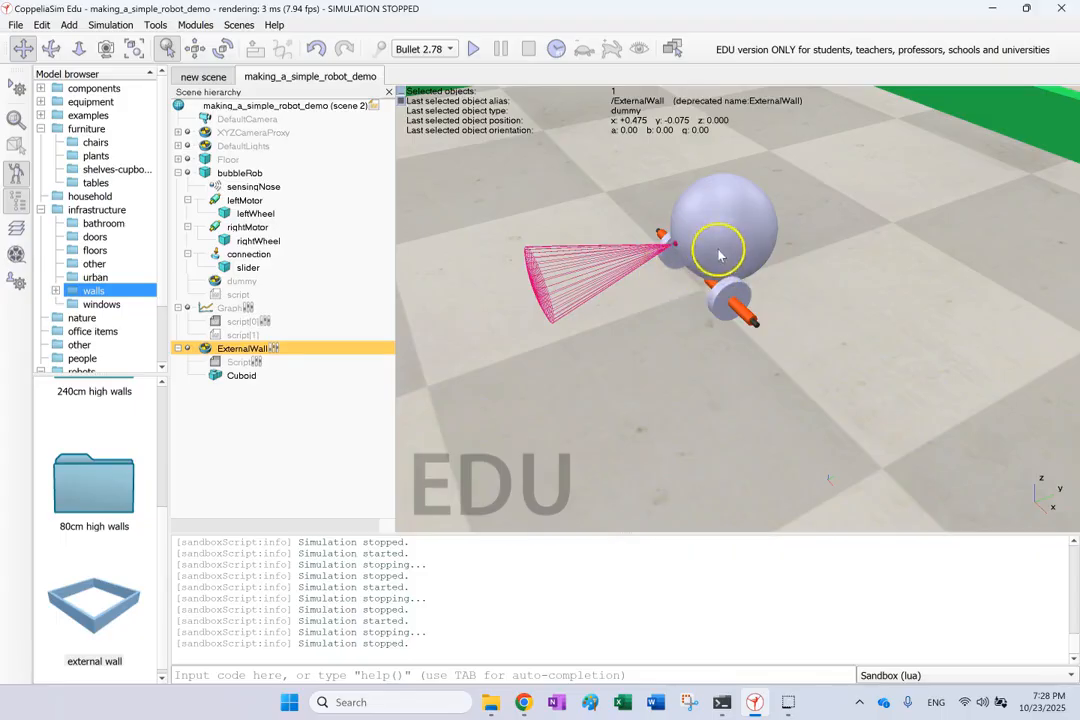
{"action": "left_click_drag", "start_coordinate": [919, 274], "coordinate": [826, 246]}
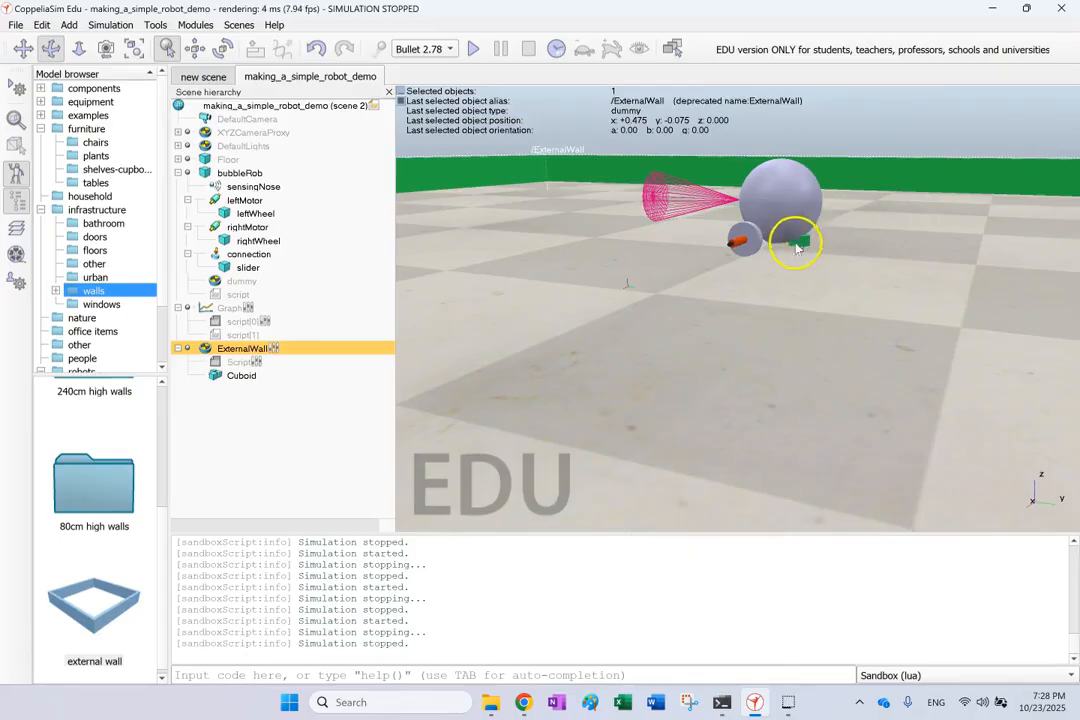
{"action": "left_click_drag", "start_coordinate": [818, 291], "coordinate": [842, 292]}
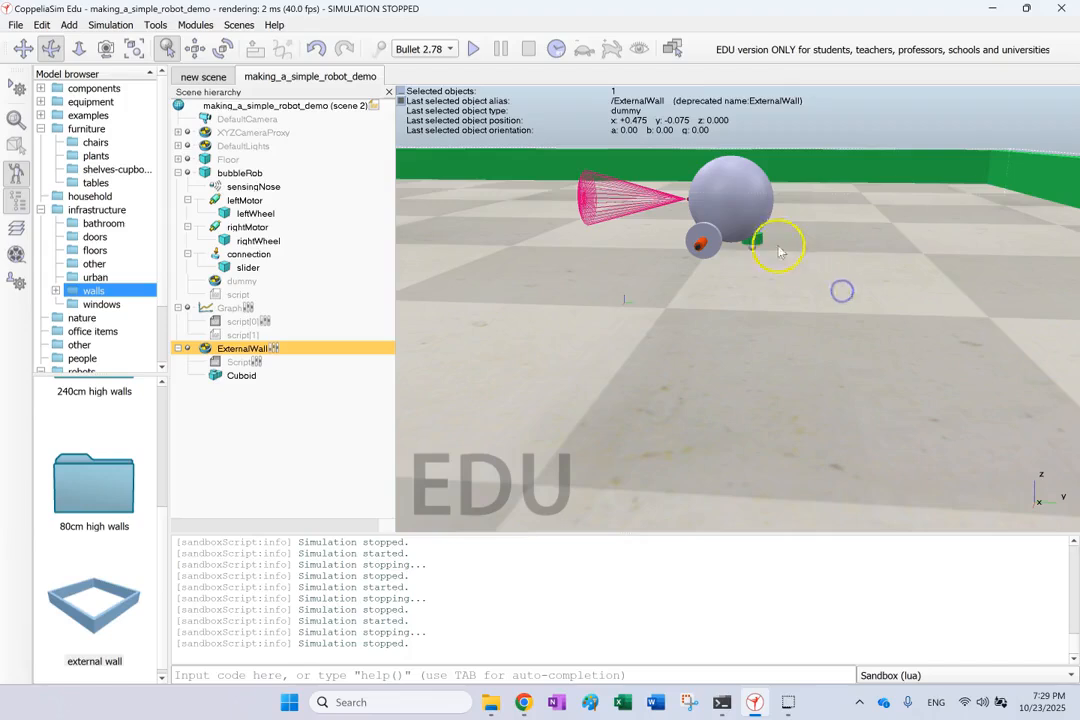
{"action": "left_click_drag", "start_coordinate": [764, 284], "coordinate": [763, 289]}
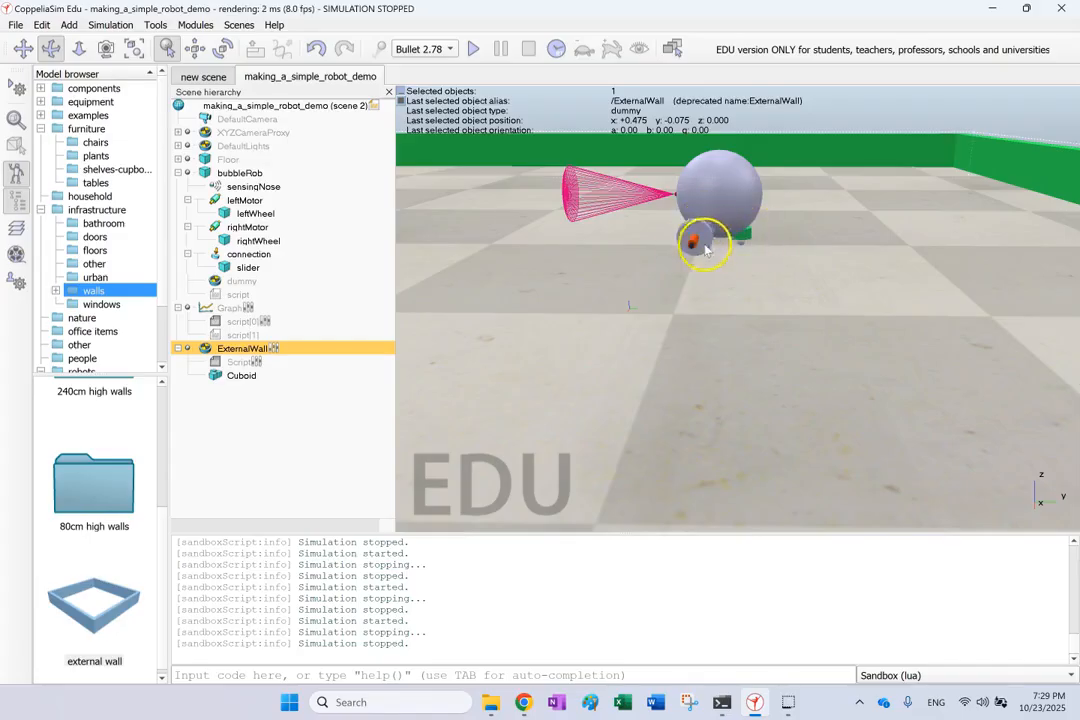
{"action": "scroll", "coordinate": [748, 277], "scroll_direction": "down", "scroll_amount": 8}
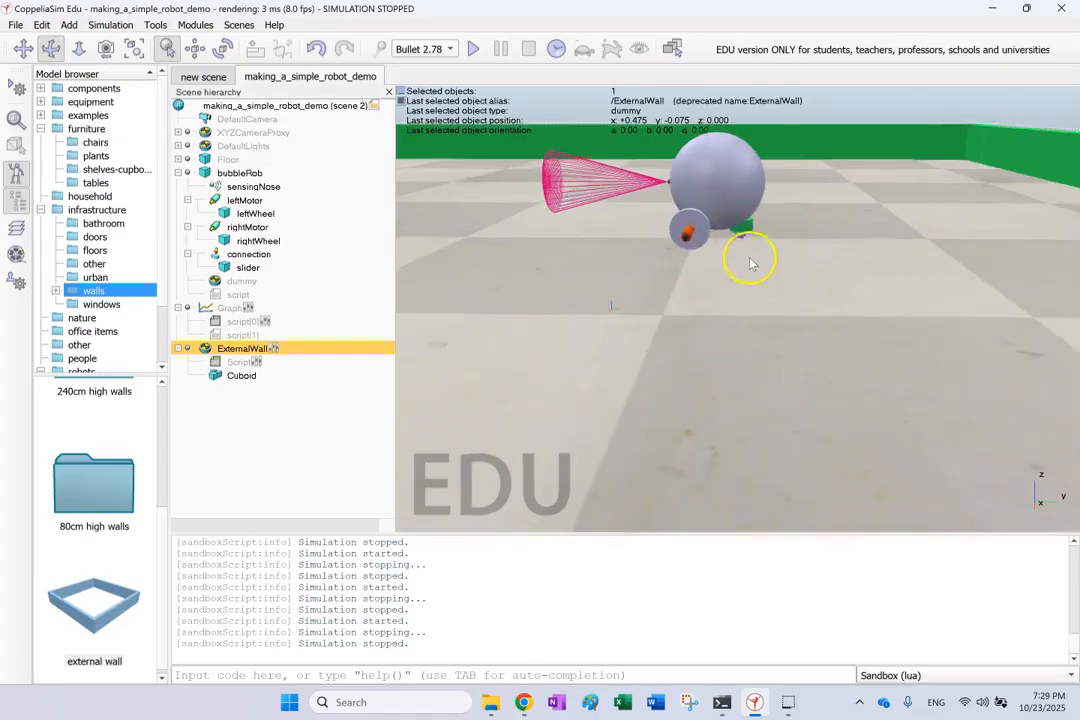
{"action": "scroll", "coordinate": [730, 273], "scroll_direction": "down", "scroll_amount": 2}
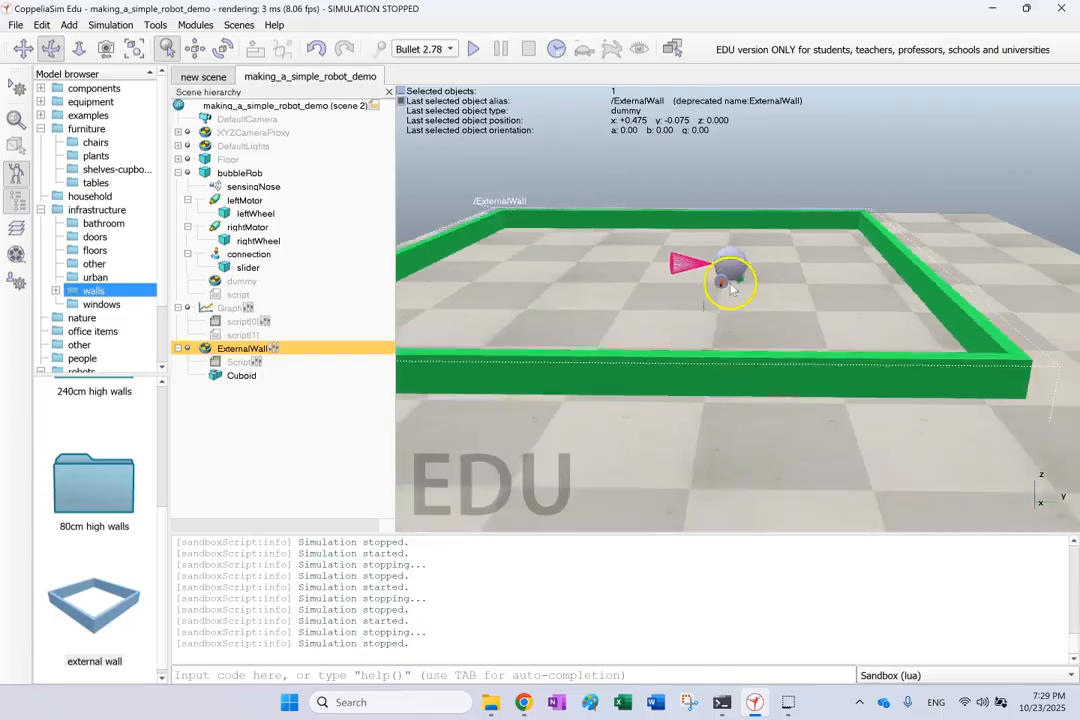
{"action": "mouse_move", "coordinate": [684, 301]}
{"action": "left_mouse_down"}
{"action": "mouse_move", "coordinate": [720, 317]}
{"action": "mouse_move", "coordinate": [697, 320]}
{"action": "mouse_move", "coordinate": [691, 285]}
{"action": "left_mouse_up"}
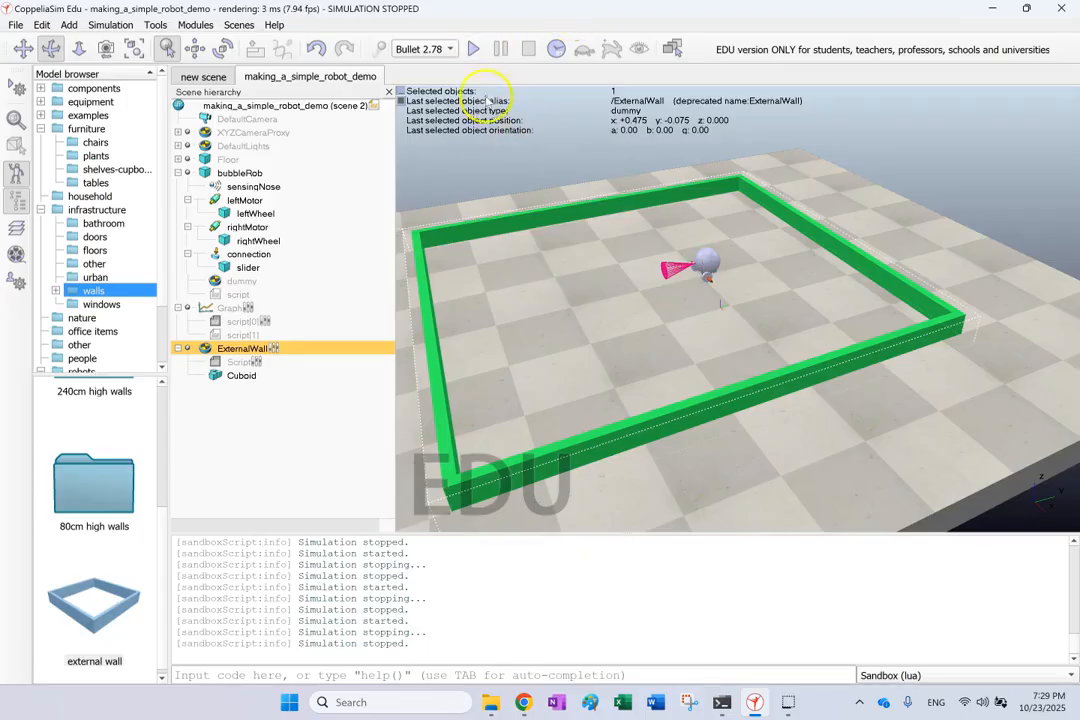
Run the simulation to observe bubbleRob's movement and its X/Y path graph, moving the graph window aside, and stop it.
{"action": "left_click", "coordinate": [474, 50]}
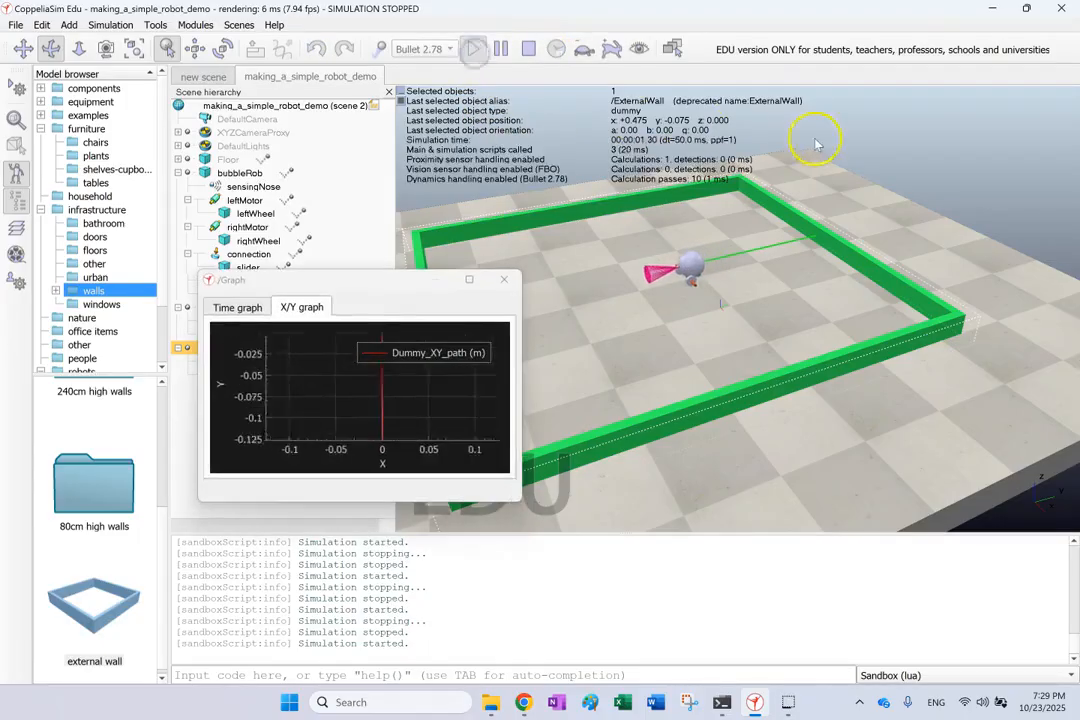
{"action": "left_click_drag", "start_coordinate": [283, 289], "coordinate": [183, 244]}
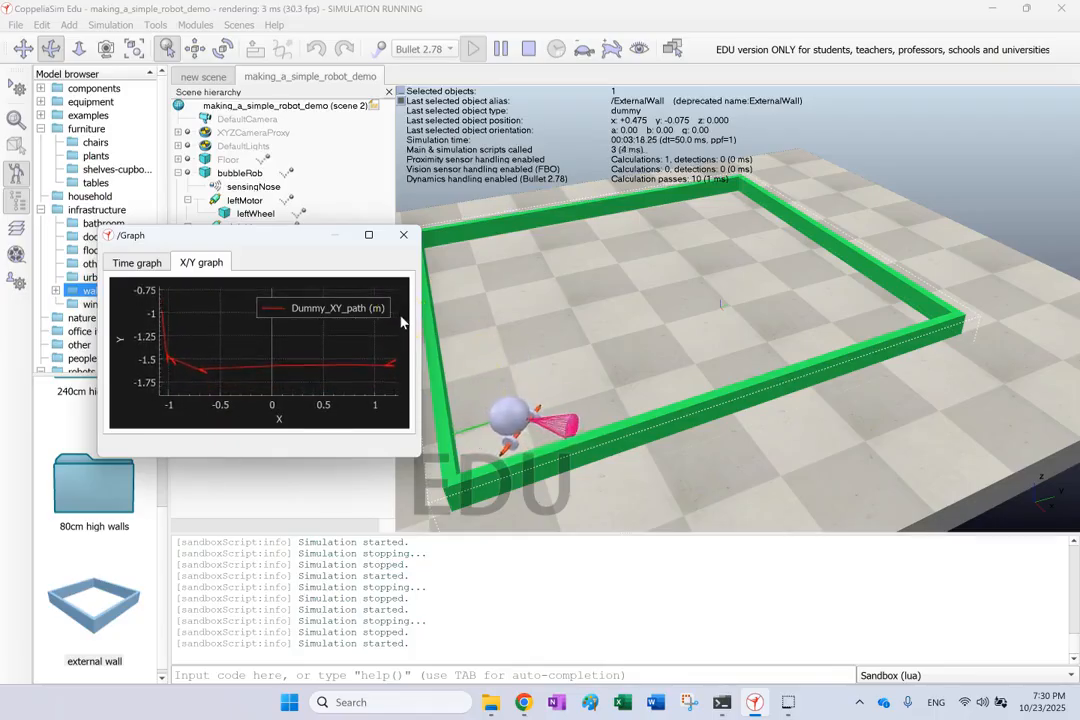
{"action": "left_click", "coordinate": [529, 52]}
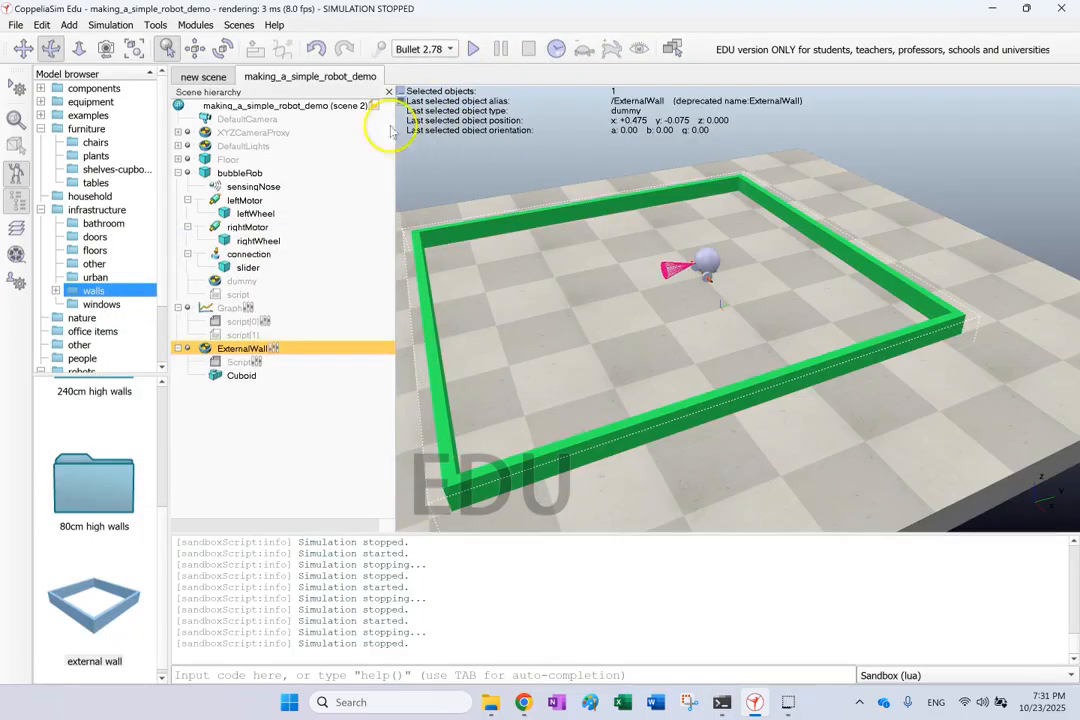
Inspect the bubbleRob robot in the new scene and view the available scene and model saving options.
{"action": "left_click", "coordinate": [204, 77]}
{"action": "left_click_drag", "start_coordinate": [740, 320], "coordinate": [825, 305]}
{"action": "scroll", "coordinate": [817, 317], "scroll_direction": "up", "scroll_amount": 5}
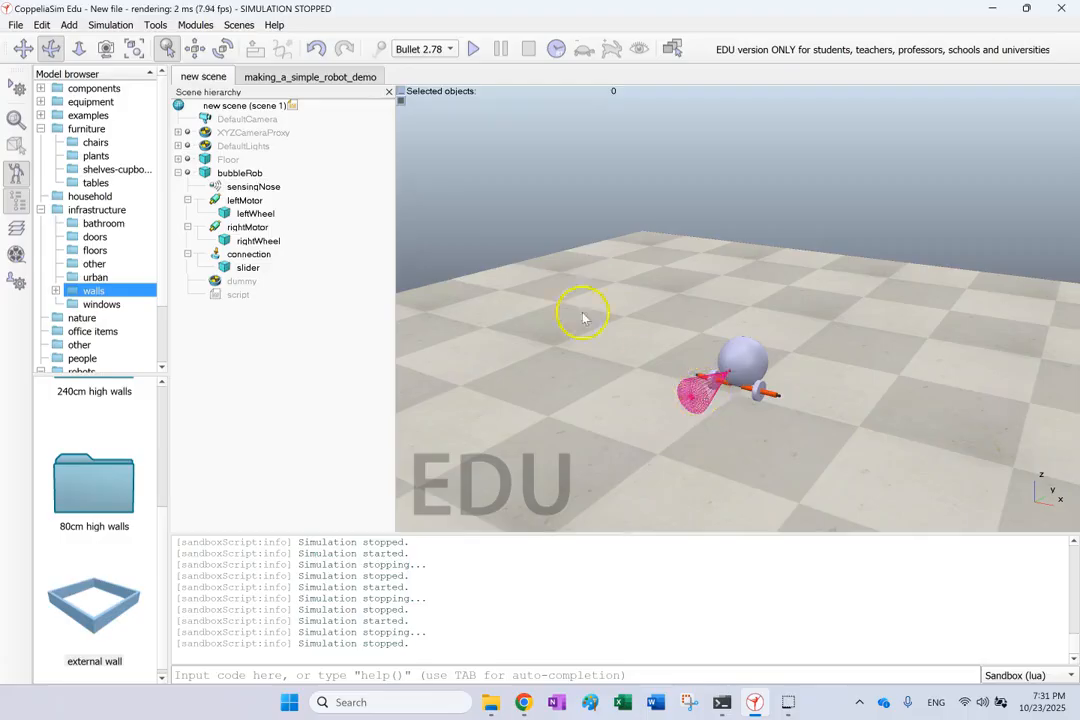
{"action": "left_click", "coordinate": [17, 25]}
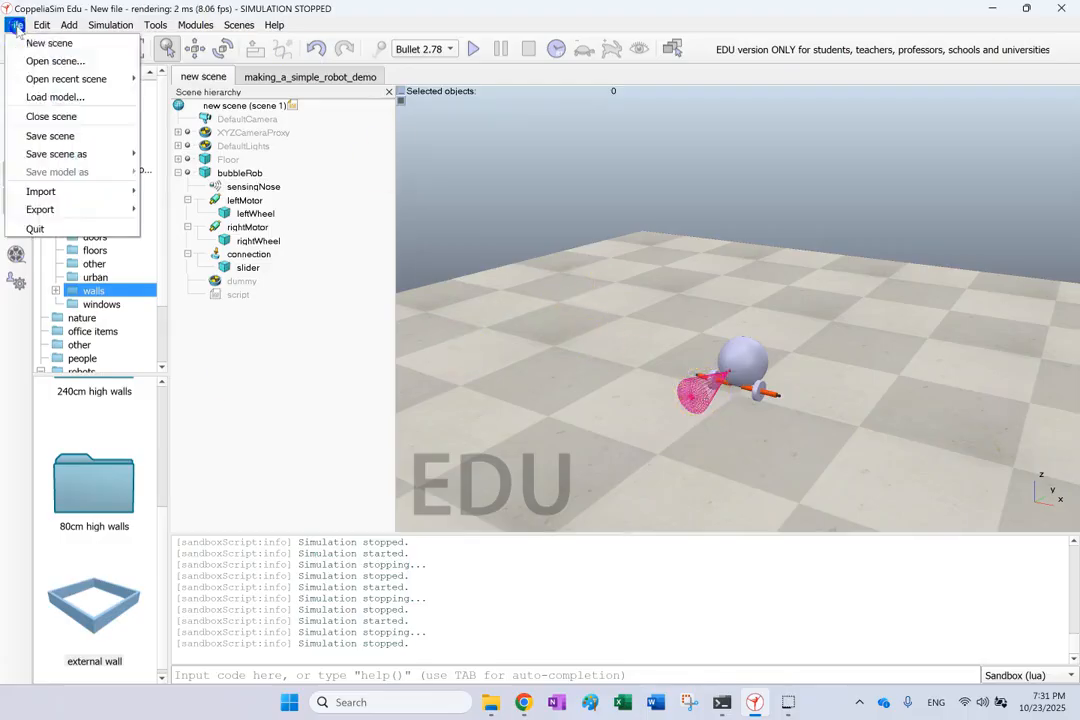
{"action": "mouse_move", "coordinate": [62, 157]}
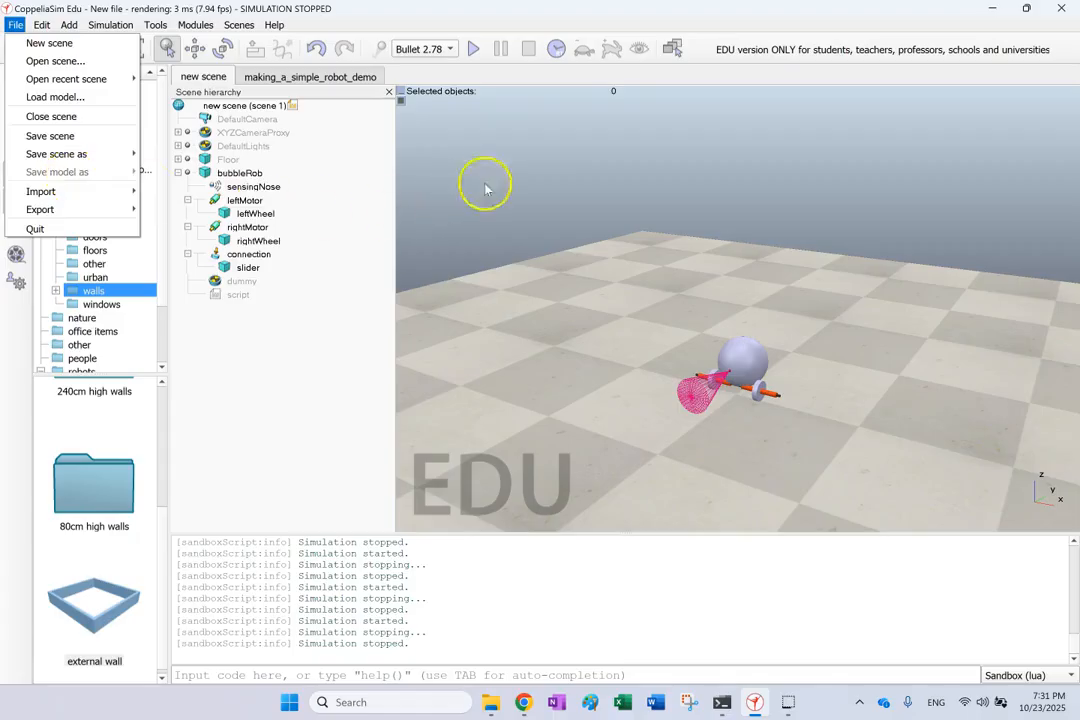
{"action": "left_click", "coordinate": [540, 184]}
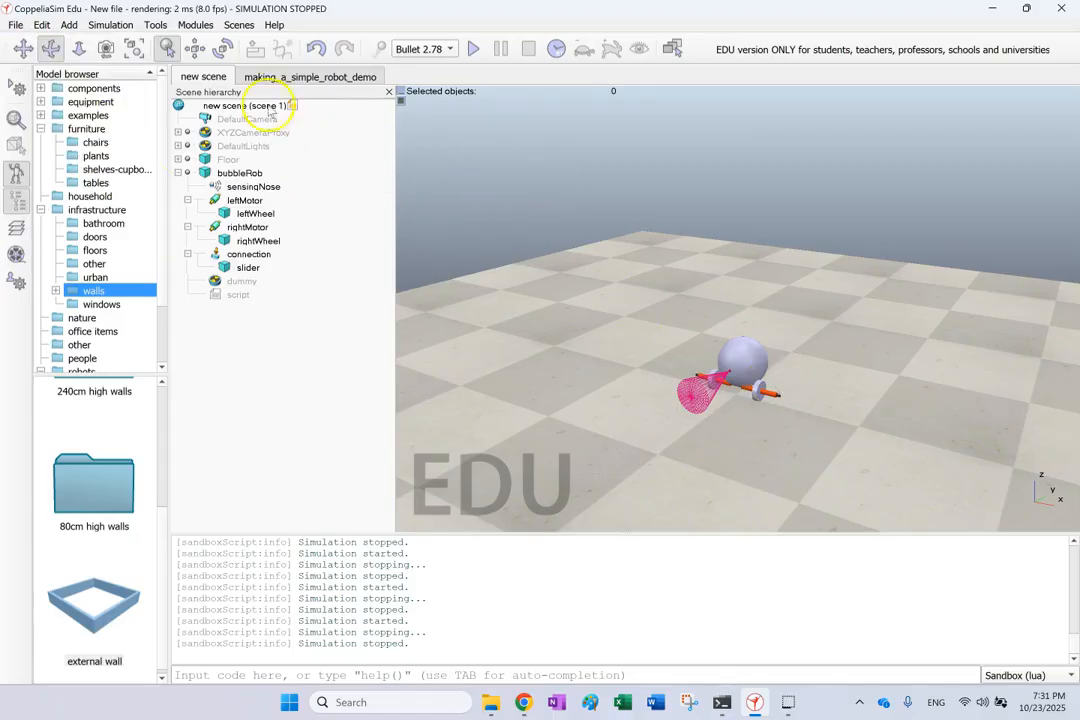
Inspect bubbleRob and its motors, wheels, connection and slider one by one in the making_a_simple_robot_demo scene hierarchy.
{"action": "left_click", "coordinate": [295, 78]}
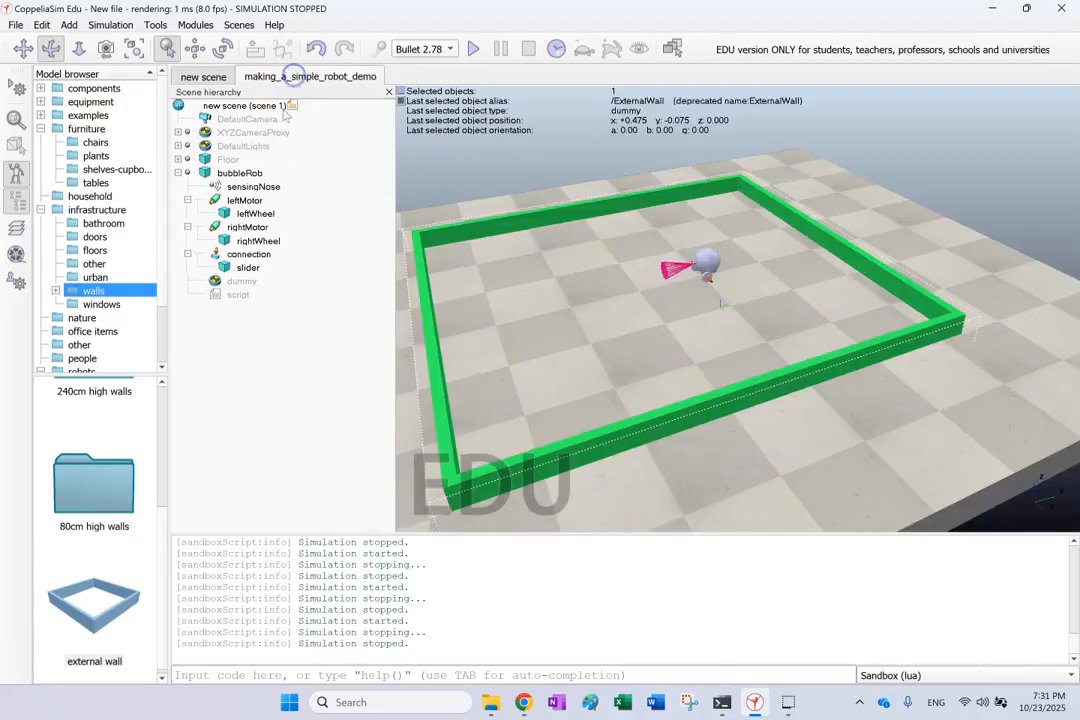
{"action": "left_click", "coordinate": [200, 172]}
{"action": "left_click", "coordinate": [213, 200]}
{"action": "left_click", "coordinate": [222, 214]}
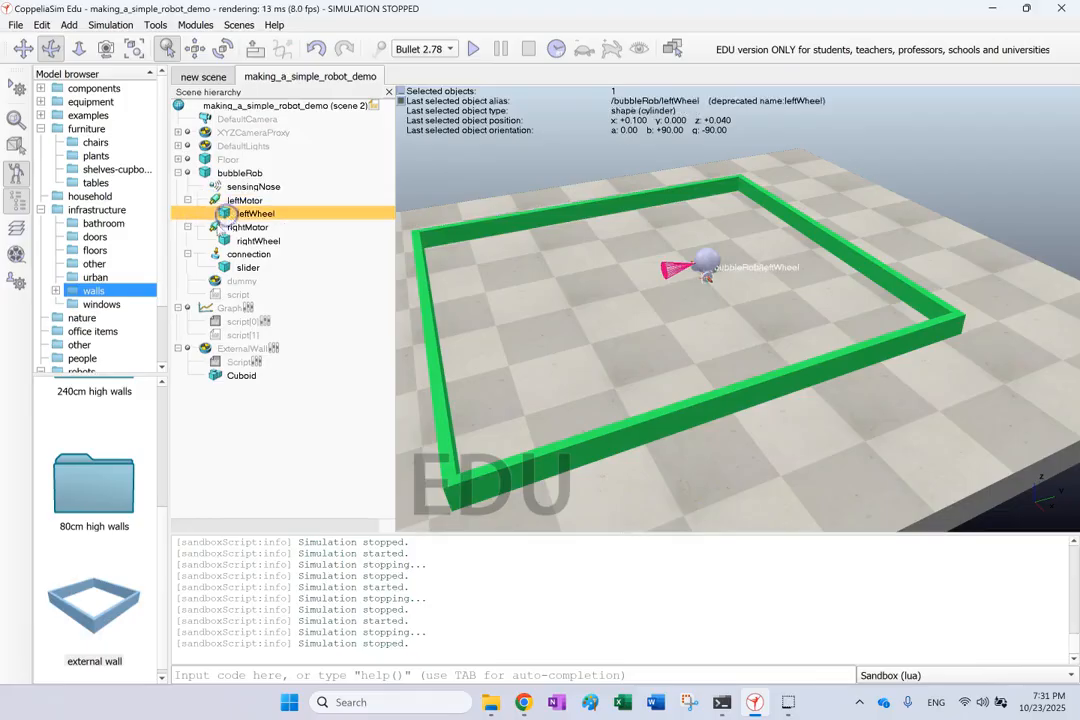
{"action": "left_click", "coordinate": [213, 228]}
{"action": "left_click", "coordinate": [226, 241]}
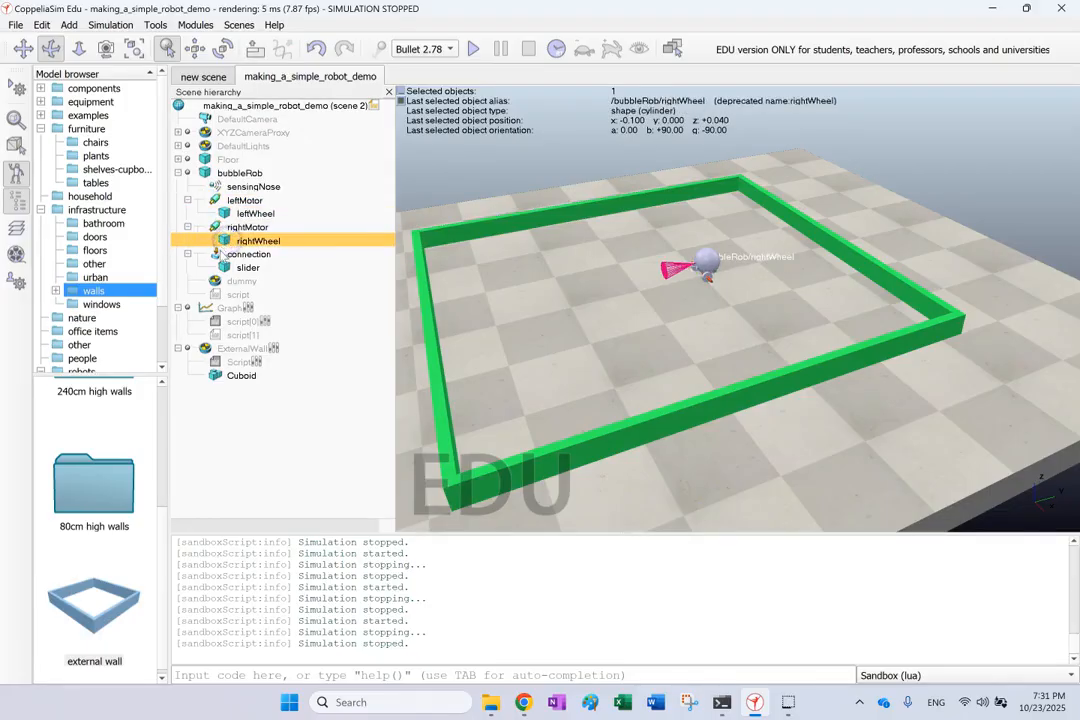
{"action": "left_click", "coordinate": [218, 253]}
{"action": "left_click", "coordinate": [229, 267]}
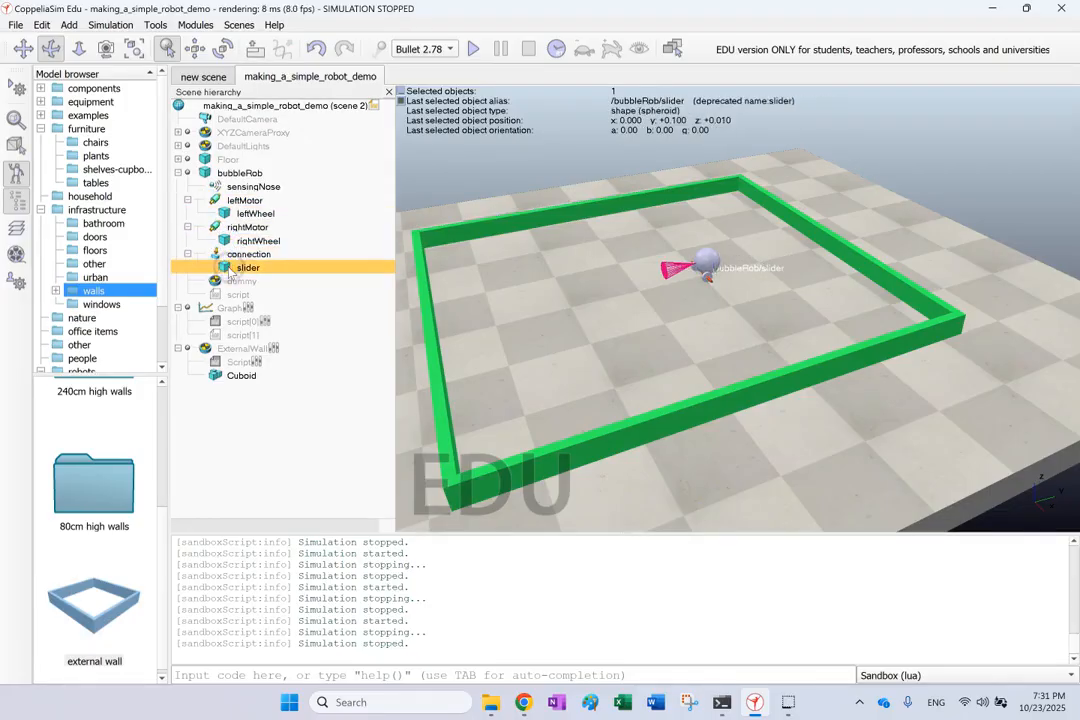
Try to save bubbleRob as a CoppeliaSim model with the proposed thumbnail image.
{"action": "left_click", "coordinate": [207, 175]}
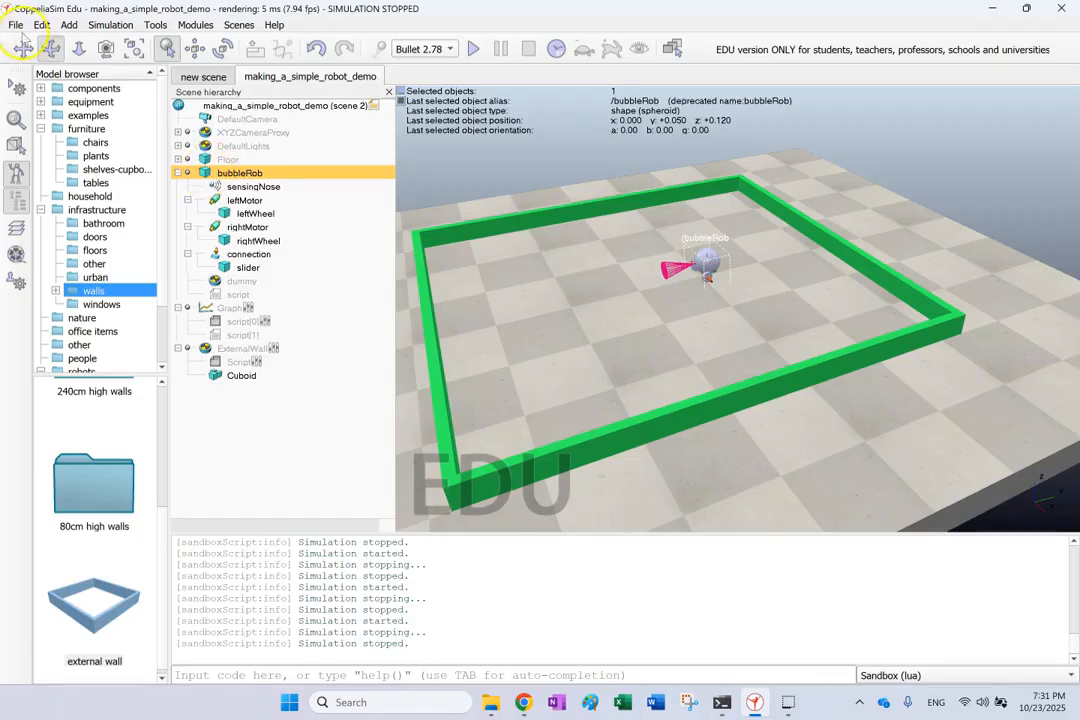
{"action": "left_click", "coordinate": [16, 25]}
{"action": "mouse_move", "coordinate": [83, 178]}
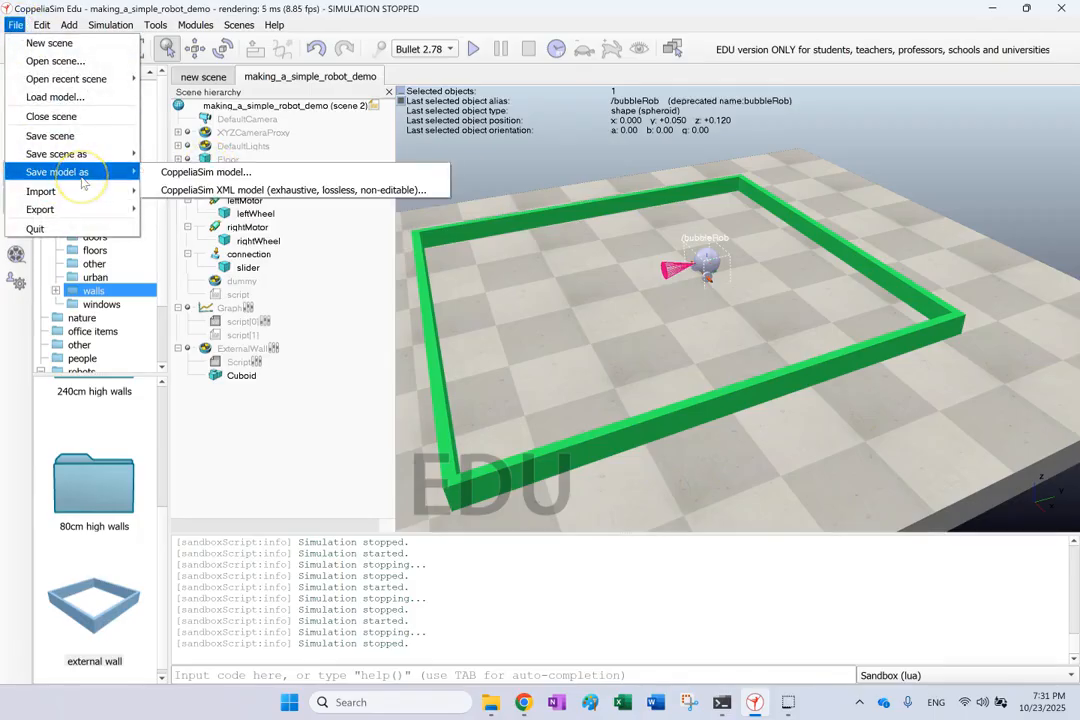
{"action": "left_click", "coordinate": [190, 172]}
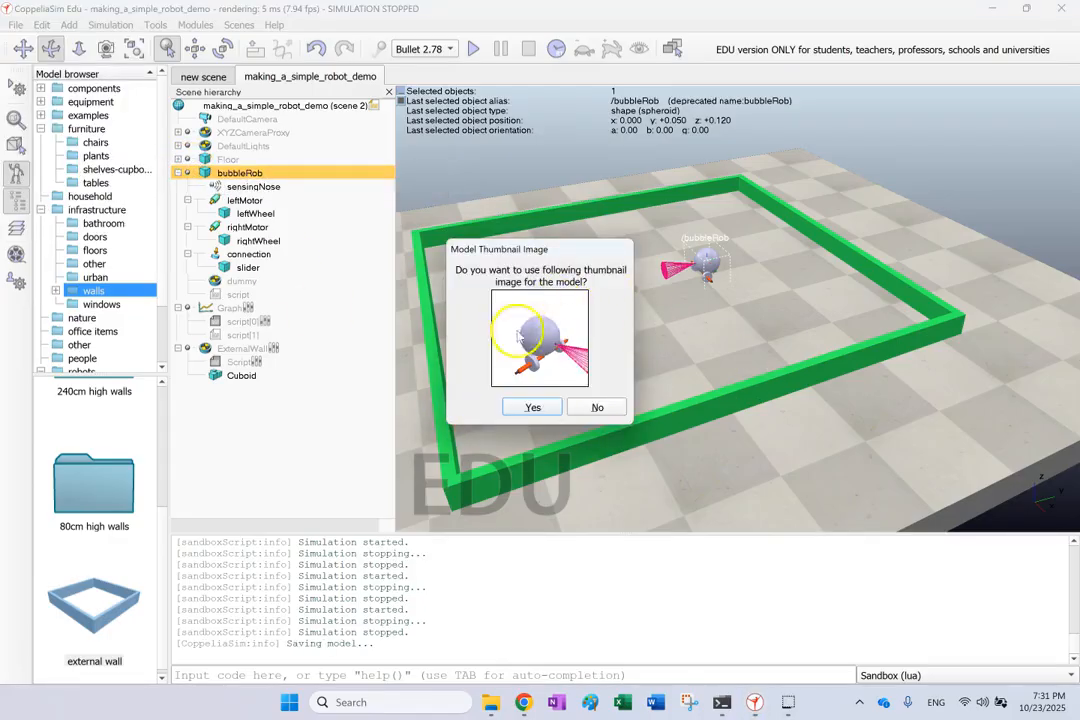
{"action": "left_click", "coordinate": [533, 407]}
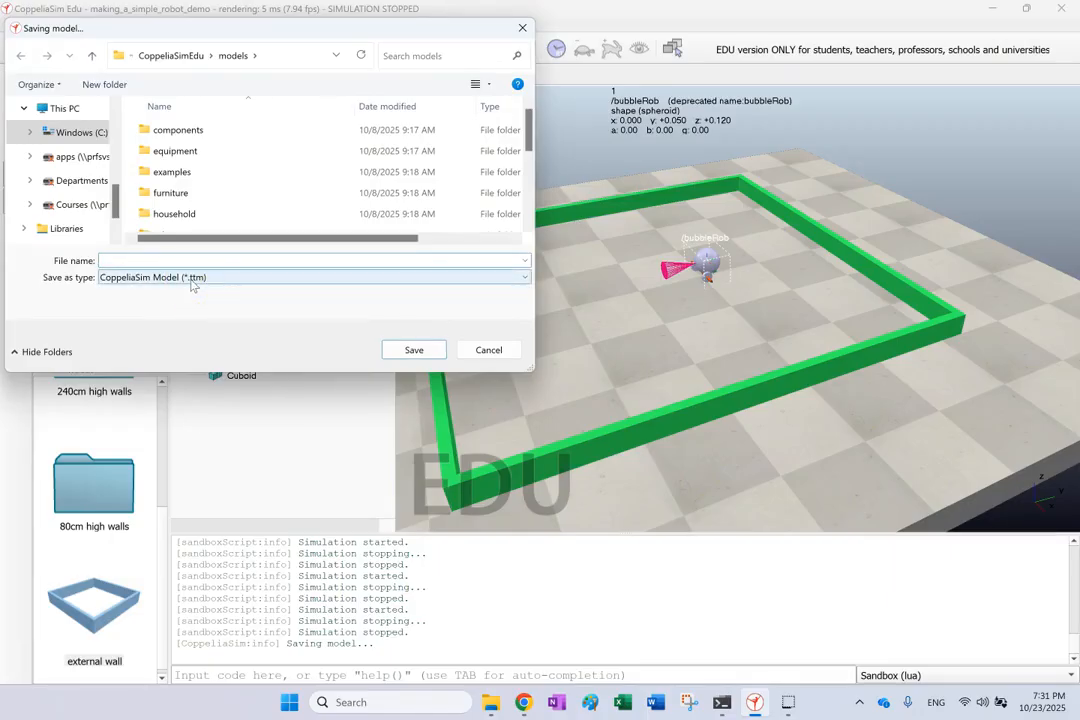
{"action": "left_click", "coordinate": [489, 350]}
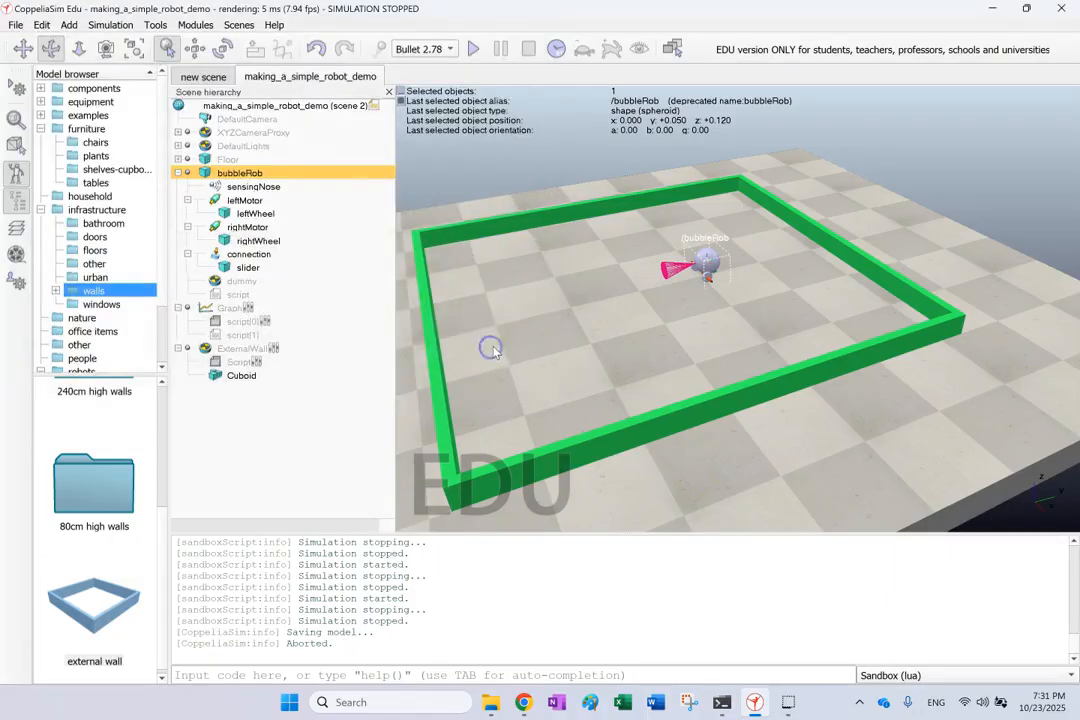
{"action": "left_click_drag", "start_coordinate": [553, 326], "coordinate": [552, 330]}
{"action": "left_click", "coordinate": [583, 323]}
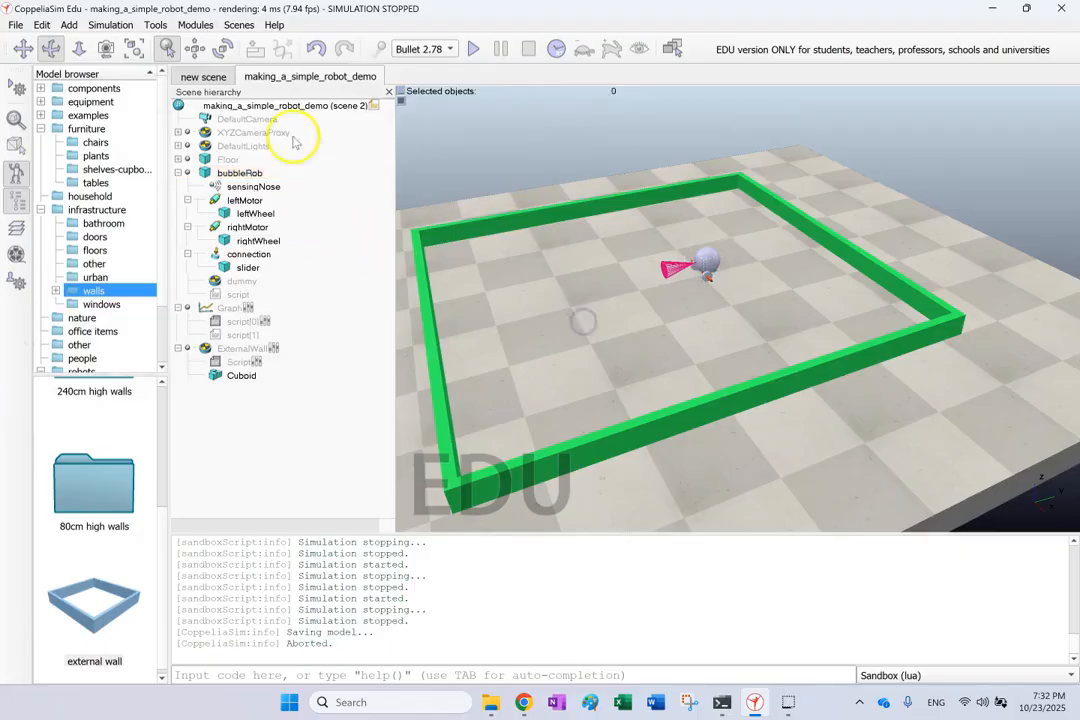
Switch to the new scene and look through the mobile and non-mobile robot models in the library.
{"action": "left_click", "coordinate": [199, 73]}
{"action": "left_click", "coordinate": [704, 385]}
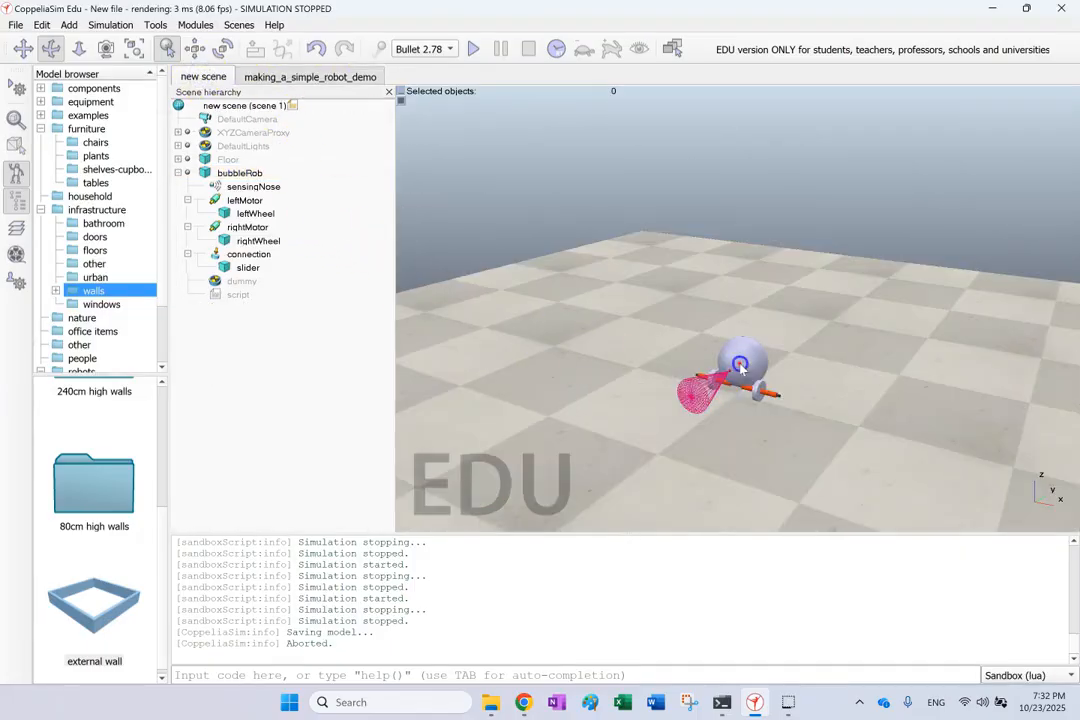
{"action": "scroll", "coordinate": [110, 330], "scroll_direction": "down", "scroll_amount": 2}
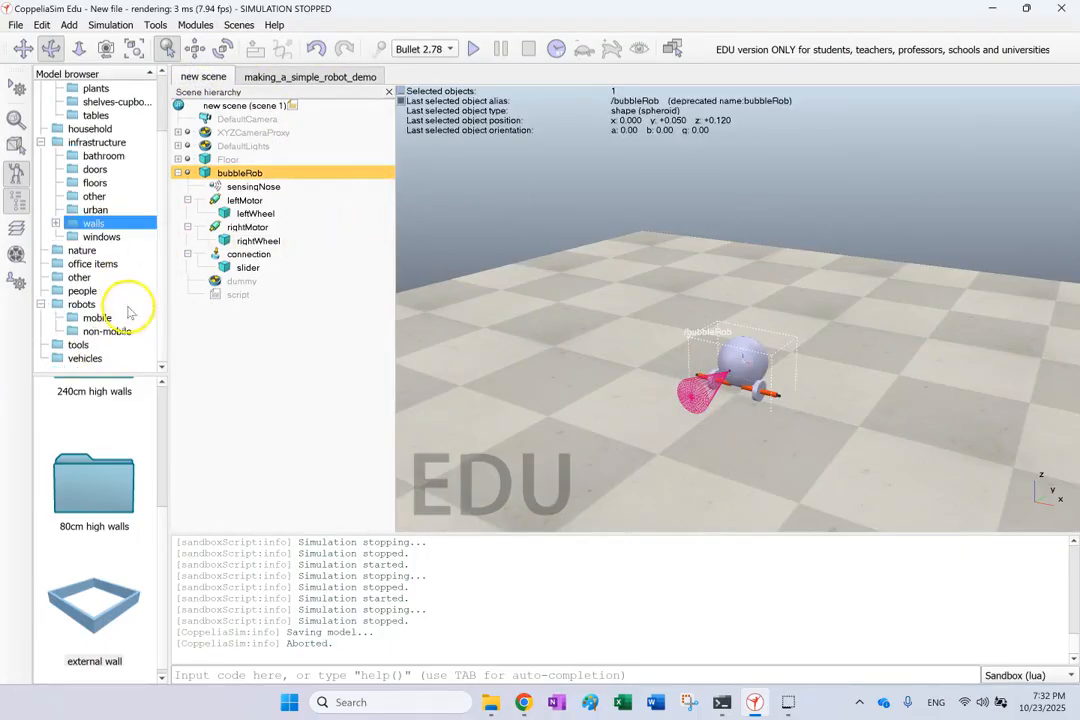
{"action": "left_click", "coordinate": [98, 319]}
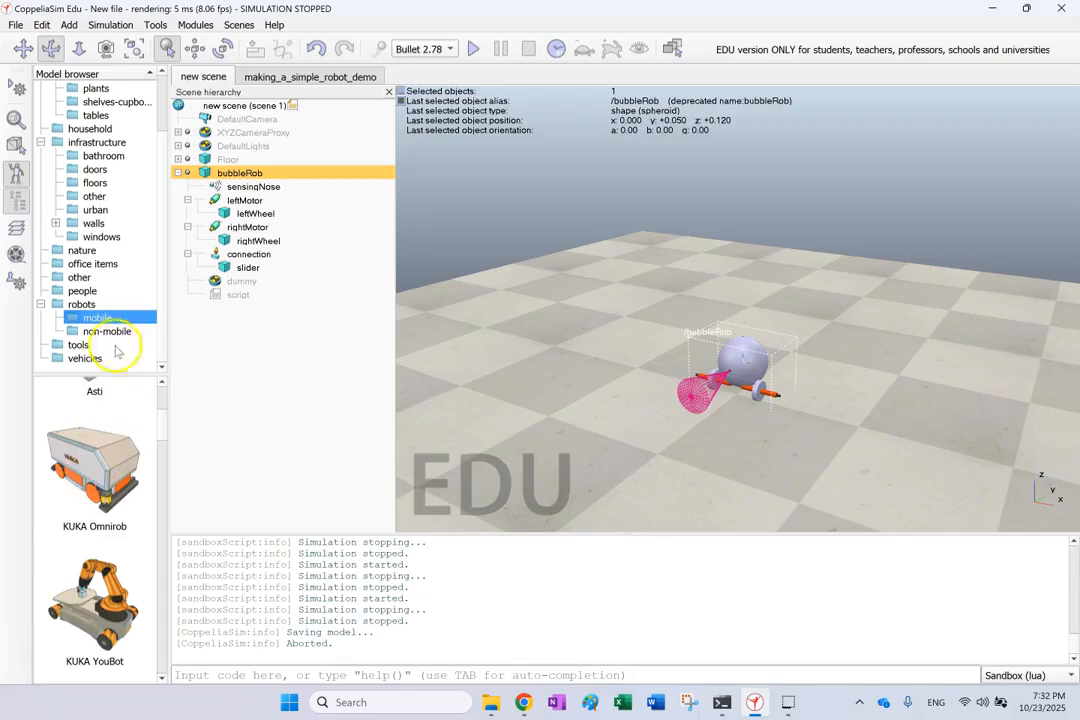
{"action": "left_click", "coordinate": [112, 331]}
{"action": "scroll", "coordinate": [120, 467], "scroll_direction": "down", "scroll_amount": 5}
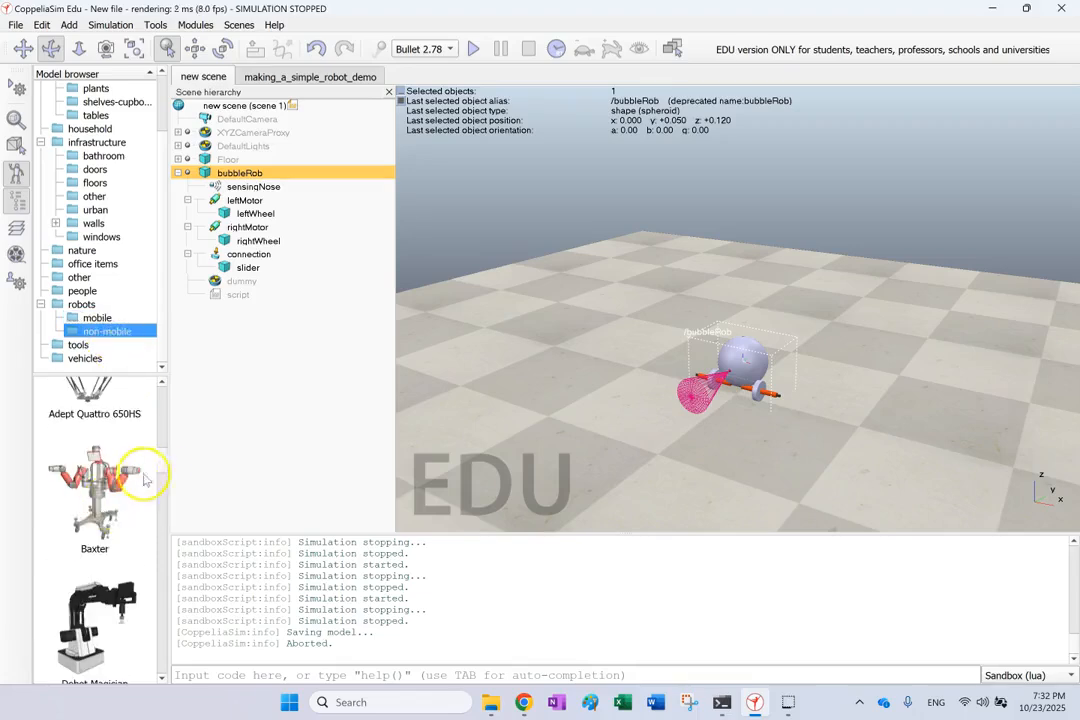
{"action": "left_click_drag", "start_coordinate": [165, 465], "coordinate": [155, 389]}
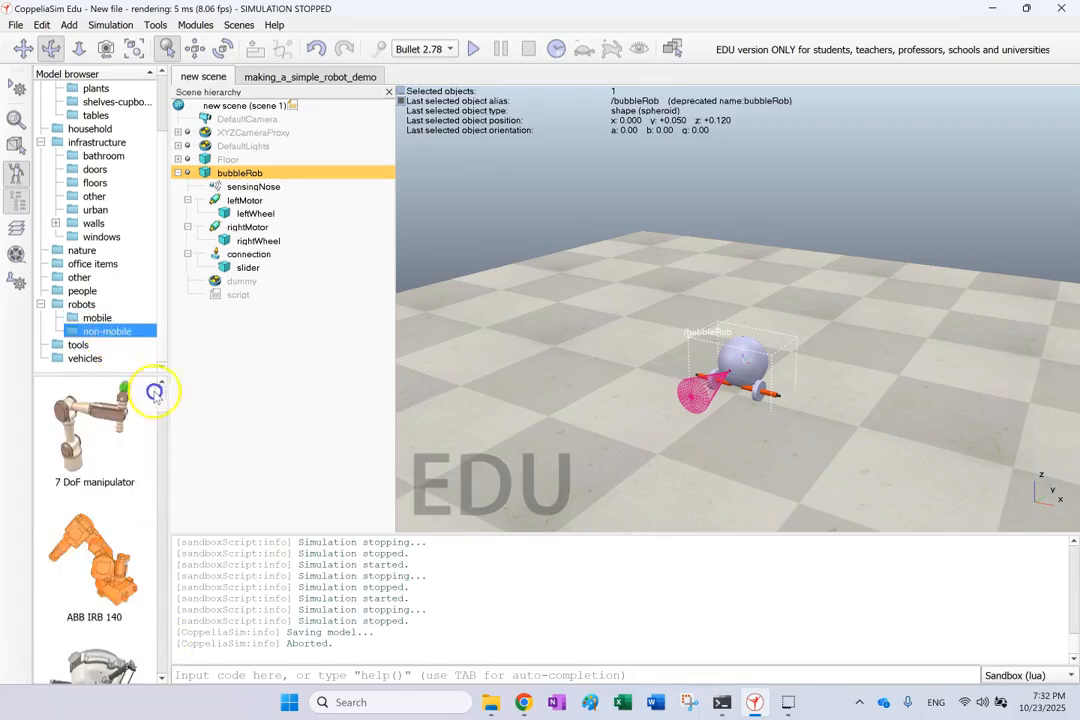
{"action": "left_click", "coordinate": [97, 317]}
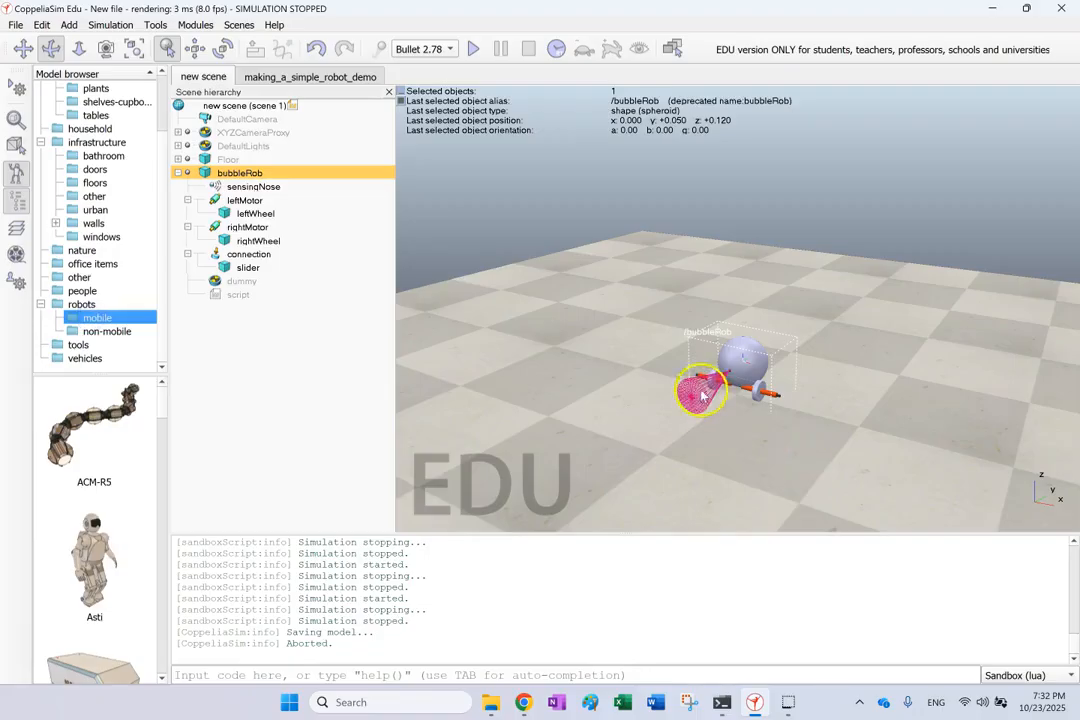
Delete the bubbleRob model from the new scene and compare that scene with making_a_simple_robot_demo.
{"action": "left_click", "coordinate": [633, 286]}
{"action": "left_click", "coordinate": [741, 371]}
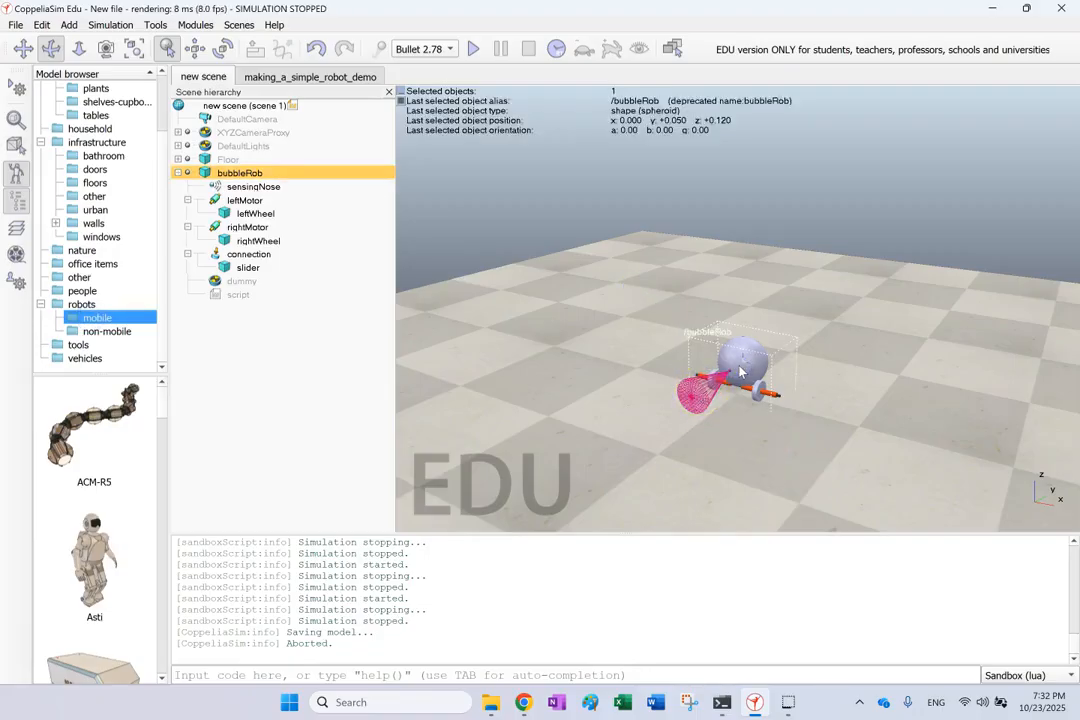
{"action": "key", "text": "Delete"}
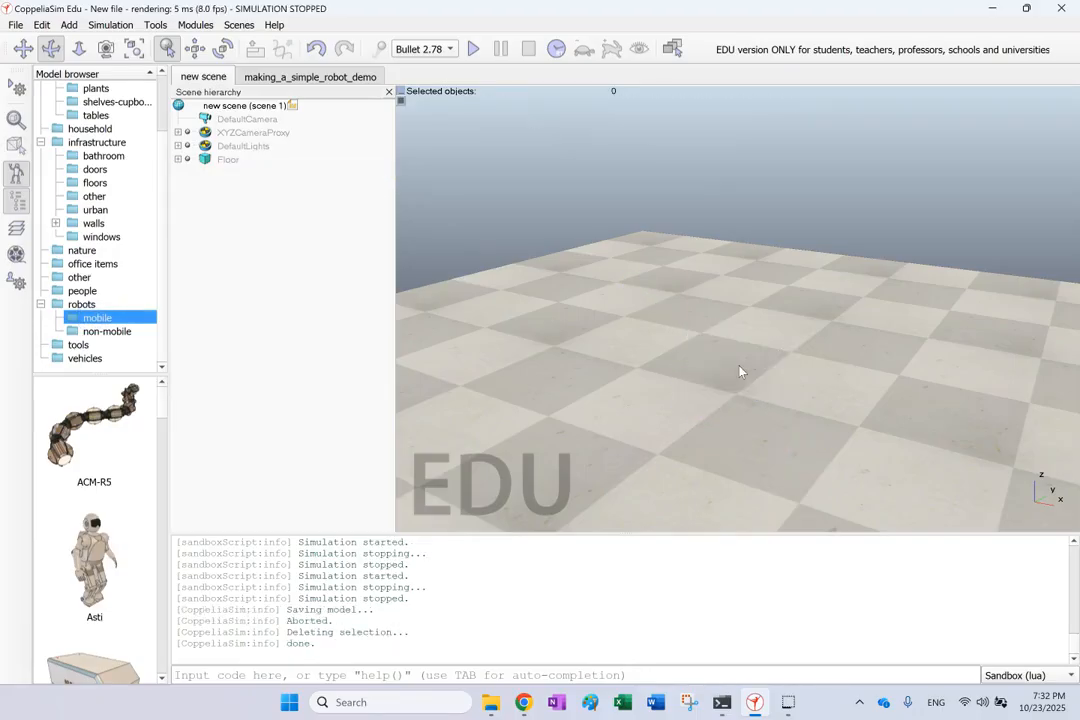
{"action": "left_click_drag", "start_coordinate": [663, 318], "coordinate": [716, 313]}
{"action": "left_click", "coordinate": [258, 78]}
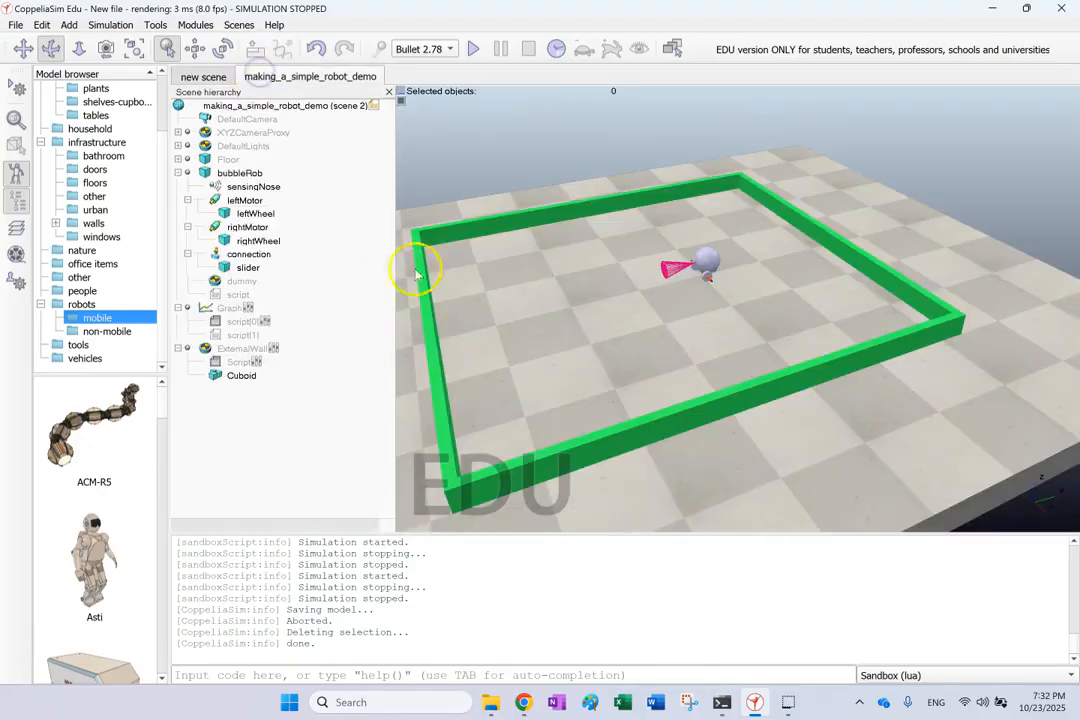
{"action": "left_click", "coordinate": [190, 77]}
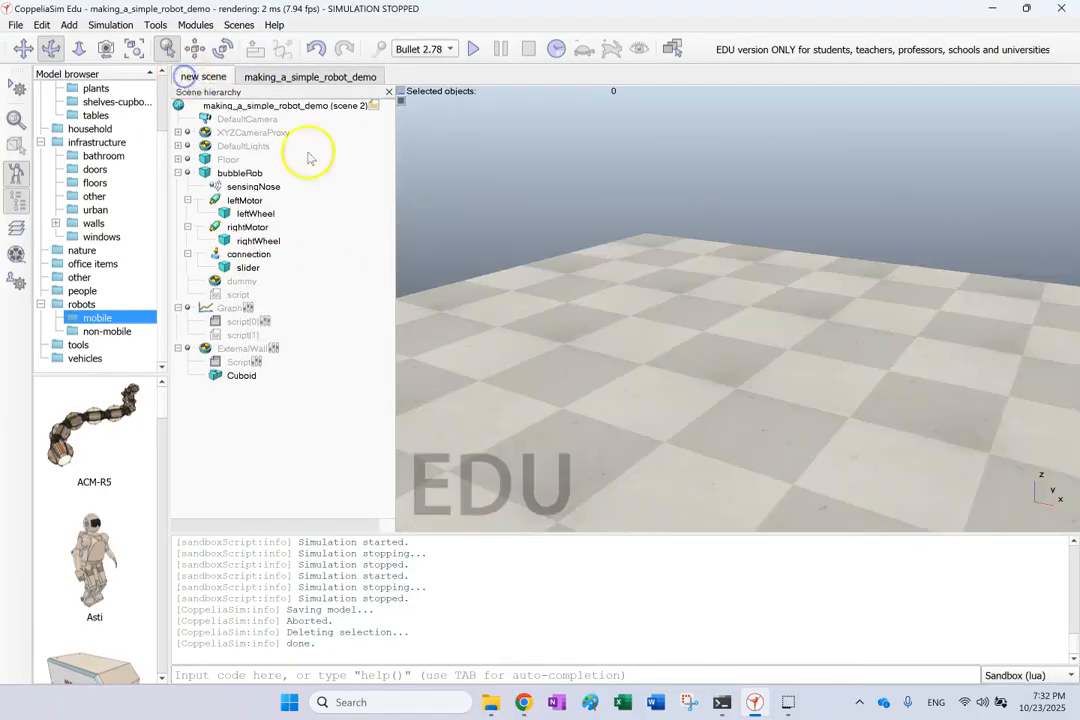
Load the saved bubbleRob model from the CoppeliaSimEdu models folder into the new scene.
{"action": "left_click", "coordinate": [17, 25]}
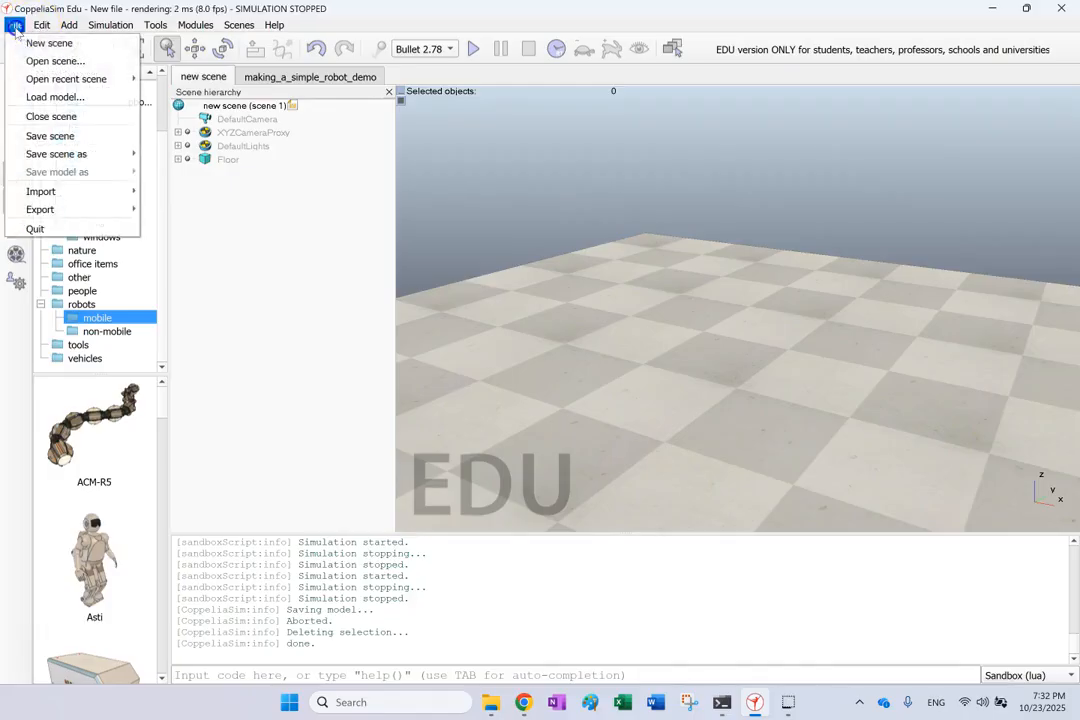
{"action": "left_click", "coordinate": [55, 97]}
{"action": "scroll", "coordinate": [180, 193], "scroll_direction": "down", "scroll_amount": 2}
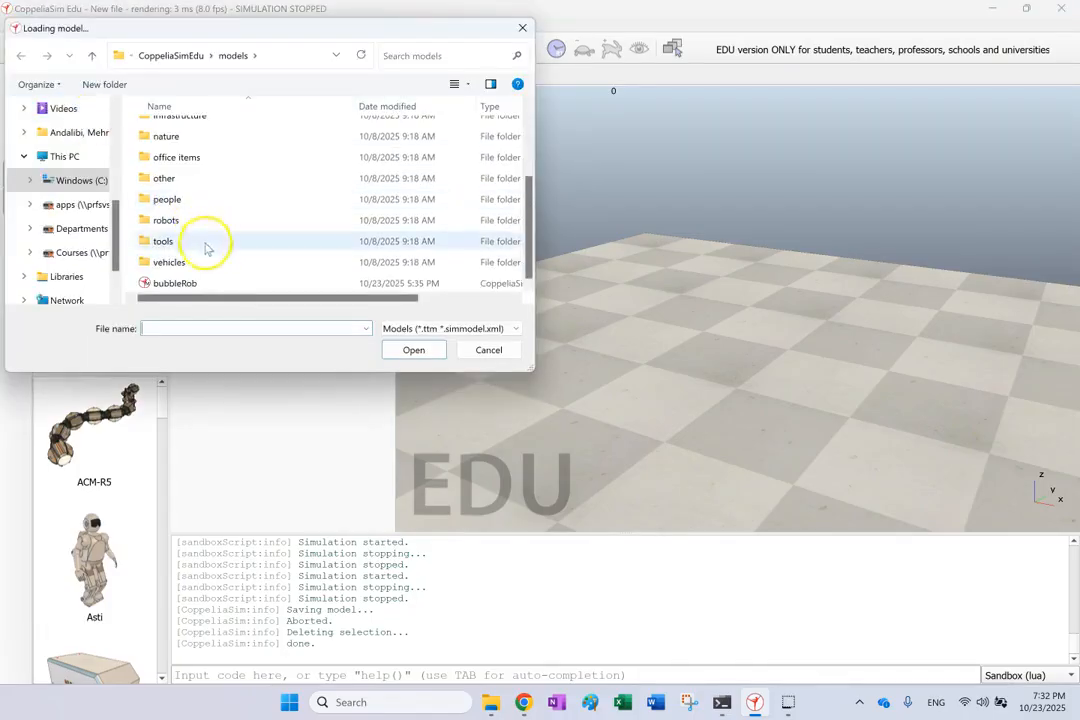
{"action": "double_click", "coordinate": [172, 284]}
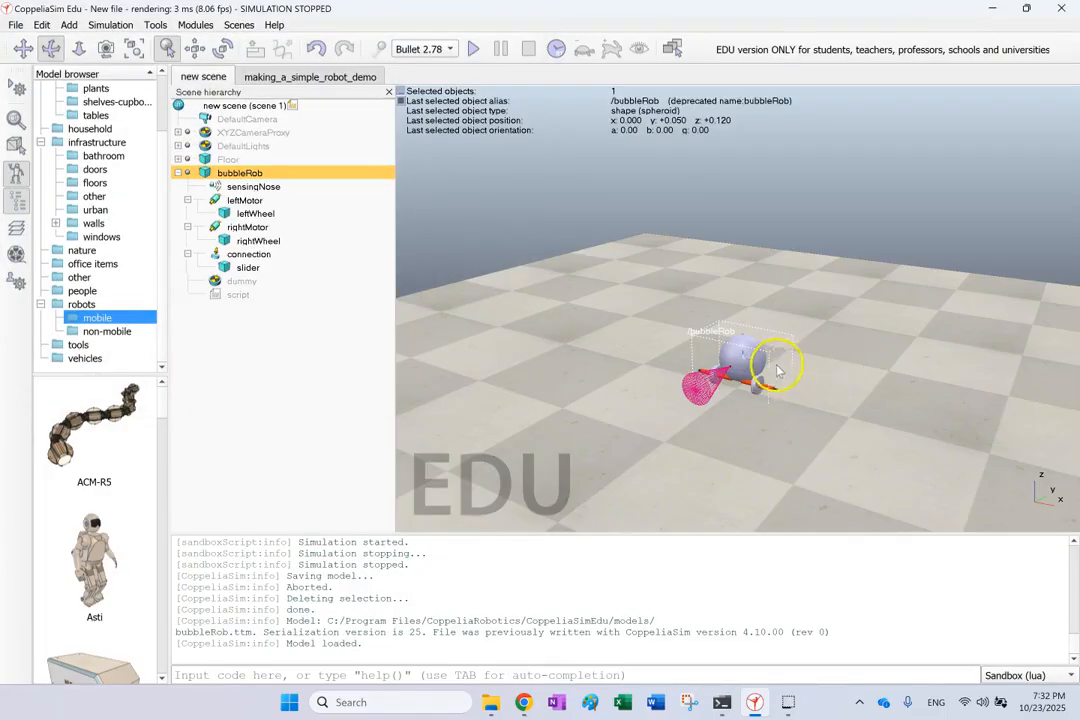
Run and stop the simulation with the loaded bubbleRob, and delete the model from the new scene.
{"action": "left_click", "coordinate": [474, 48]}
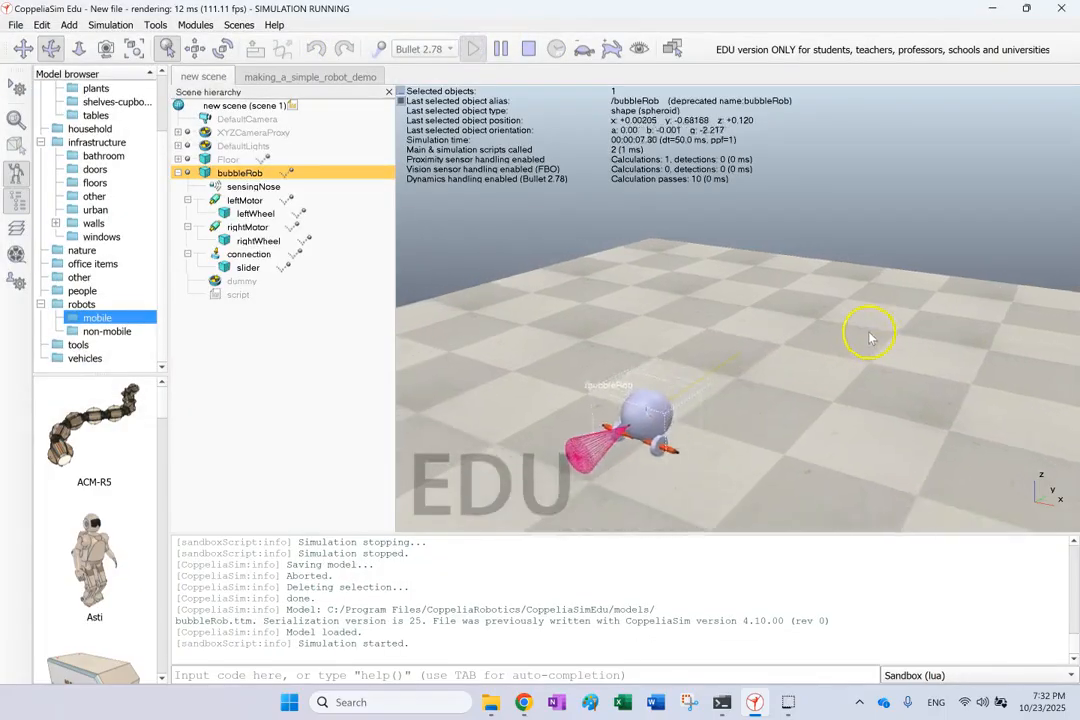
{"action": "scroll", "coordinate": [868, 337], "scroll_direction": "down", "scroll_amount": 5}
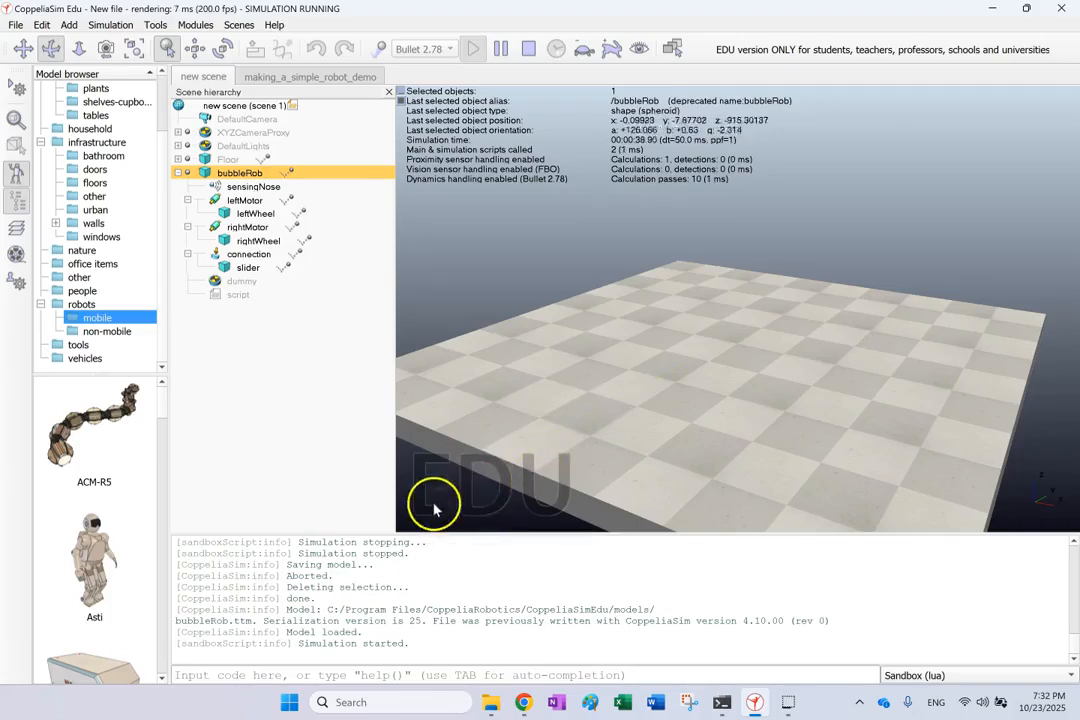
{"action": "left_click", "coordinate": [529, 48]}
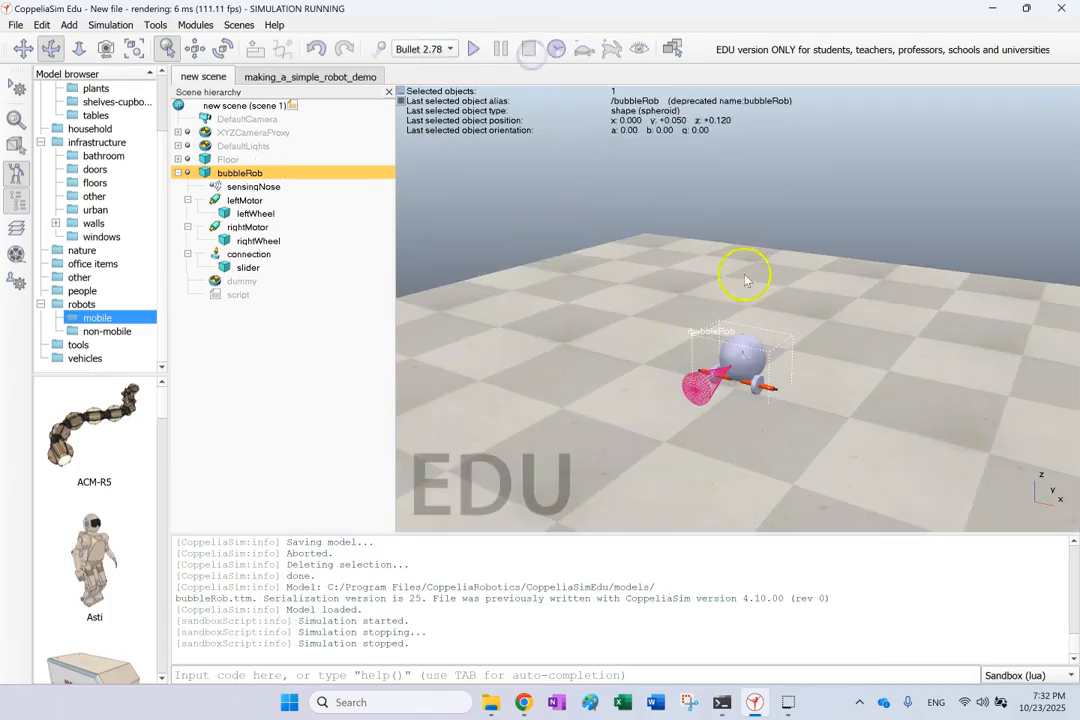
{"action": "mouse_move", "coordinate": [727, 340]}
{"action": "left_mouse_down"}
{"action": "mouse_move", "coordinate": [747, 306]}
{"action": "mouse_move", "coordinate": [737, 366]}
{"action": "mouse_move", "coordinate": [745, 361]}
{"action": "mouse_move", "coordinate": [698, 380]}
{"action": "mouse_move", "coordinate": [712, 334]}
{"action": "left_mouse_up"}
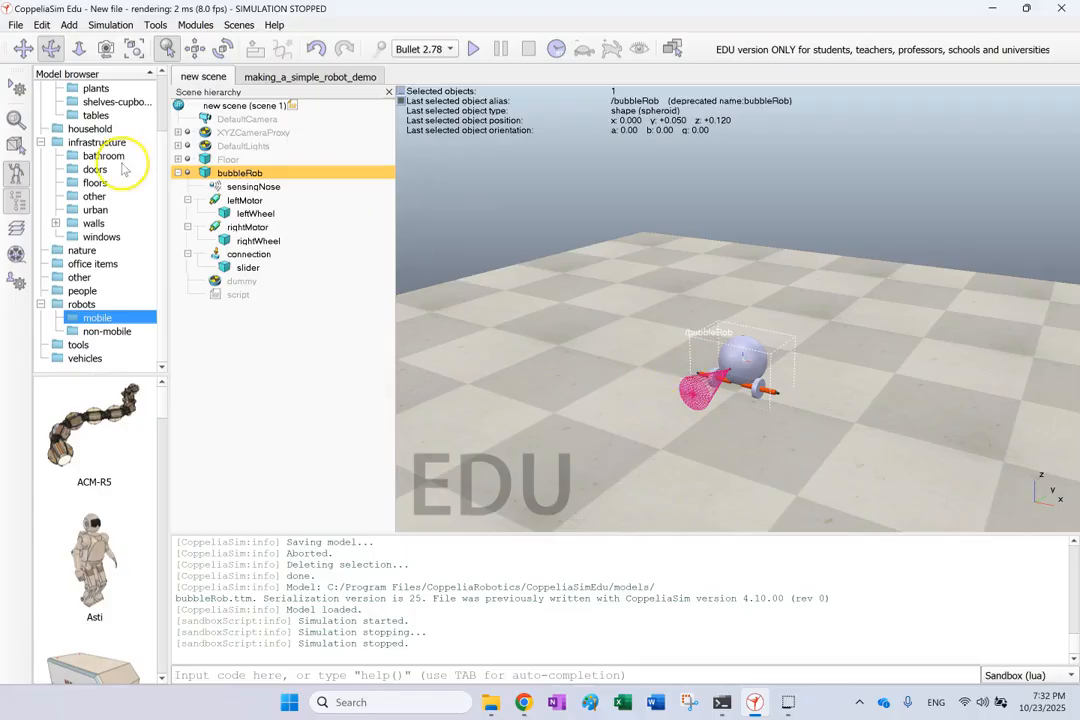
{"action": "key", "text": "Delete"}
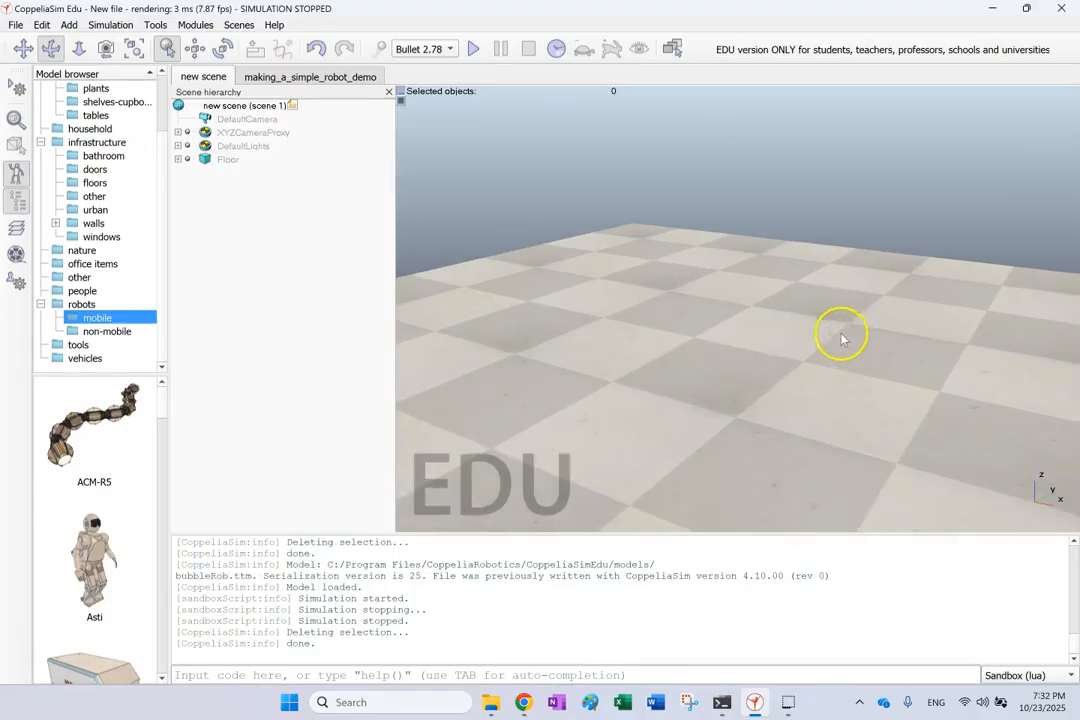
Add a primitive spheroid with an X-size of 0.2 m to the empty scene, keeping it dynamic and respondable.
{"action": "right_click", "coordinate": [636, 348]}
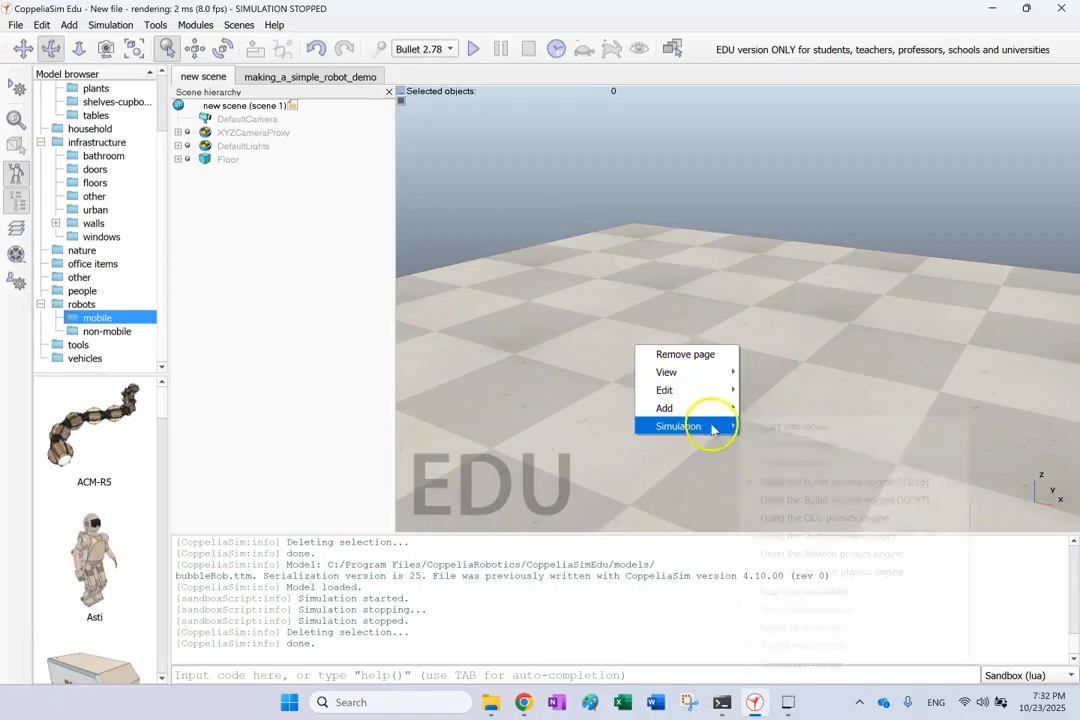
{"action": "mouse_move", "coordinate": [701, 409]}
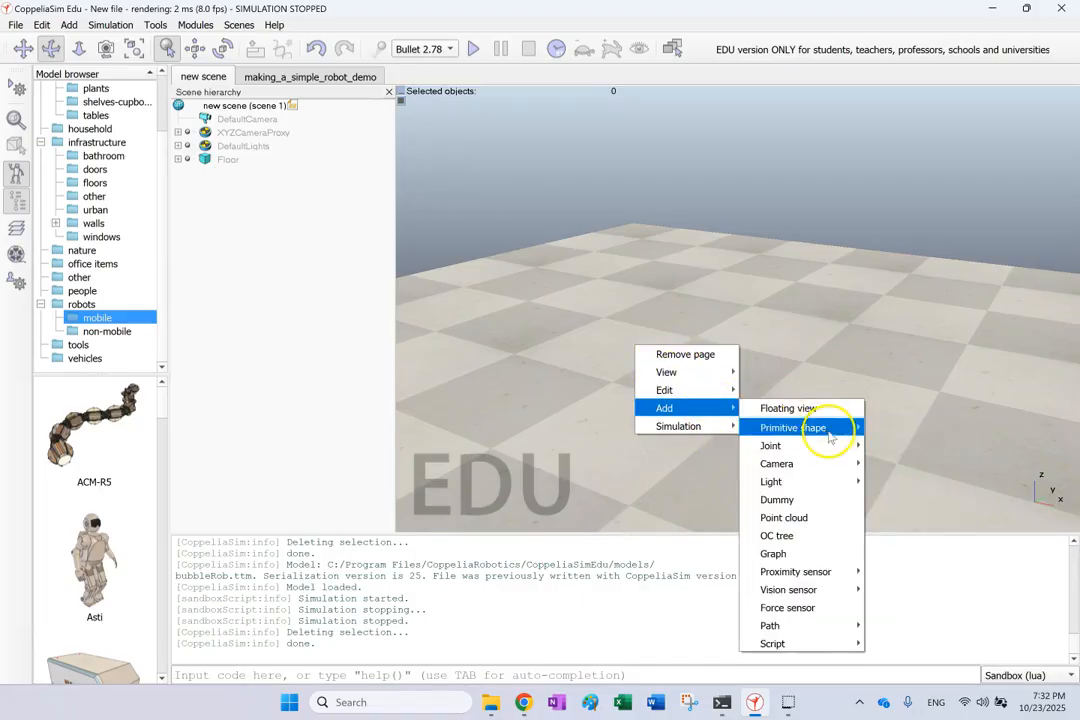
{"action": "mouse_move", "coordinate": [822, 430]}
{"action": "left_click", "coordinate": [936, 481]}
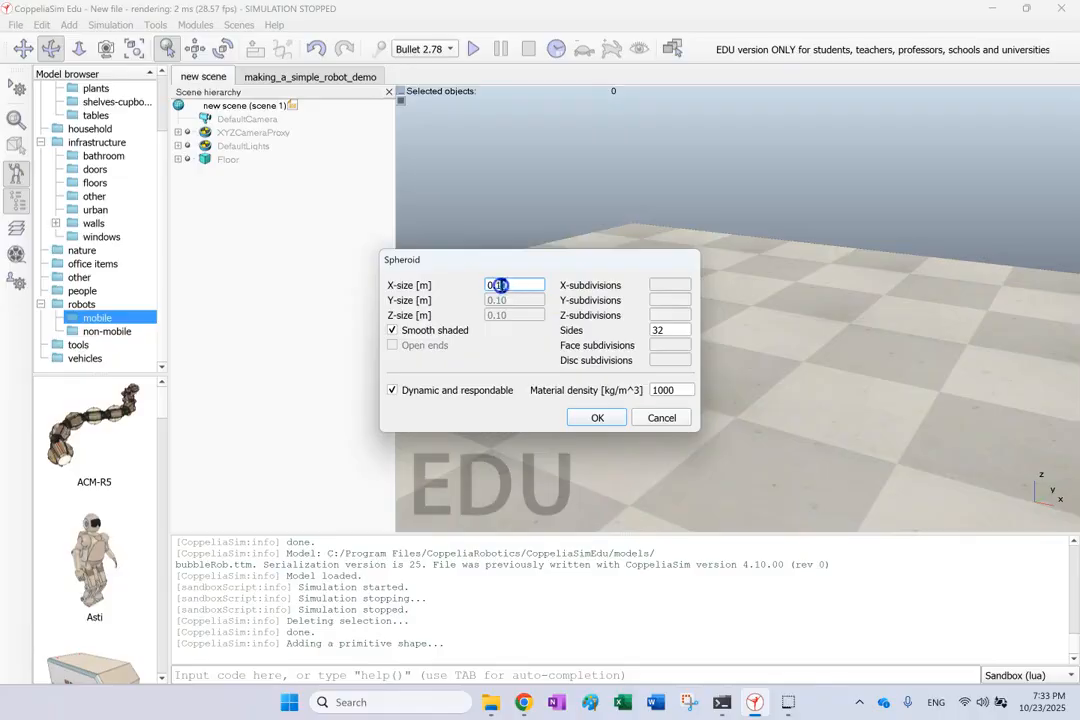
{"action": "left_click", "coordinate": [590, 417]}
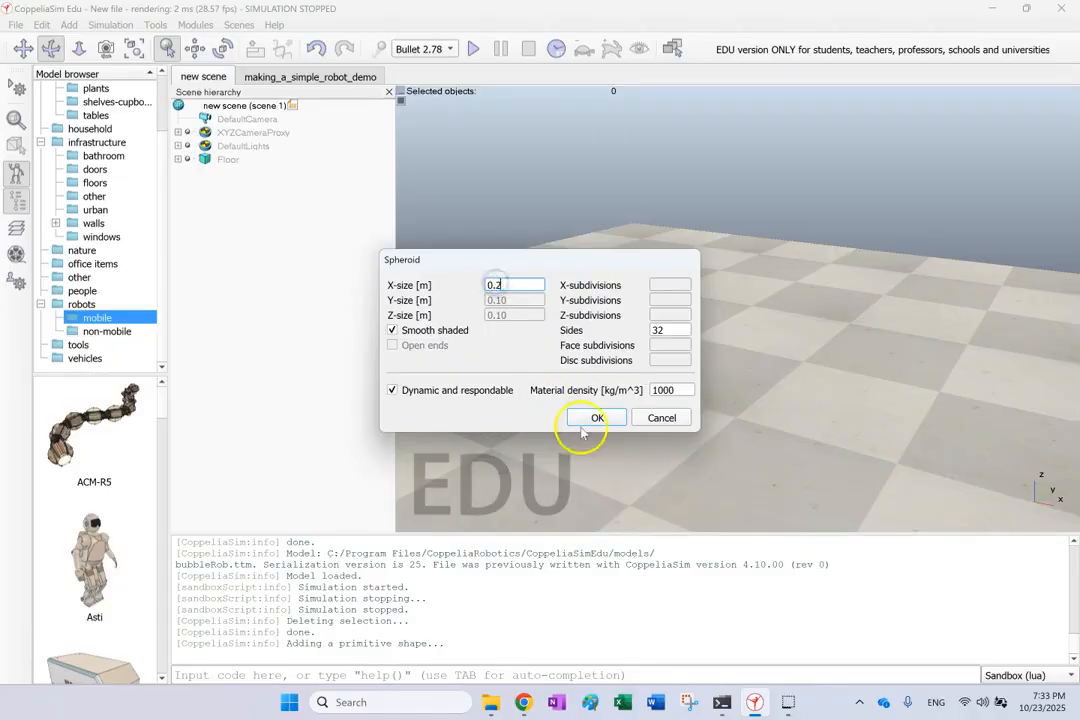
{"action": "left_click", "coordinate": [783, 384]}
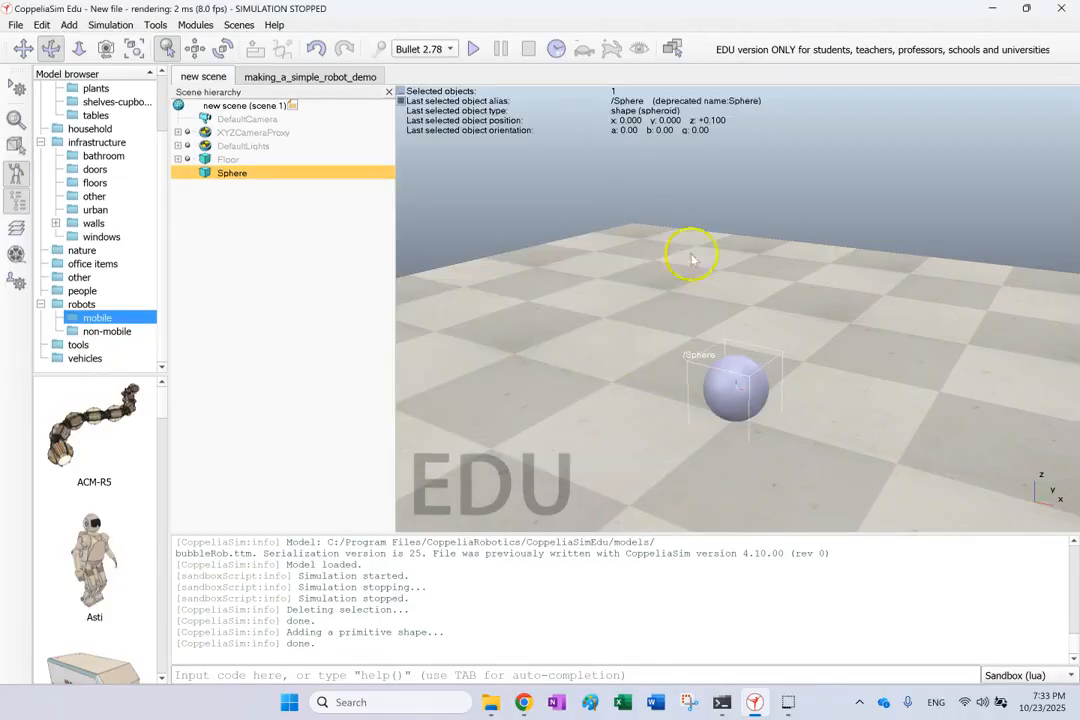
Set the sphere's Z position to 0.12 m relative to the world.
{"action": "left_click", "coordinate": [195, 49]}
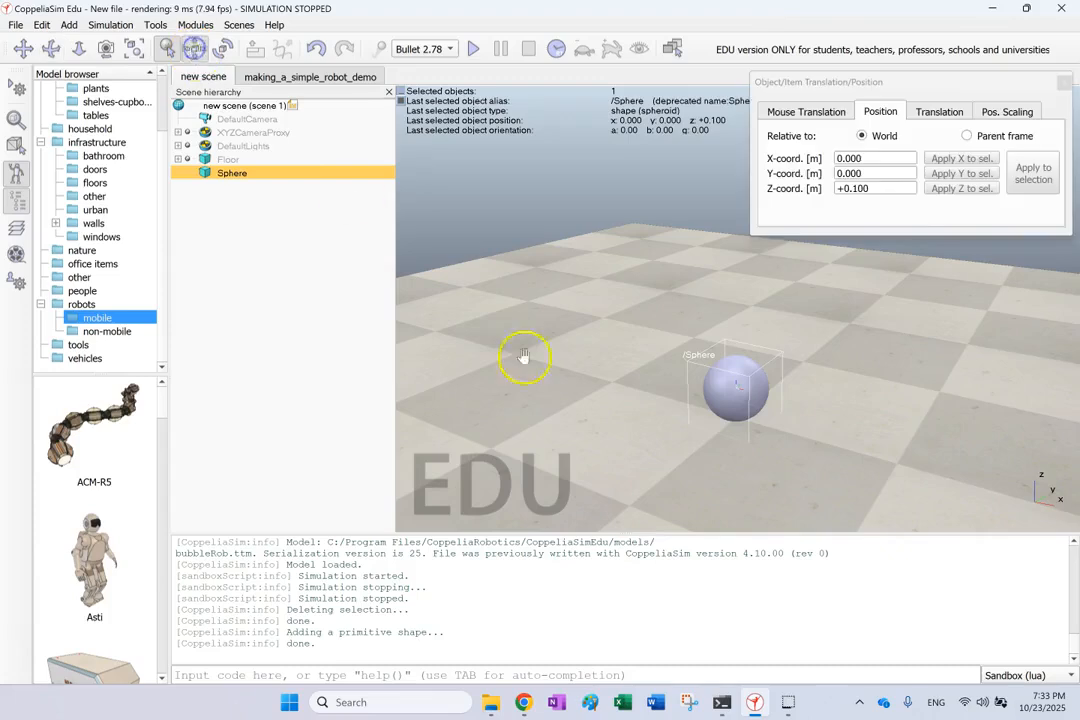
{"action": "left_click", "coordinate": [858, 187]}
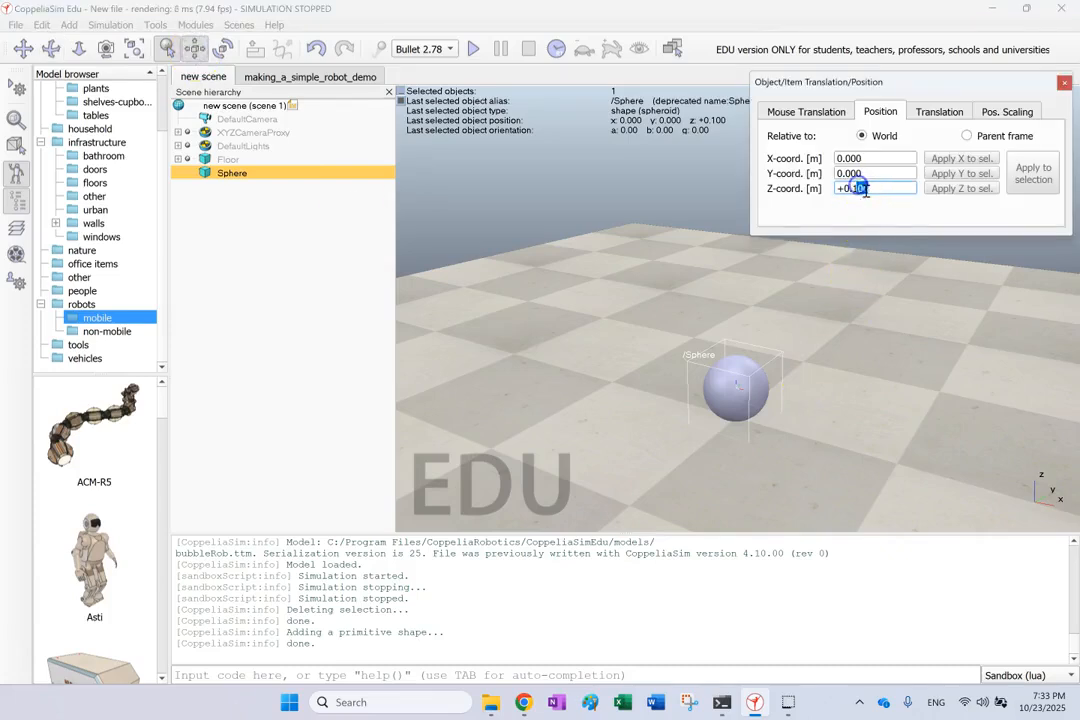
{"action": "left_click", "coordinate": [834, 347]}
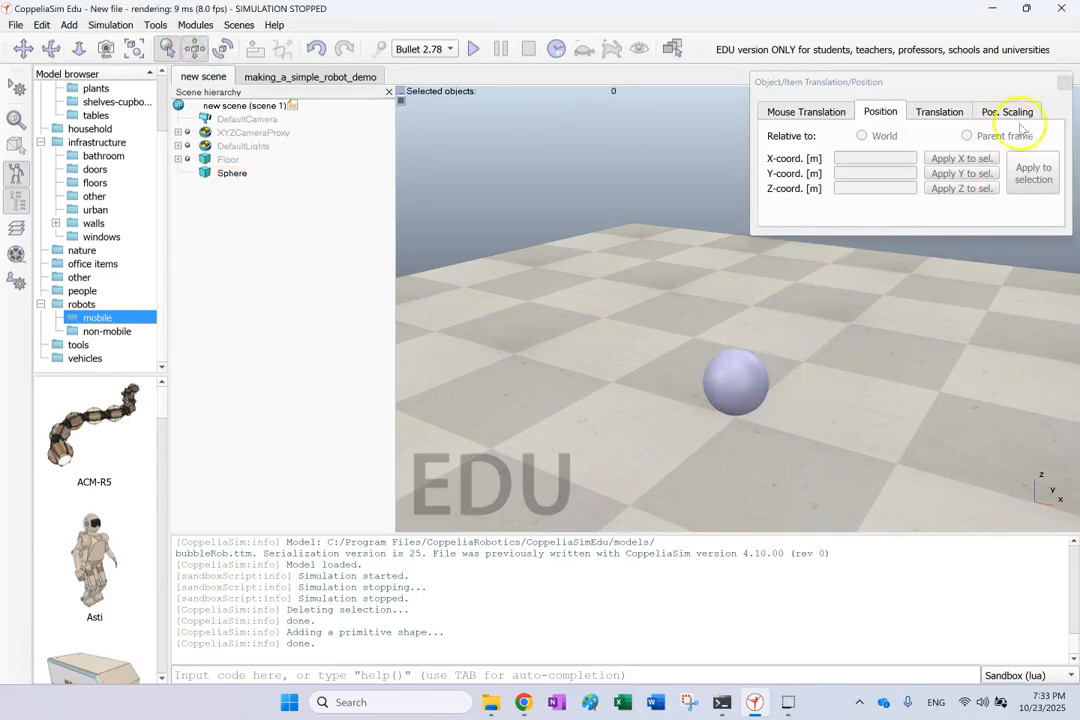
{"action": "left_click", "coordinate": [1063, 83]}
Examine the raised sphere and check its respondable and dynamic settings in the rigid body dynamic properties.
{"action": "left_click_drag", "start_coordinate": [885, 393], "coordinate": [878, 352]}
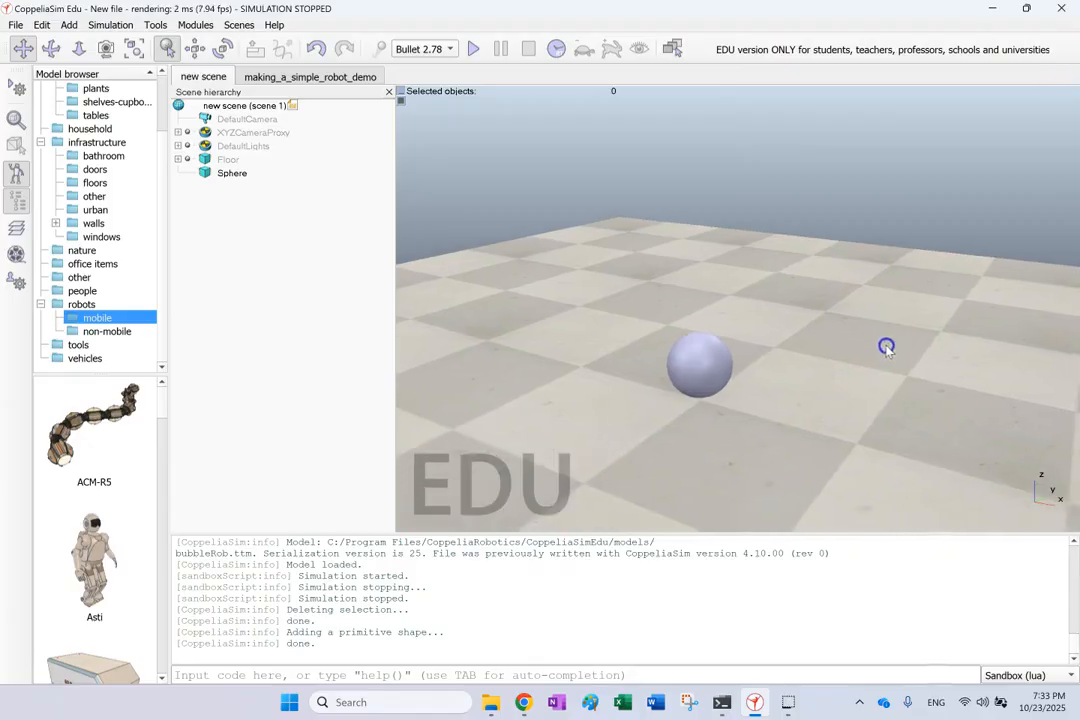
{"action": "left_click", "coordinate": [51, 49]}
{"action": "mouse_move", "coordinate": [790, 368]}
{"action": "left_mouse_down"}
{"action": "mouse_move", "coordinate": [762, 342]}
{"action": "mouse_move", "coordinate": [726, 335]}
{"action": "mouse_move", "coordinate": [774, 364]}
{"action": "left_mouse_up"}
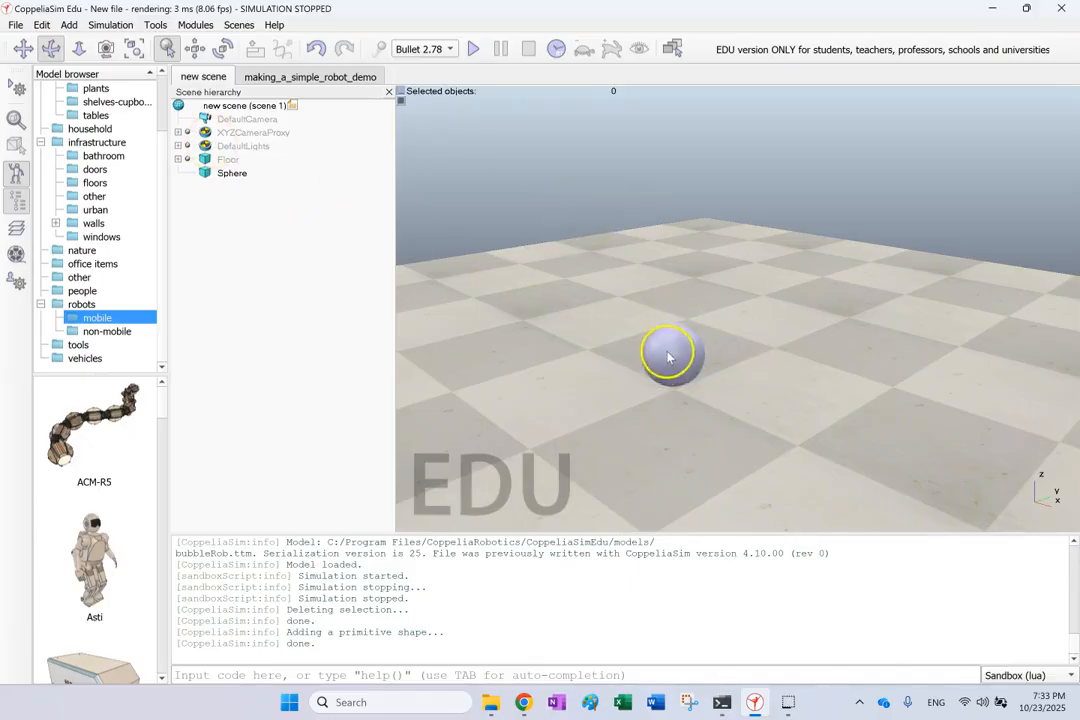
{"action": "scroll", "coordinate": [690, 332], "scroll_direction": "up", "scroll_amount": 3}
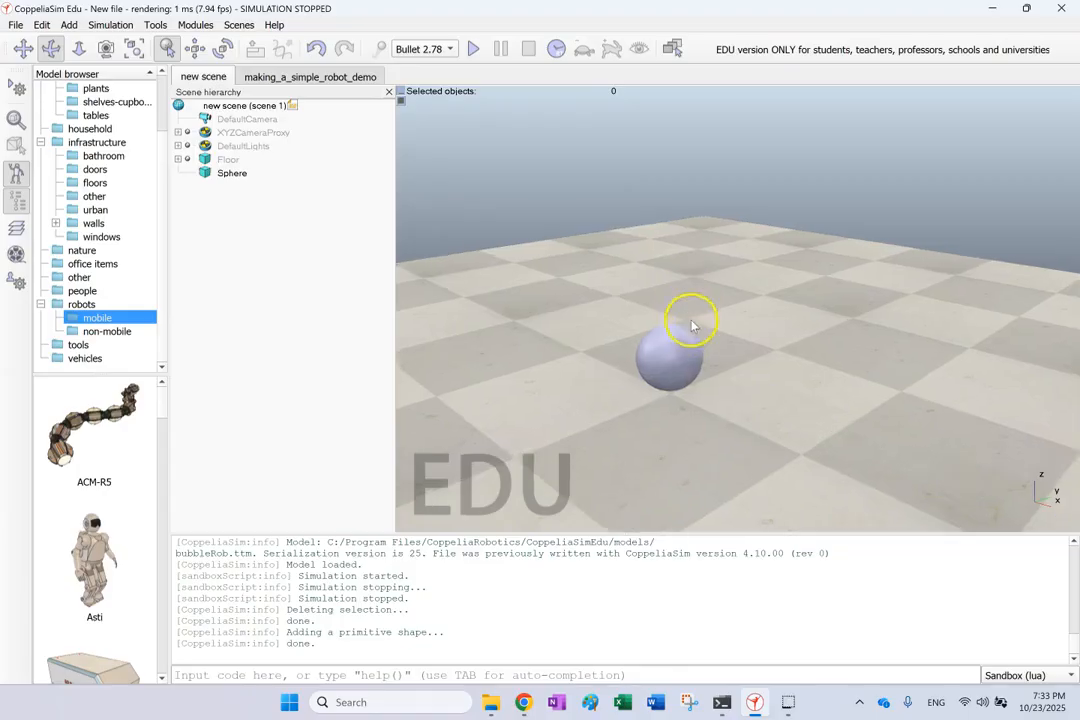
{"action": "left_click_drag", "start_coordinate": [671, 341], "coordinate": [708, 241]}
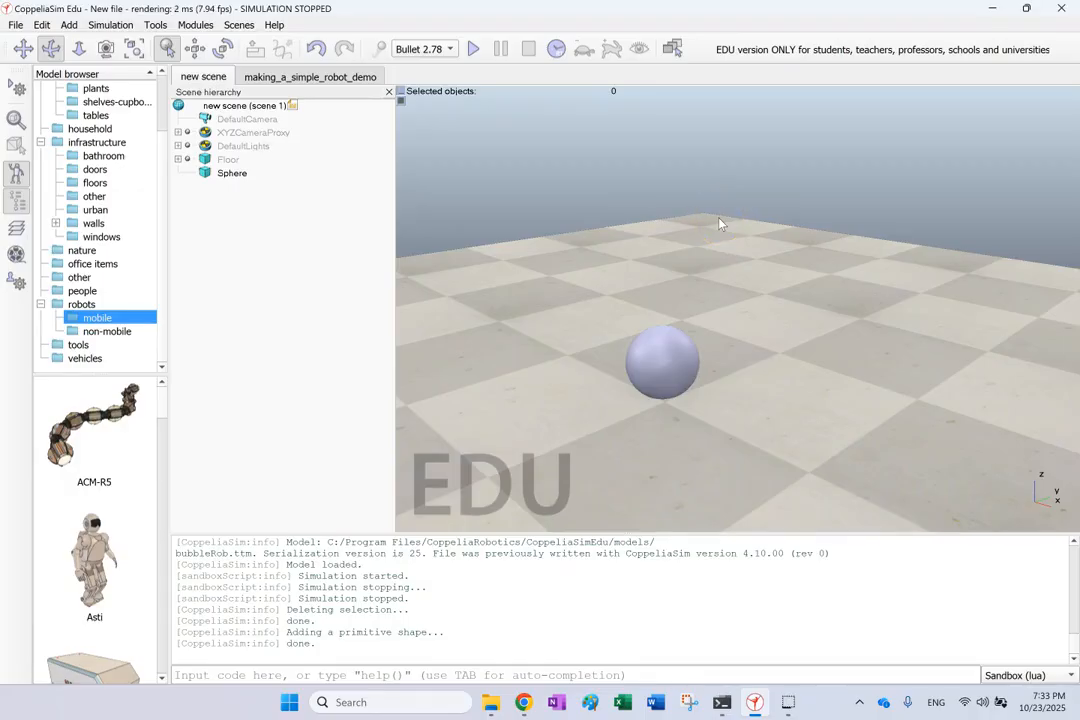
{"action": "double_click", "coordinate": [203, 174]}
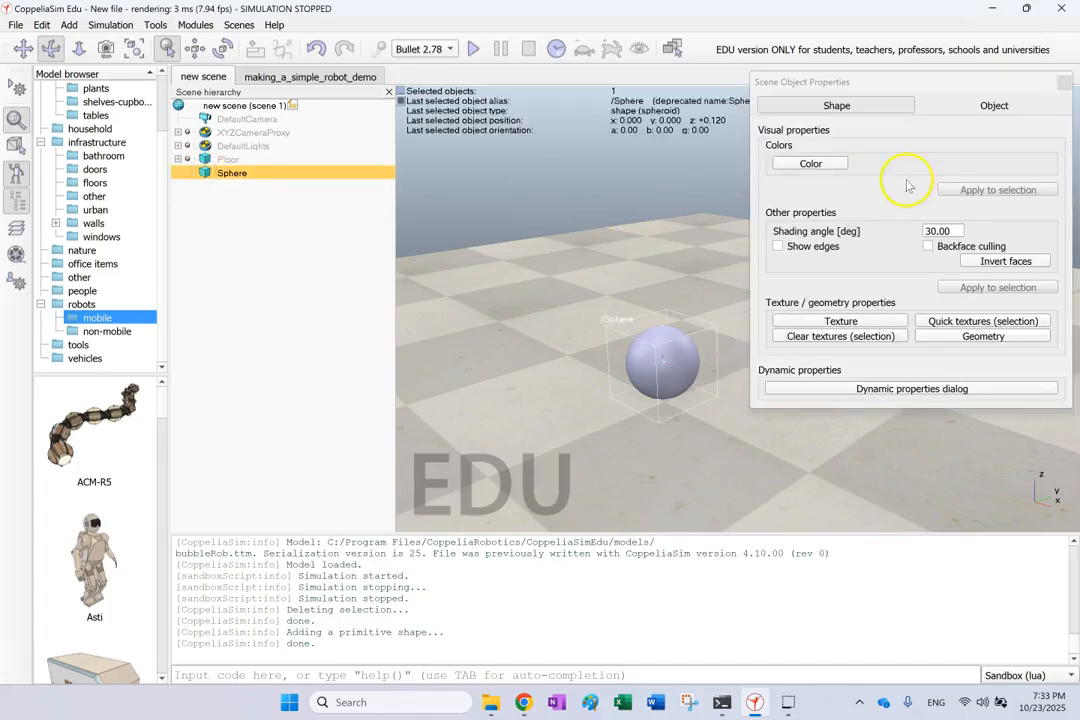
{"action": "left_click", "coordinate": [893, 389]}
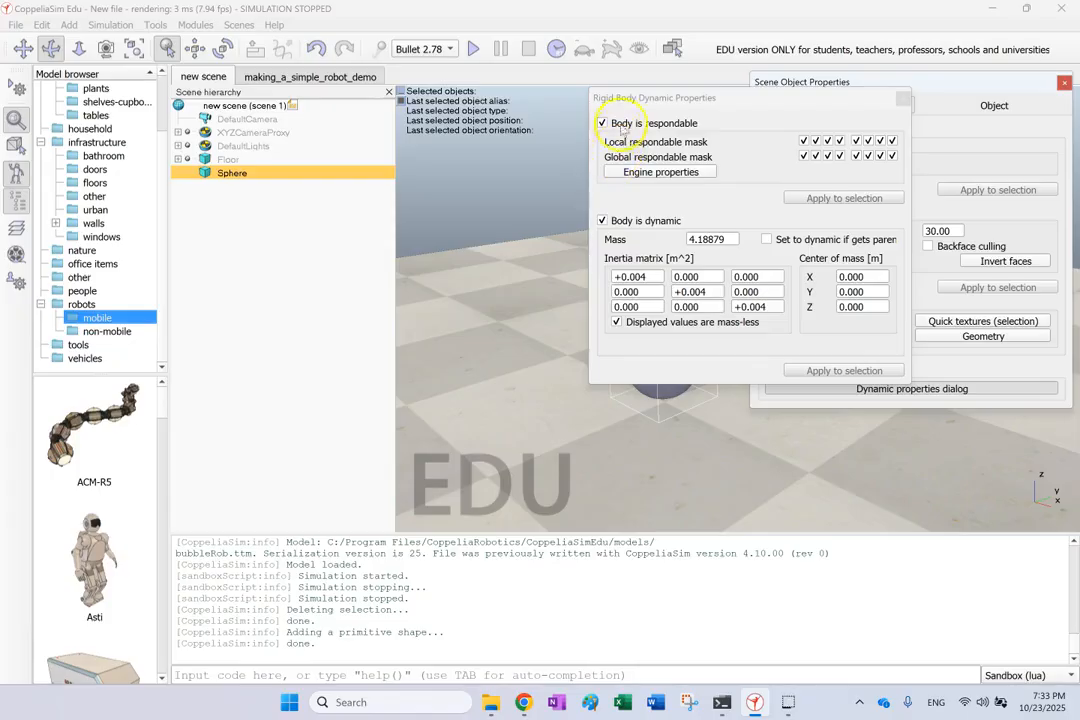
{"action": "left_click", "coordinate": [903, 101]}
Make the sphere collidable, detectable and measurable in its object special properties.
{"action": "left_click", "coordinate": [995, 105]}
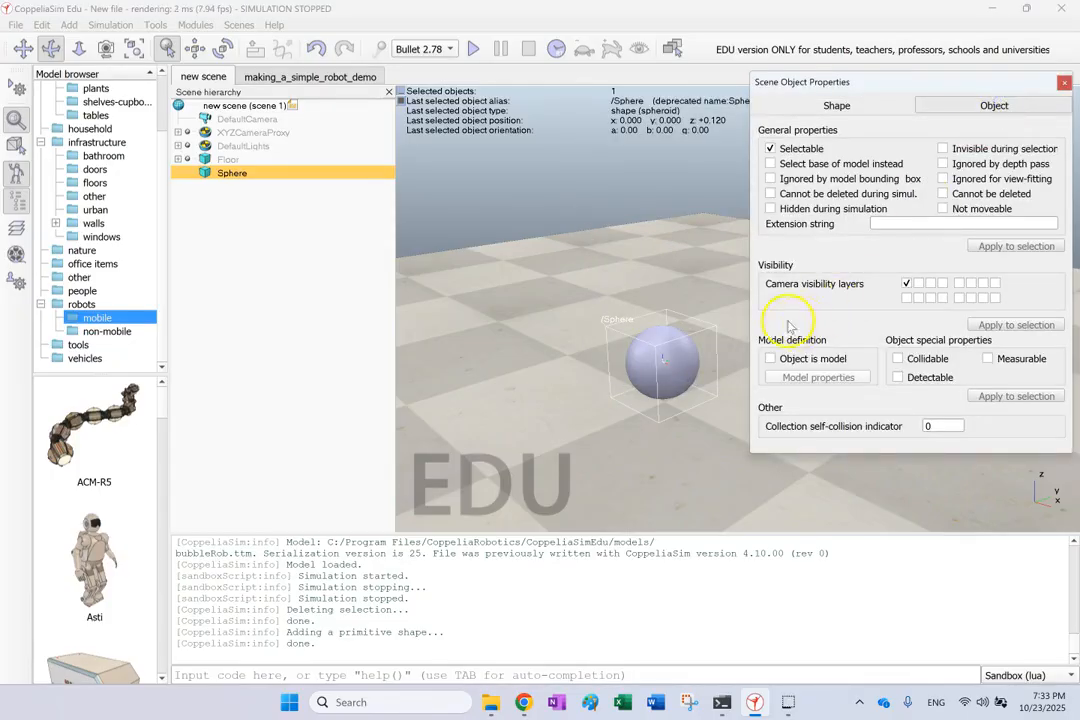
{"action": "left_click", "coordinate": [899, 358]}
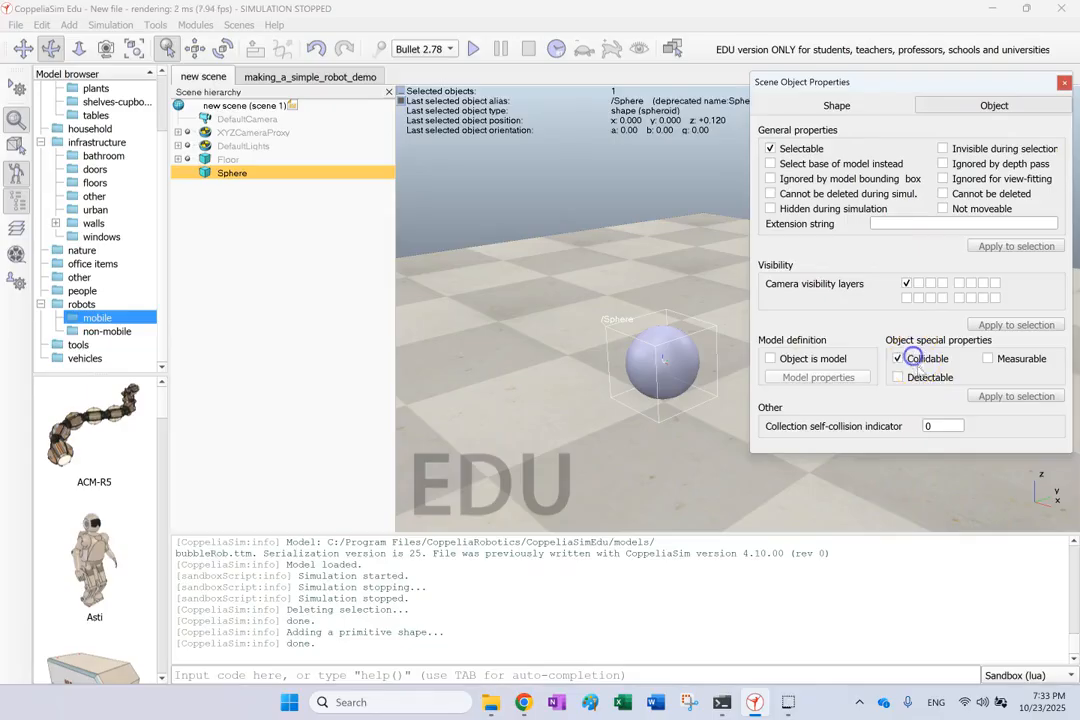
{"action": "left_click", "coordinate": [986, 359]}
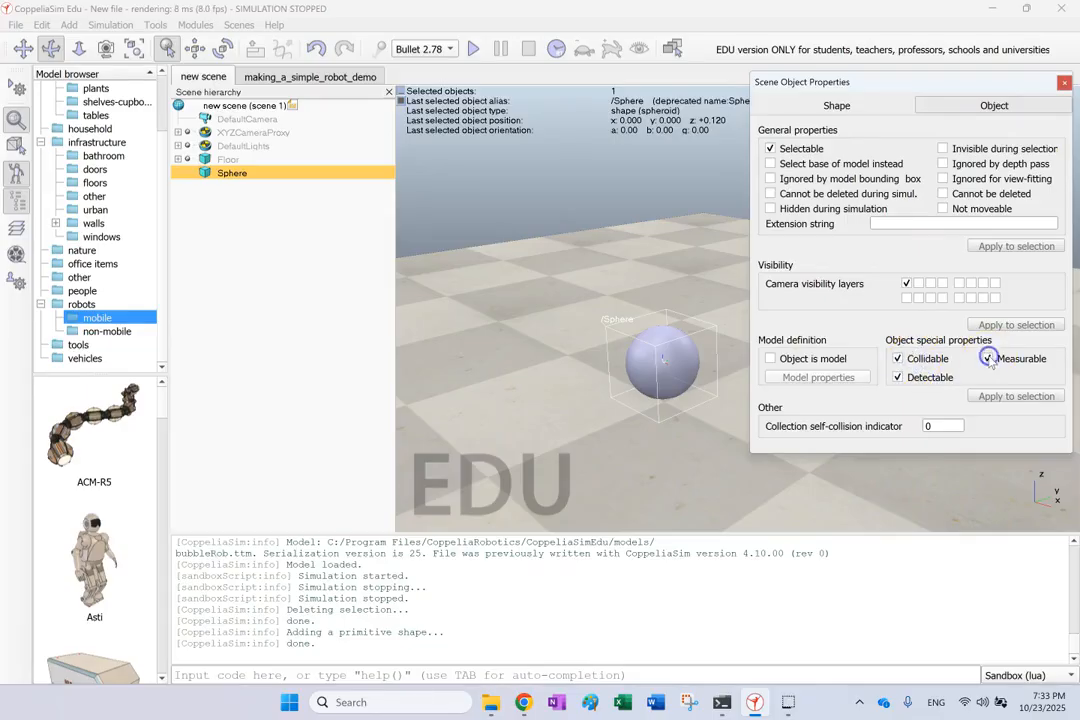
{"action": "left_click", "coordinate": [1065, 84]}
{"action": "left_click", "coordinate": [741, 264]}
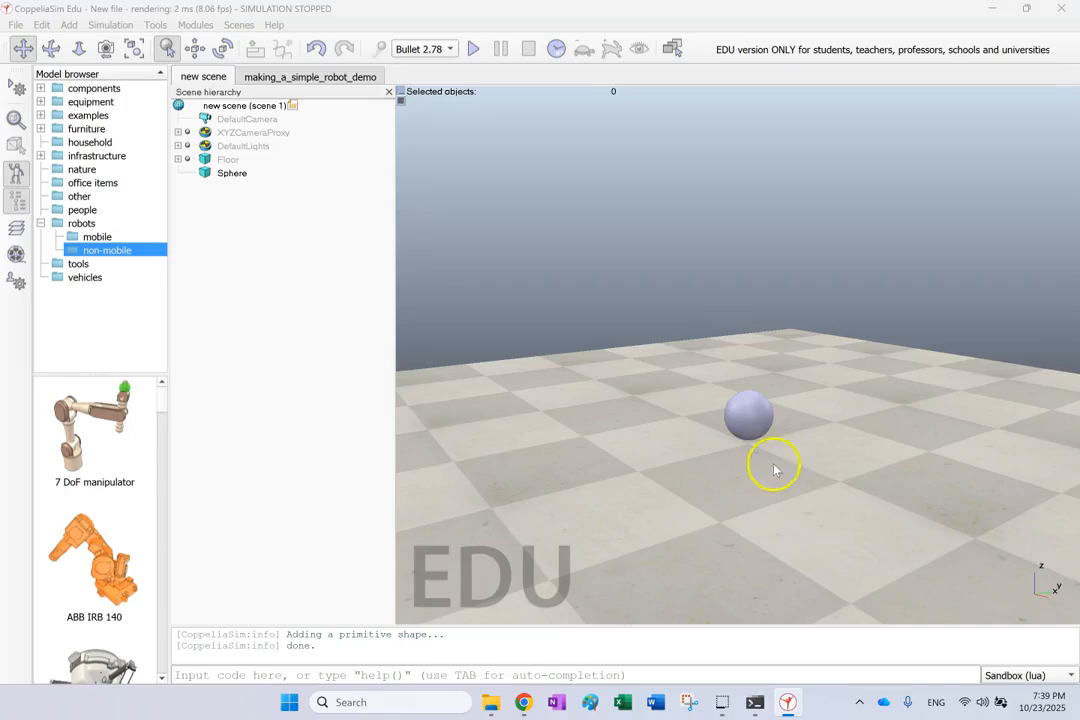
Add a primitive cylinder for the wheel with an X-size of 0.08 m and a Z-size of 0.02 m.
{"action": "right_click", "coordinate": [774, 470]}
{"action": "mouse_move", "coordinate": [822, 533]}
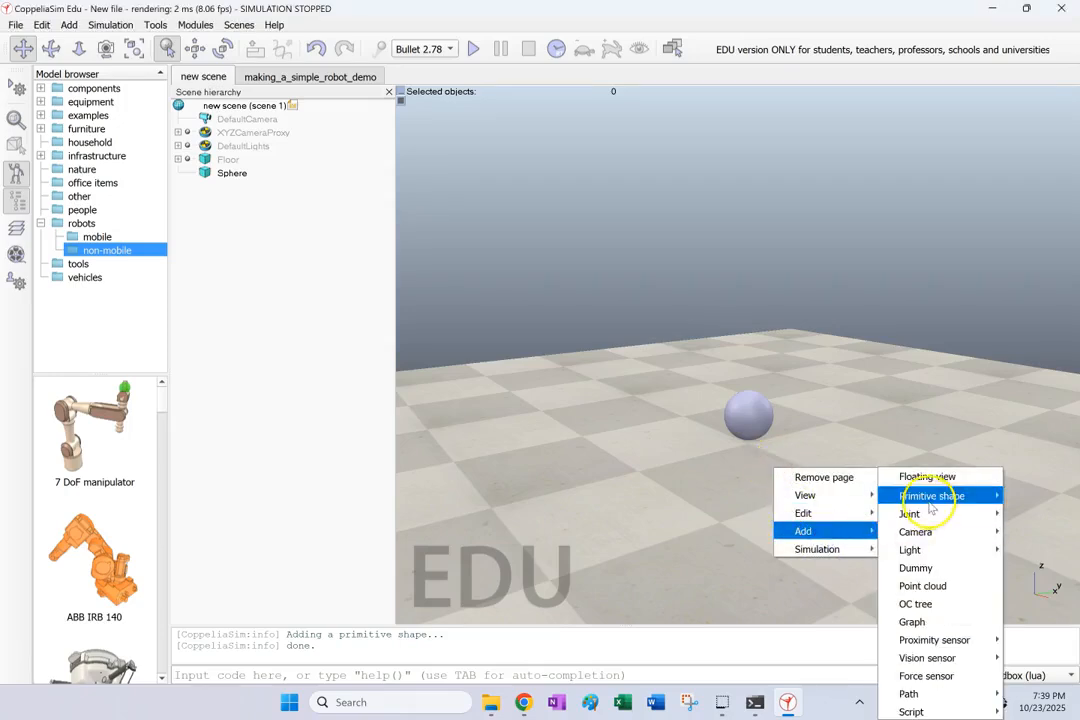
{"action": "mouse_move", "coordinate": [940, 498]}
{"action": "left_click", "coordinate": [841, 567]}
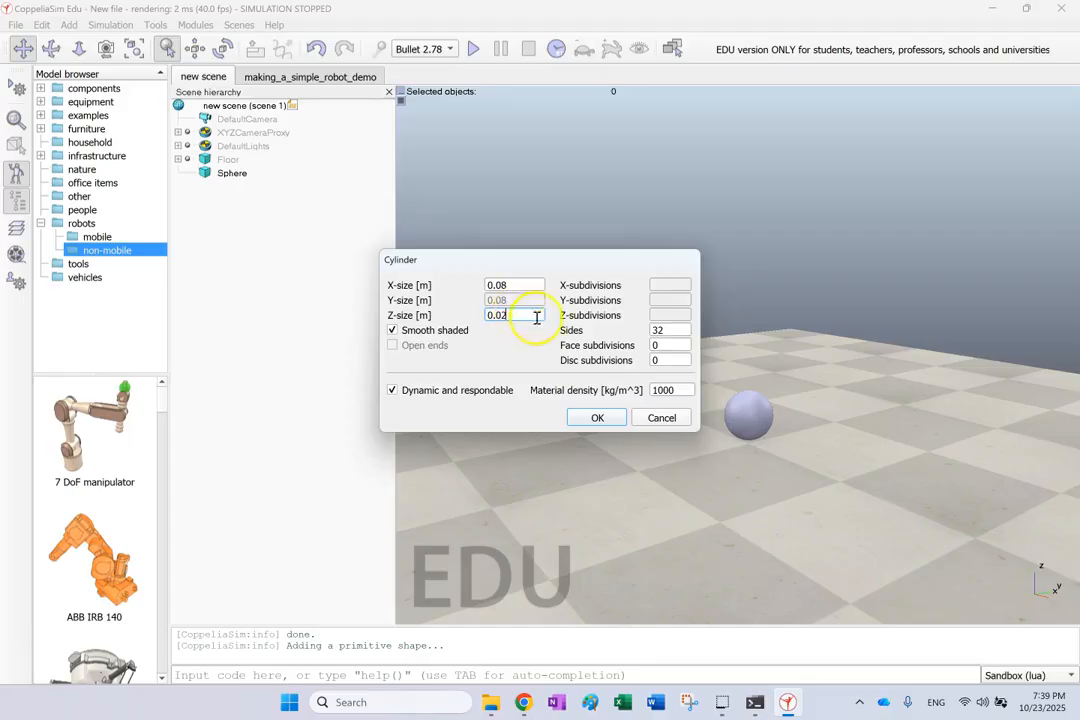
{"action": "left_click", "coordinate": [598, 418]}
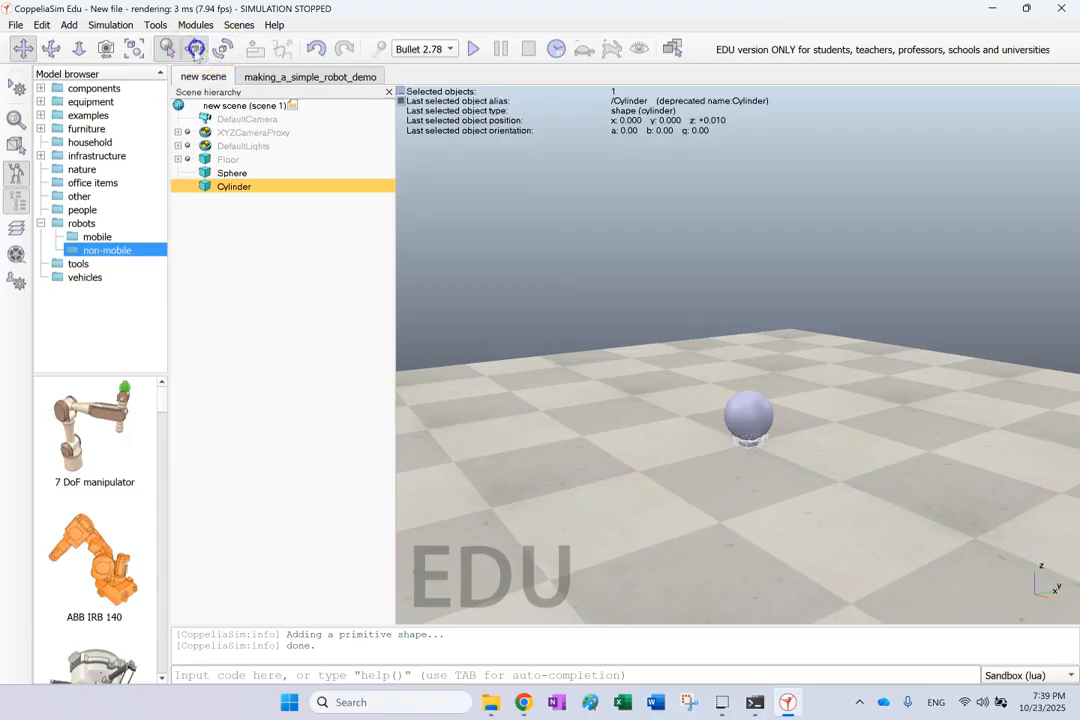
Position the cylinder relative to the world at X 0.05, Y 0.1 and Z 0.04 m.
{"action": "left_click", "coordinate": [195, 49]}
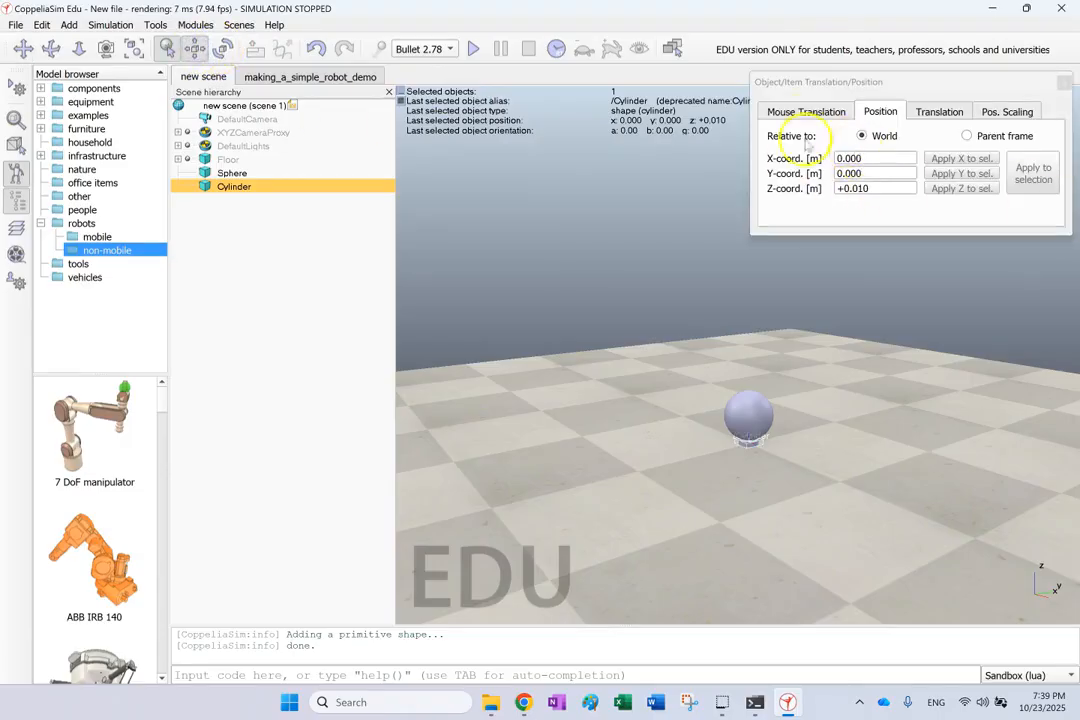
{"action": "left_click", "coordinate": [868, 156]}
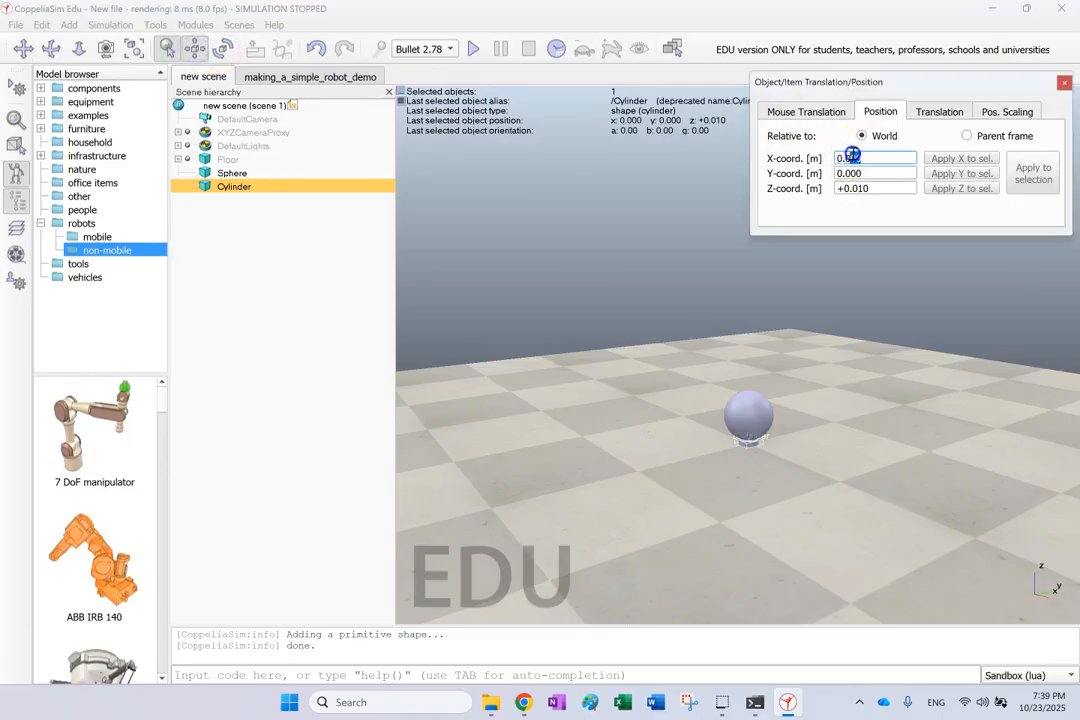
{"action": "type", "text": "5"}
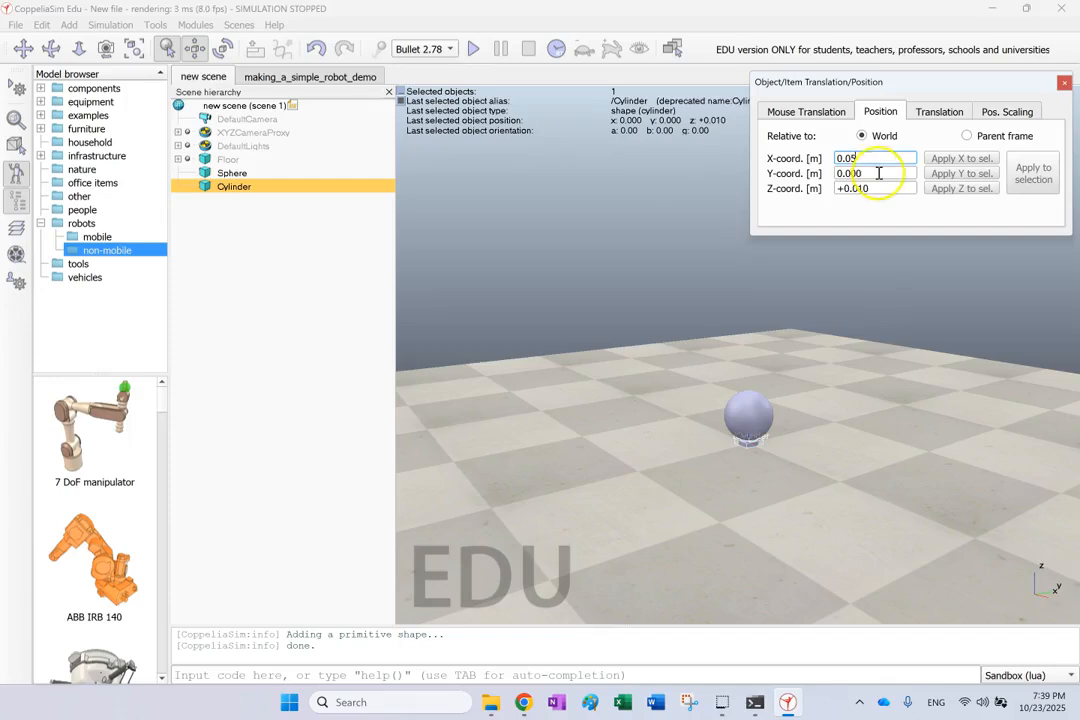
{"action": "left_click_drag", "start_coordinate": [875, 173], "coordinate": [845, 174]}
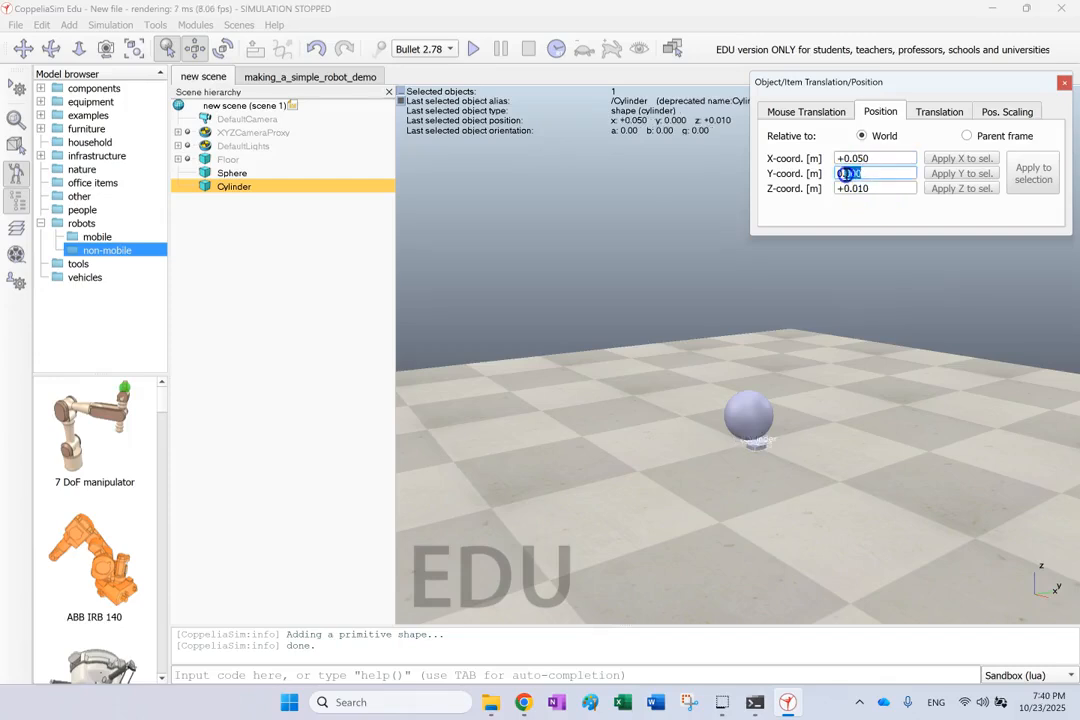
{"action": "type", "text": "0.1"}
{"action": "left_click", "coordinate": [869, 188]}
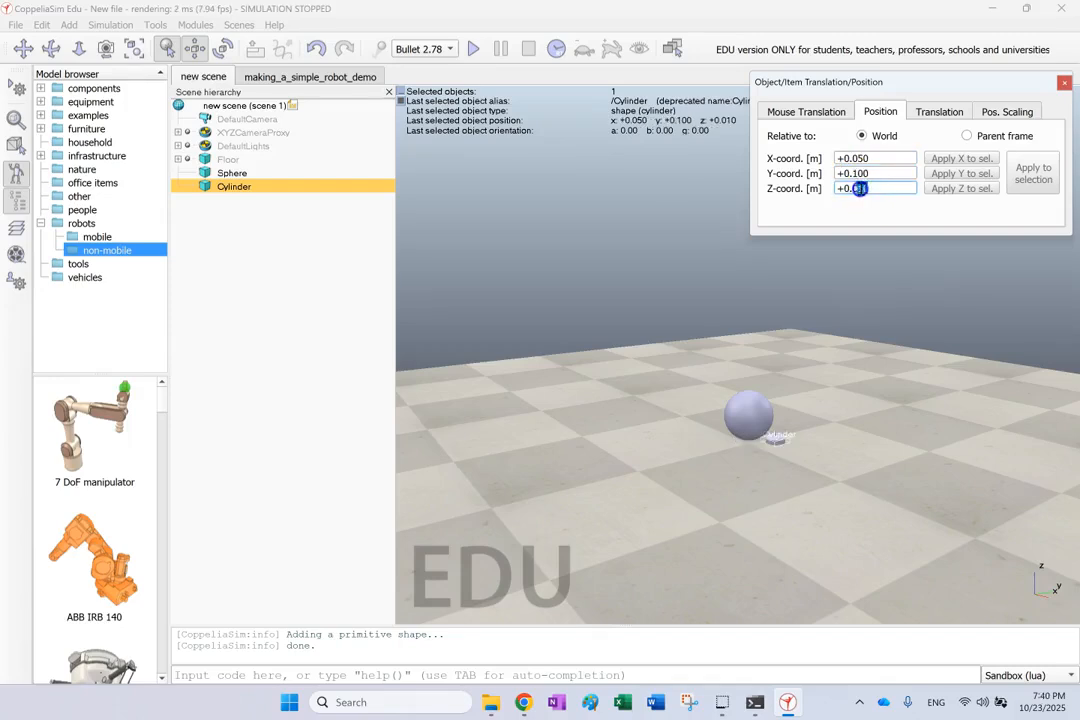
{"action": "type", "text": "04"}
{"action": "left_click", "coordinate": [897, 174]}
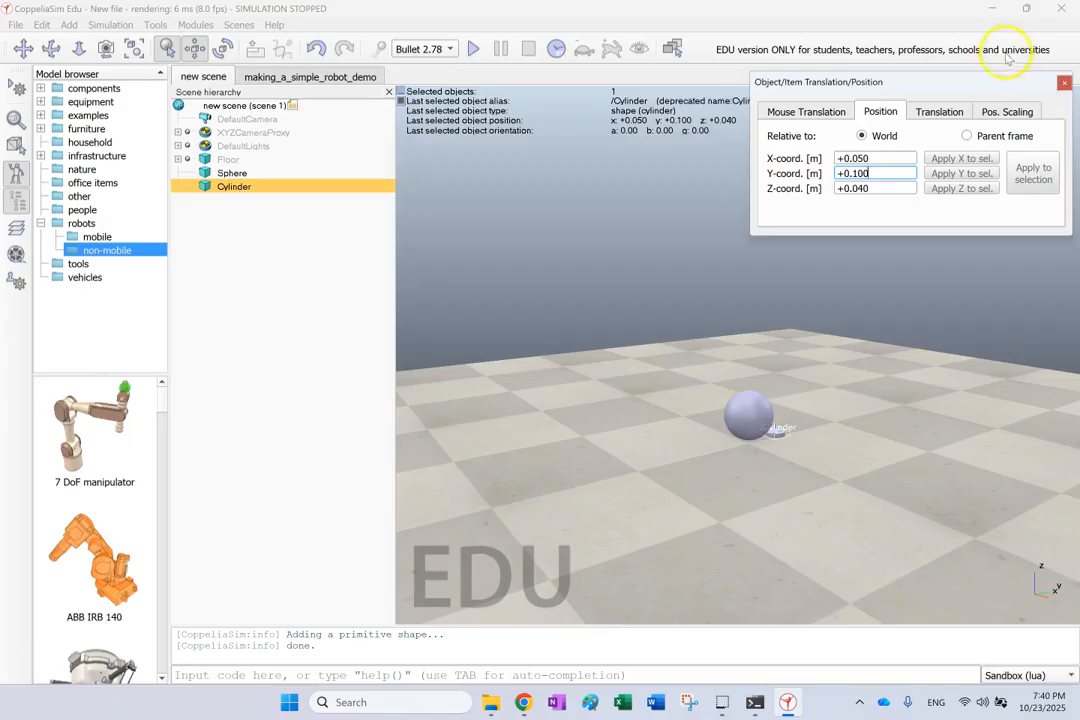
Set the cylinder's alpha angle to -90 degrees relative to the world.
{"action": "left_click", "coordinate": [1064, 82]}
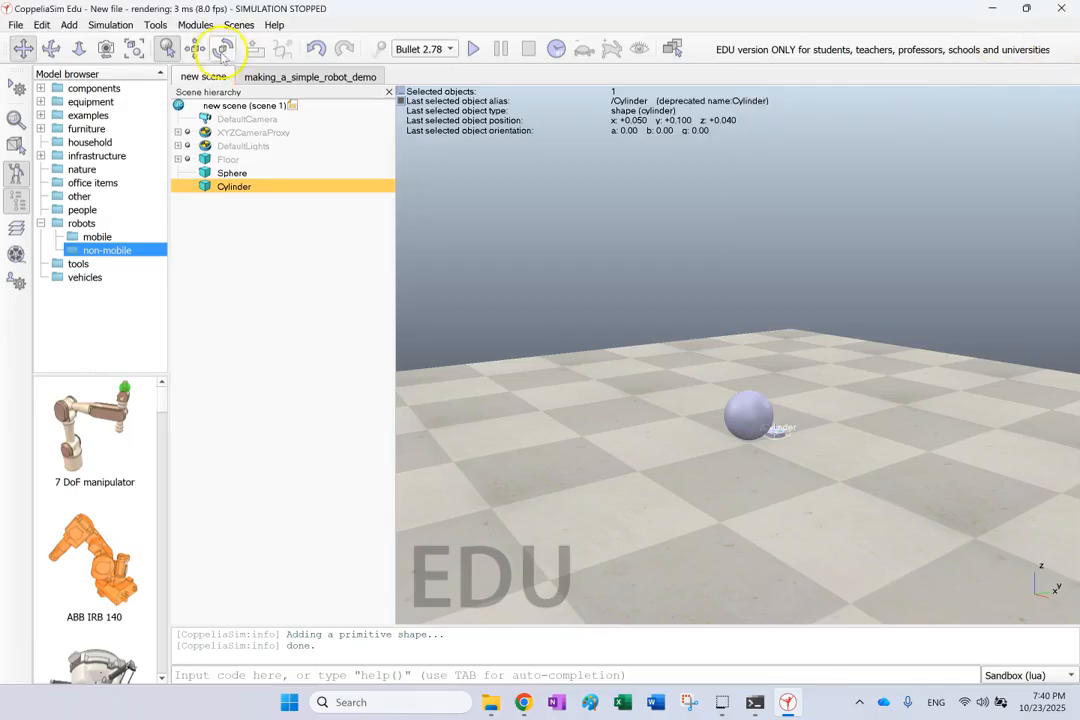
{"action": "left_click", "coordinate": [222, 50]}
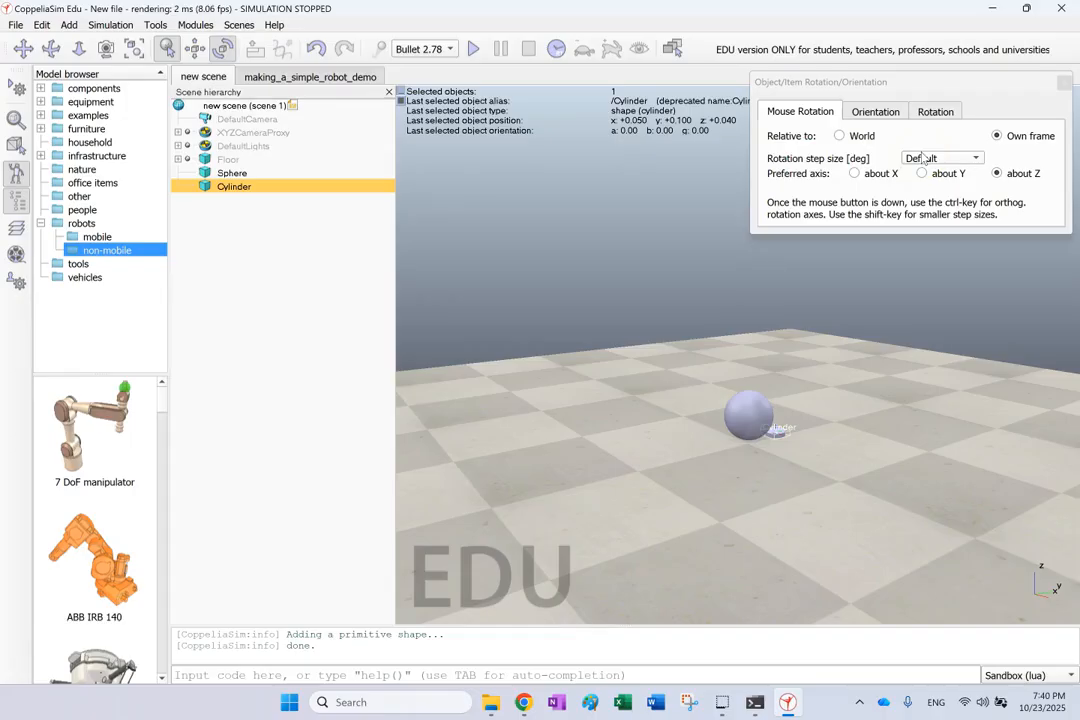
{"action": "left_click", "coordinate": [884, 111]}
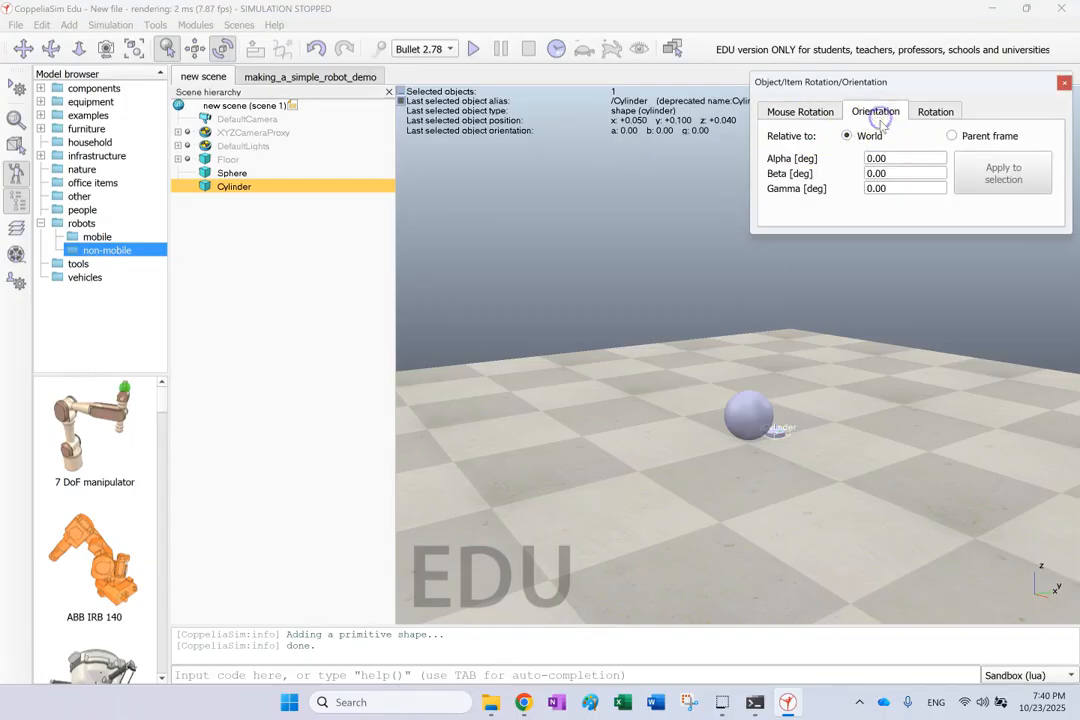
{"action": "left_click_drag", "start_coordinate": [901, 160], "coordinate": [858, 158]}
{"action": "type", "text": "-90"}
{"action": "left_click", "coordinate": [917, 173]}
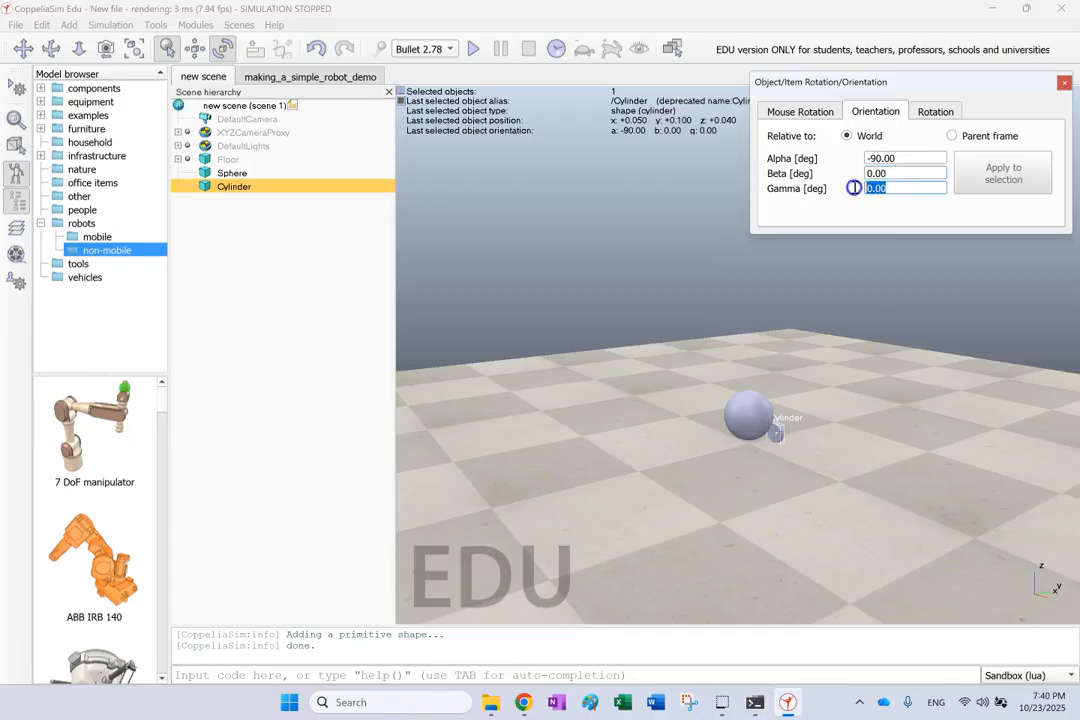
Try a gamma angle of 90 degrees on the cylinder, and set it back to 0.
{"action": "type", "text": "0"}
{"action": "left_click", "coordinate": [898, 172]}
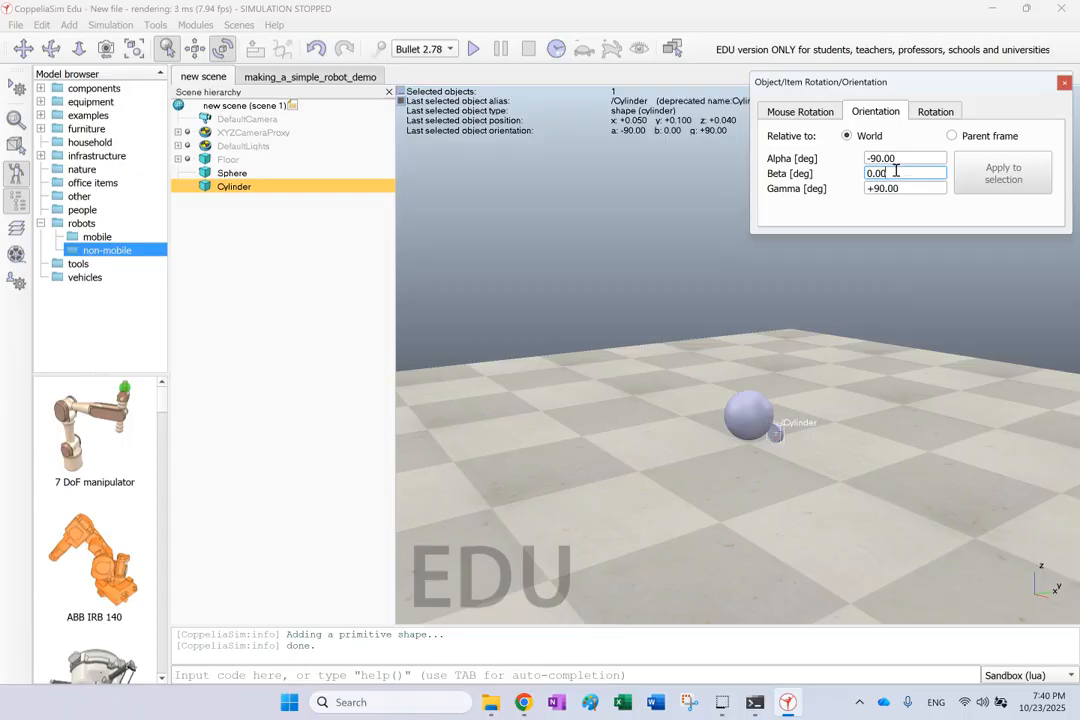
{"action": "left_click_drag", "start_coordinate": [899, 188], "coordinate": [833, 192]}
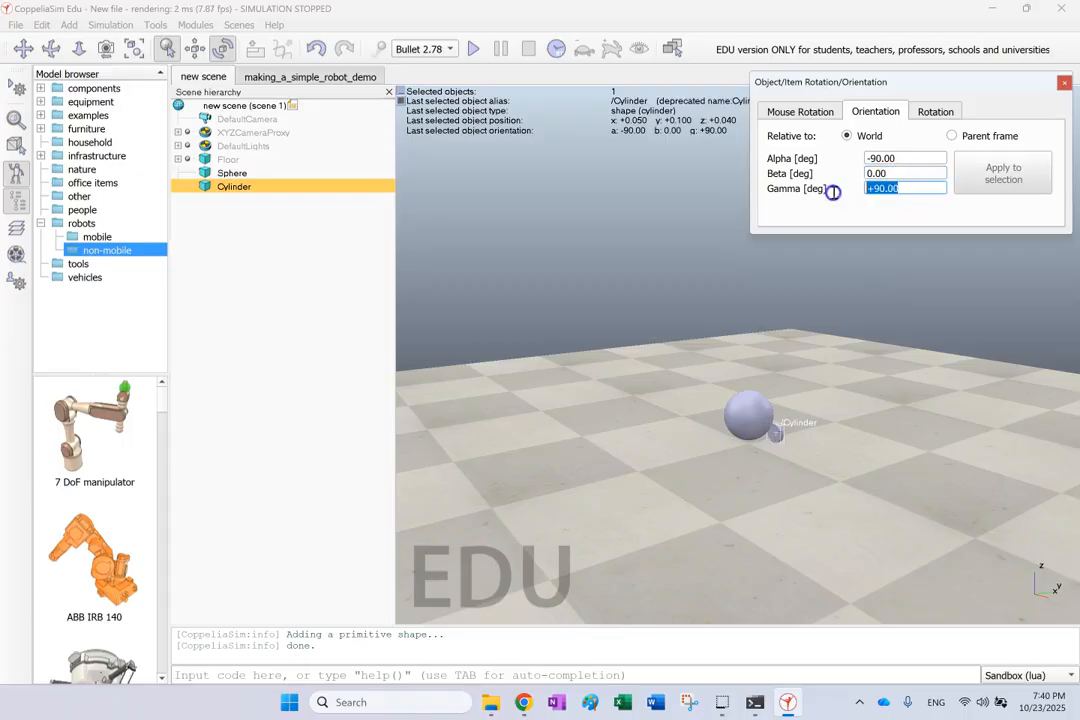
{"action": "type", "text": "0"}
Set the cylinder's beta angle to 90 degrees relative to the world.
{"action": "left_click_drag", "start_coordinate": [892, 174], "coordinate": [856, 175]}
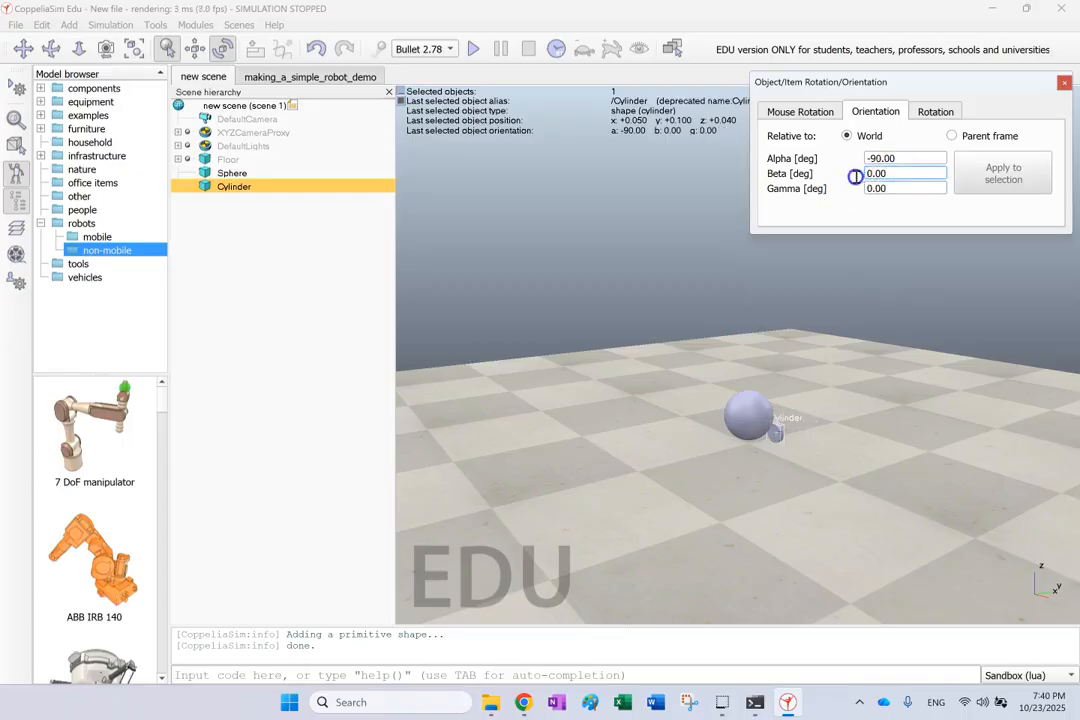
{"action": "type", "text": "9"}
{"action": "left_click", "coordinate": [907, 189]}
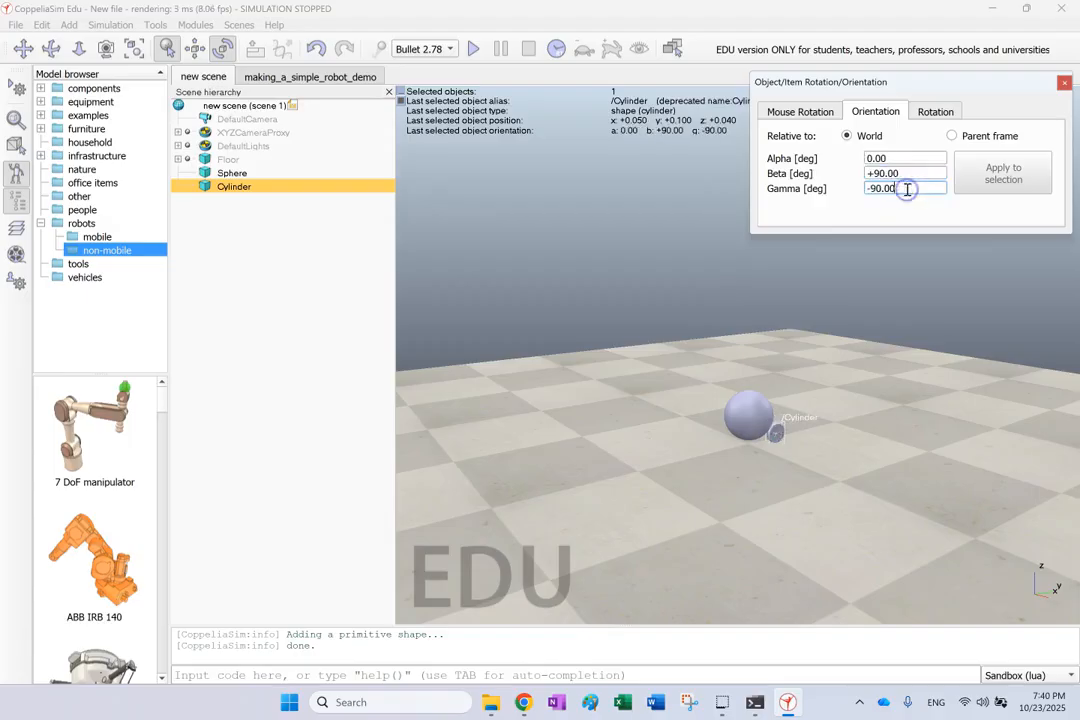
{"action": "left_click", "coordinate": [1064, 82]}
Try the cylinder at Y 0.05 m and at Y 0 m relative to the world.
{"action": "scroll", "coordinate": [776, 376], "scroll_direction": "up", "scroll_amount": 5}
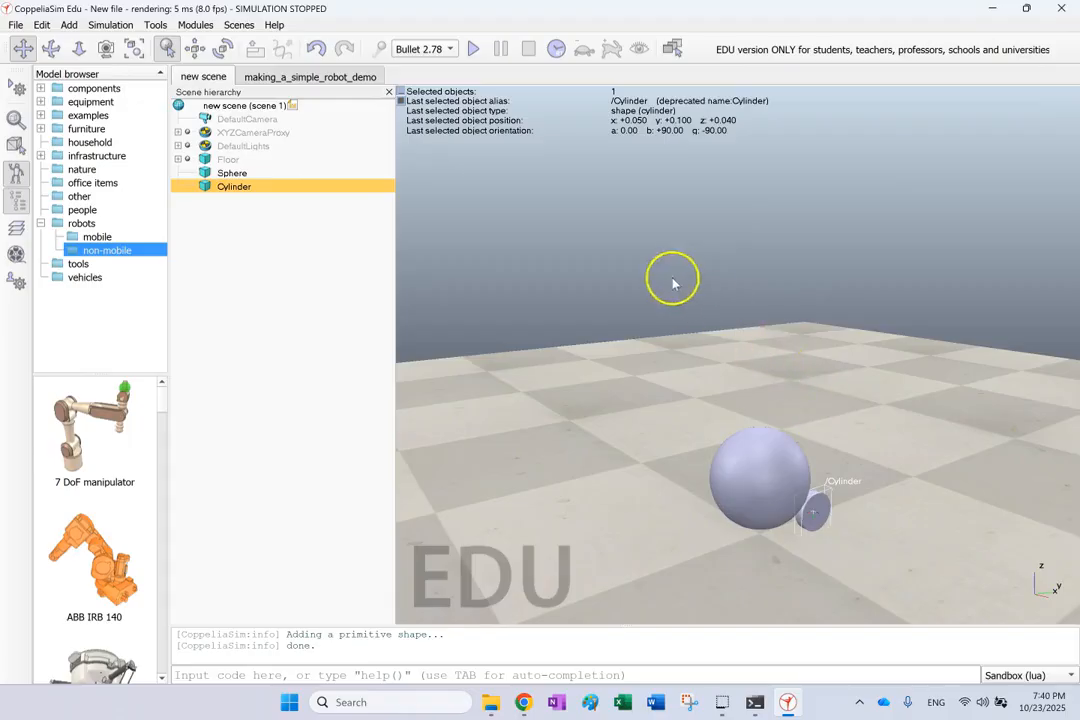
{"action": "left_click", "coordinate": [51, 48]}
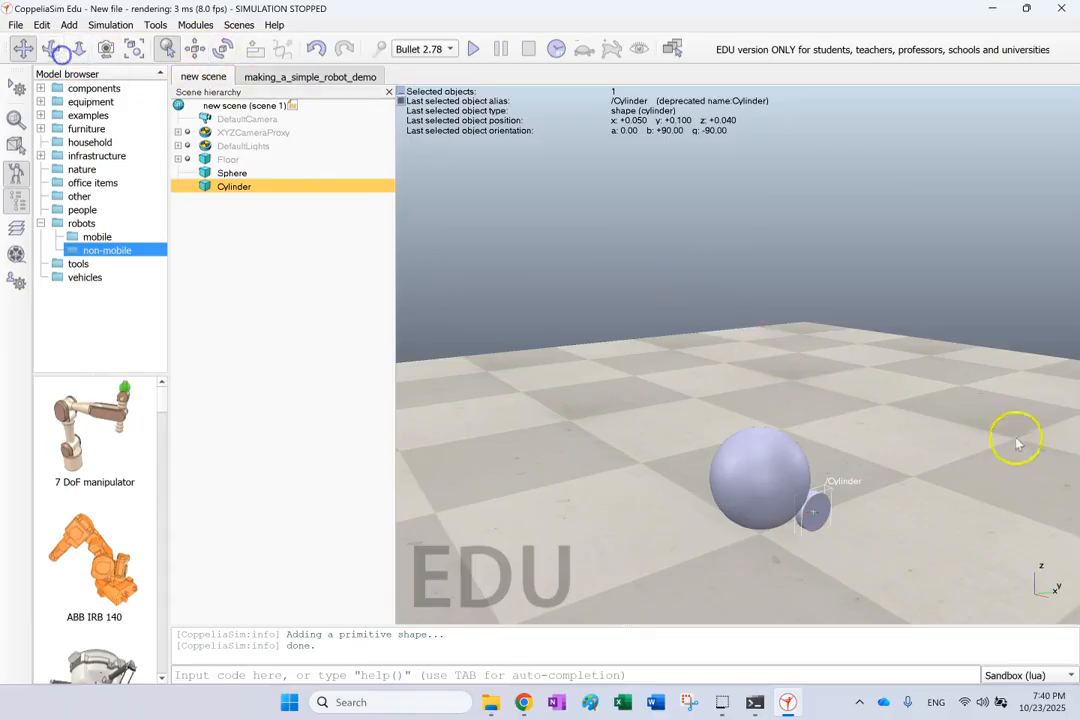
{"action": "mouse_move", "coordinate": [899, 436]}
{"action": "left_mouse_down"}
{"action": "mouse_move", "coordinate": [868, 427]}
{"action": "mouse_move", "coordinate": [952, 436]}
{"action": "mouse_move", "coordinate": [938, 427]}
{"action": "mouse_move", "coordinate": [896, 444]}
{"action": "left_mouse_up"}
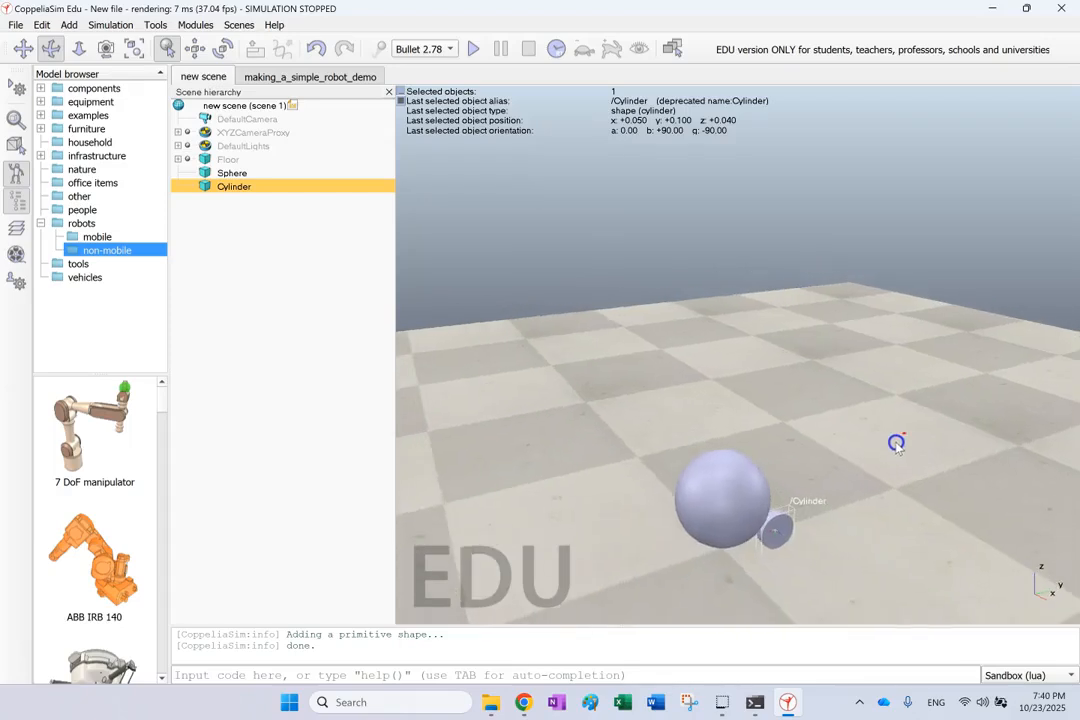
{"action": "left_click", "coordinate": [194, 48]}
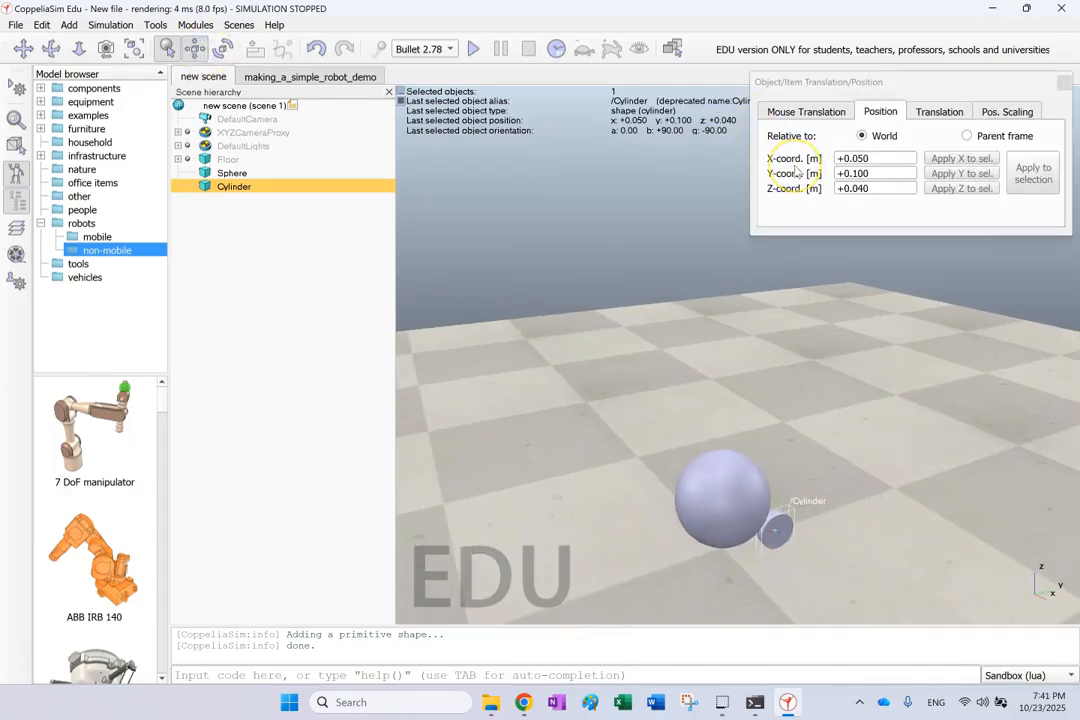
{"action": "left_click", "coordinate": [873, 173]}
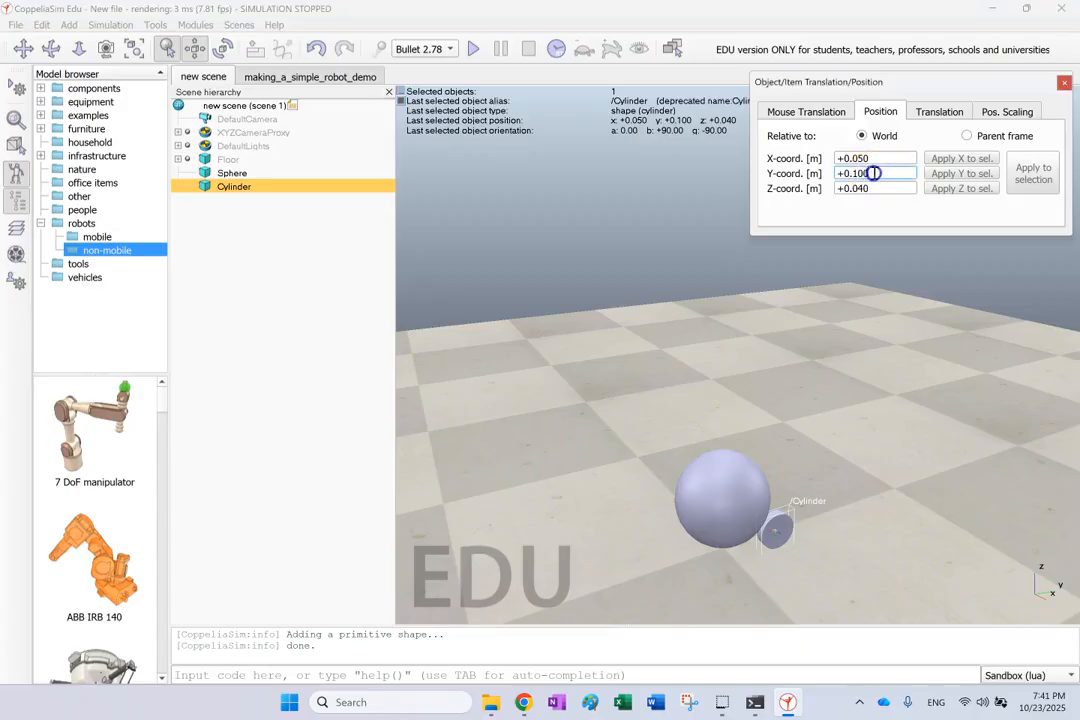
{"action": "double_click", "coordinate": [845, 177]}
{"action": "type", "text": "0.050"}
{"action": "left_click", "coordinate": [882, 188]}
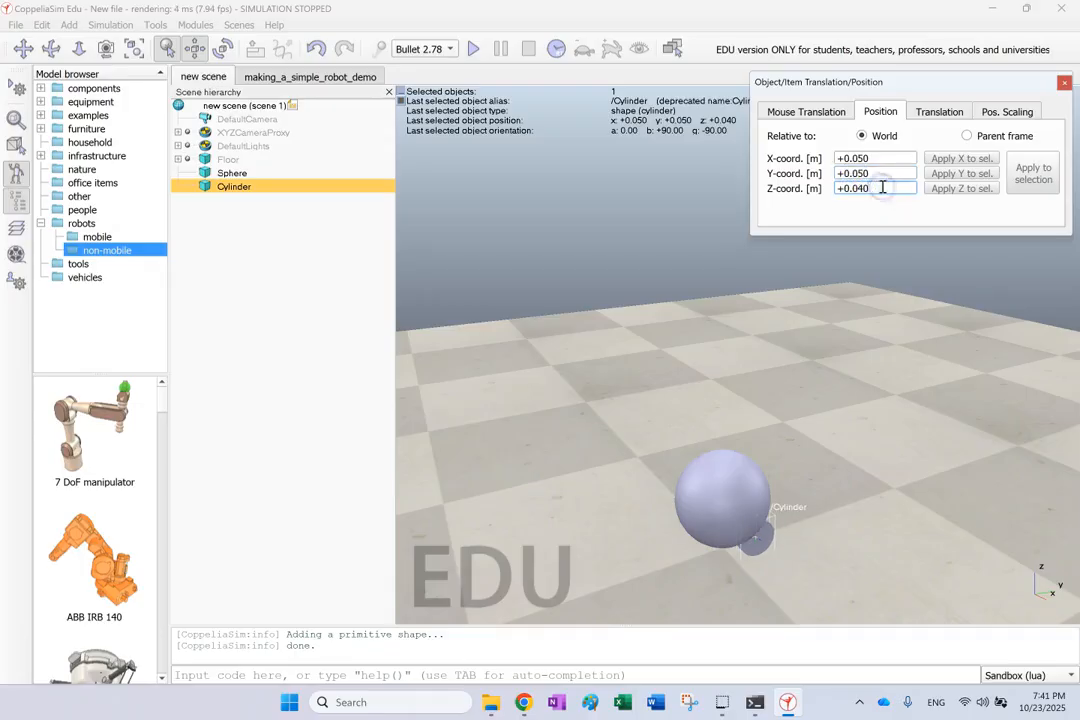
{"action": "type", "text": "0.000"}
{"action": "left_click", "coordinate": [876, 187]}
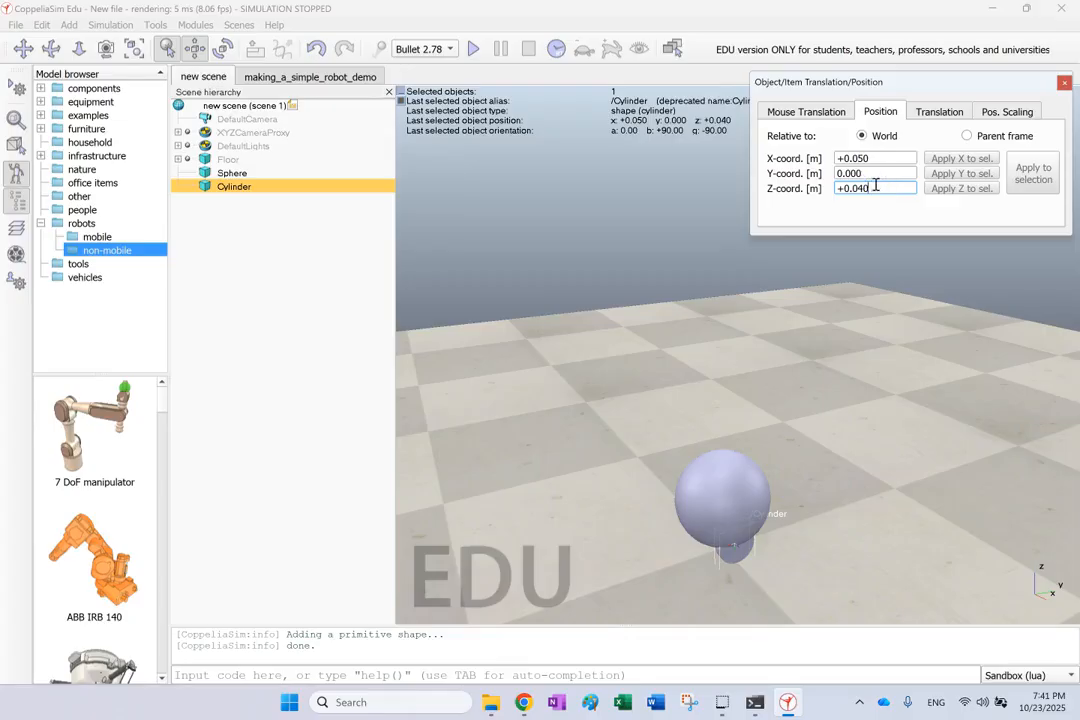
Move the cylinder beside the sphere, to Y -0.02 m and X 0.1 m relative to the world.
{"action": "left_click_drag", "start_coordinate": [864, 174], "coordinate": [822, 174]}
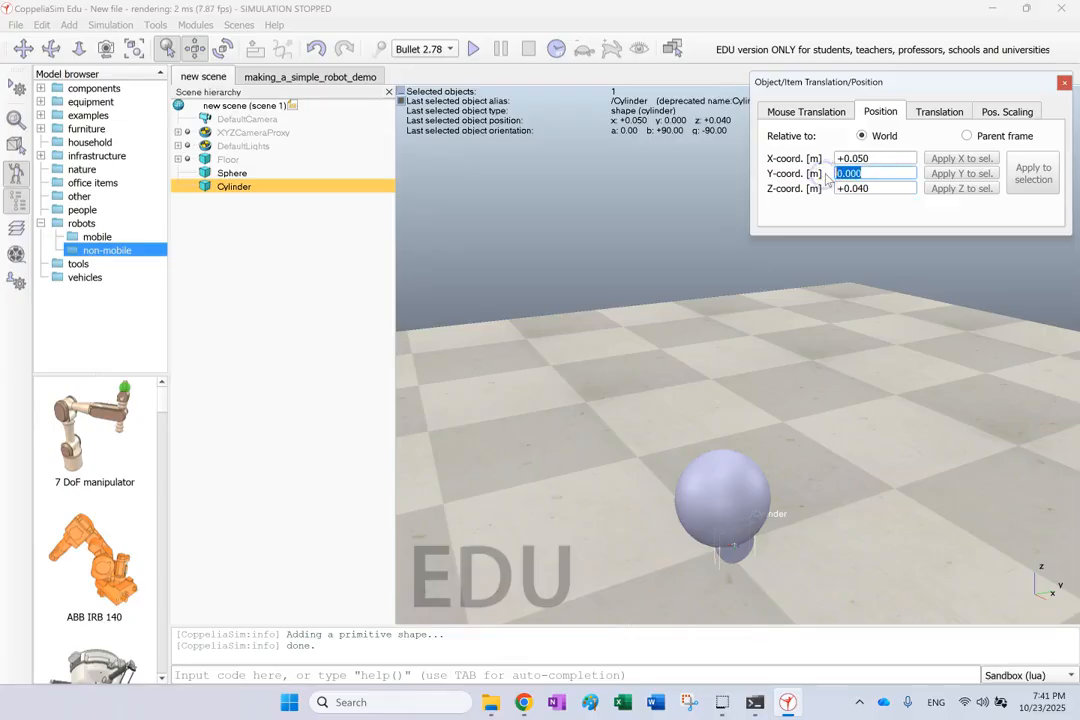
{"action": "type", "text": "-0.020"}
{"action": "left_click", "coordinate": [875, 187]}
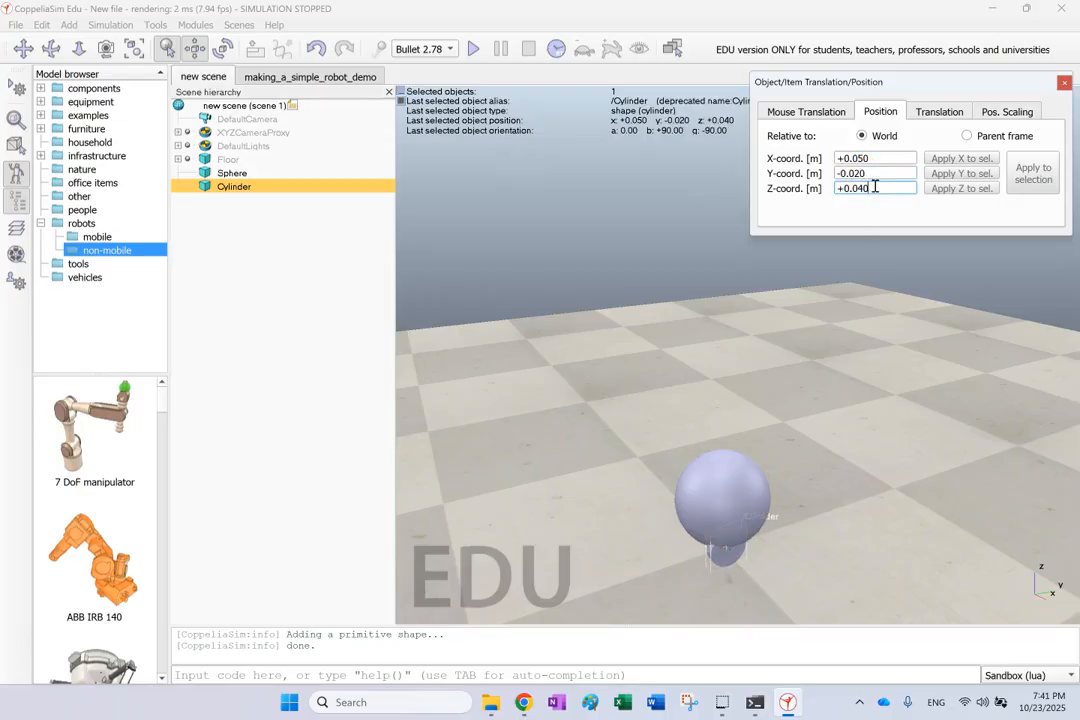
{"action": "left_click", "coordinate": [857, 158]}
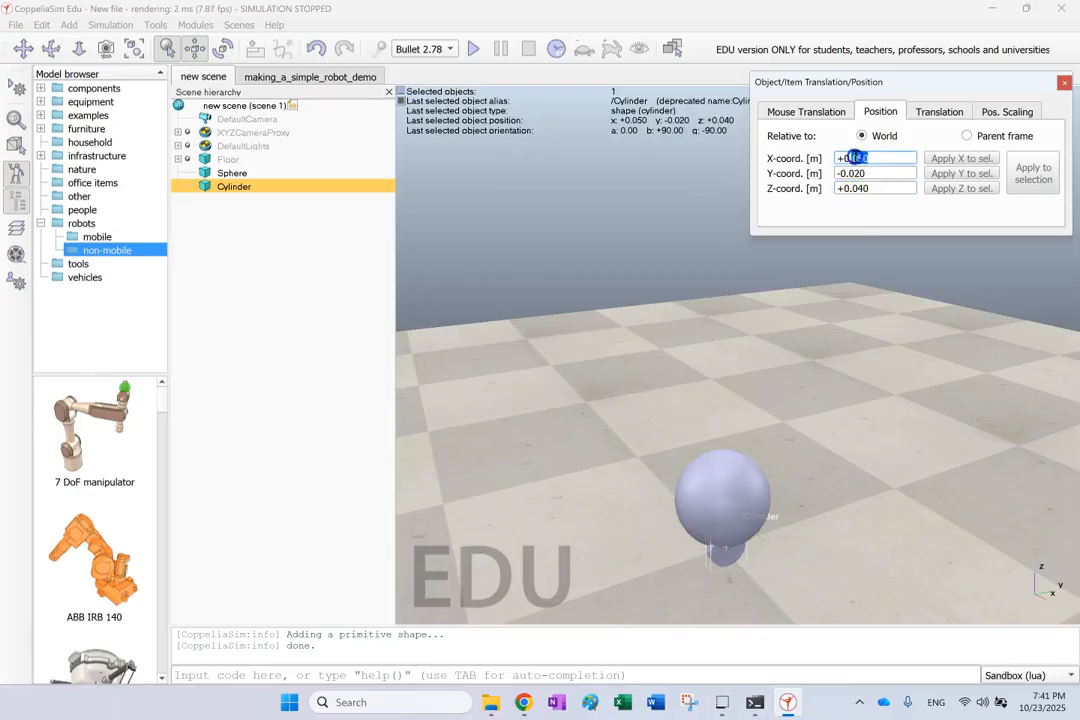
{"action": "type", "text": "0.1"}
{"action": "left_click", "coordinate": [877, 184]}
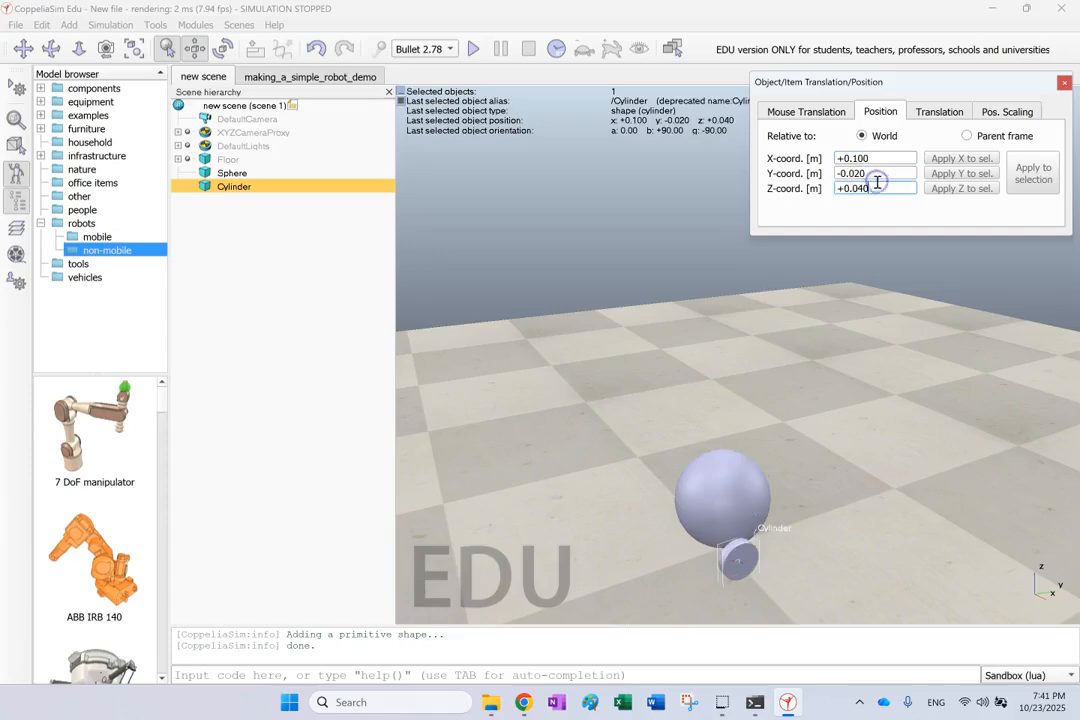
{"action": "left_click", "coordinate": [1064, 83]}
Rename the sphere as body and the cylinder as leftwheel in the scene hierarchy.
{"action": "left_click", "coordinate": [57, 47]}
{"action": "mouse_move", "coordinate": [557, 354]}
{"action": "left_mouse_down"}
{"action": "mouse_move", "coordinate": [623, 360]}
{"action": "mouse_move", "coordinate": [533, 350]}
{"action": "mouse_move", "coordinate": [552, 352]}
{"action": "left_mouse_up"}
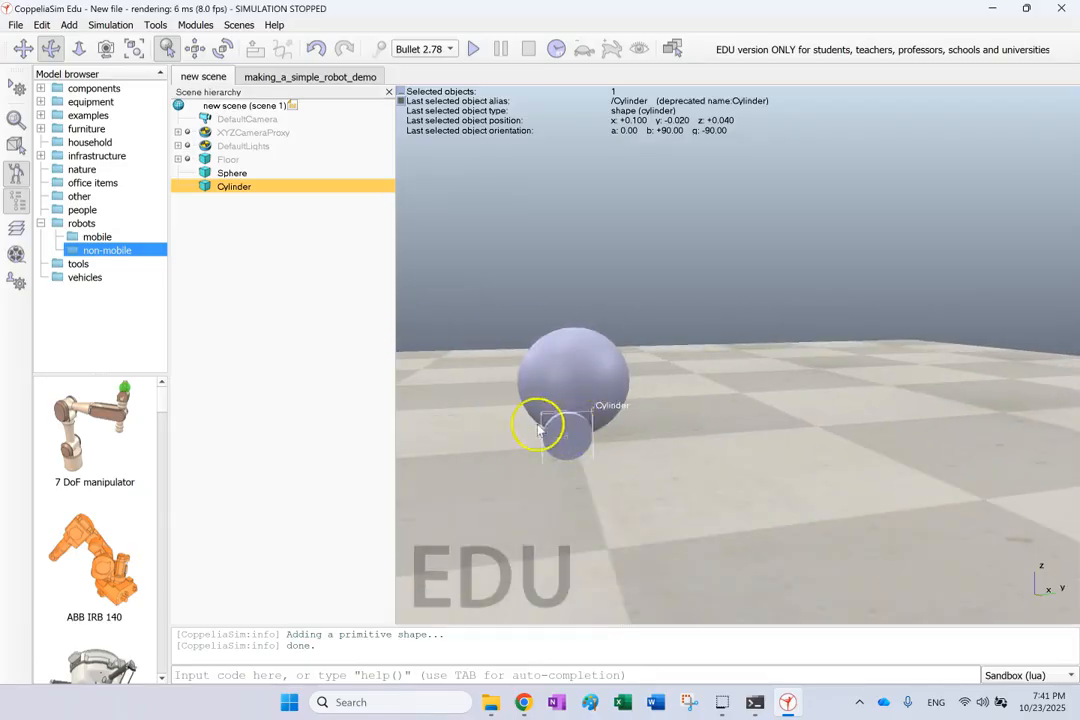
{"action": "left_click_drag", "start_coordinate": [762, 501], "coordinate": [627, 369]}
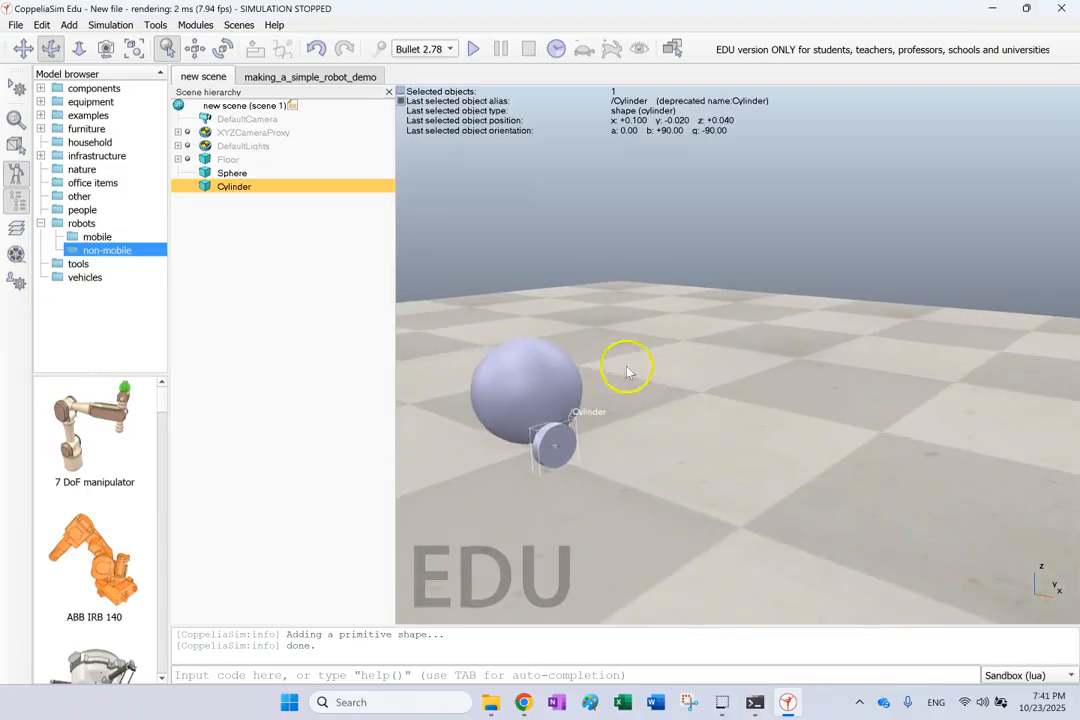
{"action": "left_click", "coordinate": [233, 173]}
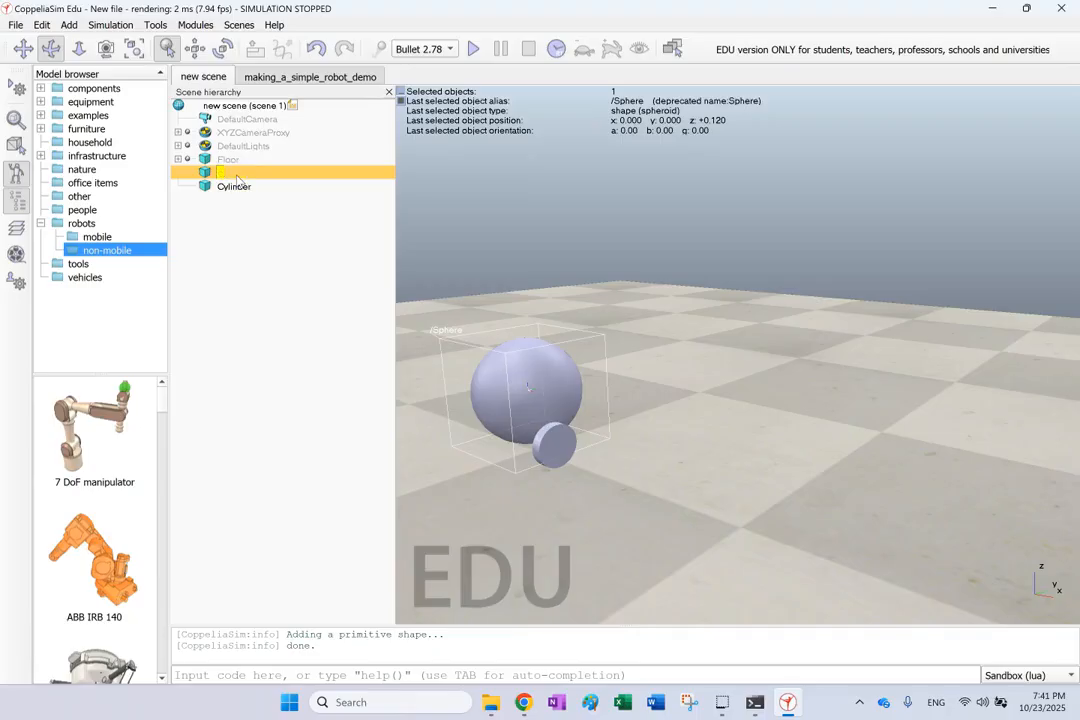
{"action": "type", "text": "body"}
{"action": "key", "text": "Return"}
{"action": "left_click", "coordinate": [238, 187]}
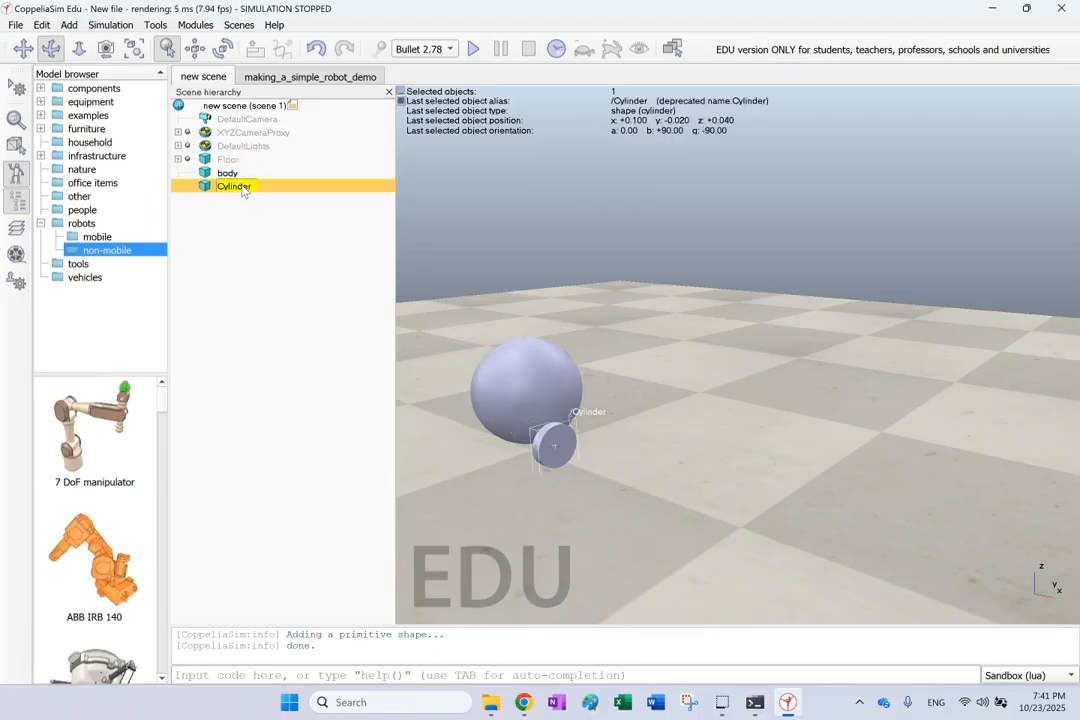
{"action": "type", "text": "leftwheel"}
{"action": "key", "text": "Return"}
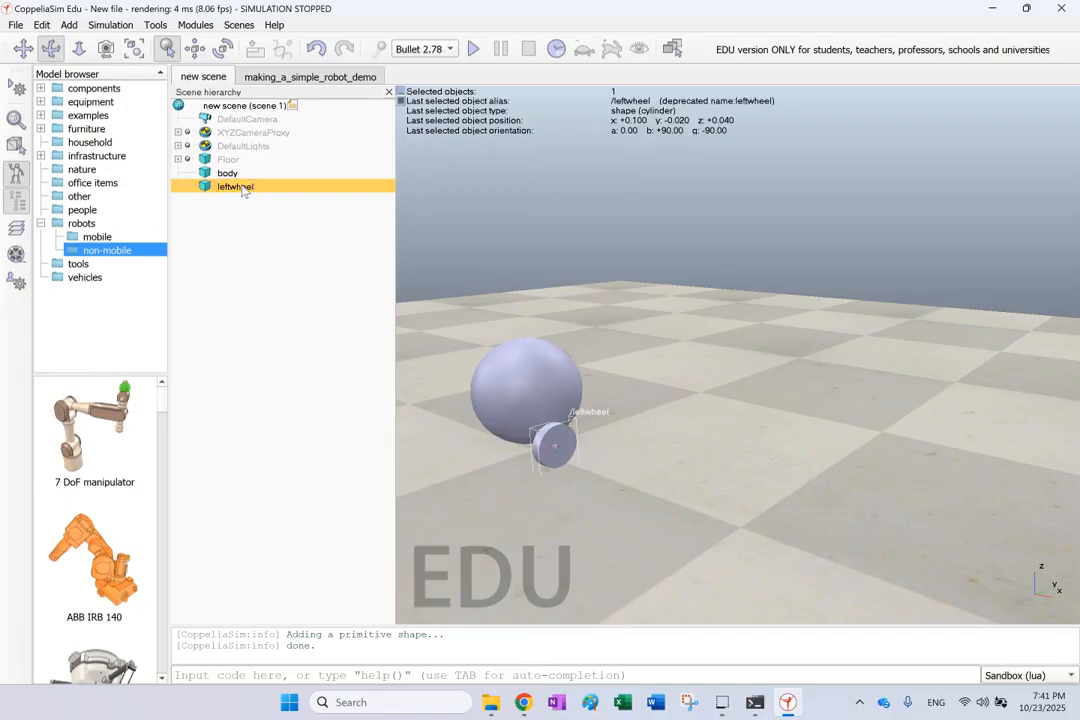
Duplicate the leftwheel object by copying and pasting it in the scene.
{"action": "left_click", "coordinate": [762, 403]}
{"action": "left_click_drag", "start_coordinate": [762, 403], "coordinate": [535, 386]}
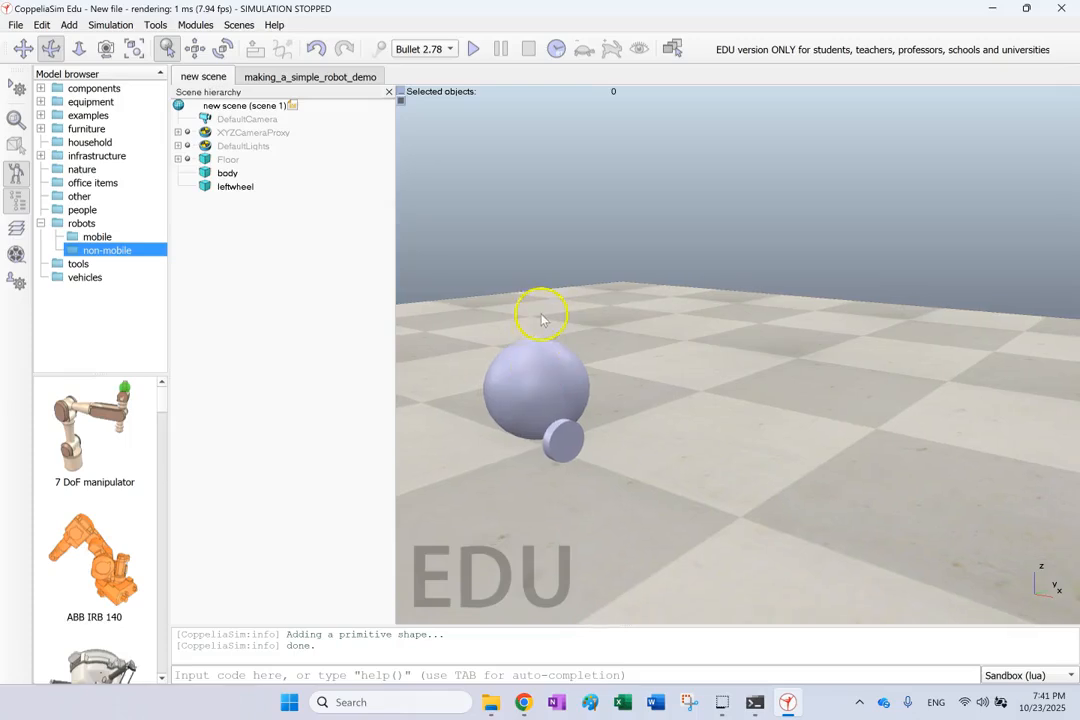
{"action": "left_click", "coordinate": [243, 188]}
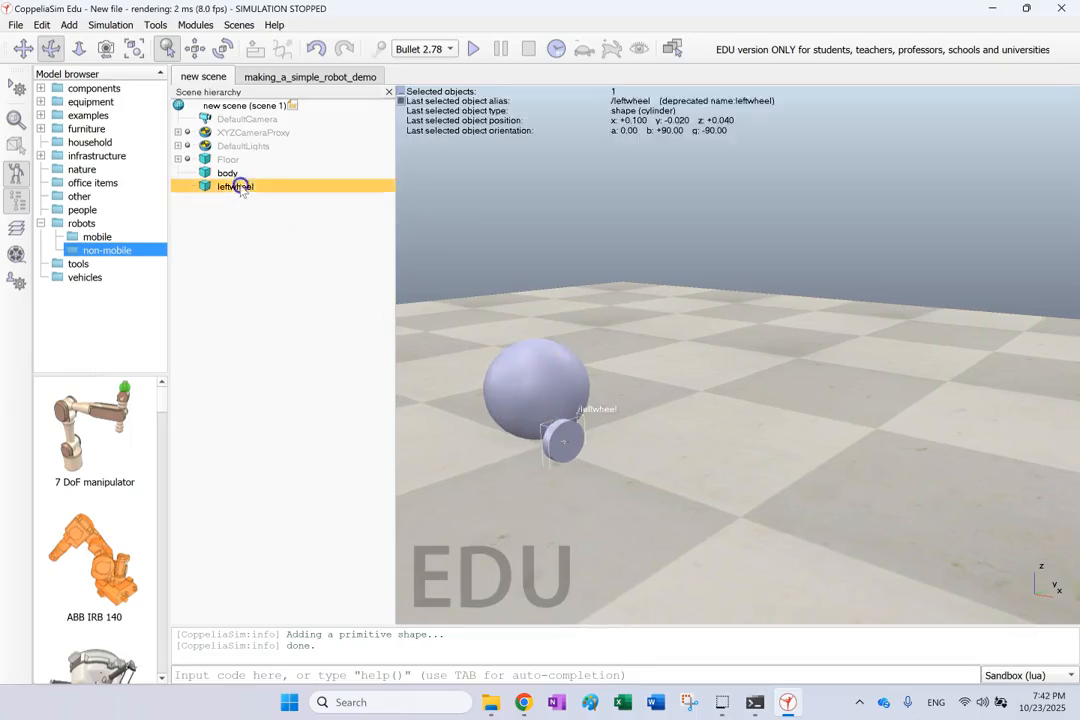
{"action": "key", "text": "ctrl+c"}
{"action": "key", "text": "ctrl+v"}
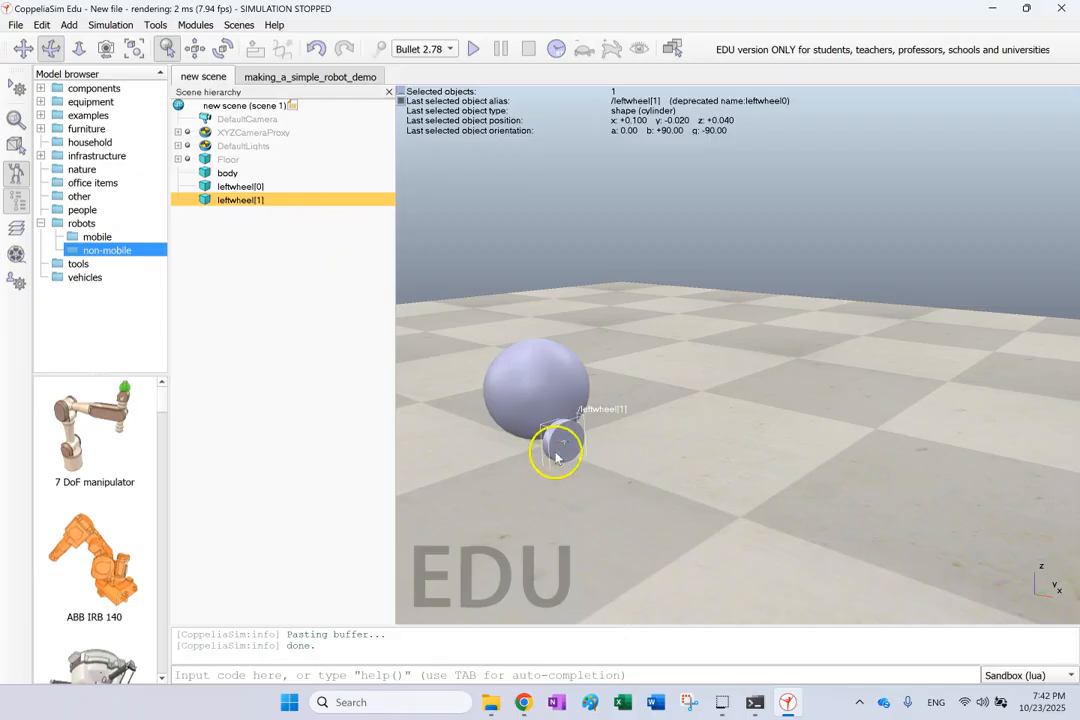
{"action": "left_click", "coordinate": [323, 265]}
Check the world position of the original wheel, leftwheel[0].
{"action": "left_click", "coordinate": [224, 200]}
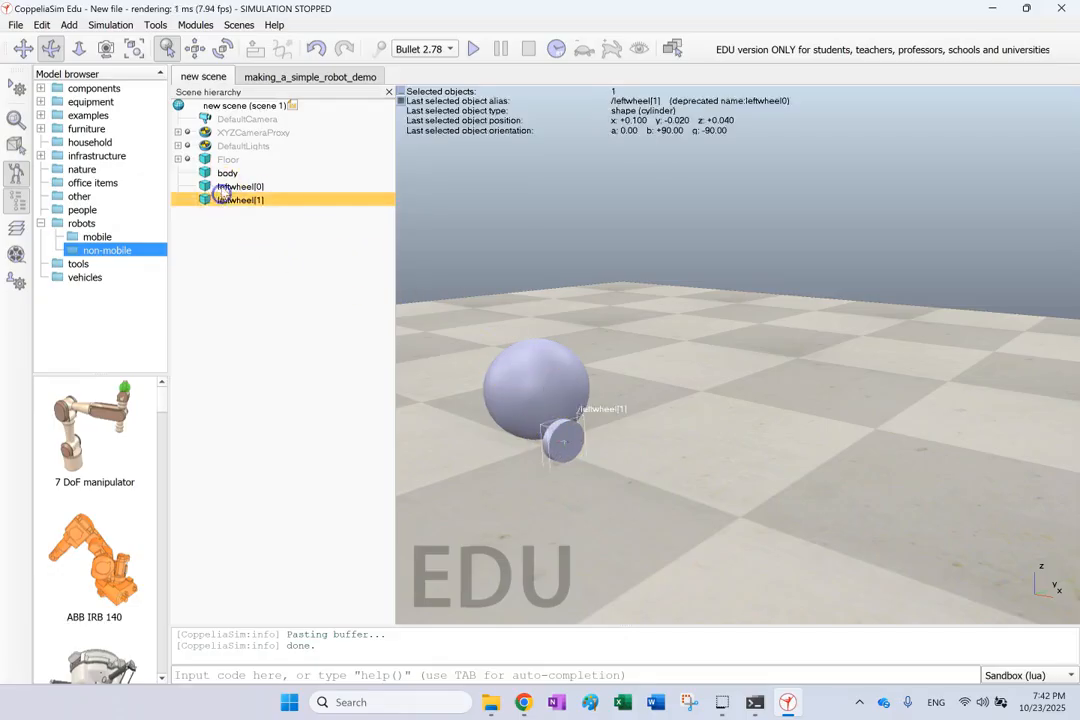
{"action": "left_click", "coordinate": [224, 187]}
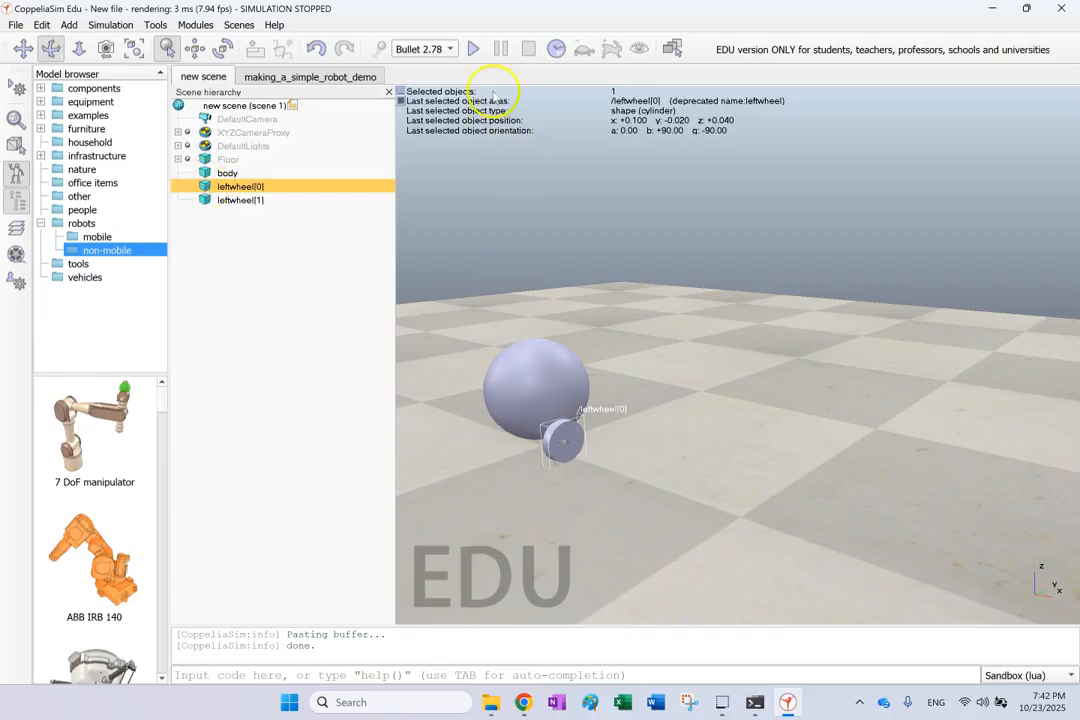
{"action": "left_click", "coordinate": [196, 48]}
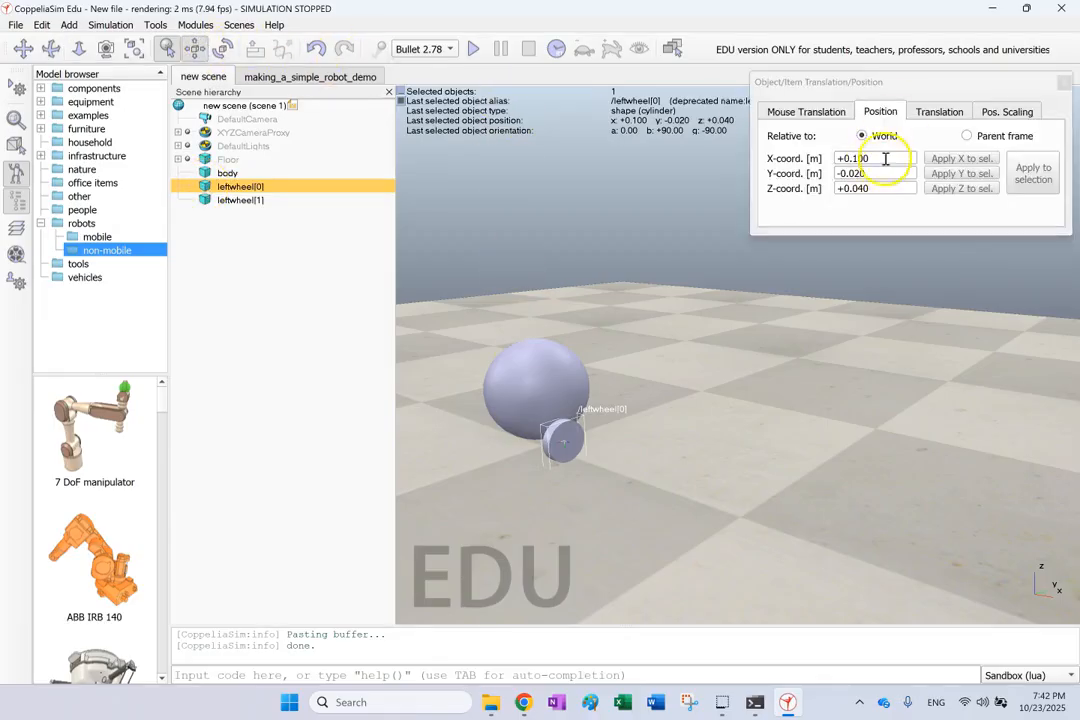
{"action": "left_click", "coordinate": [866, 190]}
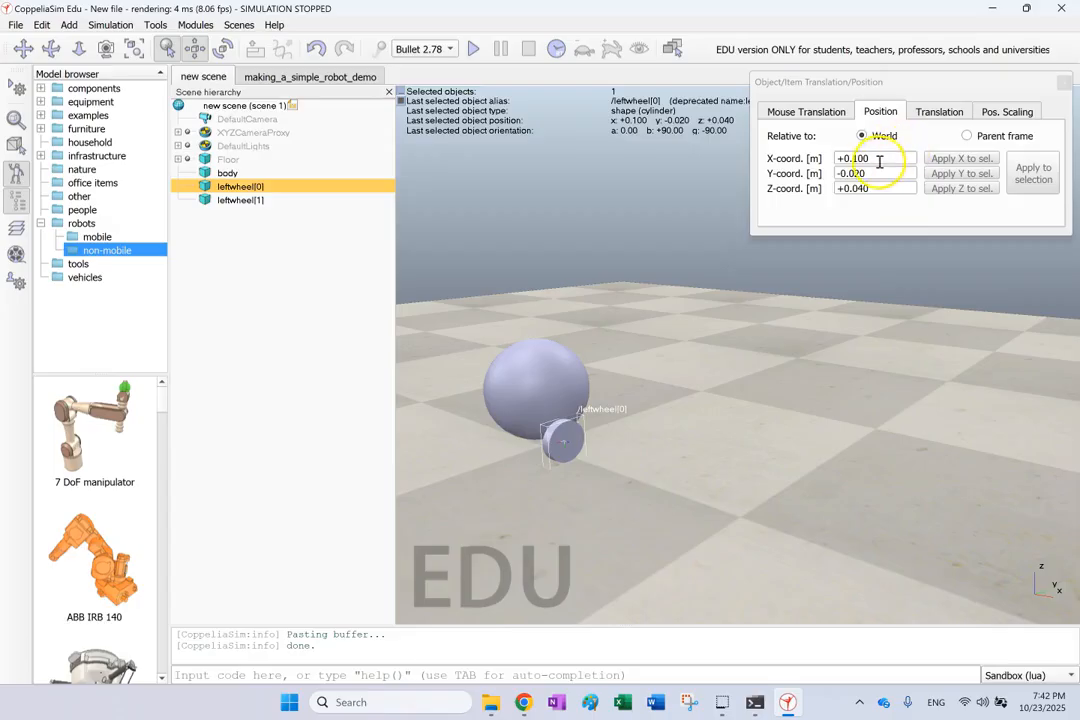
{"action": "left_click", "coordinate": [1064, 81]}
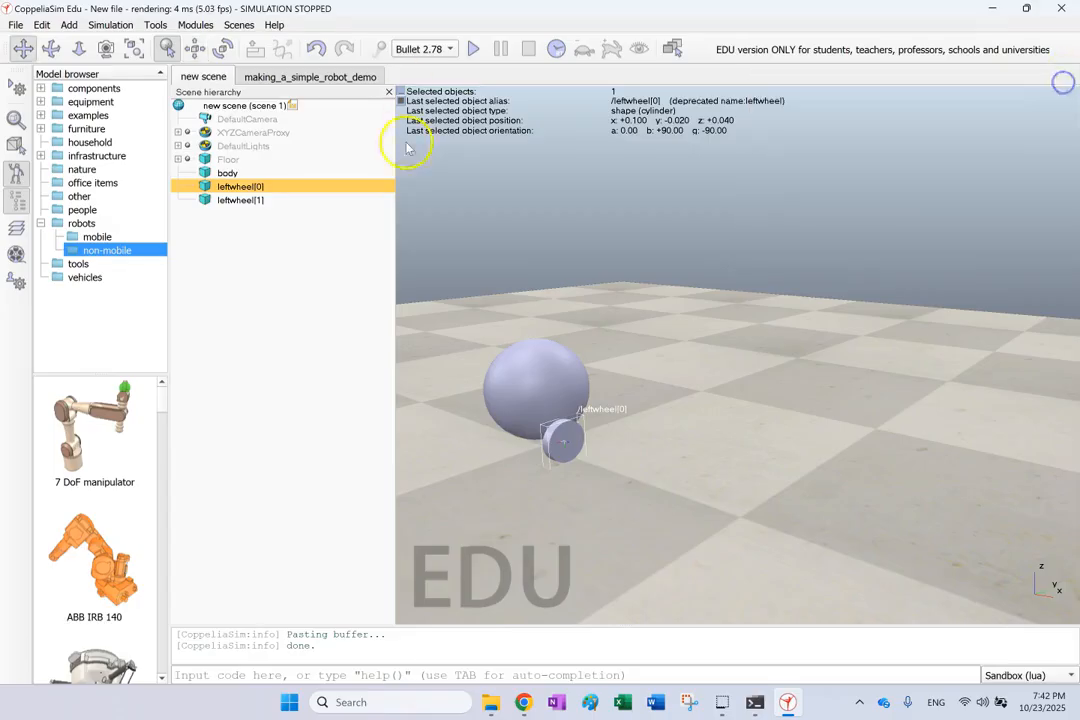
Move the copied wheel, leftwheel[1], to X -0.1 m relative to the world.
{"action": "left_click", "coordinate": [226, 199]}
{"action": "left_click", "coordinate": [194, 48]}
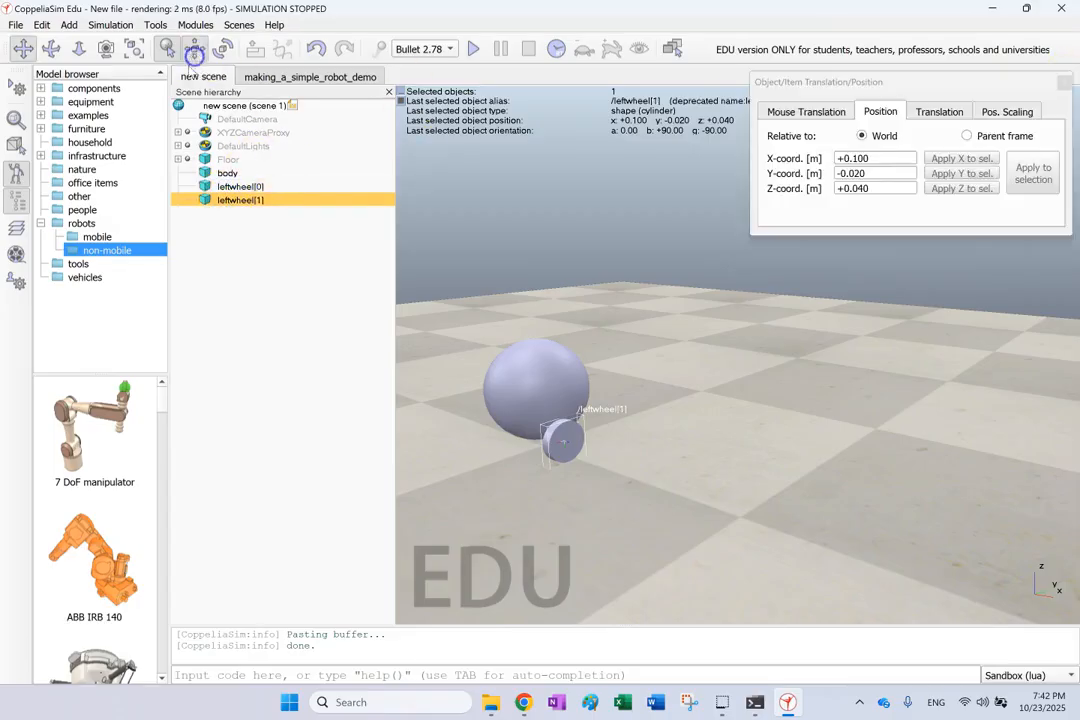
{"action": "left_click", "coordinate": [840, 160]}
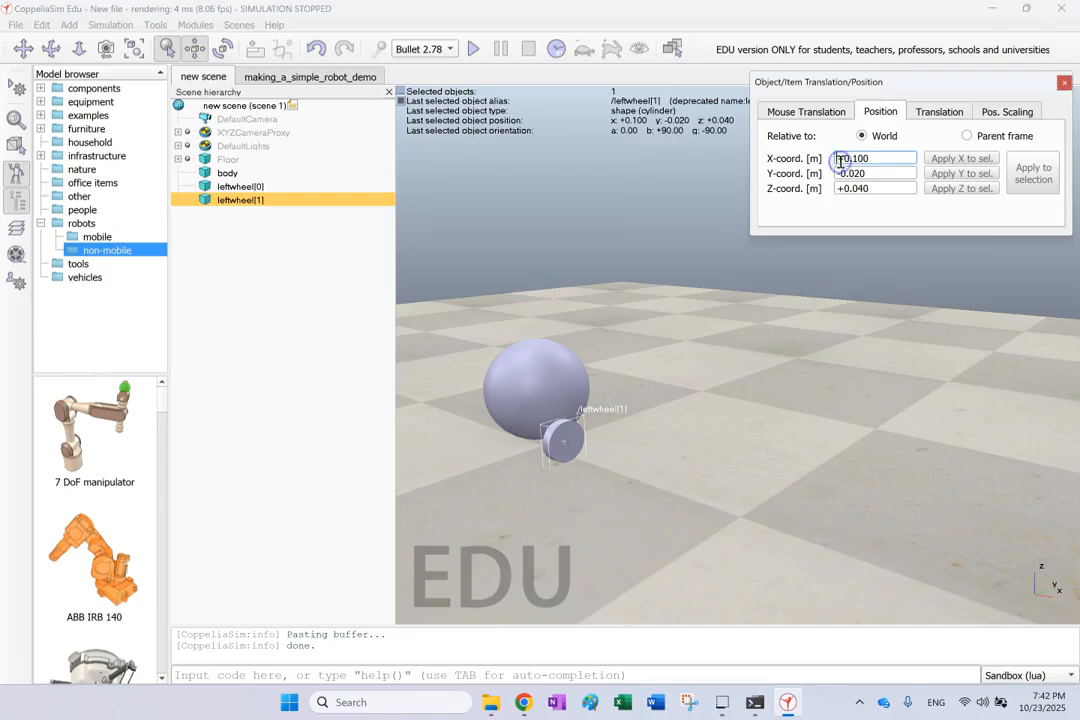
{"action": "type", "text": "-"}
{"action": "left_click", "coordinate": [882, 174]}
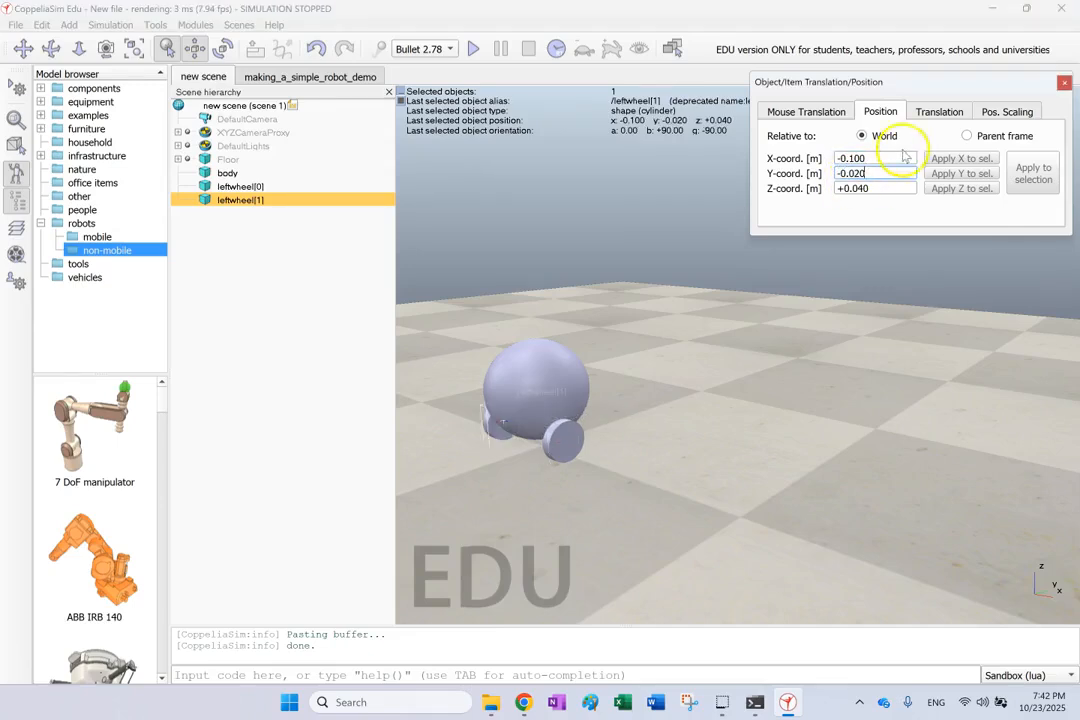
Rename the copied wheel, leftwheel[1], as rightwheel in the scene hierarchy.
{"action": "left_click", "coordinate": [1064, 82]}
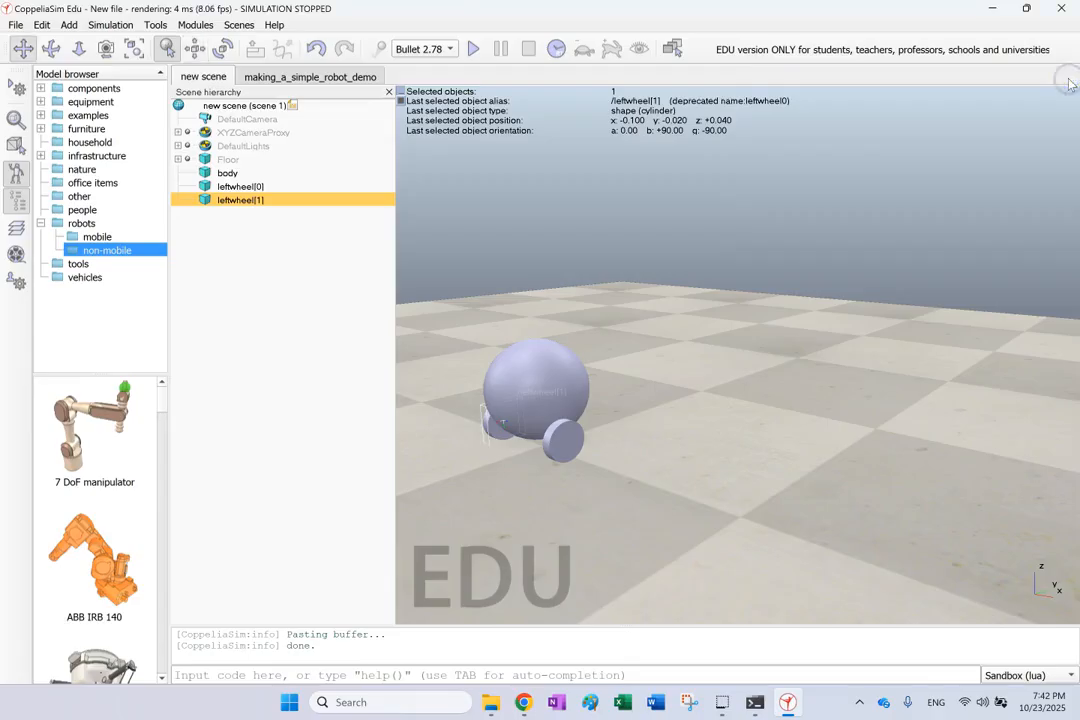
{"action": "left_click", "coordinate": [225, 204]}
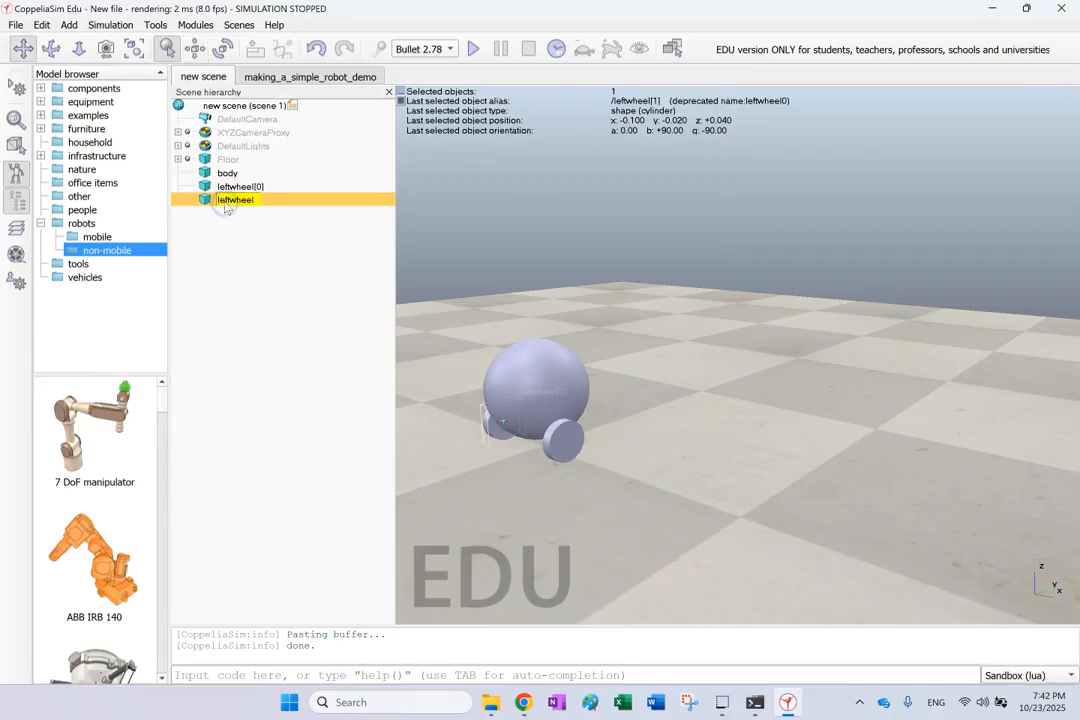
{"action": "type", "text": "rightwheel"}
{"action": "key", "text": "Return"}
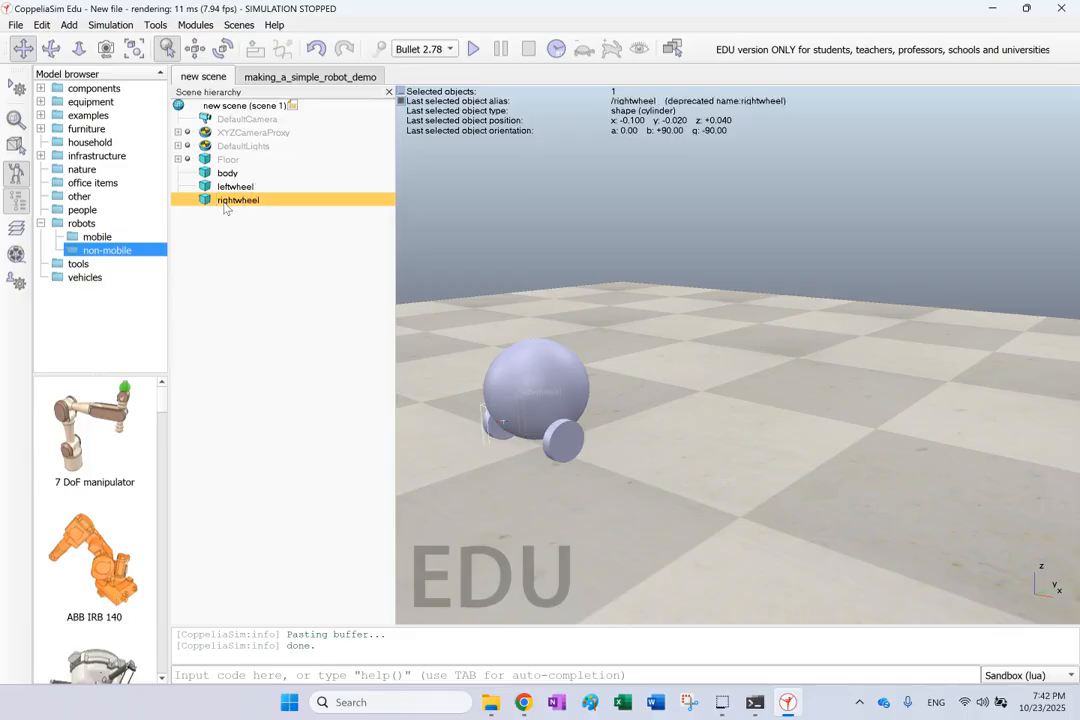
Add a revolute joint to the scene.
{"action": "left_click", "coordinate": [744, 366]}
{"action": "left_click", "coordinate": [51, 48]}
{"action": "left_click_drag", "start_coordinate": [459, 289], "coordinate": [523, 318]}
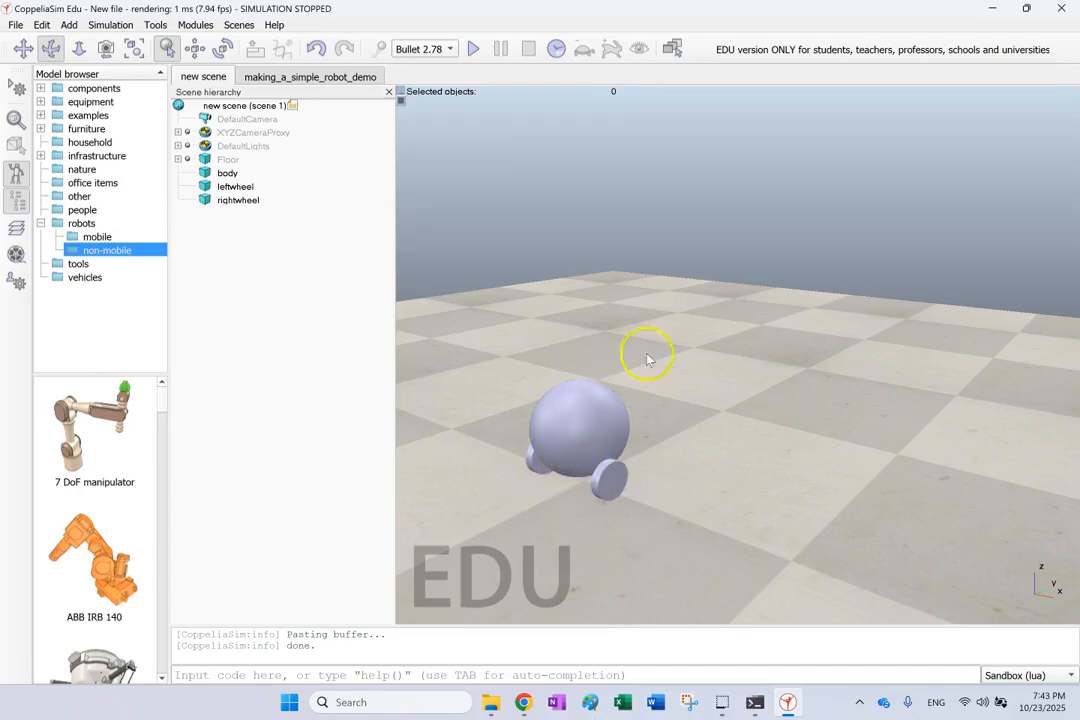
{"action": "left_click", "coordinate": [721, 376]}
{"action": "scroll", "coordinate": [607, 508], "scroll_direction": "up", "scroll_amount": 3}
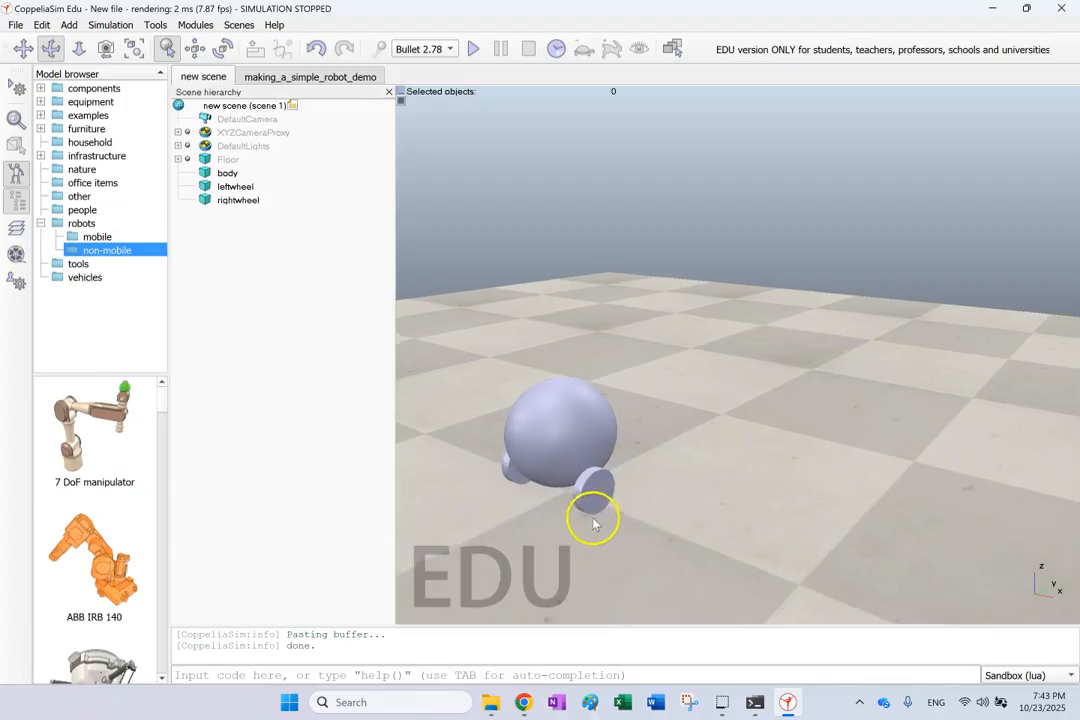
{"action": "scroll", "coordinate": [592, 526], "scroll_direction": "up", "scroll_amount": 1}
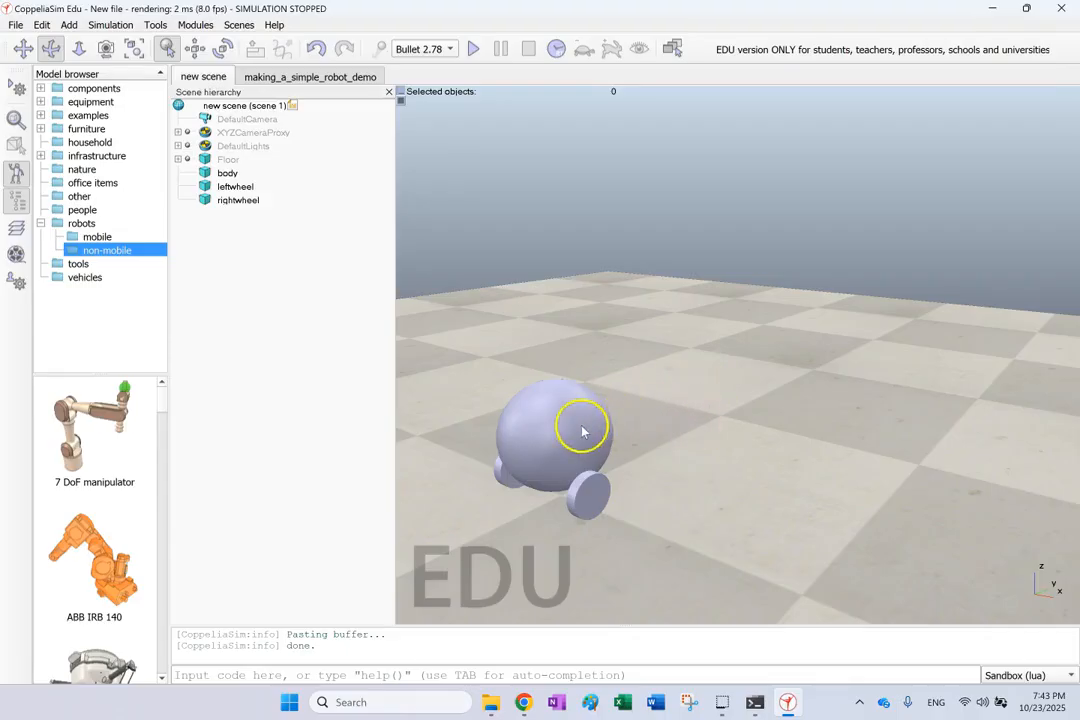
{"action": "left_click_drag", "start_coordinate": [682, 353], "coordinate": [684, 351]}
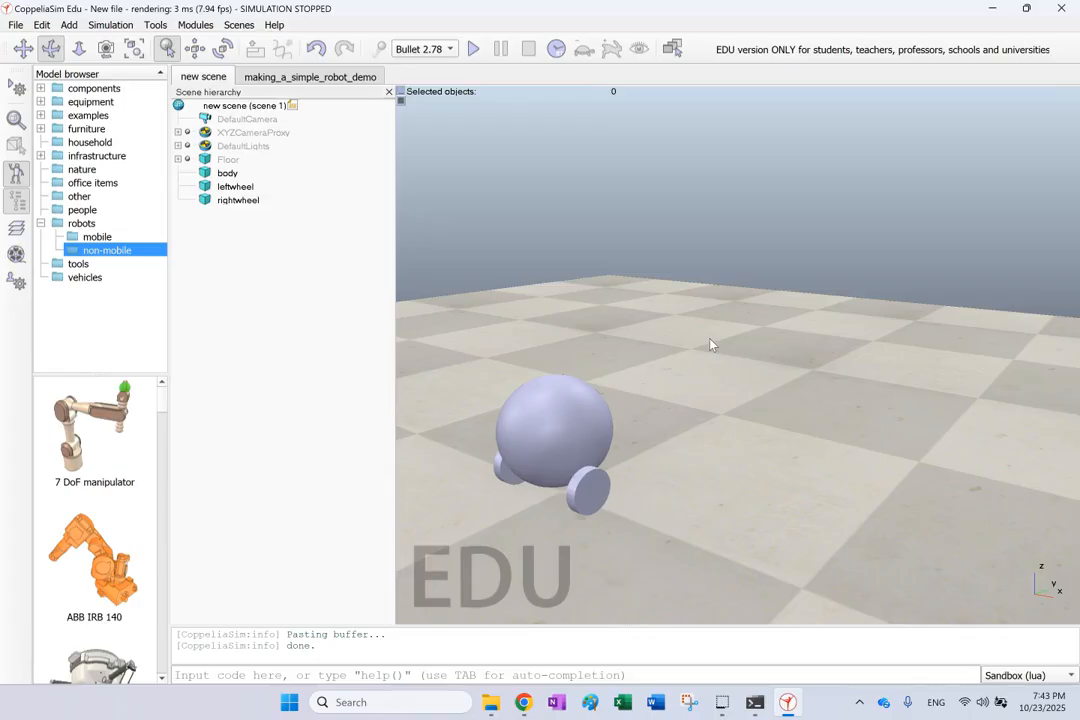
{"action": "right_click", "coordinate": [710, 345]}
{"action": "left_click", "coordinate": [768, 402]}
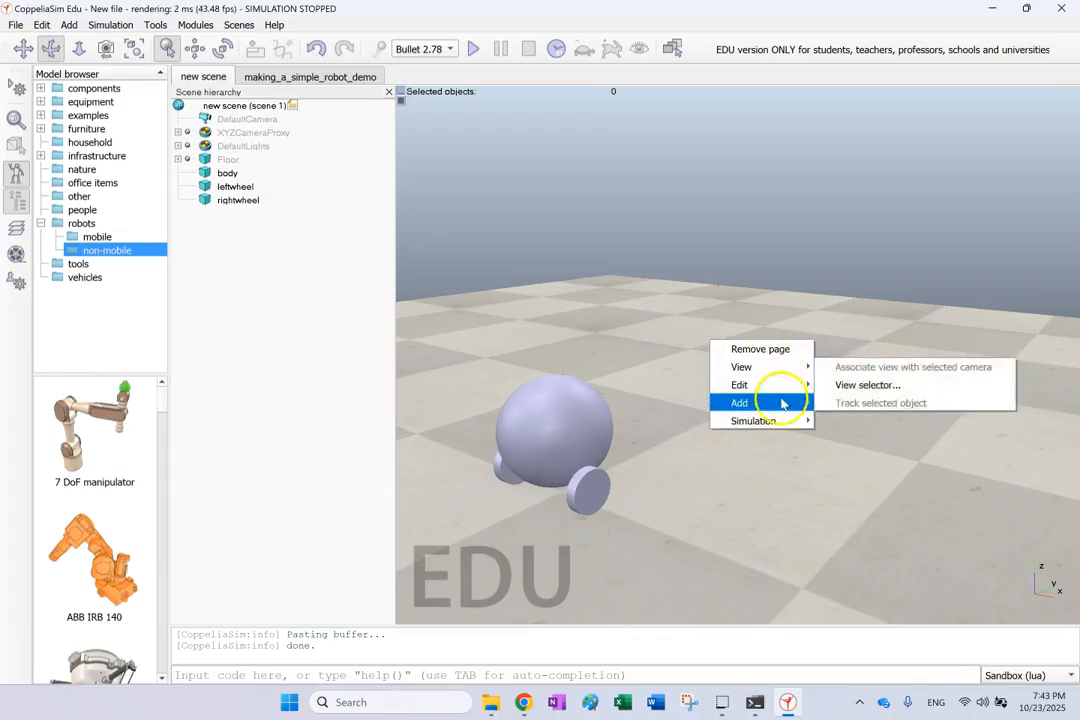
{"action": "mouse_move", "coordinate": [890, 441]}
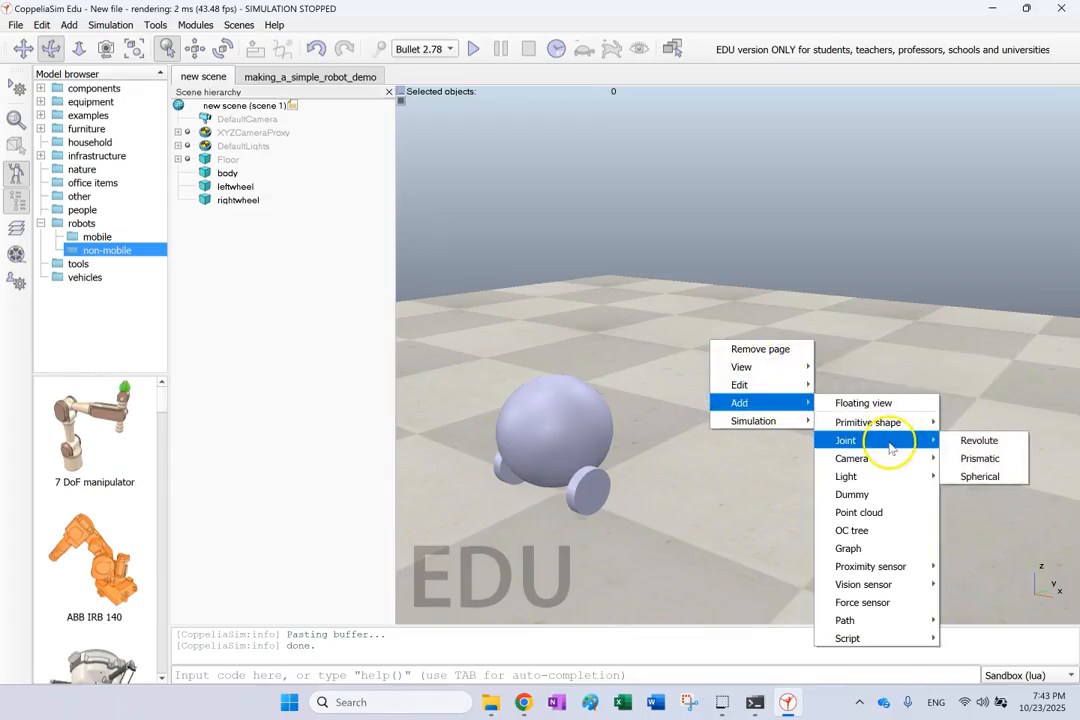
{"action": "left_click", "coordinate": [1009, 451]}
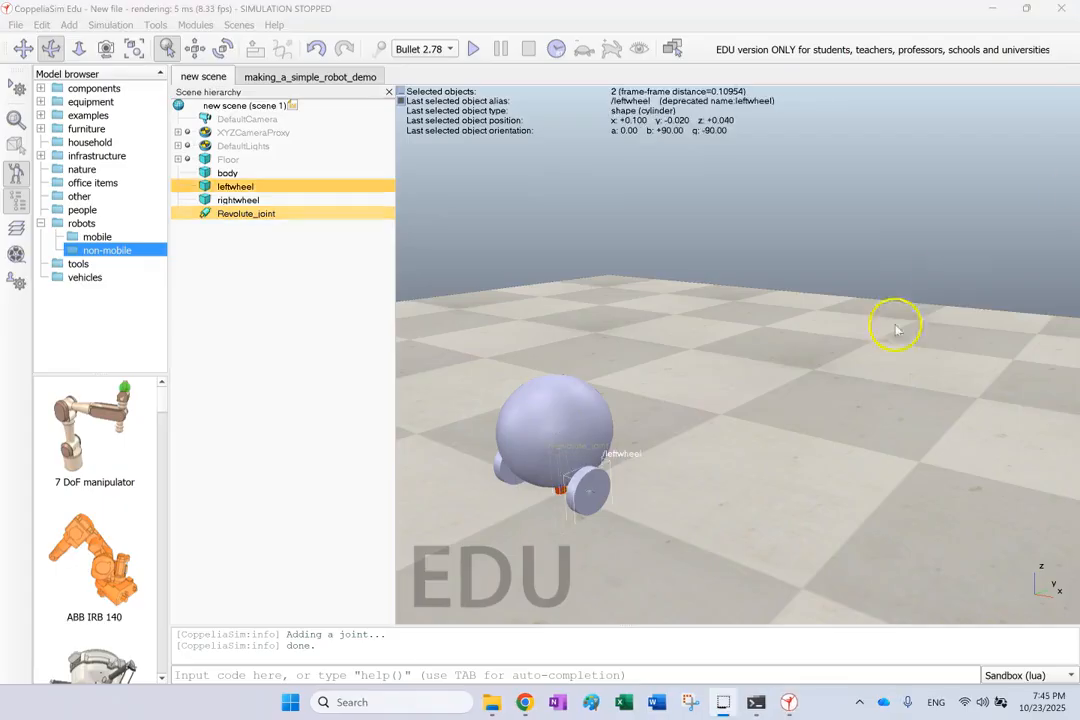
Rename the new revolute joint as leftmotor in the scene hierarchy.
{"action": "left_click", "coordinate": [666, 282]}
{"action": "left_click", "coordinate": [237, 201]}
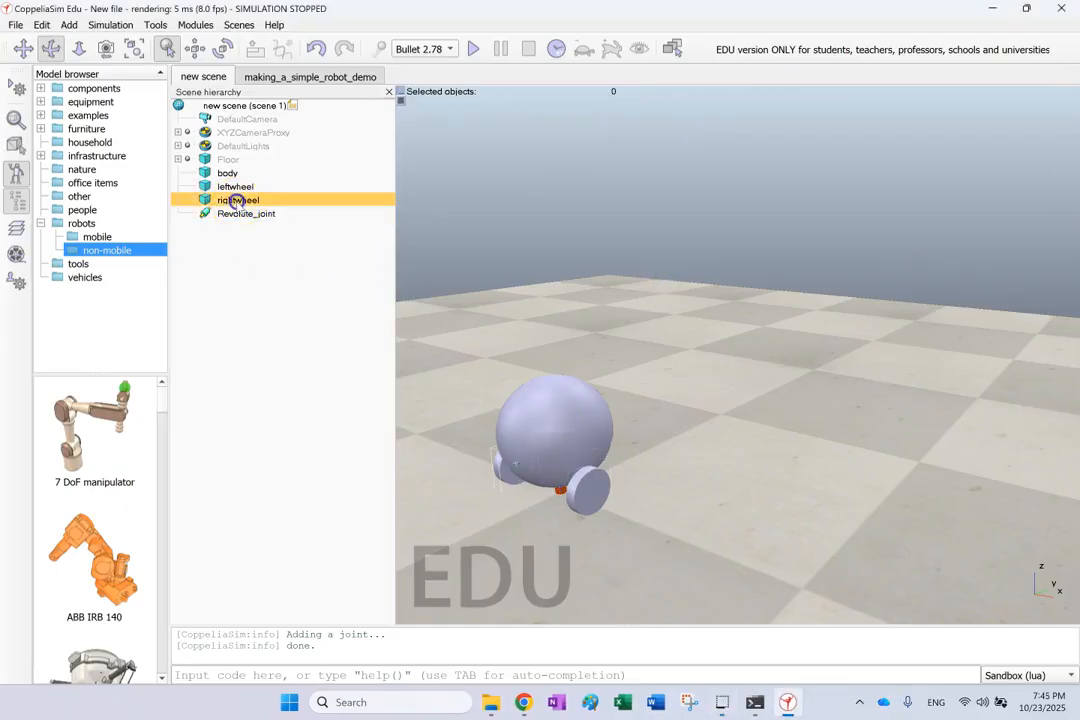
{"action": "left_click", "coordinate": [233, 215]}
{"action": "double_click", "coordinate": [233, 215]}
{"action": "key", "text": "BackSpace"}
{"action": "type", "text": "leftmo"}
{"action": "key", "text": "Return"}
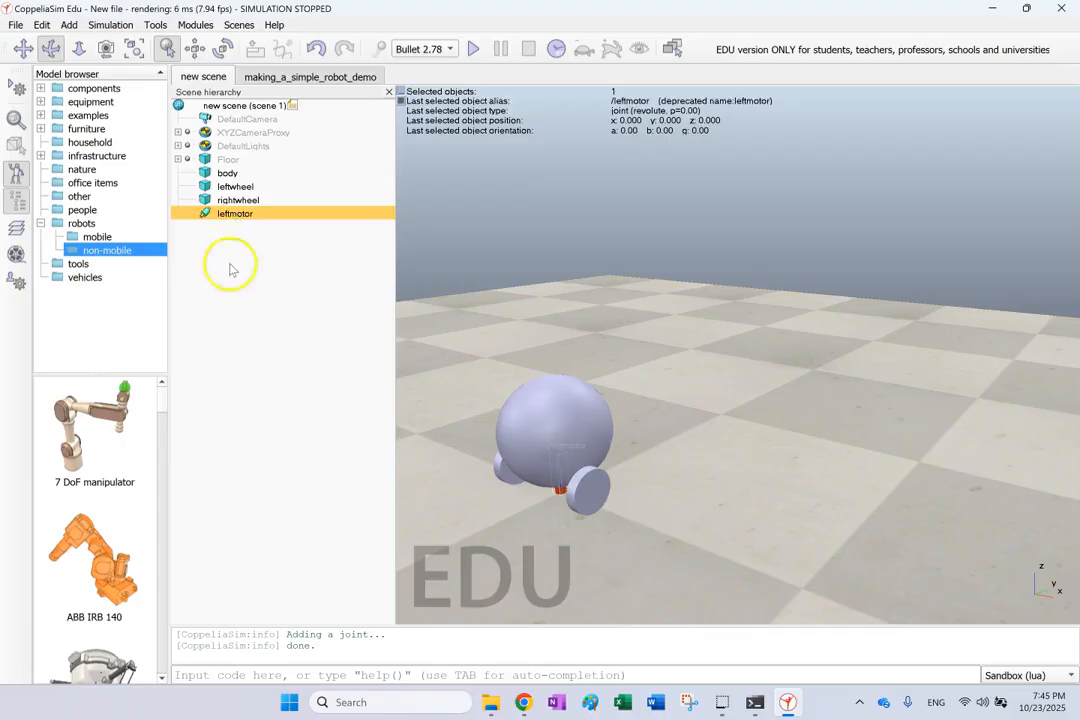
Move leftmotor to the leftwheel's world position by applying the wheel's coordinates to both selected objects.
{"action": "left_click", "coordinate": [236, 188], "text": "ctrl"}
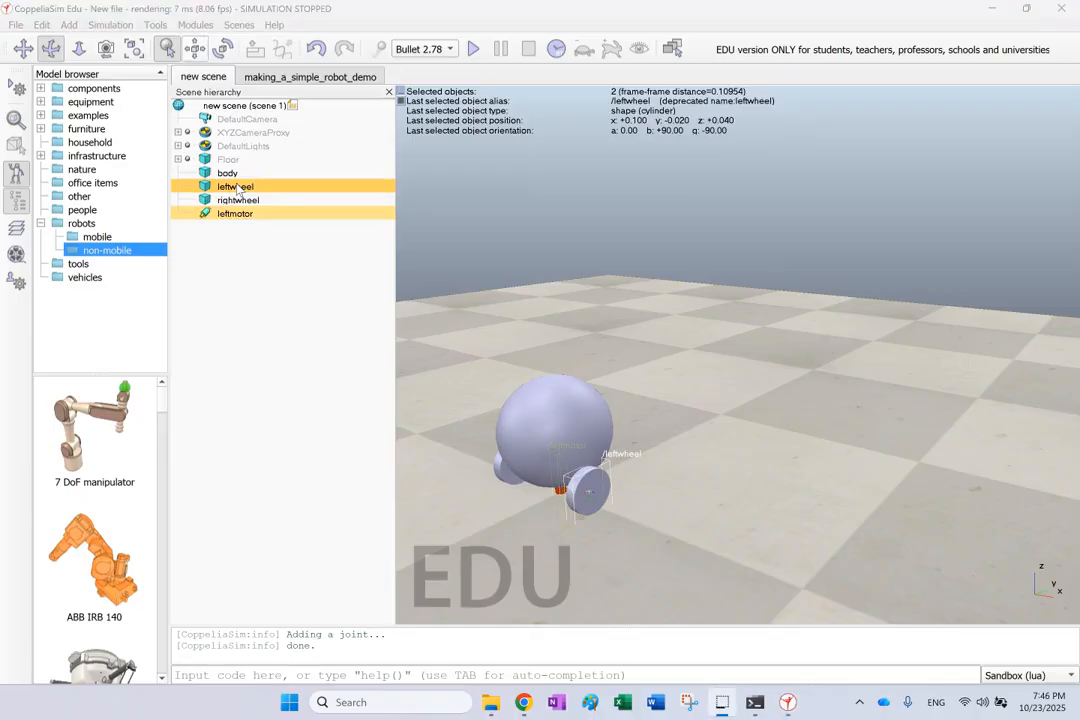
{"action": "left_click", "coordinate": [195, 48]}
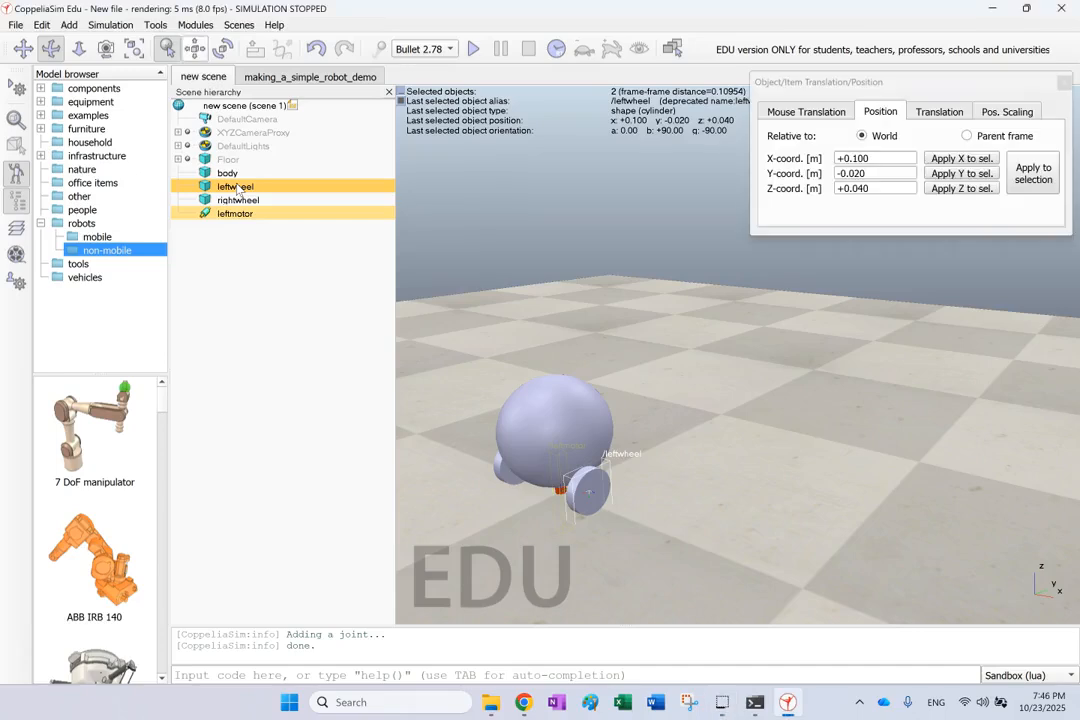
{"action": "left_click", "coordinate": [1023, 190]}
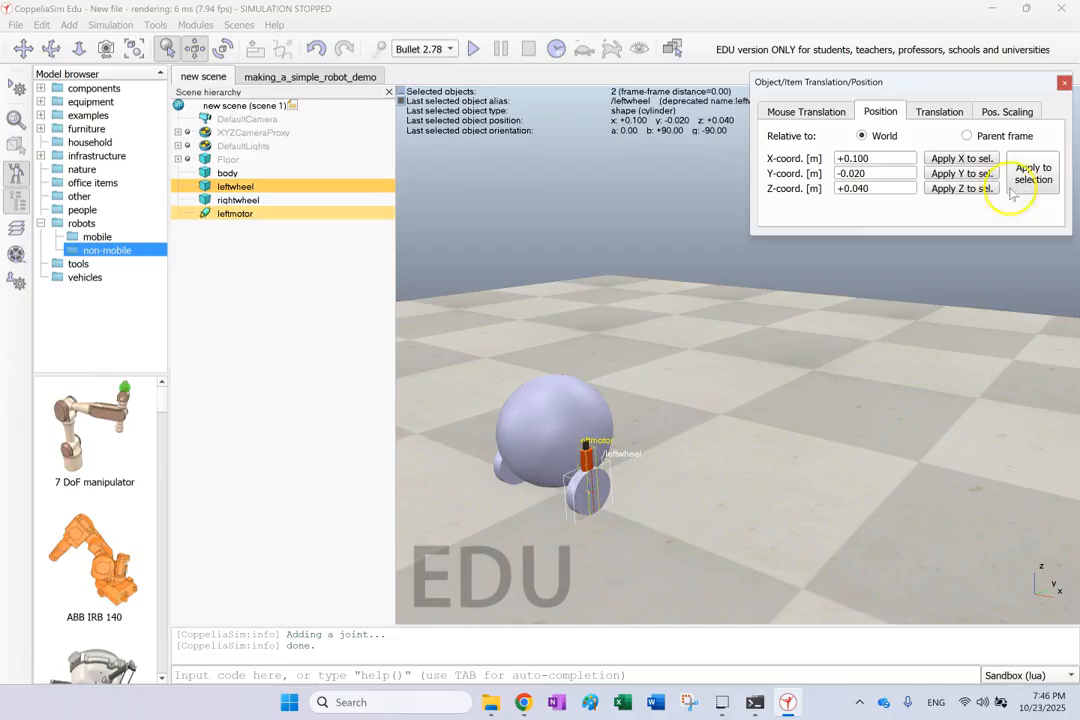
{"action": "left_click_drag", "start_coordinate": [590, 462], "coordinate": [592, 489]}
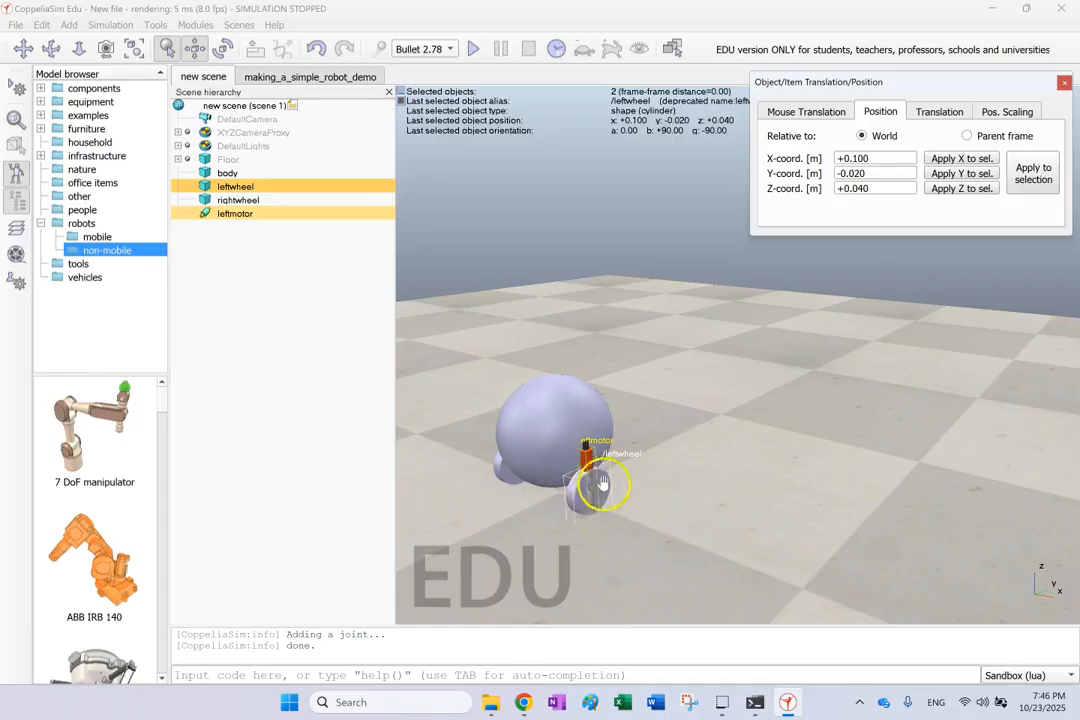
{"action": "left_click_drag", "start_coordinate": [577, 500], "coordinate": [588, 481]}
{"action": "left_click_drag", "start_coordinate": [596, 476], "coordinate": [589, 460]}
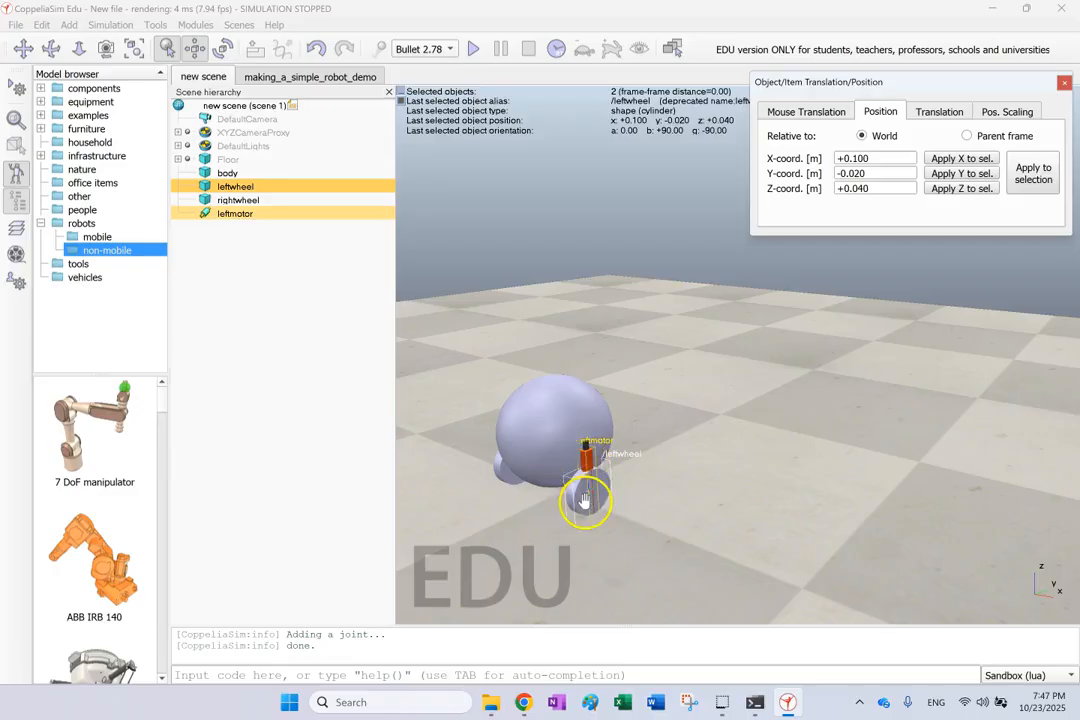
{"action": "left_click", "coordinate": [1063, 85]}
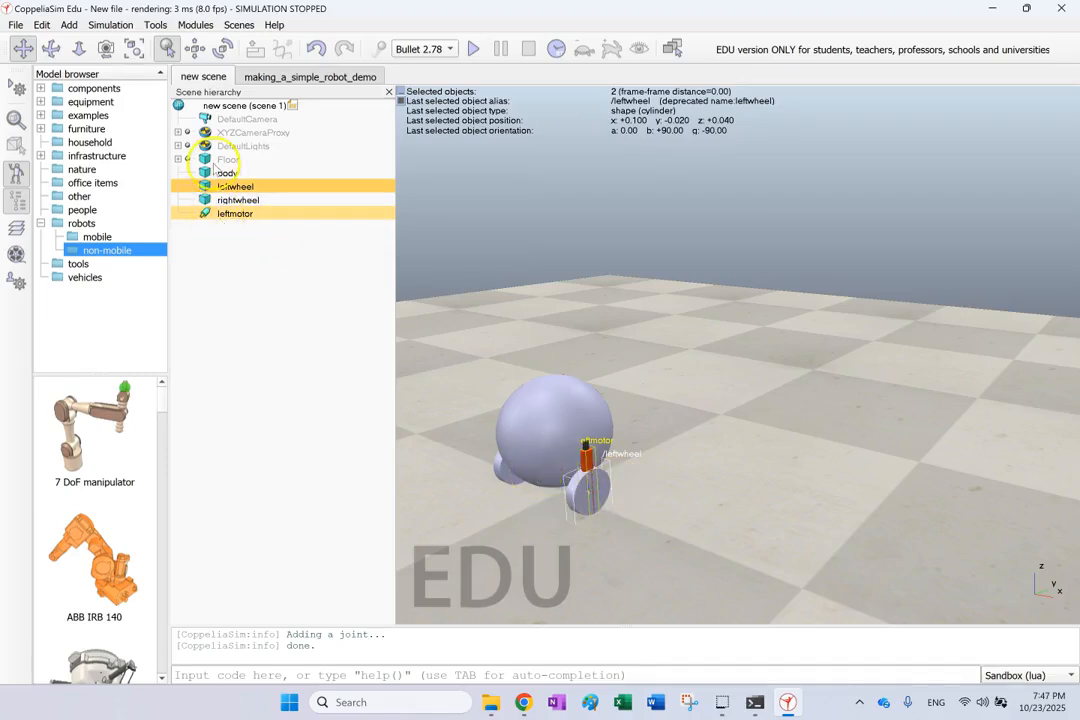
Align leftmotor with leftwheel by applying the wheel's world orientation to both selected objects.
{"action": "left_click", "coordinate": [221, 50]}
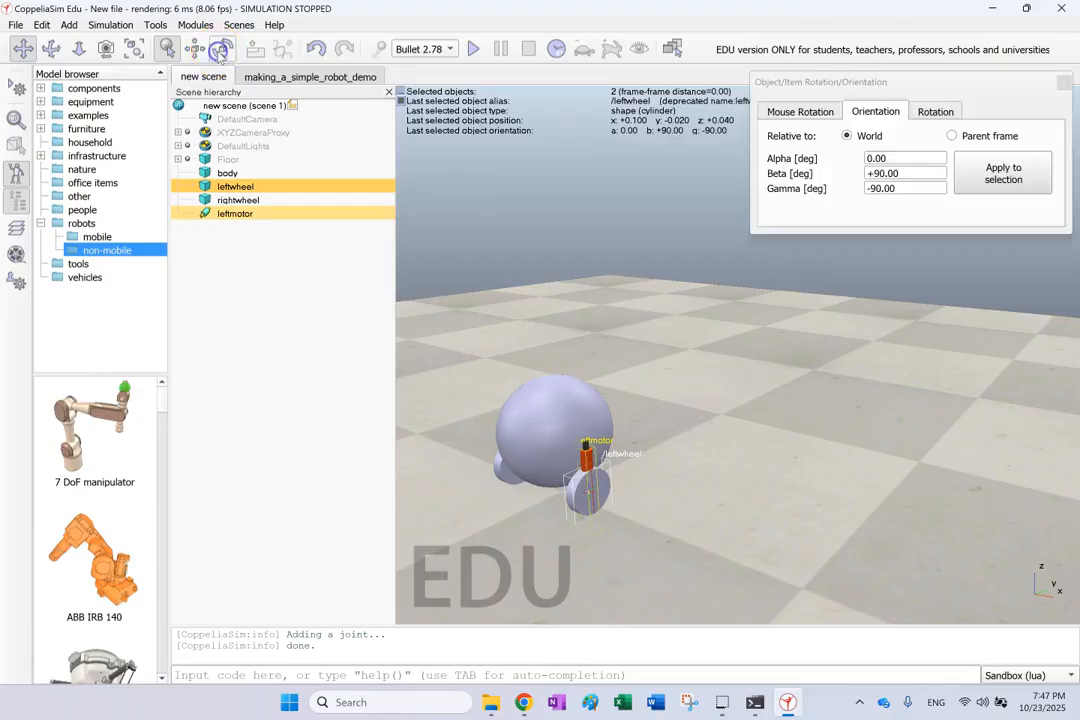
{"action": "left_click", "coordinate": [985, 180]}
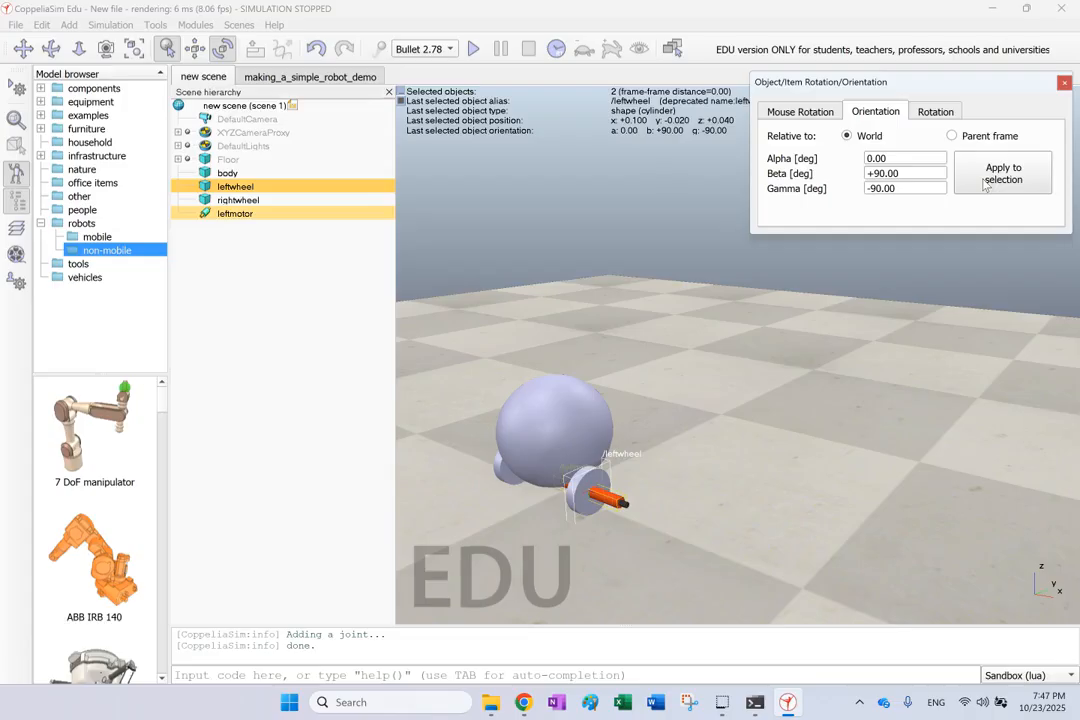
{"action": "left_click", "coordinate": [1065, 84]}
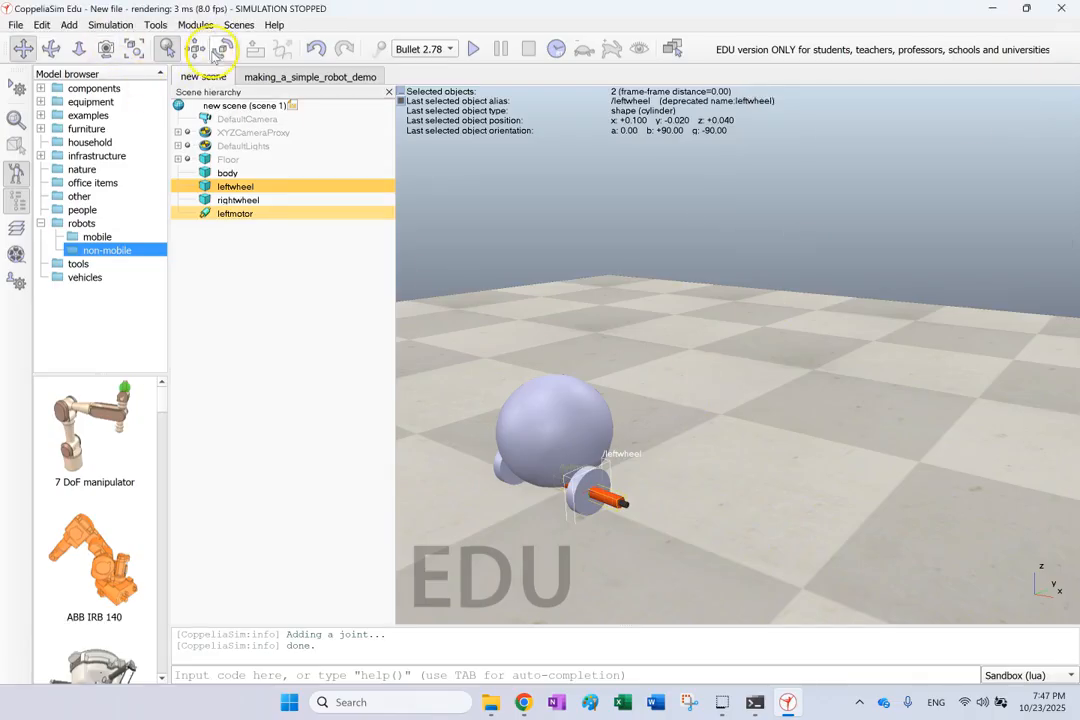
Move leftwheel alone outward from the body to X 0.12 m relative to the world.
{"action": "left_click", "coordinate": [51, 48]}
{"action": "left_click_drag", "start_coordinate": [460, 277], "coordinate": [578, 327]}
{"action": "left_click_drag", "start_coordinate": [887, 381], "coordinate": [955, 375]}
{"action": "scroll", "coordinate": [955, 375], "scroll_direction": "down", "scroll_amount": 5}
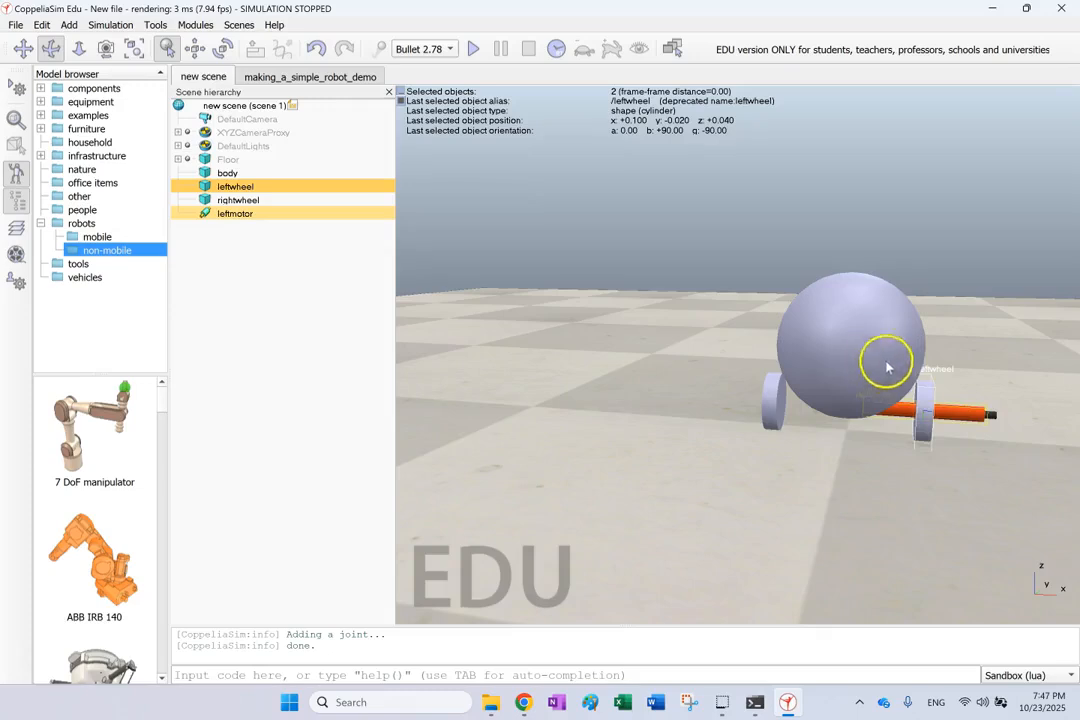
{"action": "left_click", "coordinate": [280, 298]}
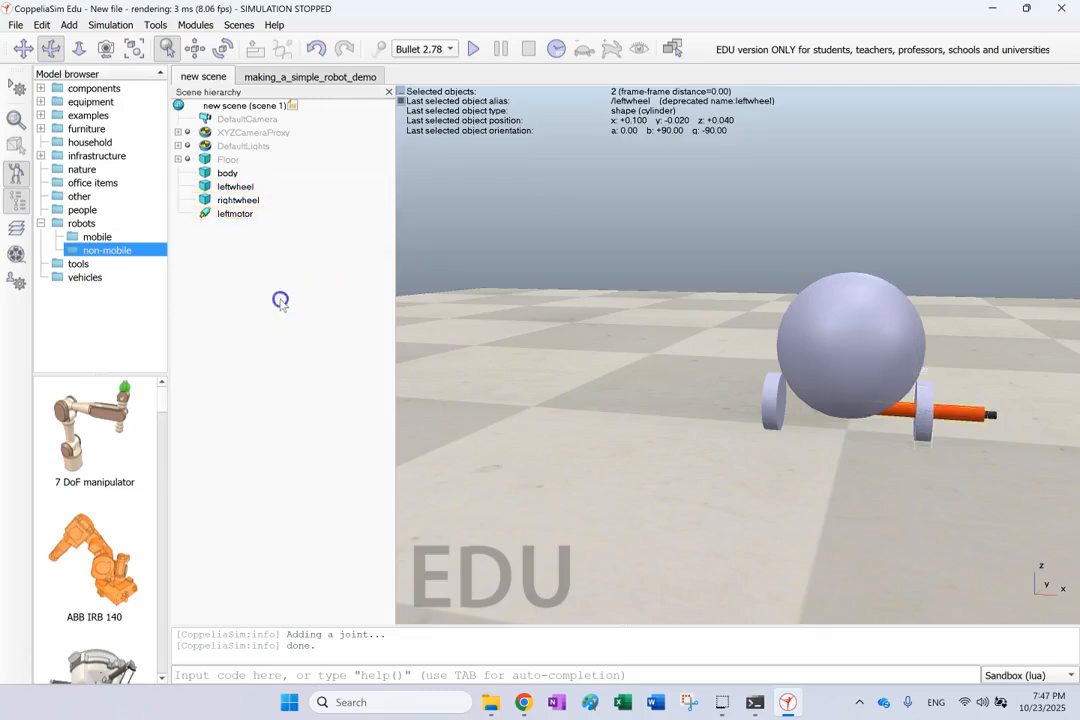
{"action": "left_click", "coordinate": [222, 188]}
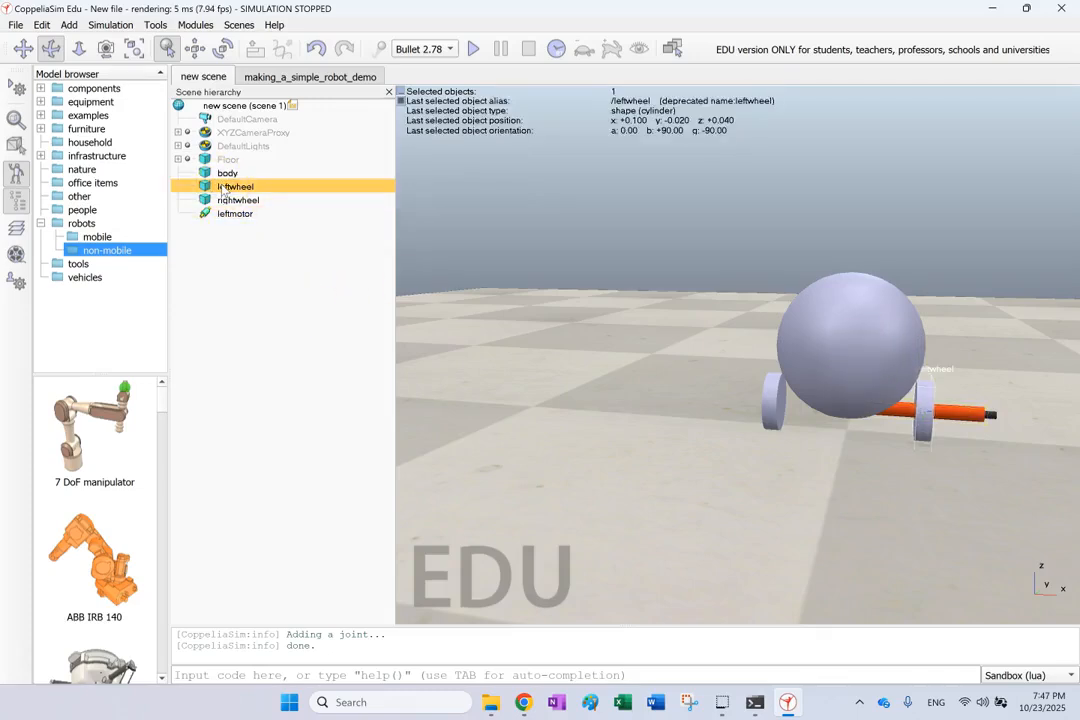
{"action": "left_click", "coordinate": [195, 48]}
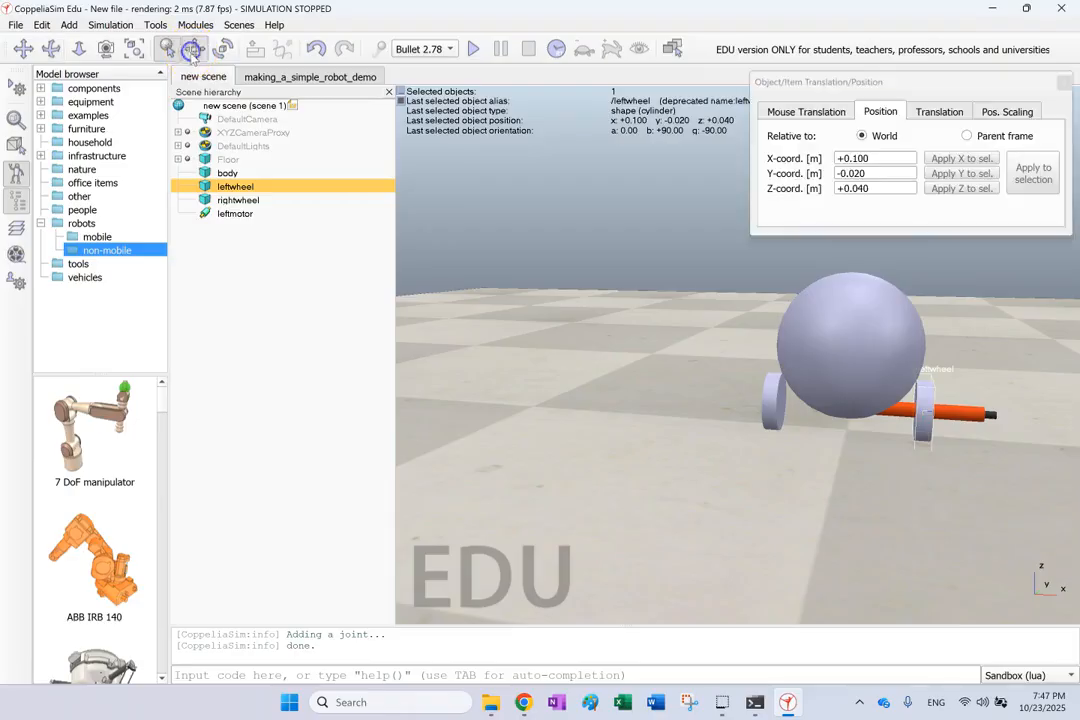
{"action": "left_click", "coordinate": [876, 157]}
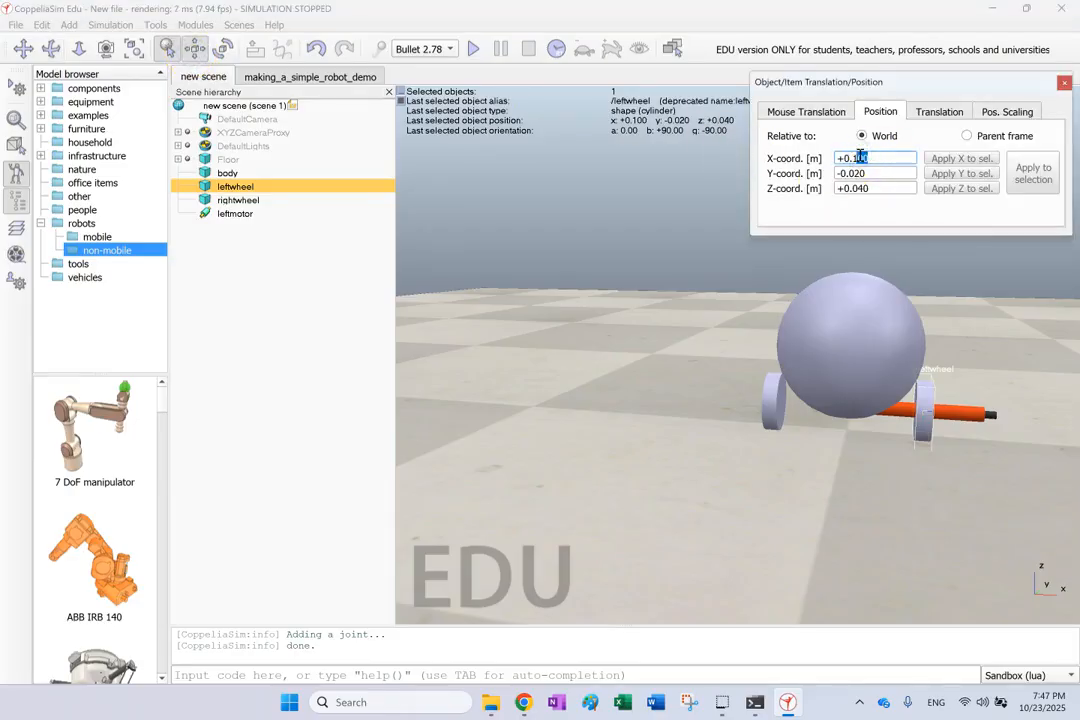
{"action": "type", "text": "12"}
{"action": "left_click", "coordinate": [880, 173]}
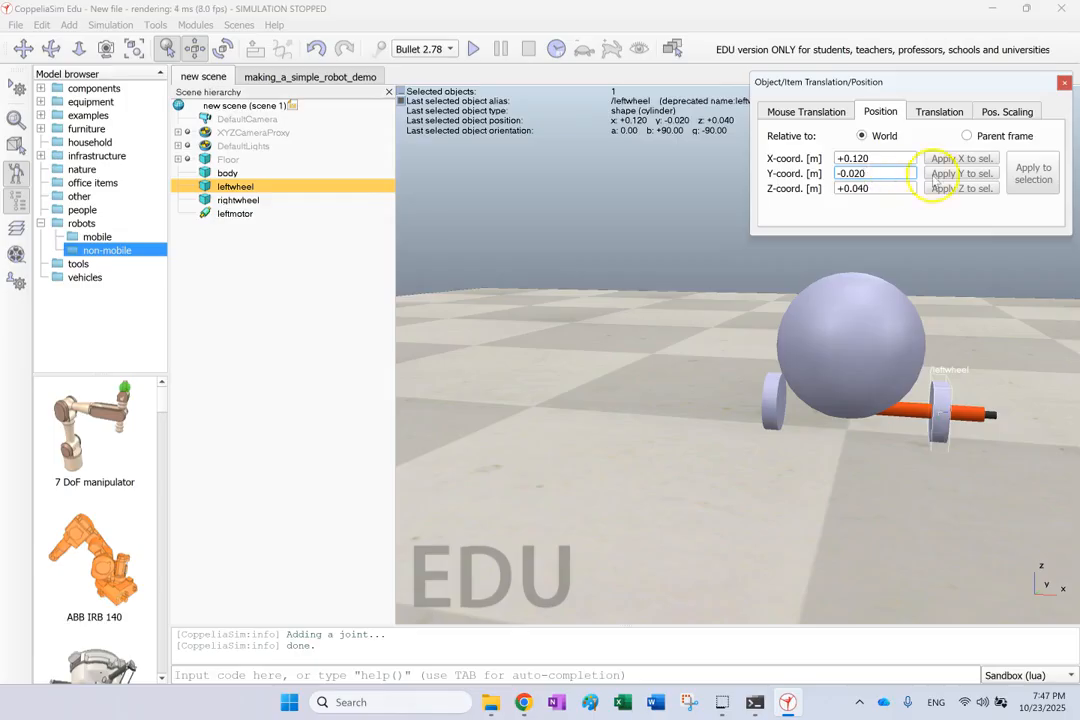
{"action": "left_click", "coordinate": [1062, 84]}
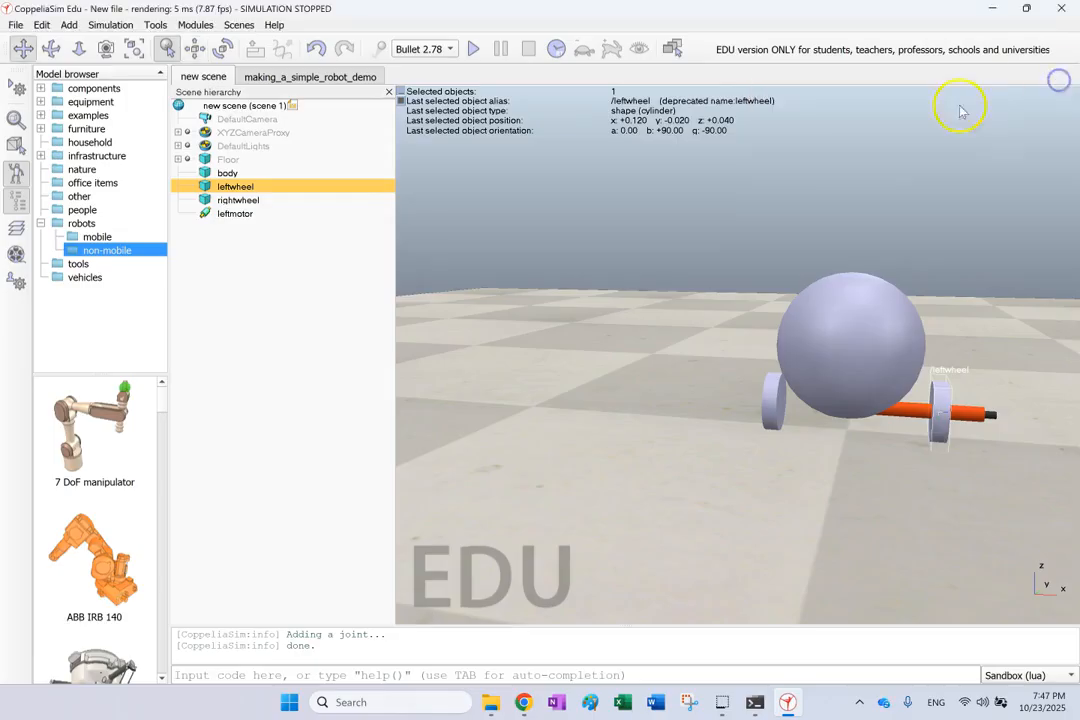
Move rightwheel outward from the body to X -0.12 m relative to the world.
{"action": "left_click", "coordinate": [768, 392]}
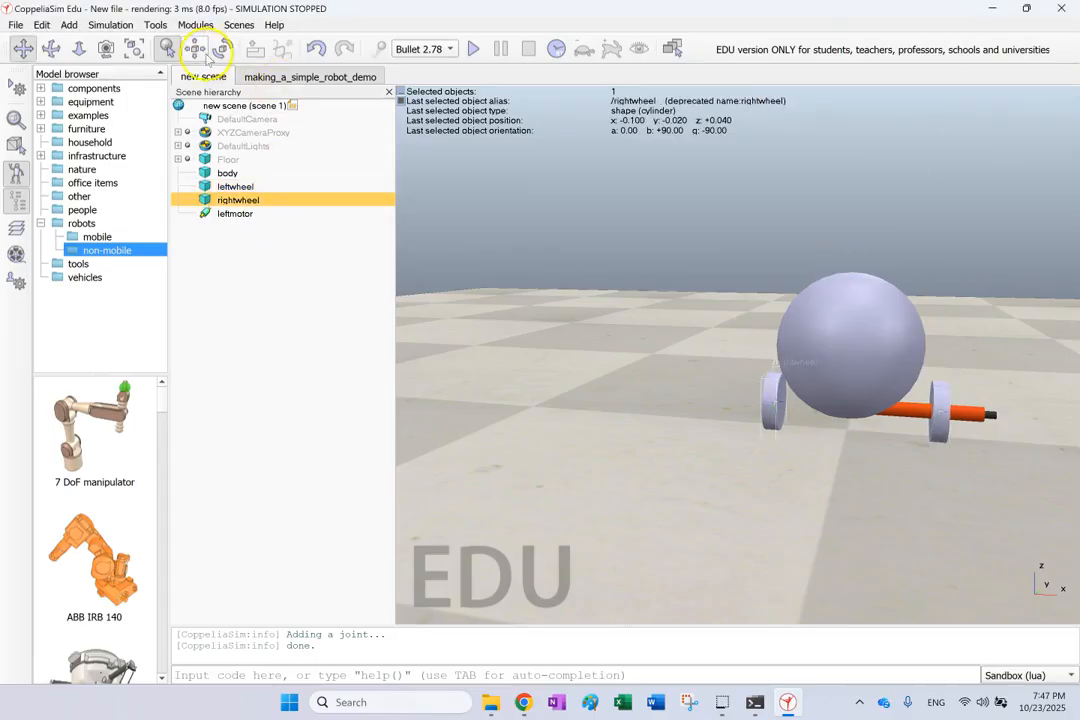
{"action": "left_click", "coordinate": [194, 48]}
{"action": "left_click", "coordinate": [856, 159]}
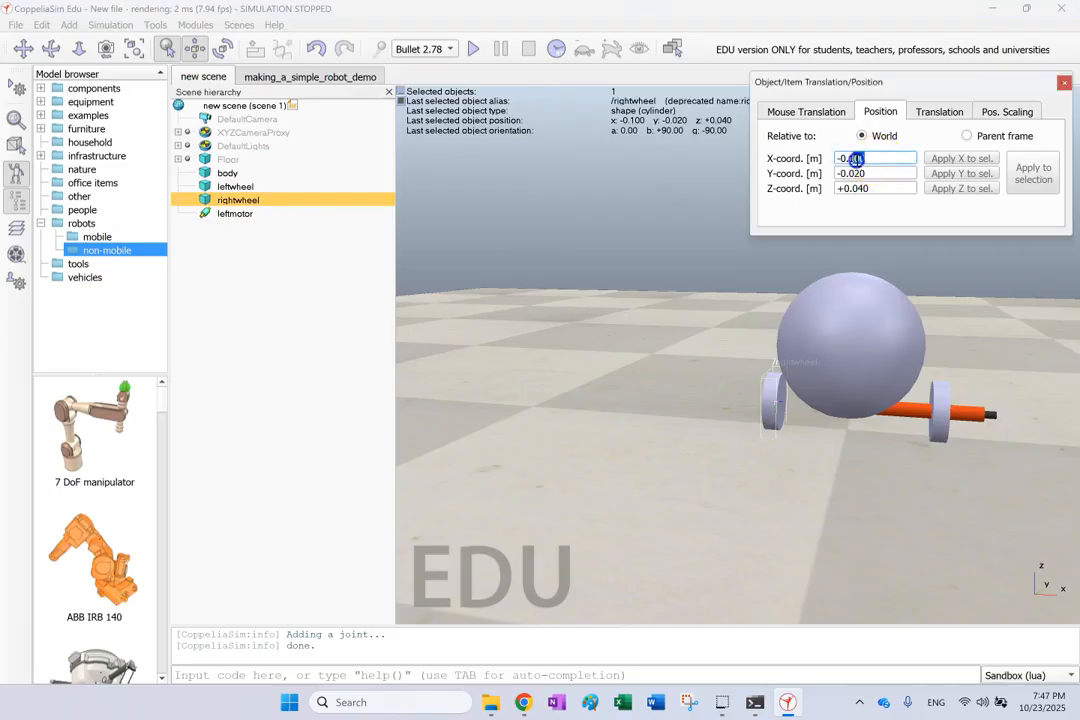
{"action": "type", "text": "0"}
{"action": "left_click", "coordinate": [873, 173]}
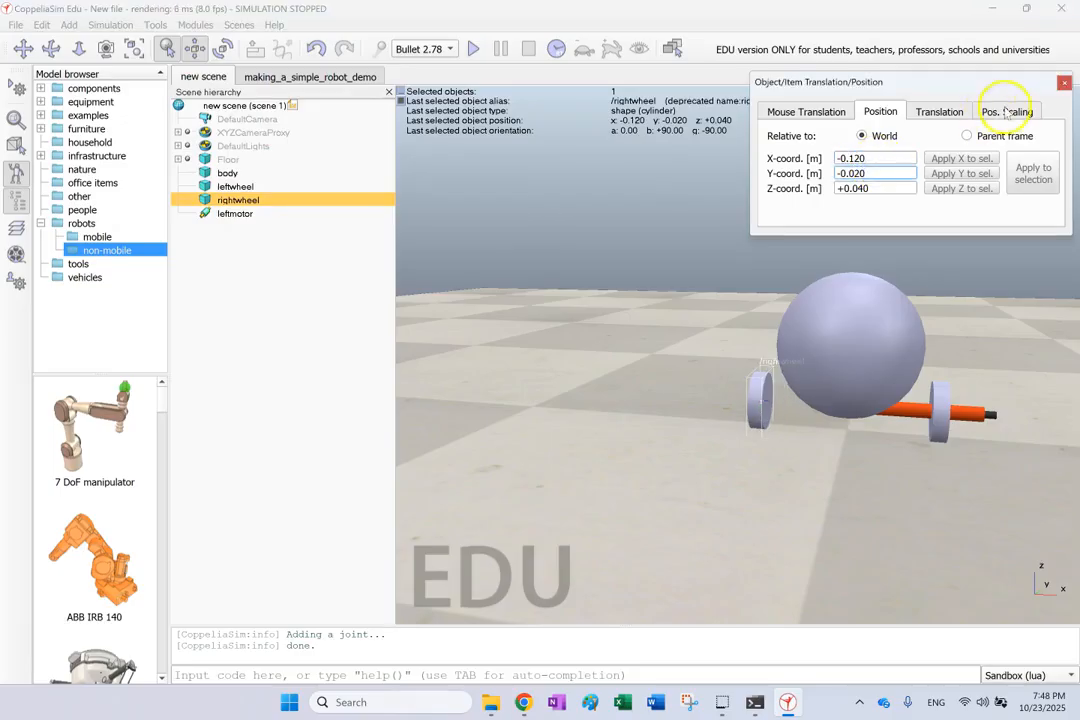
{"action": "left_click", "coordinate": [1063, 86]}
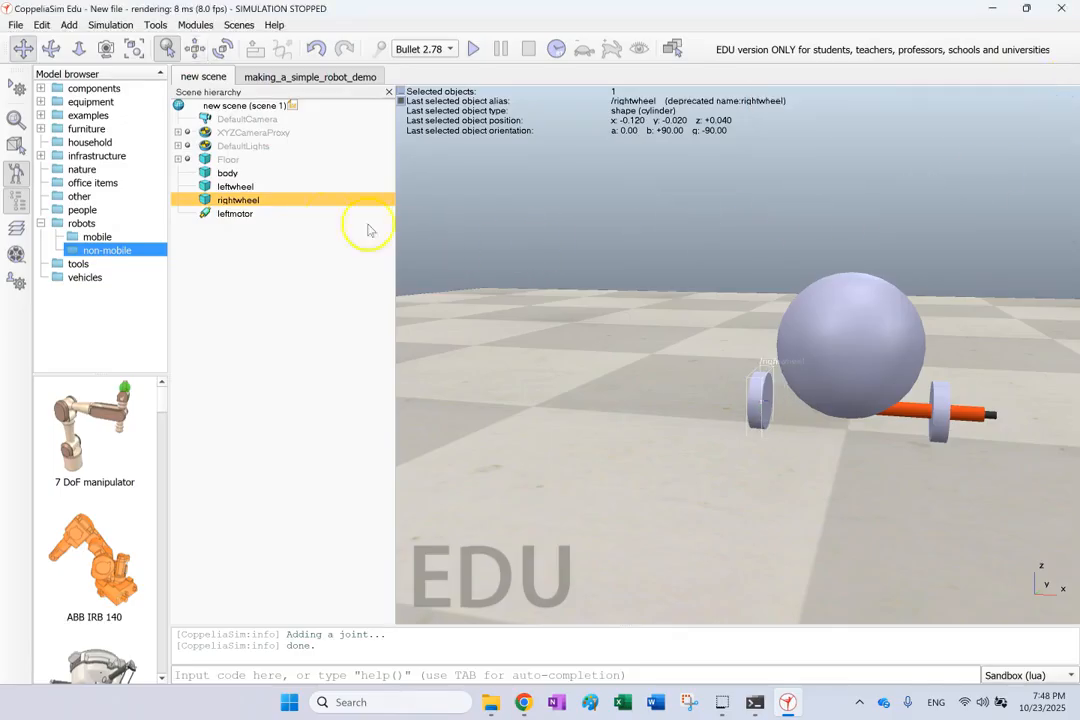
Make leftwheel collidable, measurable and detectable in its object special properties.
{"action": "double_click", "coordinate": [205, 187]}
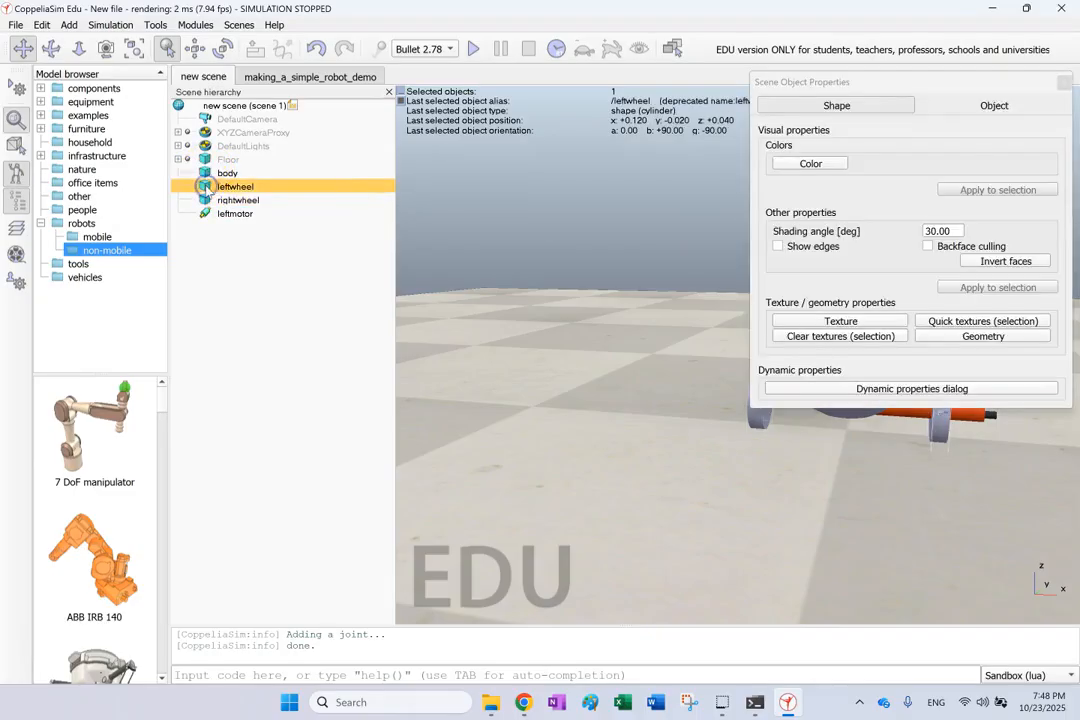
{"action": "left_click", "coordinate": [994, 108]}
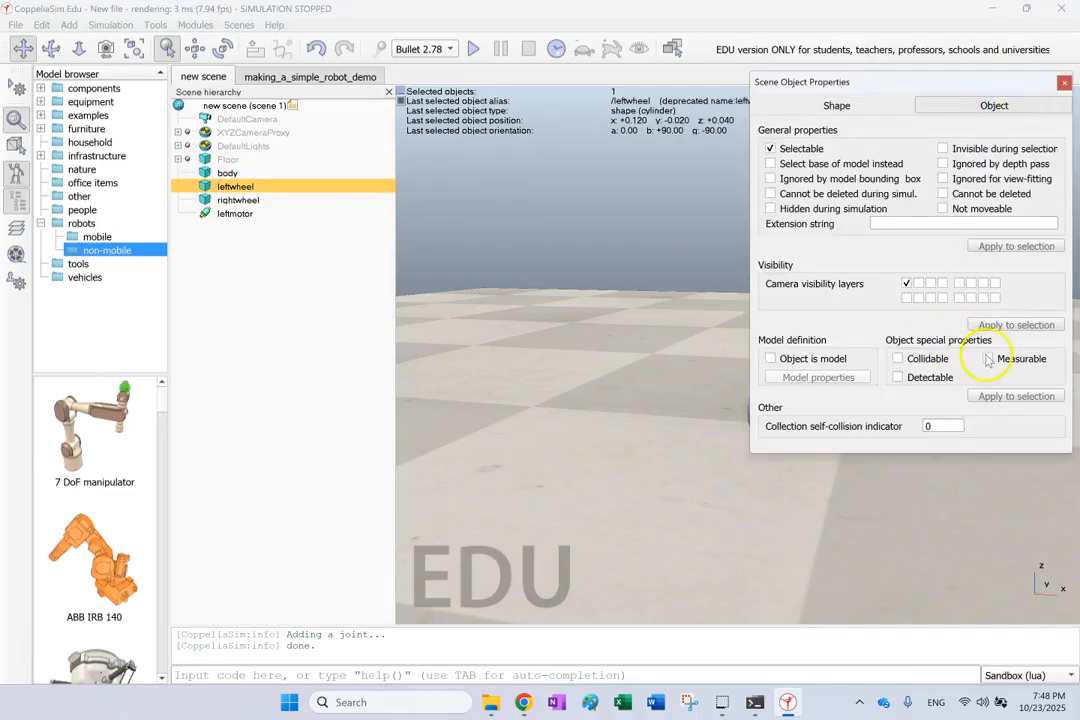
{"action": "left_click", "coordinate": [913, 360]}
{"action": "left_click", "coordinate": [899, 378]}
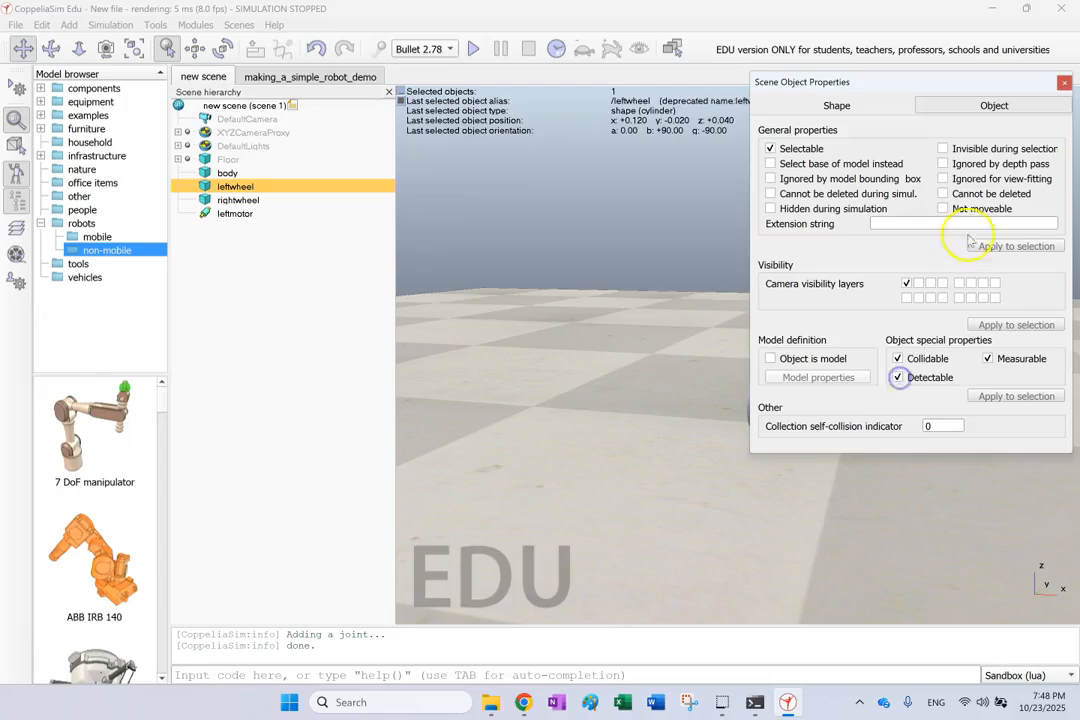
Make rightwheel collidable, measurable and detectable in its object special properties.
{"action": "left_click", "coordinate": [1064, 85]}
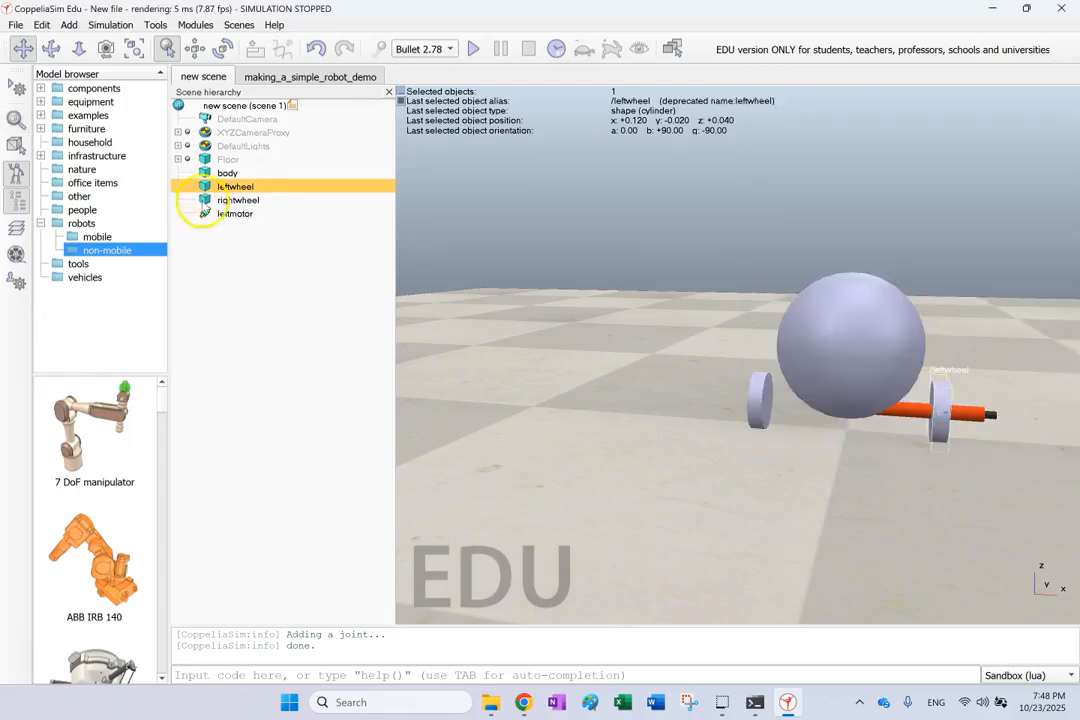
{"action": "double_click", "coordinate": [205, 200]}
{"action": "left_click", "coordinate": [990, 105]}
{"action": "left_click", "coordinate": [926, 359]}
{"action": "left_click", "coordinate": [928, 380]}
{"action": "left_click", "coordinate": [989, 358]}
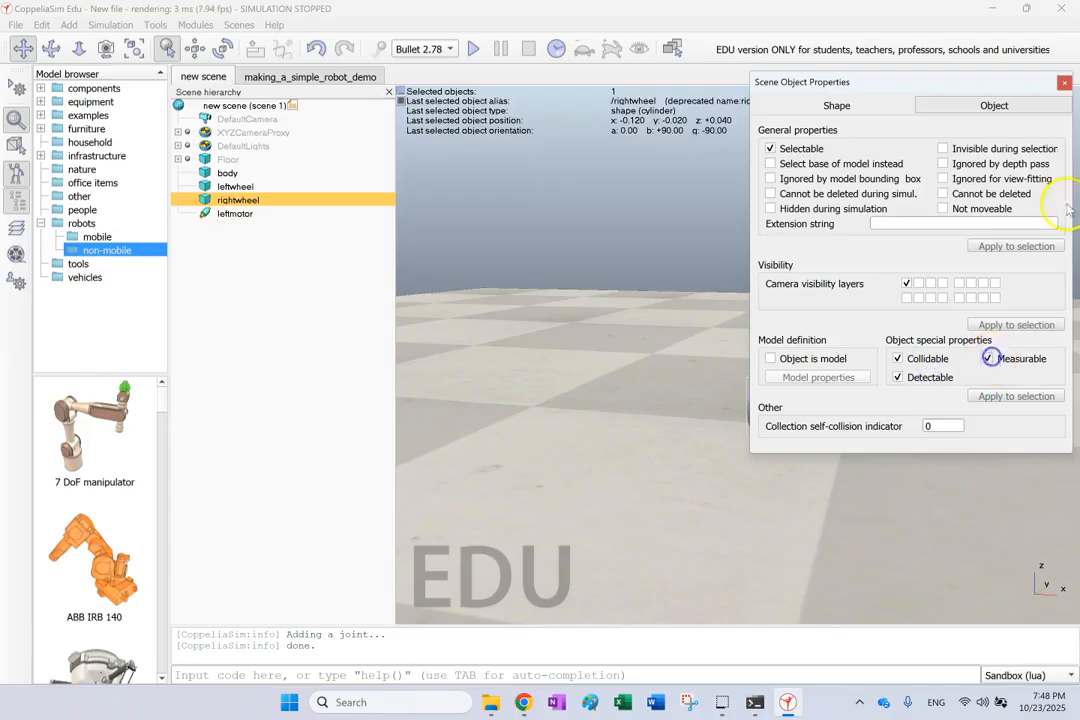
{"action": "left_click", "coordinate": [1064, 84]}
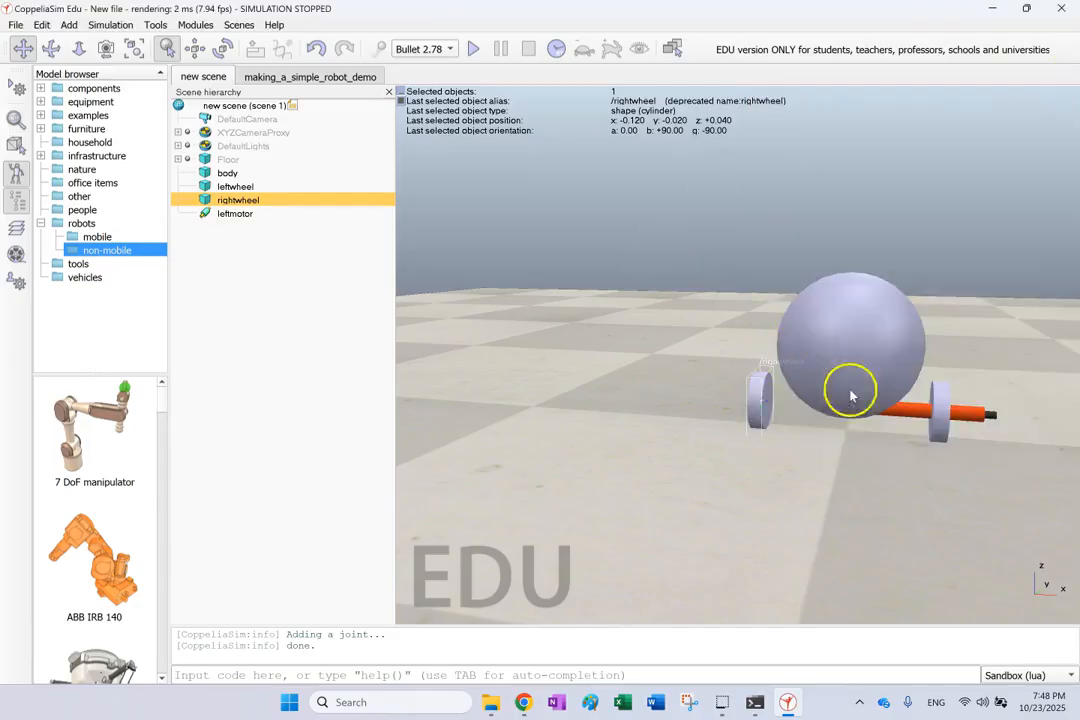
Add a revolute joint to the scene with nothing else selected and rename it rightmotor.
{"action": "left_click_drag", "start_coordinate": [976, 306], "coordinate": [918, 308]}
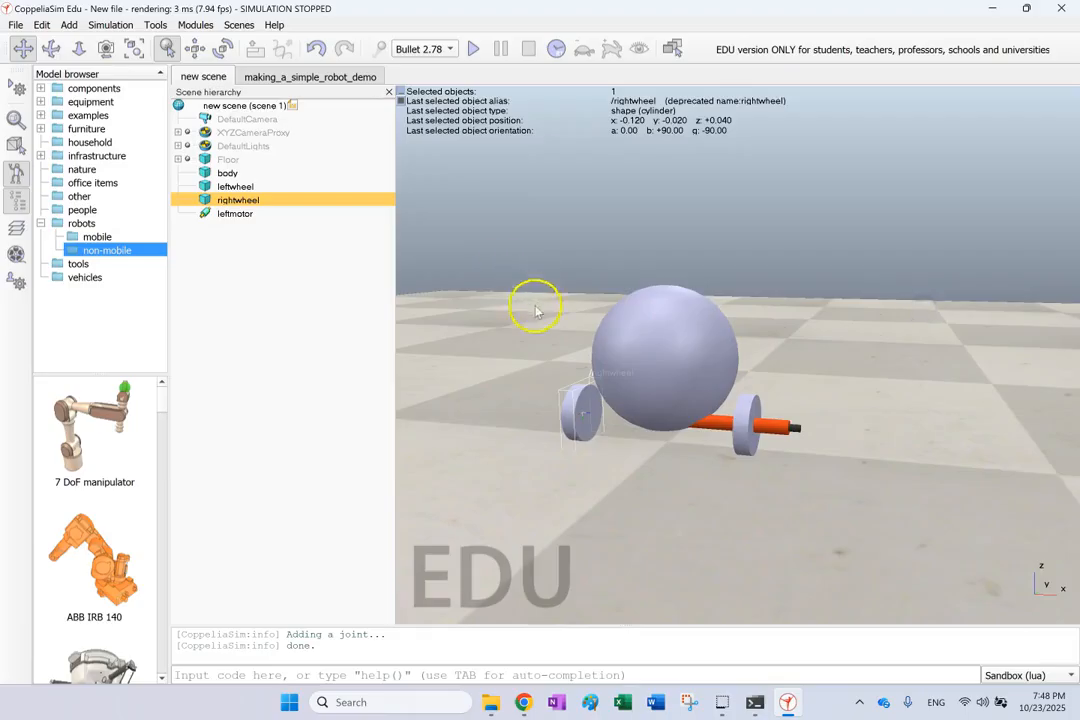
{"action": "left_click", "coordinate": [535, 306]}
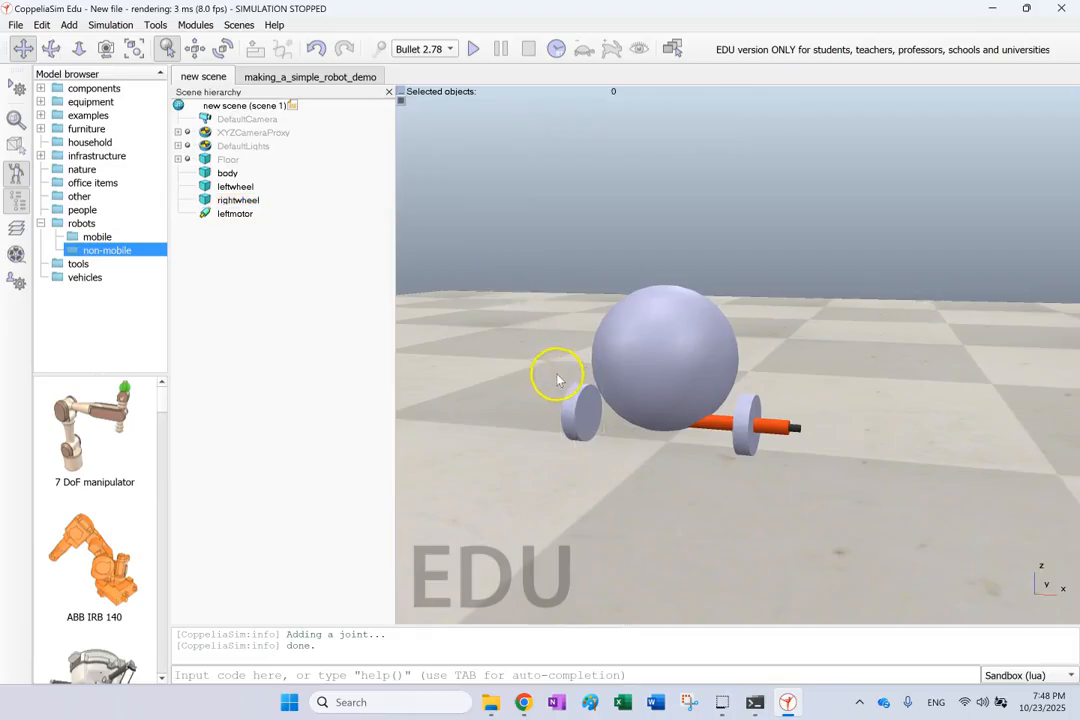
{"action": "right_click", "coordinate": [527, 336]}
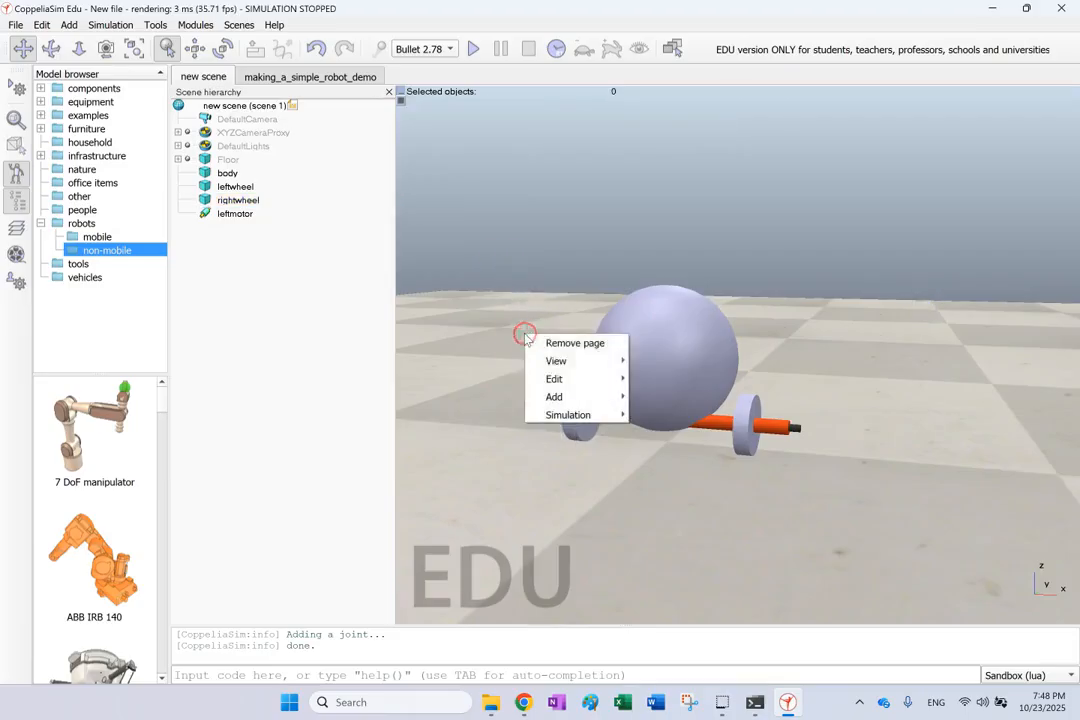
{"action": "mouse_move", "coordinate": [590, 398]}
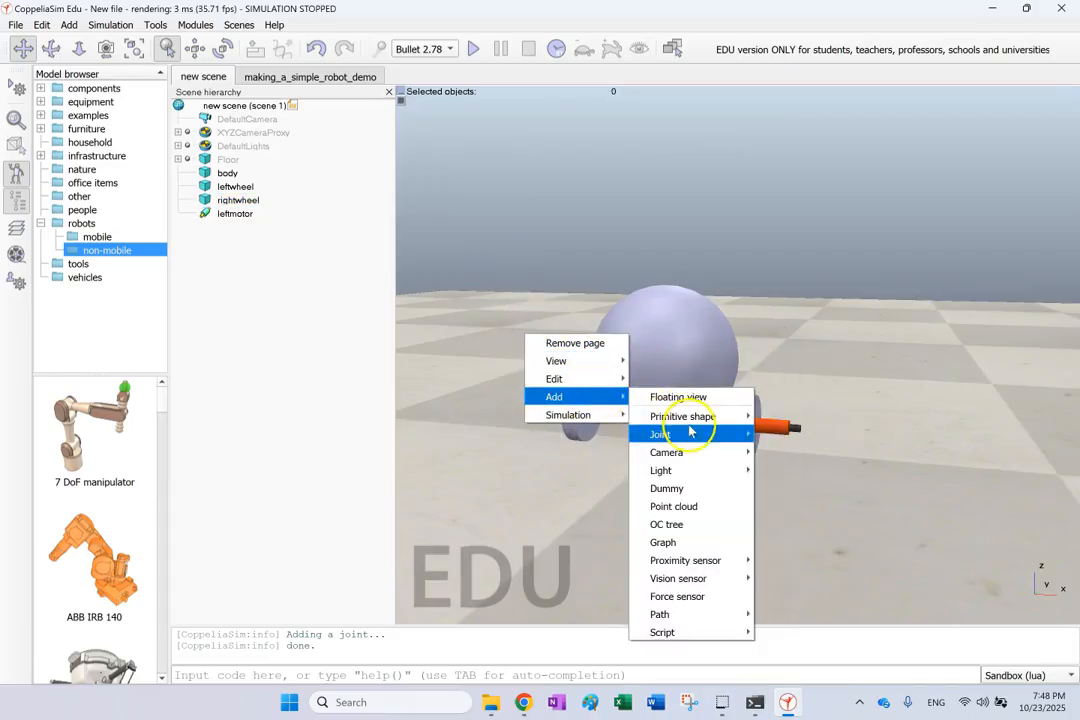
{"action": "mouse_move", "coordinate": [646, 434]}
{"action": "left_click", "coordinate": [794, 436]}
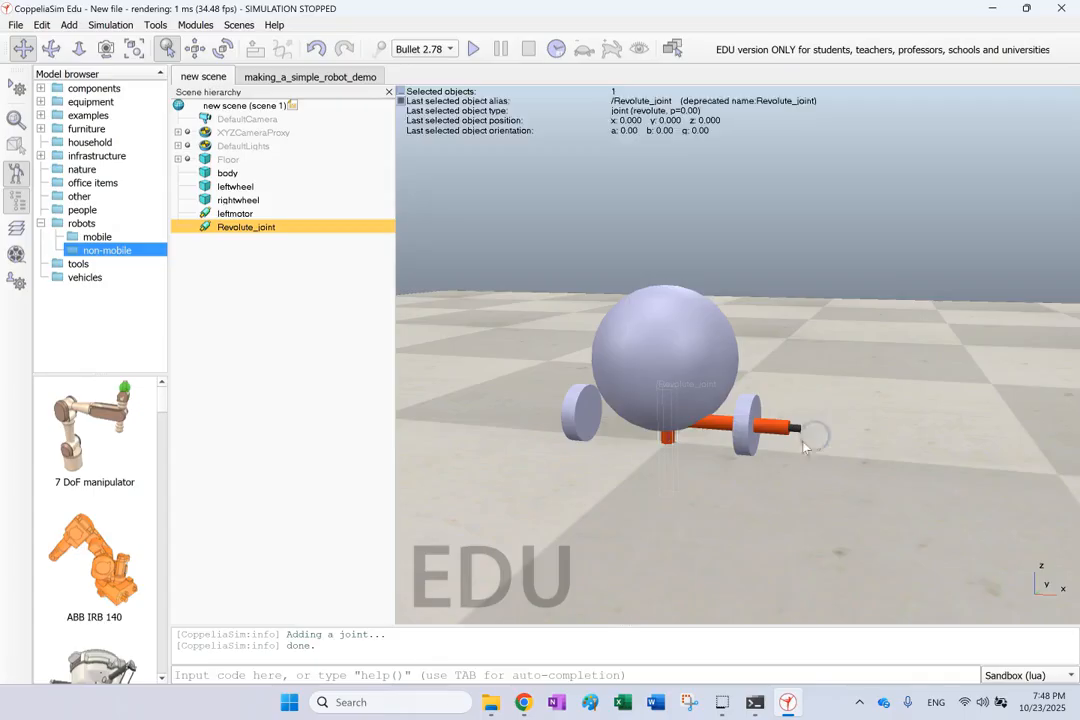
{"action": "double_click", "coordinate": [241, 228]}
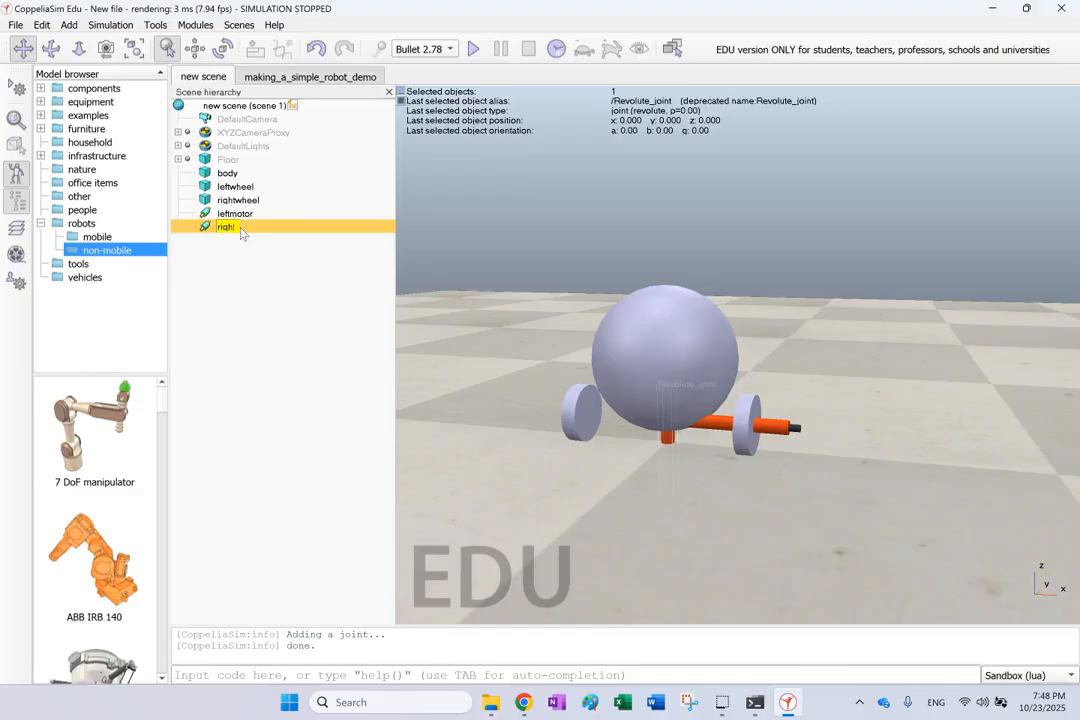
{"action": "key", "text": "Return"}
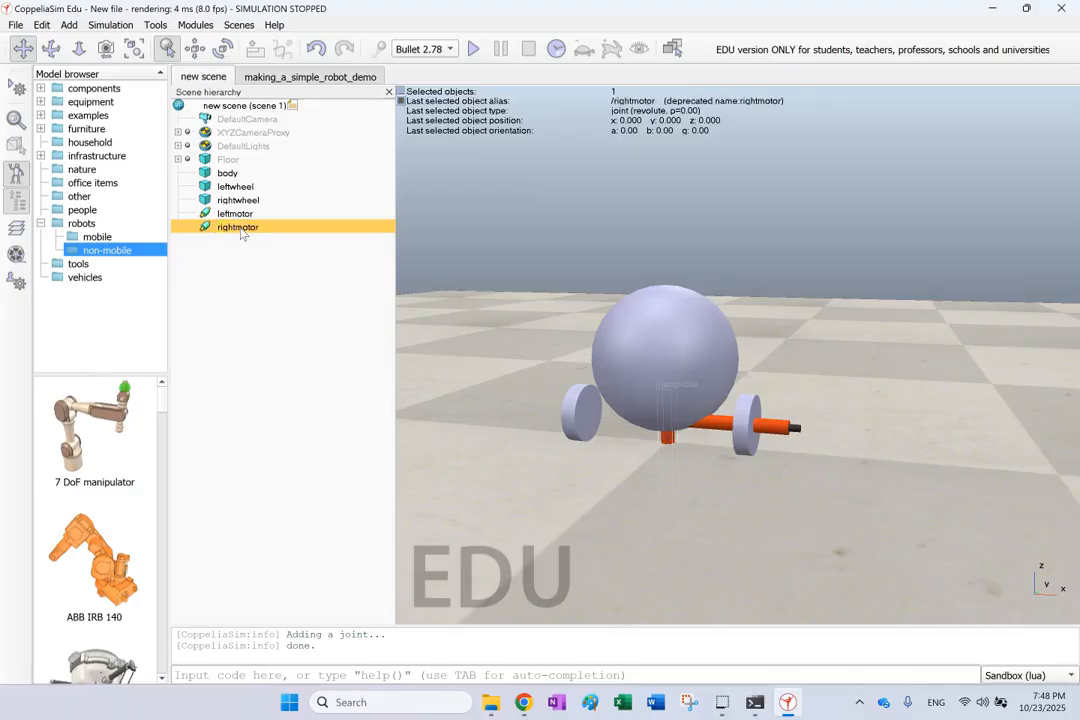
Move rightmotor onto rightwheel by applying the wheel's world position, X -0.12, Y -0.02, Z 0.04 m, to both selected objects.
{"action": "mouse_move", "coordinate": [247, 226]}
{"action": "left_mouse_down"}
{"action": "mouse_move", "coordinate": [220, 175]}
{"action": "mouse_move", "coordinate": [241, 206]}
{"action": "left_mouse_up"}
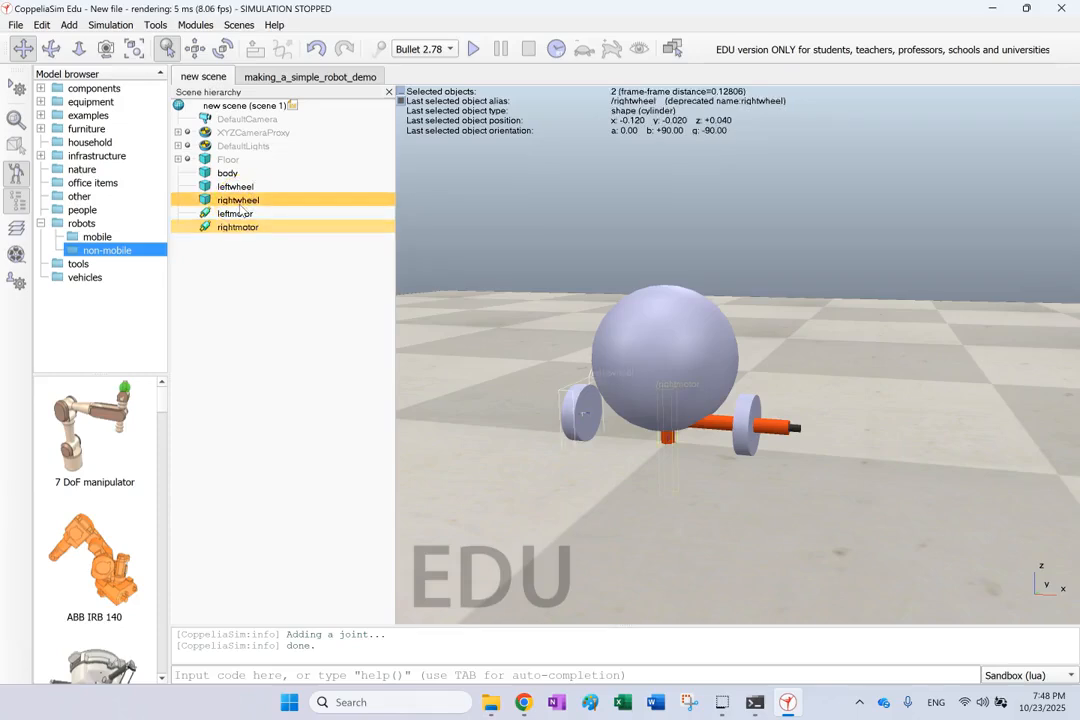
{"action": "left_click", "coordinate": [194, 48]}
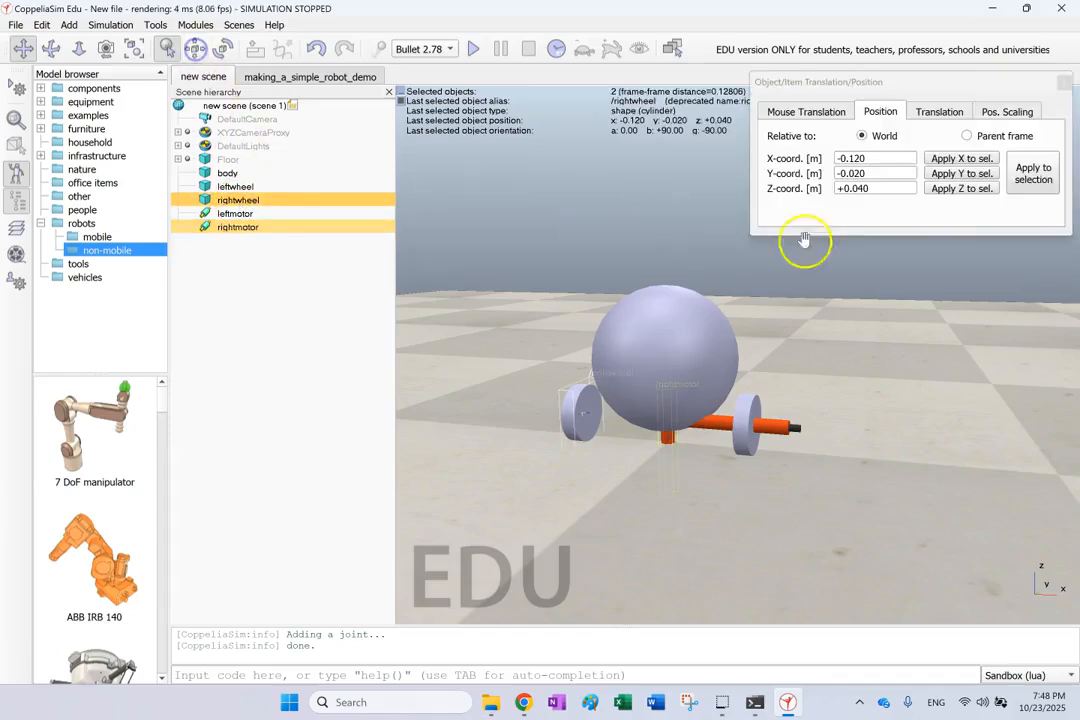
{"action": "left_click", "coordinate": [1025, 194]}
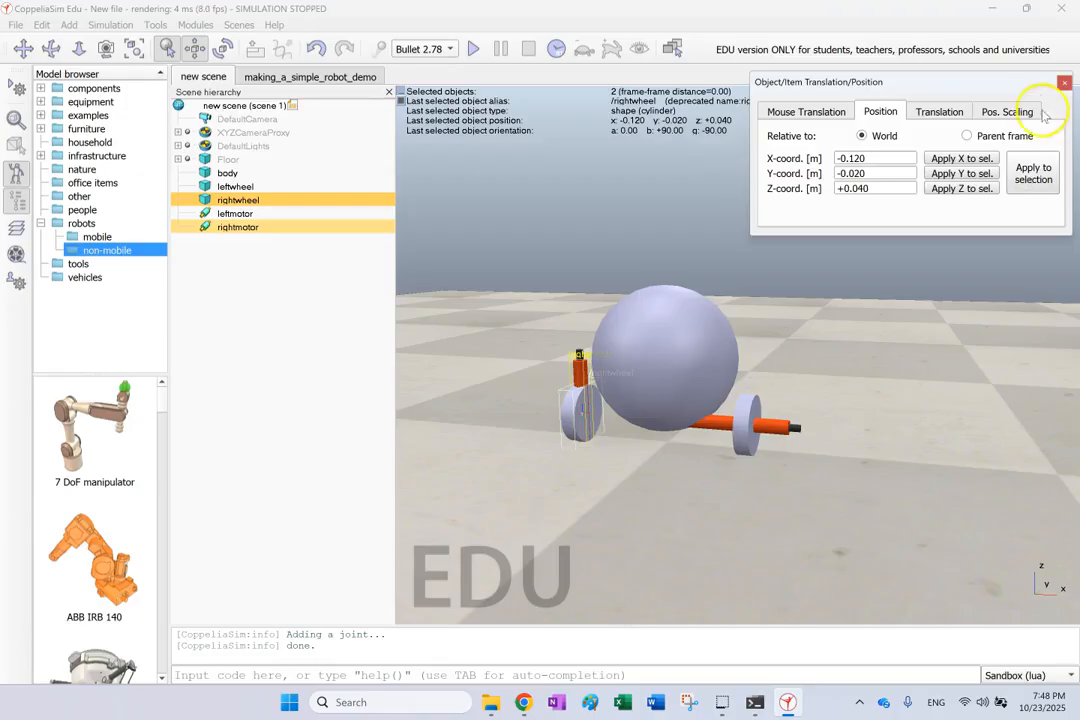
{"action": "left_click", "coordinate": [1064, 88]}
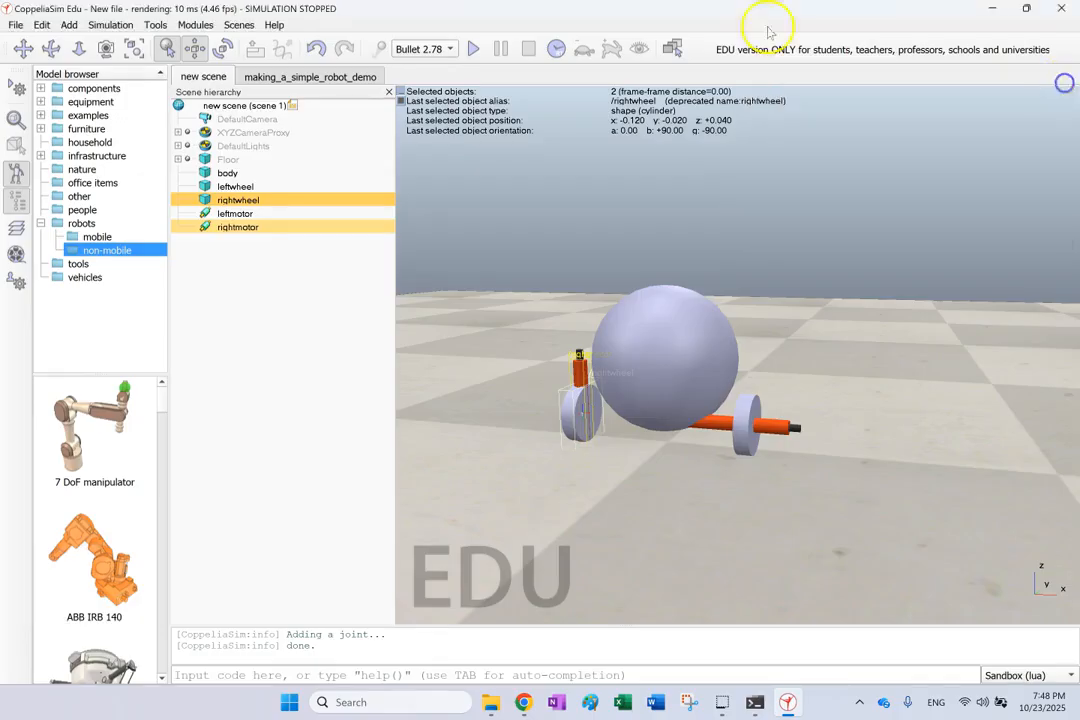
Align rightmotor with rightwheel by applying the wheel's world orientation, alpha 0, beta 90, gamma -90 degrees, to both selected objects.
{"action": "left_click", "coordinate": [219, 50]}
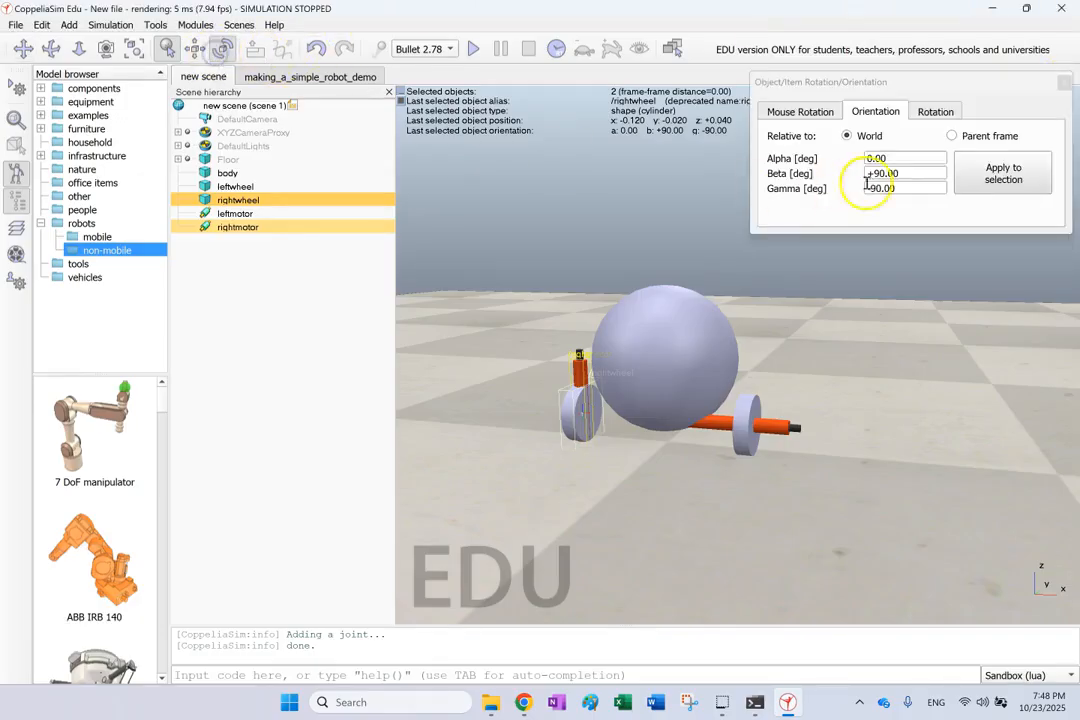
{"action": "left_click", "coordinate": [992, 173]}
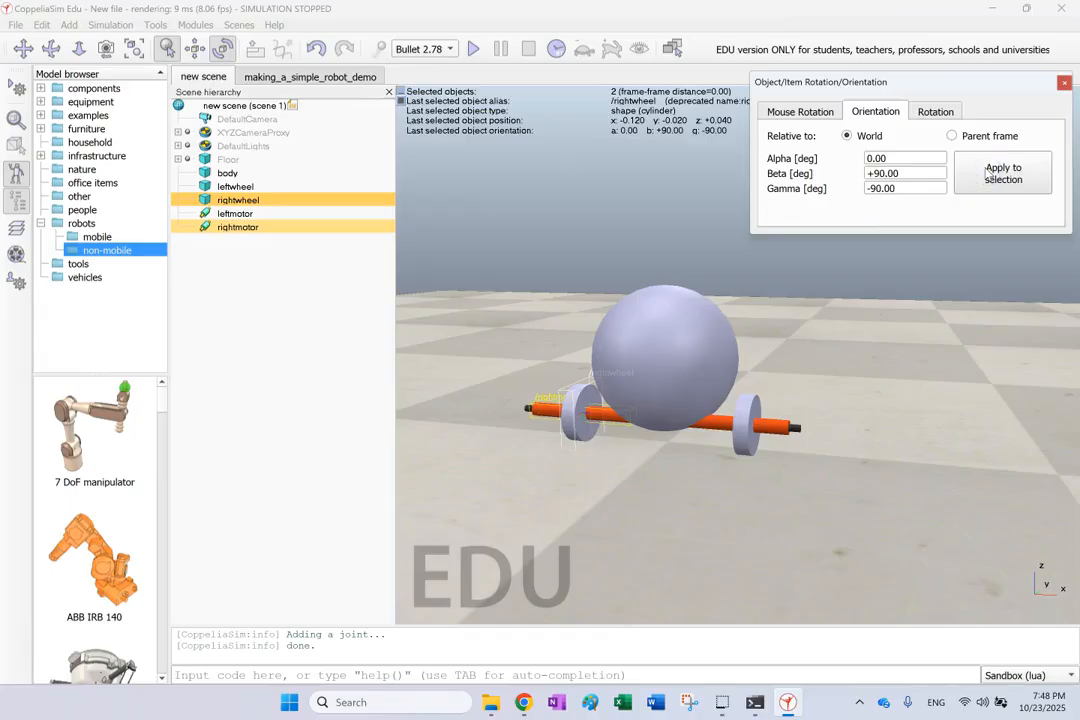
{"action": "left_click", "coordinate": [1062, 84]}
{"action": "left_click", "coordinate": [885, 352]}
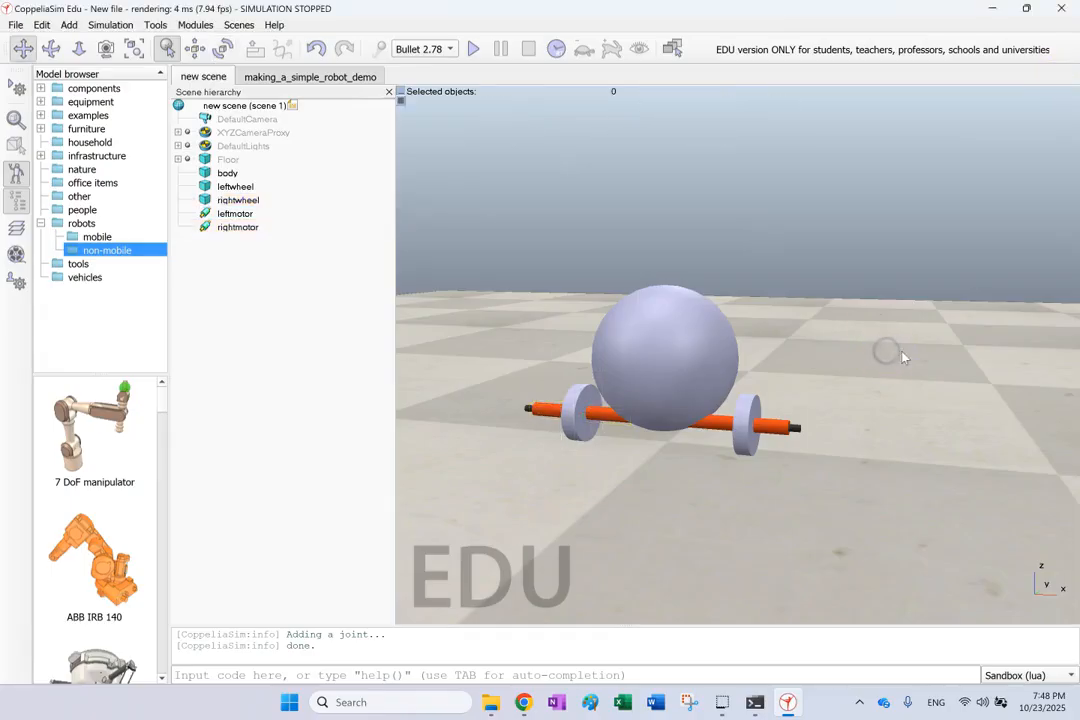
{"action": "left_click", "coordinate": [51, 48]}
{"action": "left_click_drag", "start_coordinate": [550, 294], "coordinate": [591, 299]}
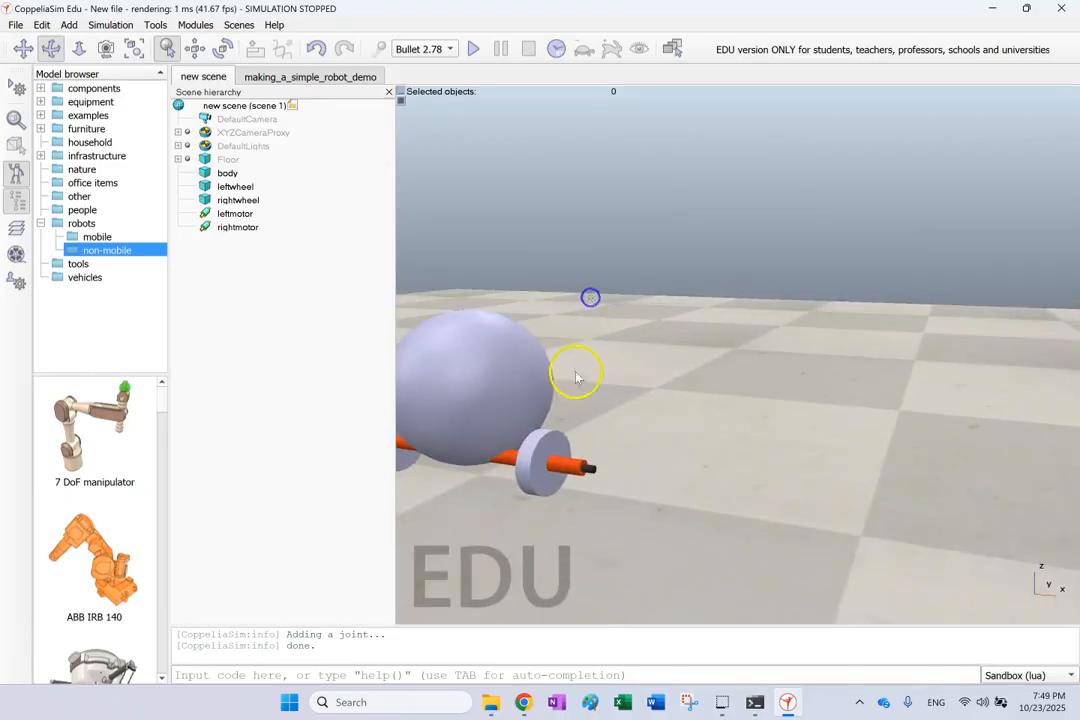
{"action": "scroll", "coordinate": [602, 305], "scroll_direction": "down", "scroll_amount": 3}
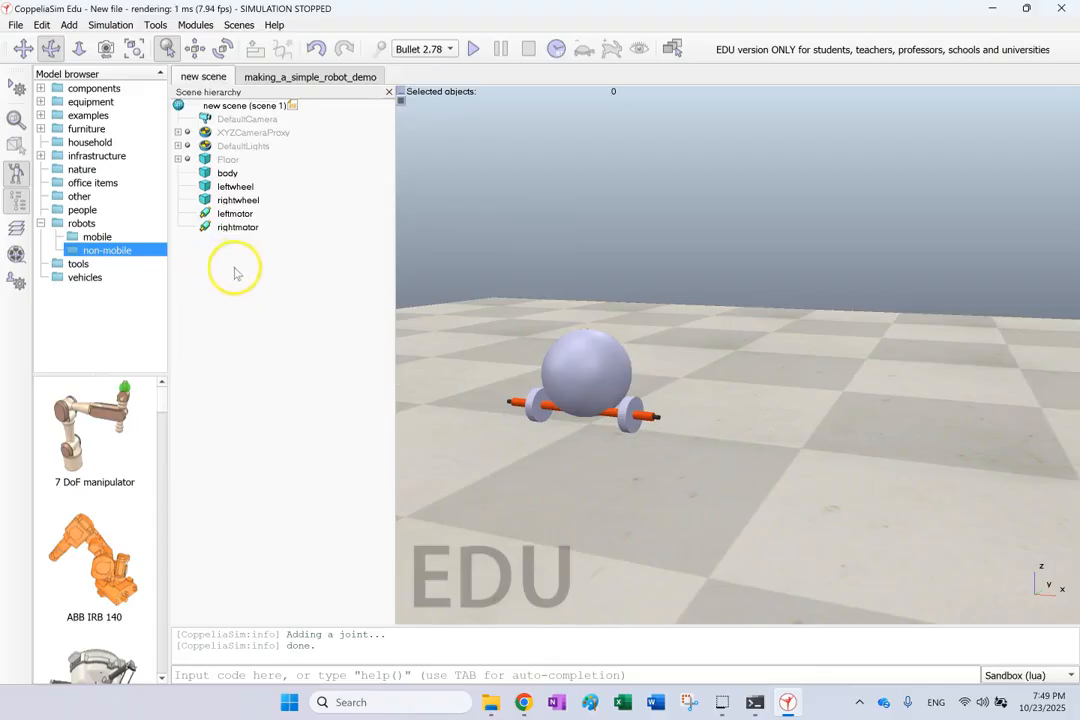
{"action": "left_click", "coordinate": [535, 408]}
{"action": "left_click", "coordinate": [625, 418]}
{"action": "left_click", "coordinate": [264, 365]}
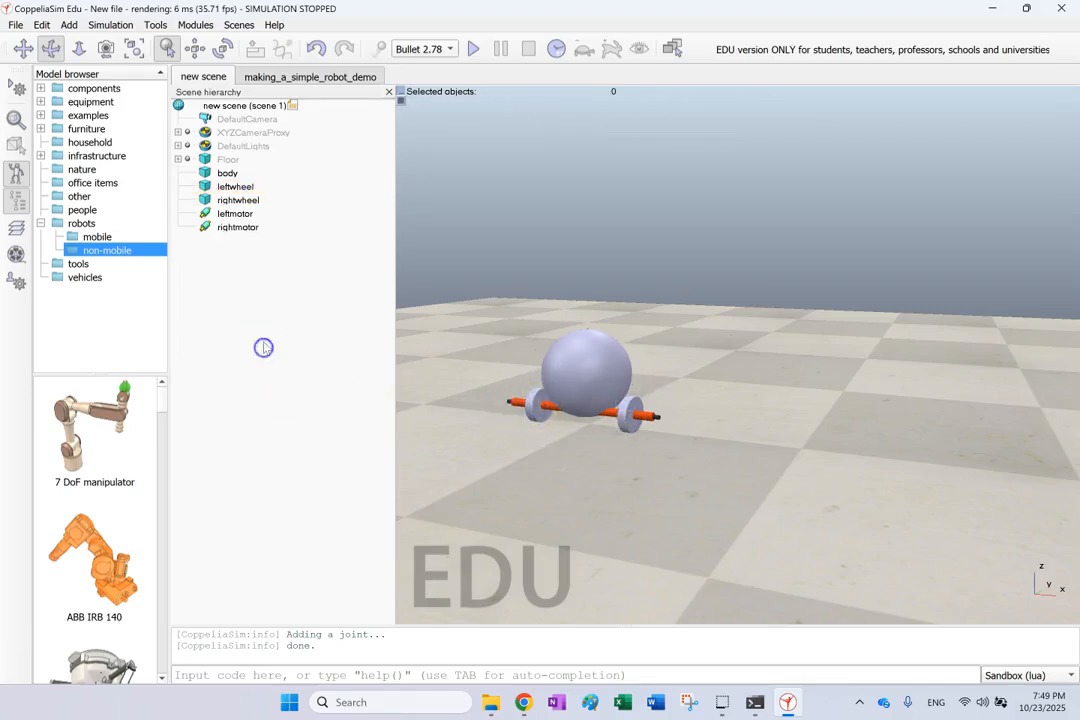
Make rightwheel a child of rightmotor and leftwheel a child of leftmotor in the scene hierarchy.
{"action": "left_click", "coordinate": [231, 200]}
{"action": "left_click_drag", "start_coordinate": [231, 200], "coordinate": [236, 227]}
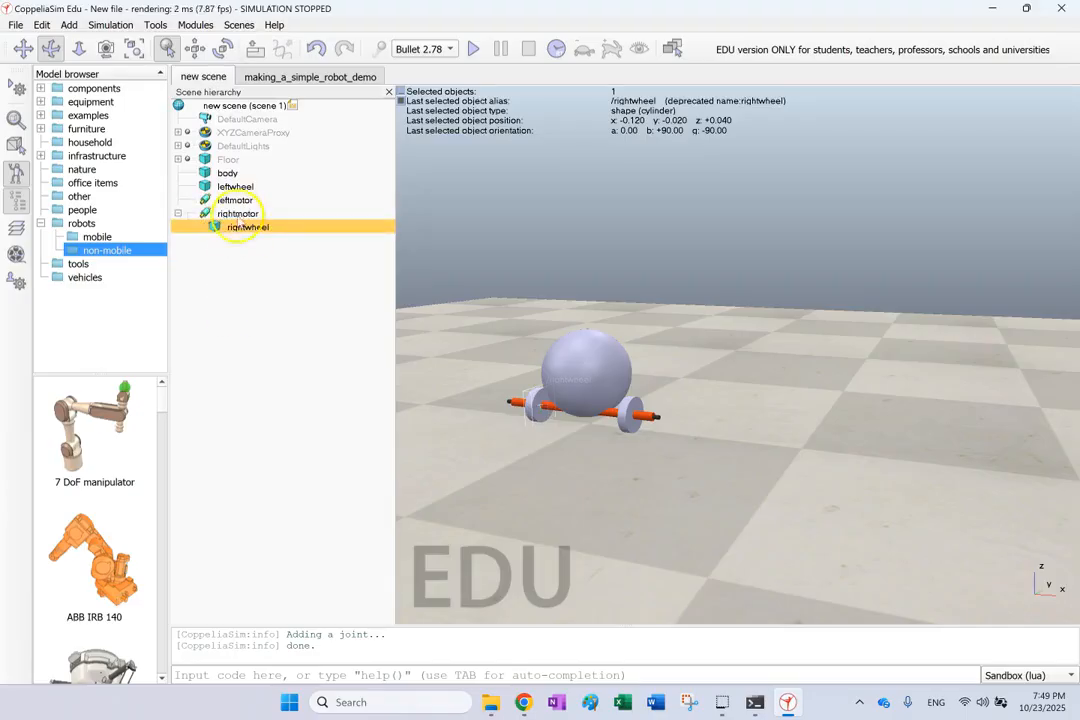
{"action": "left_click", "coordinate": [231, 187]}
{"action": "left_click_drag", "start_coordinate": [231, 189], "coordinate": [232, 200]}
{"action": "left_click", "coordinate": [248, 294]}
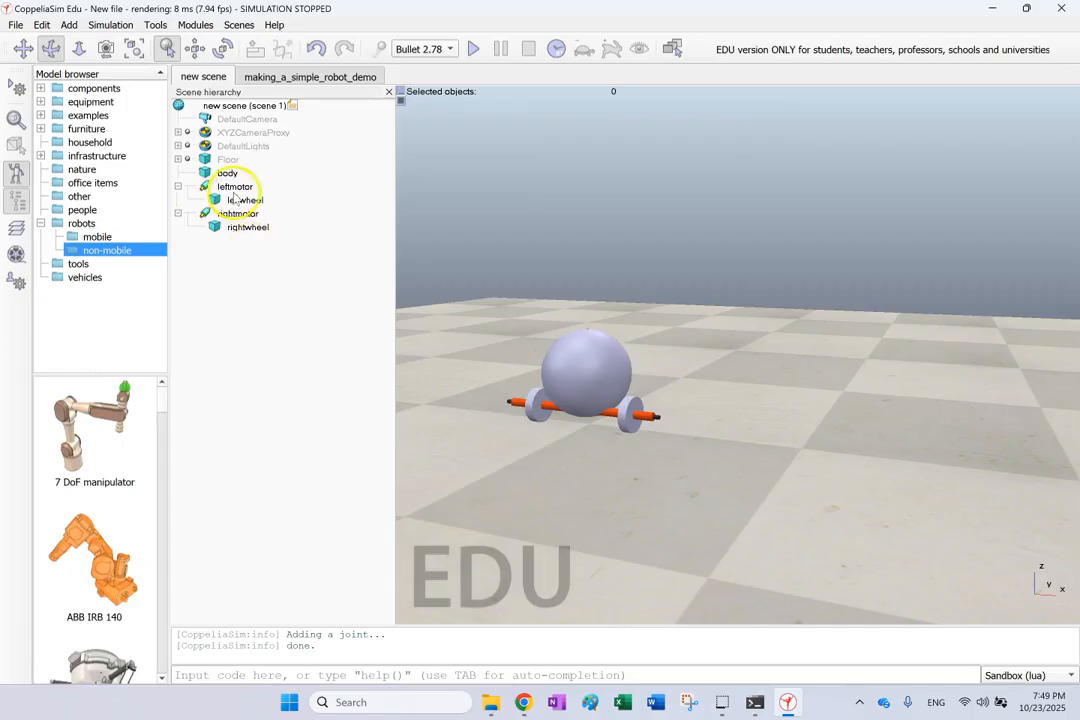
{"action": "left_click", "coordinate": [231, 187]}
{"action": "left_click", "coordinate": [244, 200]}
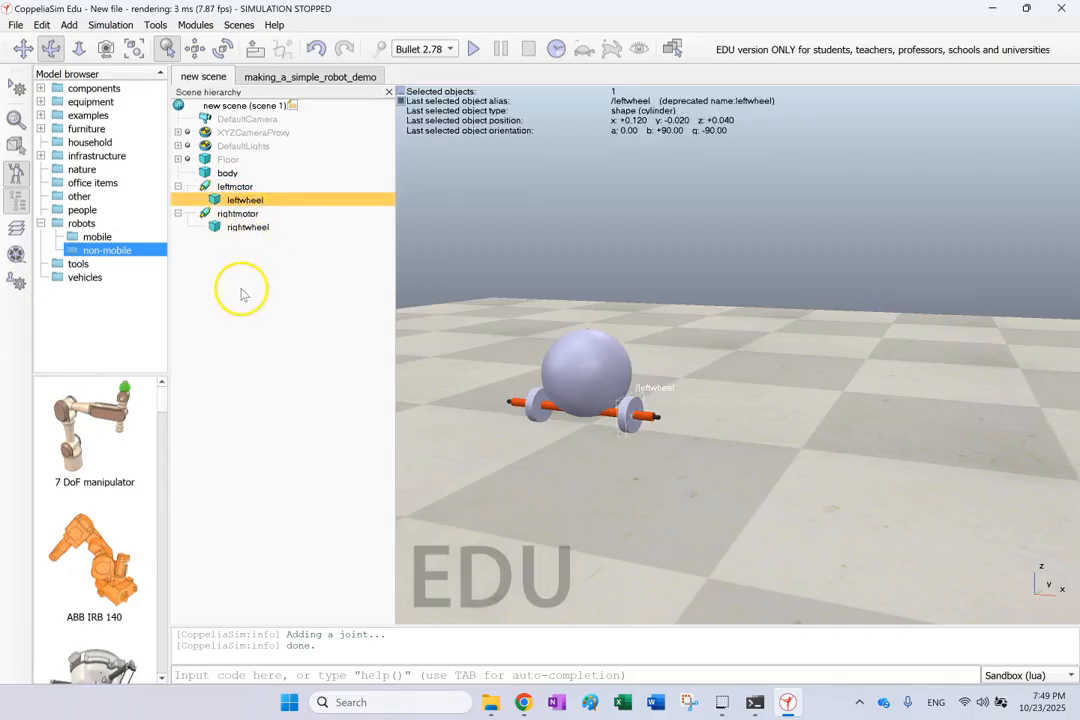
{"action": "left_click", "coordinate": [807, 377]}
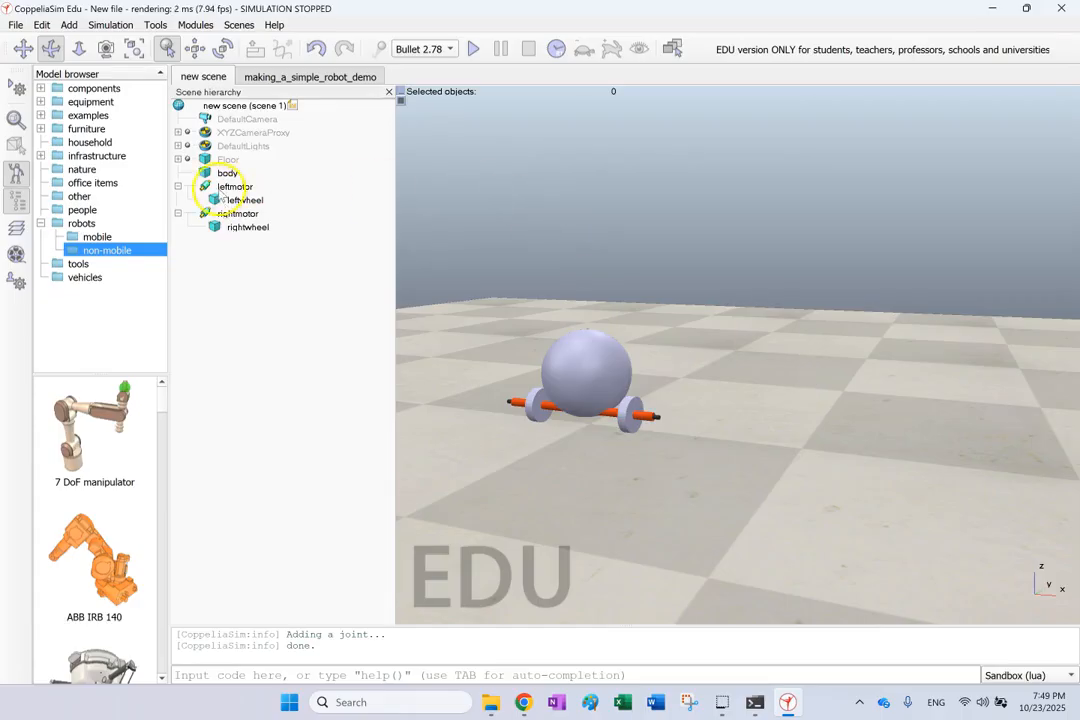
Make leftmotor and rightmotor, together with their wheels, children of body in the scene hierarchy.
{"action": "left_click", "coordinate": [207, 187]}
{"action": "left_click_drag", "start_coordinate": [207, 187], "coordinate": [214, 173]}
{"action": "left_click_drag", "start_coordinate": [205, 216], "coordinate": [205, 176]}
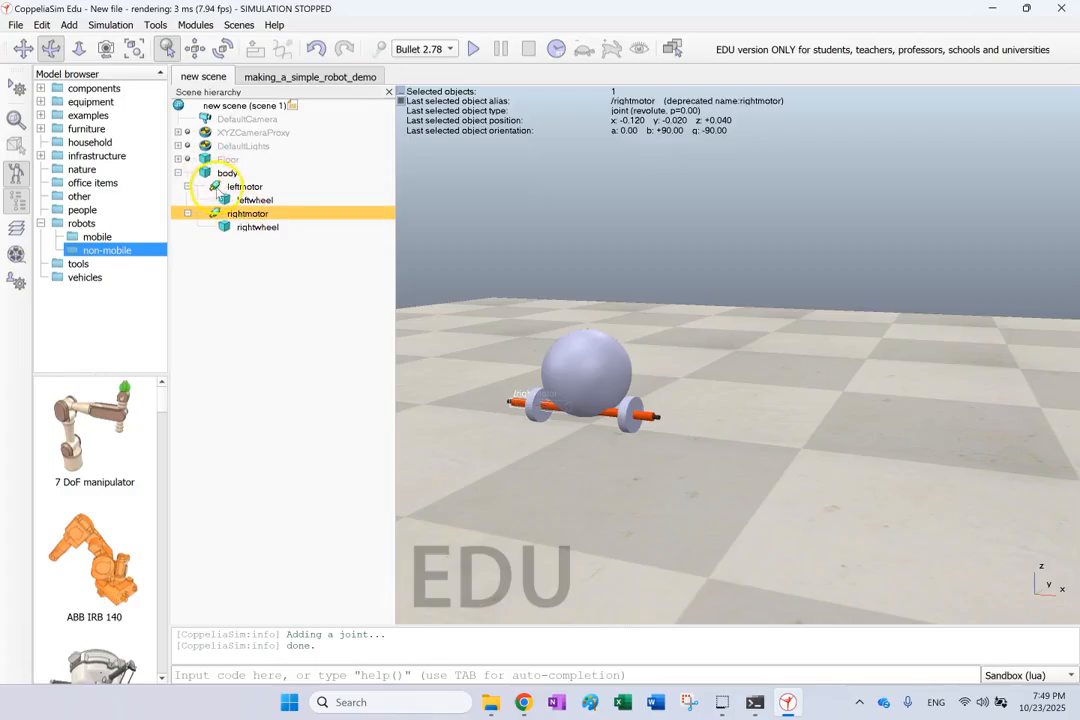
Set leftmotor's control mode to Velocity in its joint dynamic properties.
{"action": "double_click", "coordinate": [214, 187]}
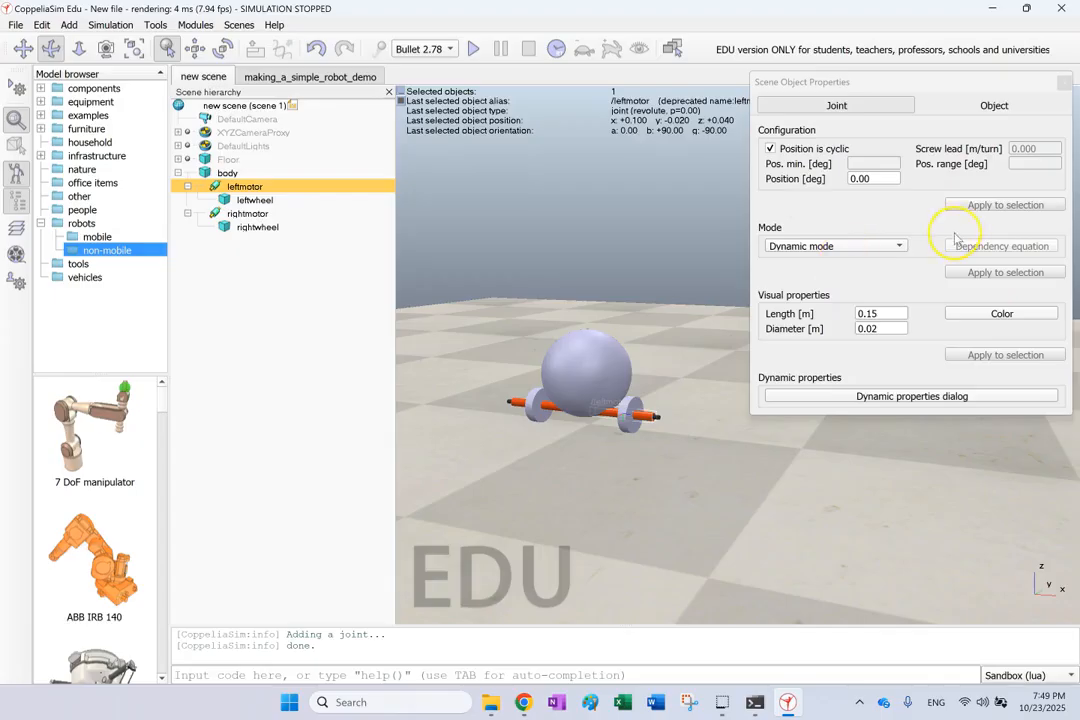
{"action": "left_click", "coordinate": [994, 106]}
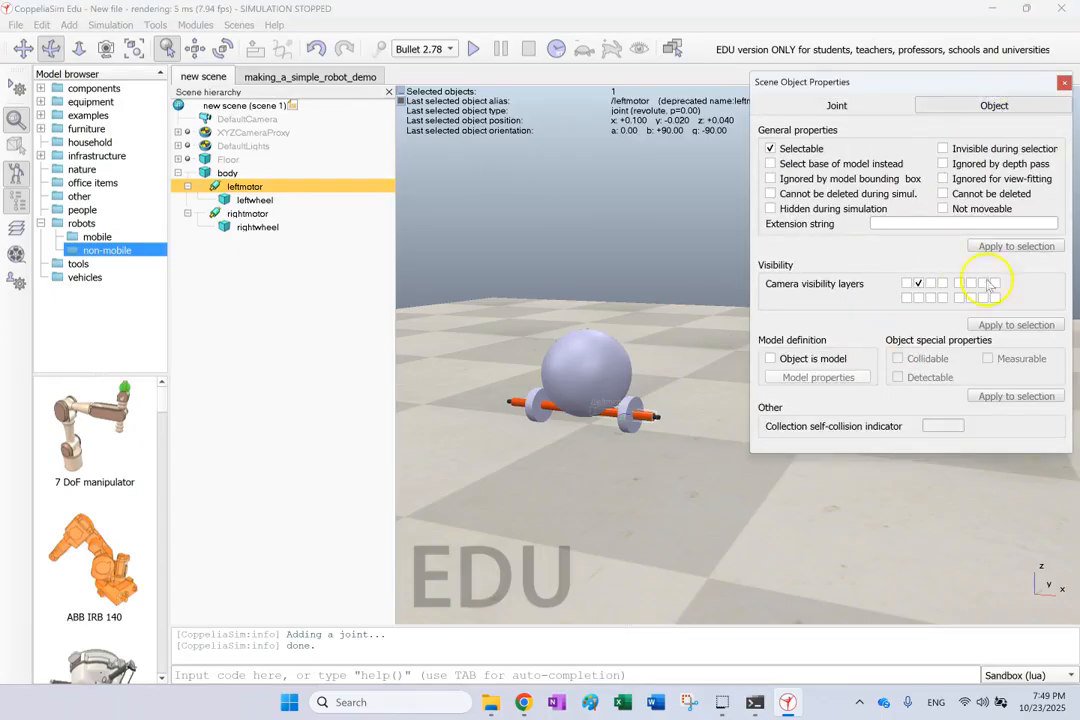
{"action": "left_click", "coordinate": [840, 106]}
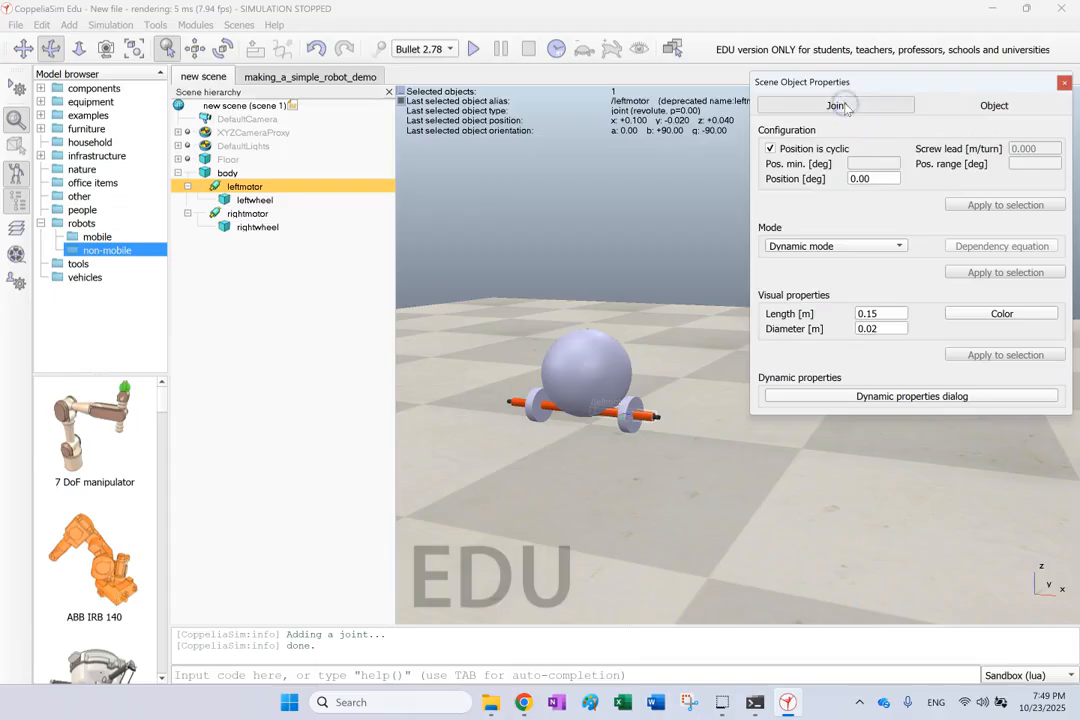
{"action": "left_click", "coordinate": [869, 400]}
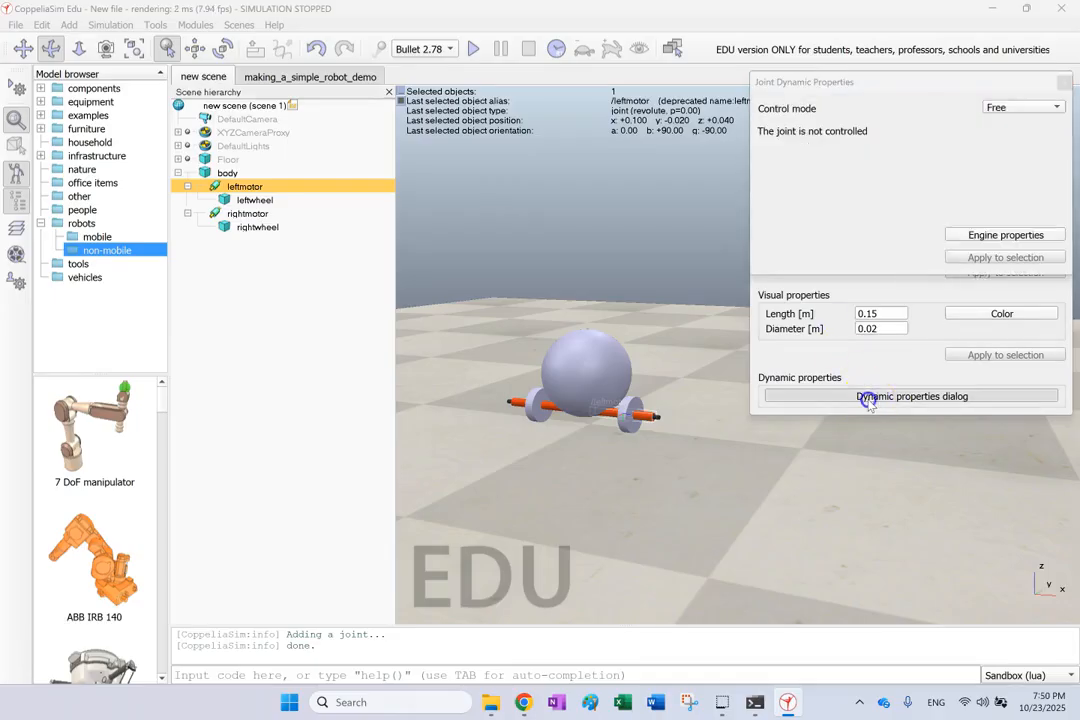
{"action": "left_click", "coordinate": [1009, 110]}
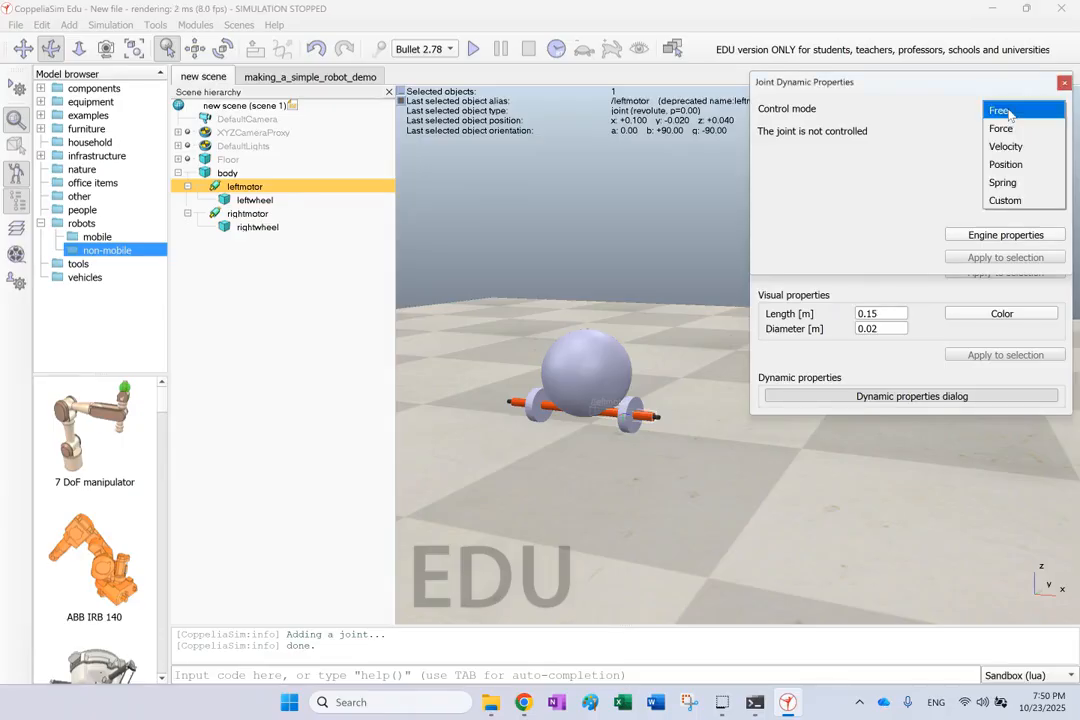
{"action": "left_click", "coordinate": [1015, 146]}
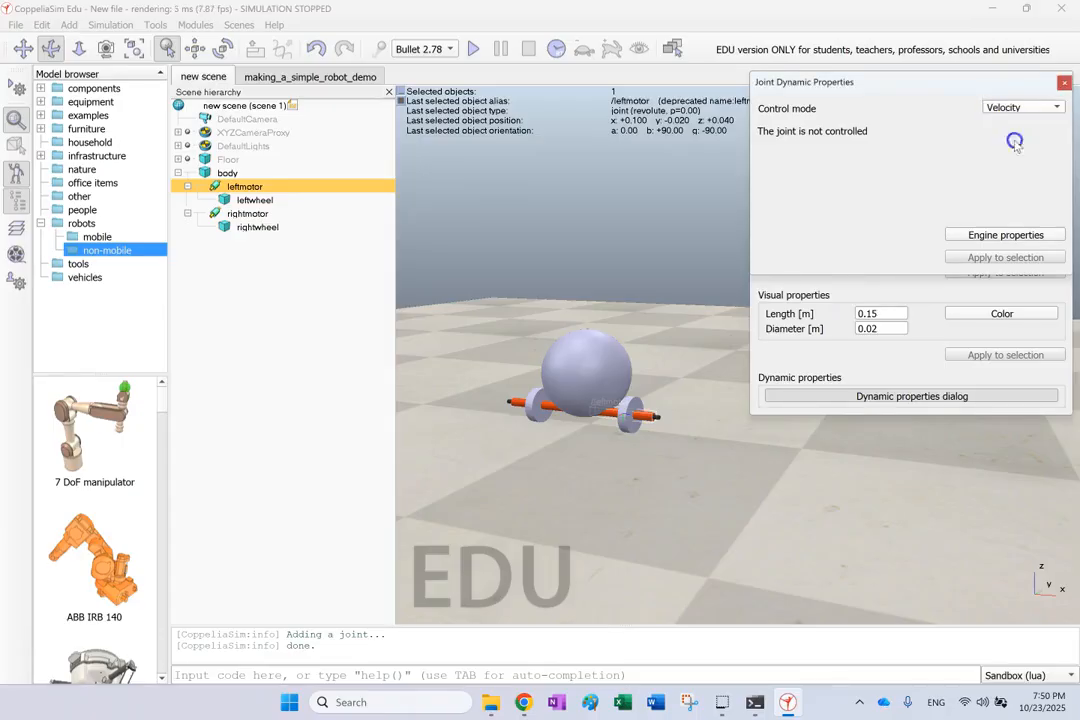
Set leftmotor's target velocity to 60 deg/s, keeping Velocity as its control mode.
{"action": "left_click", "coordinate": [1048, 128]}
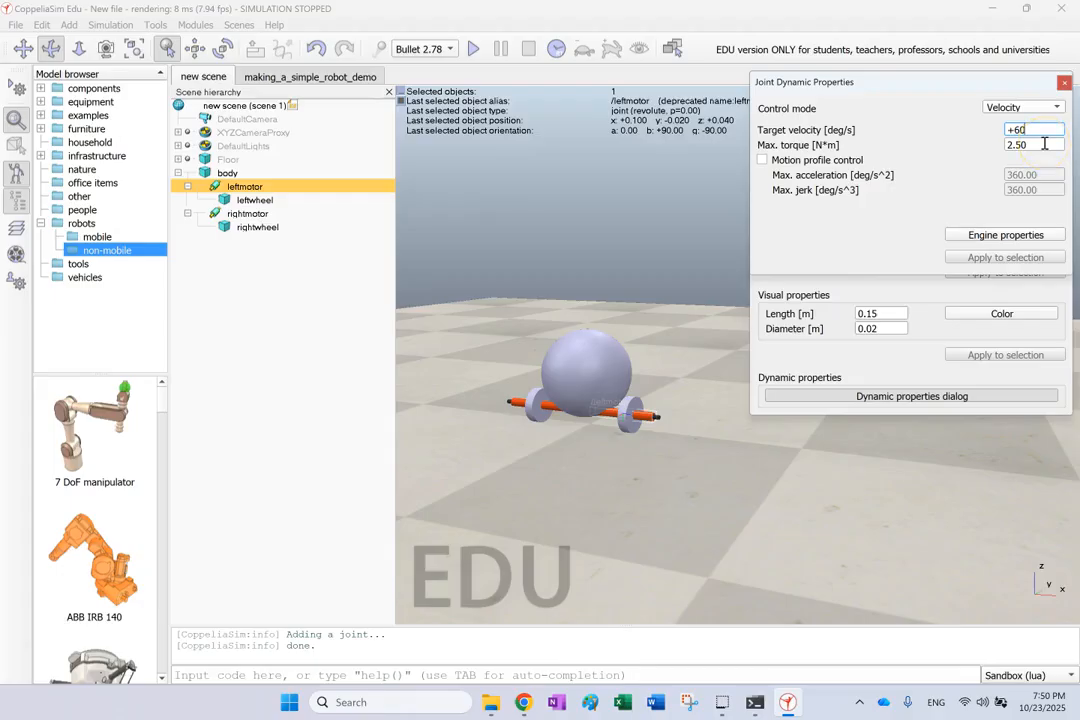
{"action": "left_click", "coordinate": [997, 147]}
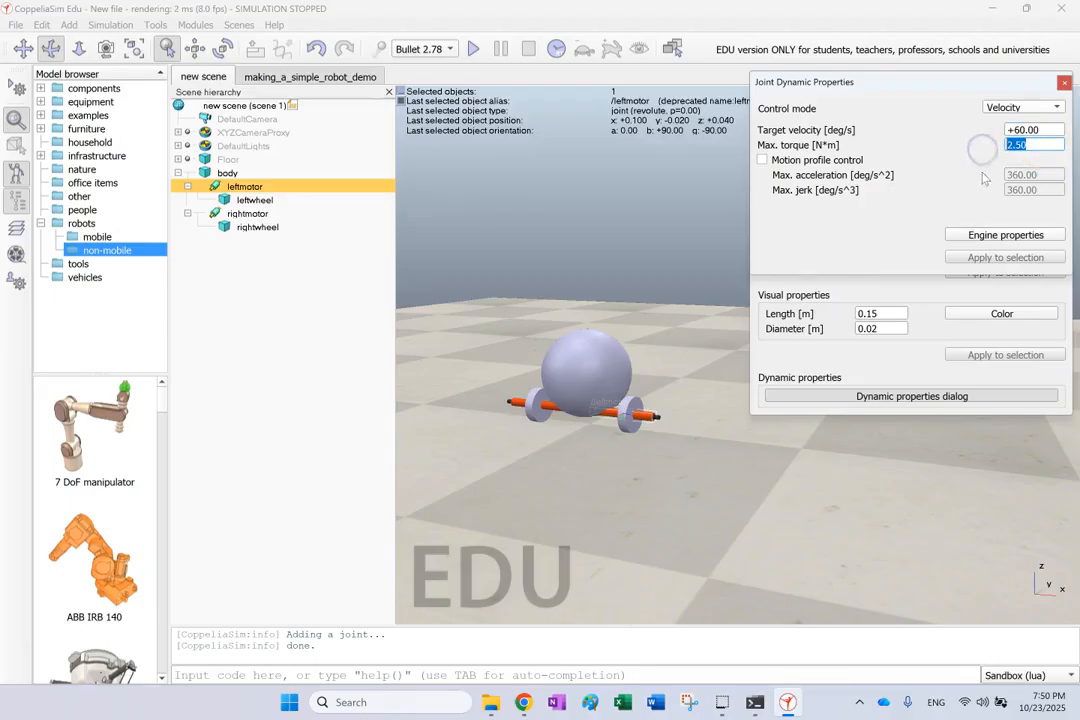
{"action": "left_click", "coordinate": [812, 163]}
{"action": "left_click", "coordinate": [1052, 107]}
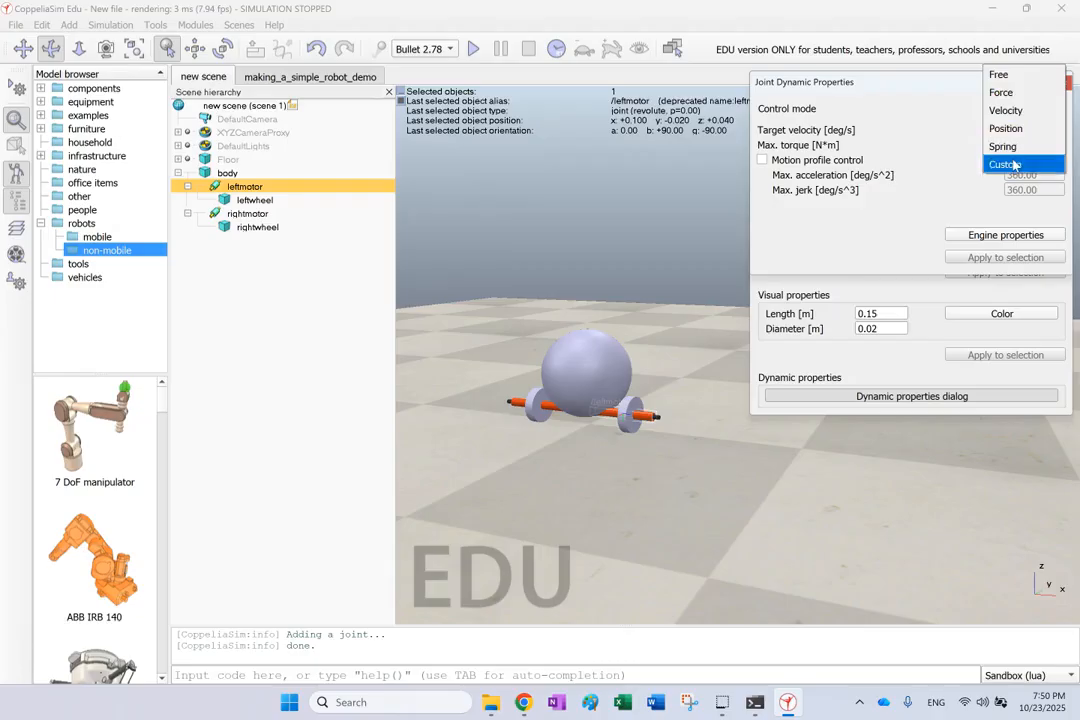
{"action": "left_click", "coordinate": [933, 169]}
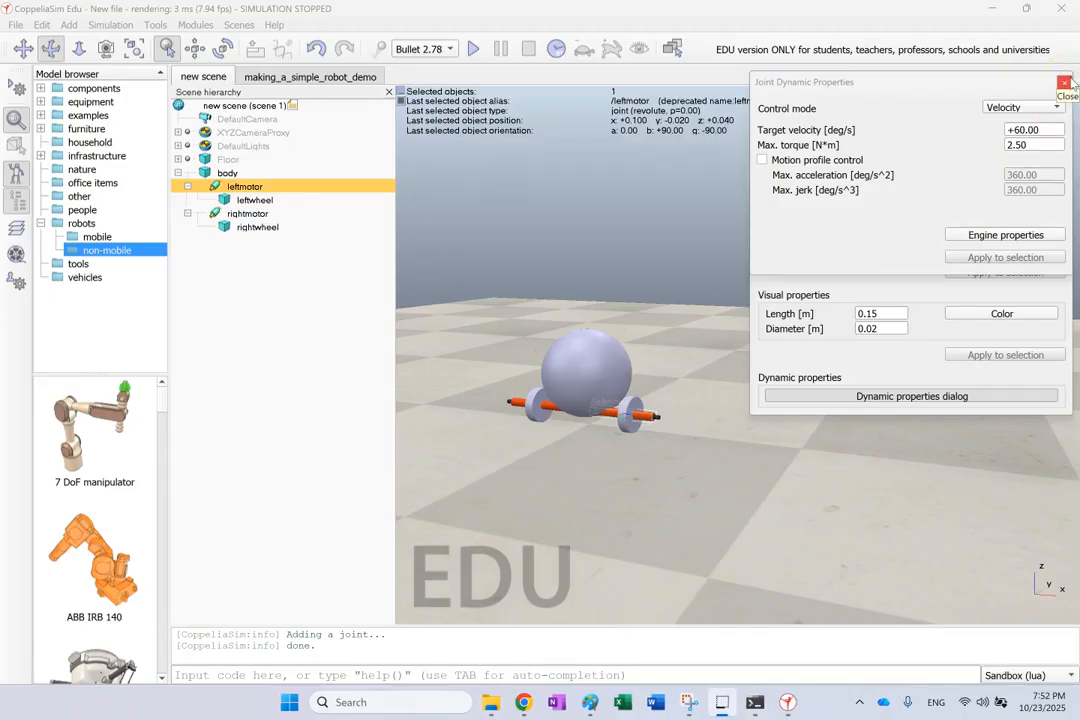
Set rightmotor's control mode to Velocity with a target velocity of 75 deg/s in its joint dynamic properties.
{"action": "left_click", "coordinate": [1065, 82]}
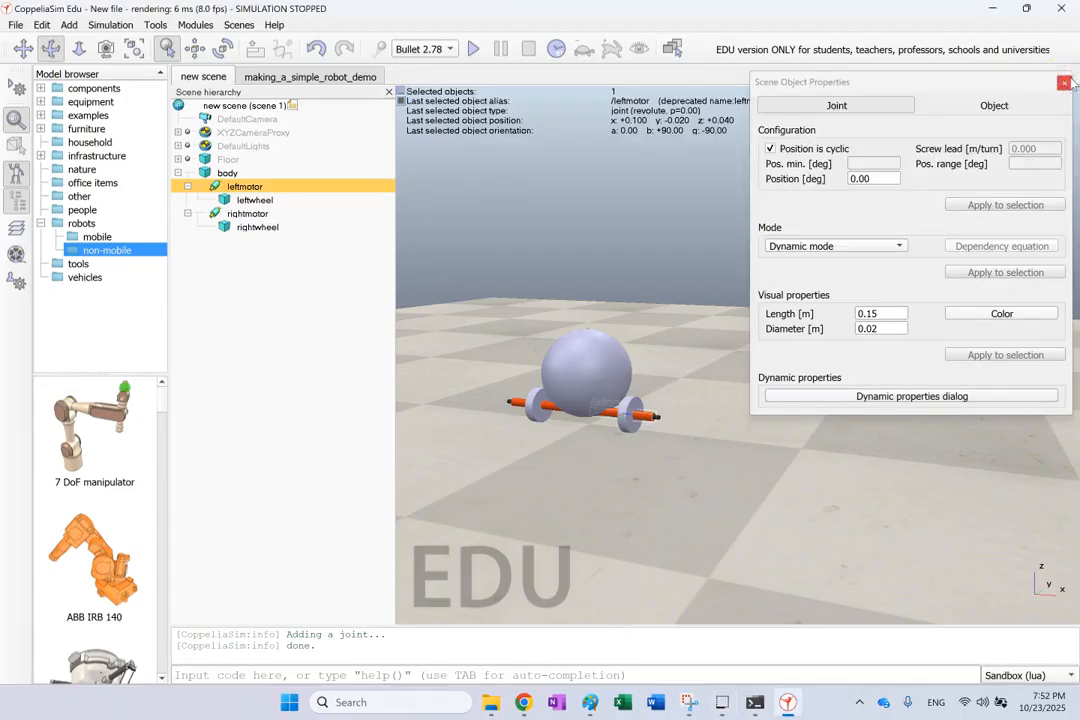
{"action": "left_click", "coordinate": [1066, 84]}
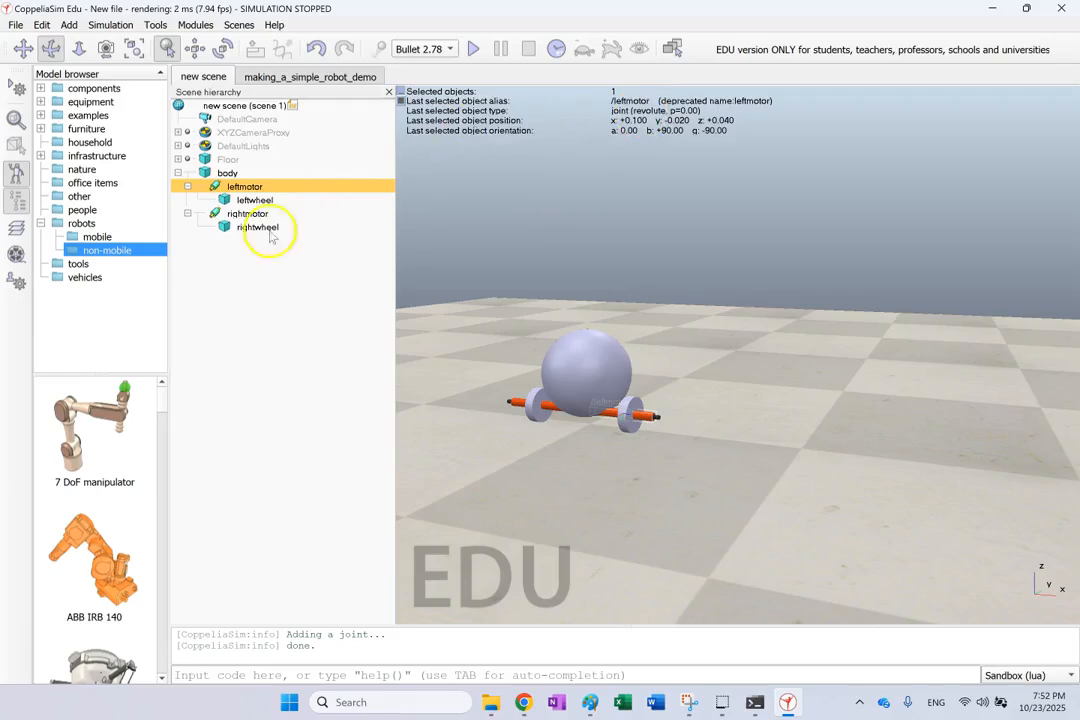
{"action": "double_click", "coordinate": [215, 213]}
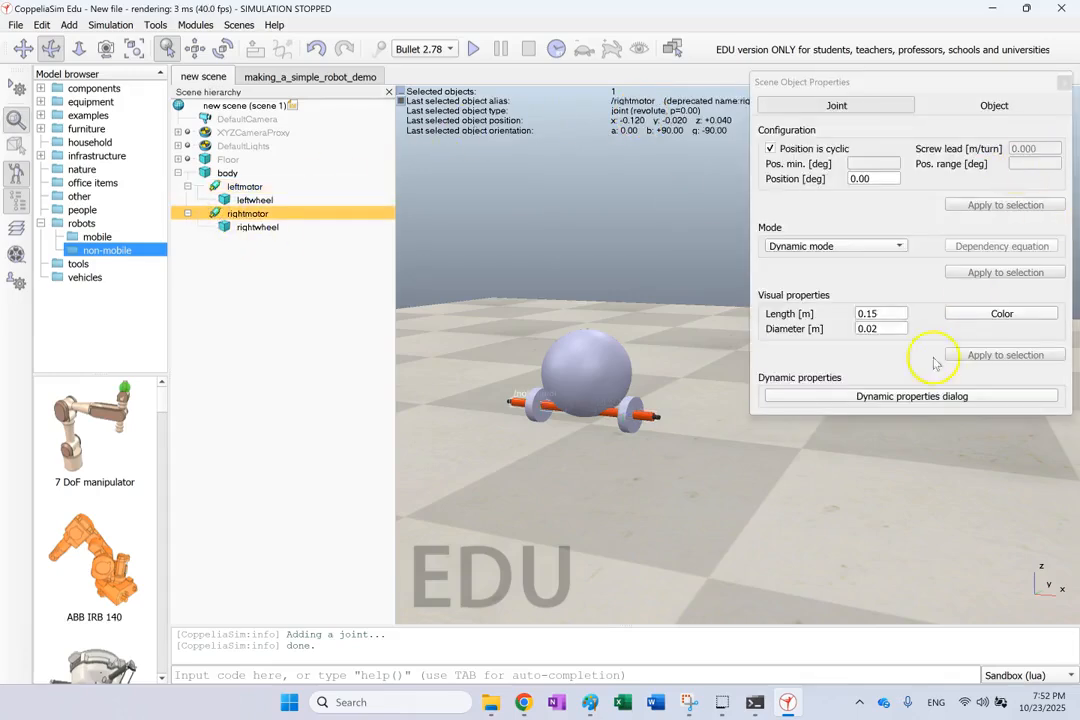
{"action": "left_click", "coordinate": [915, 396]}
{"action": "left_click", "coordinate": [1045, 108]}
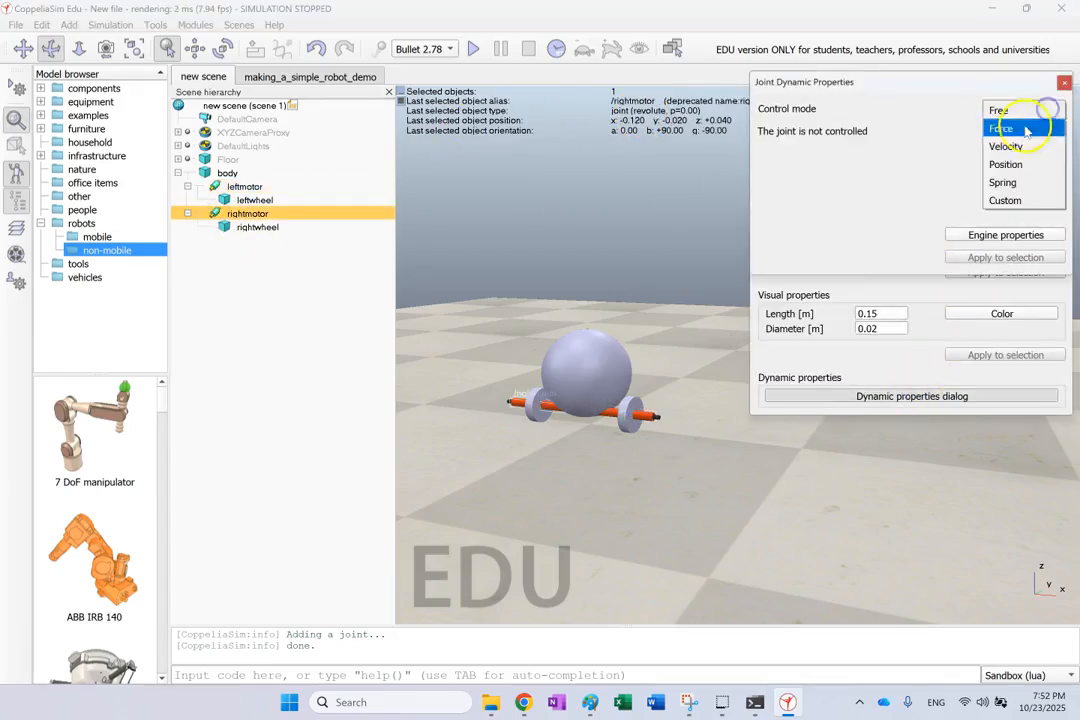
{"action": "left_click", "coordinate": [1018, 146]}
{"action": "left_click_drag", "start_coordinate": [1046, 130], "coordinate": [977, 130]}
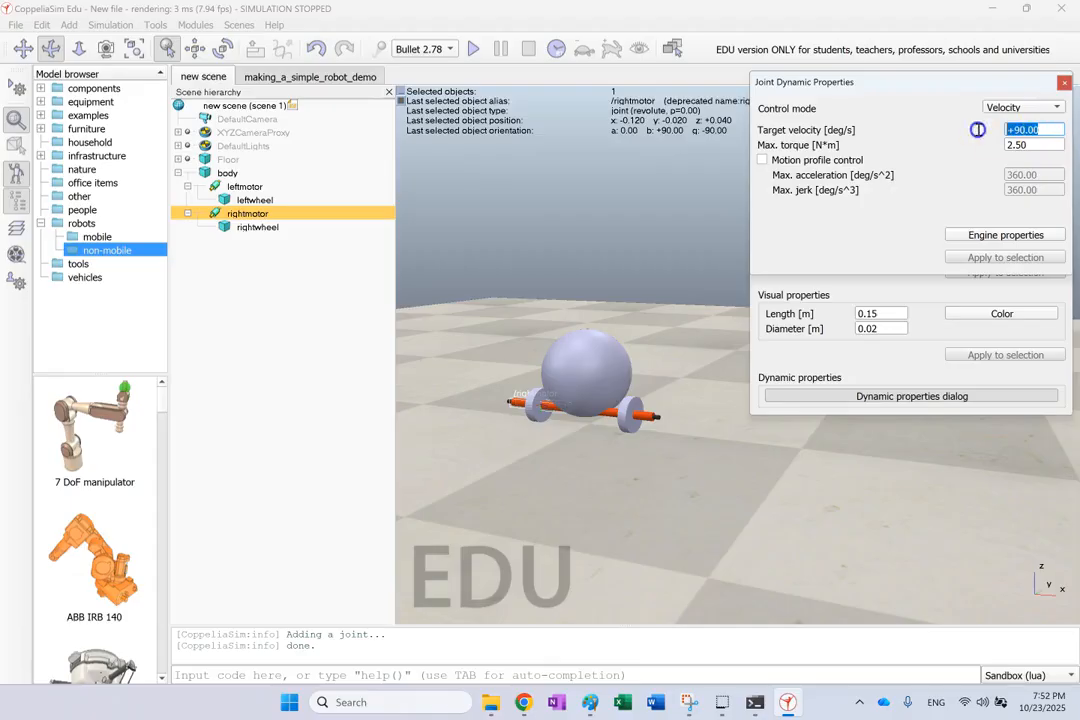
{"action": "left_click", "coordinate": [1041, 145]}
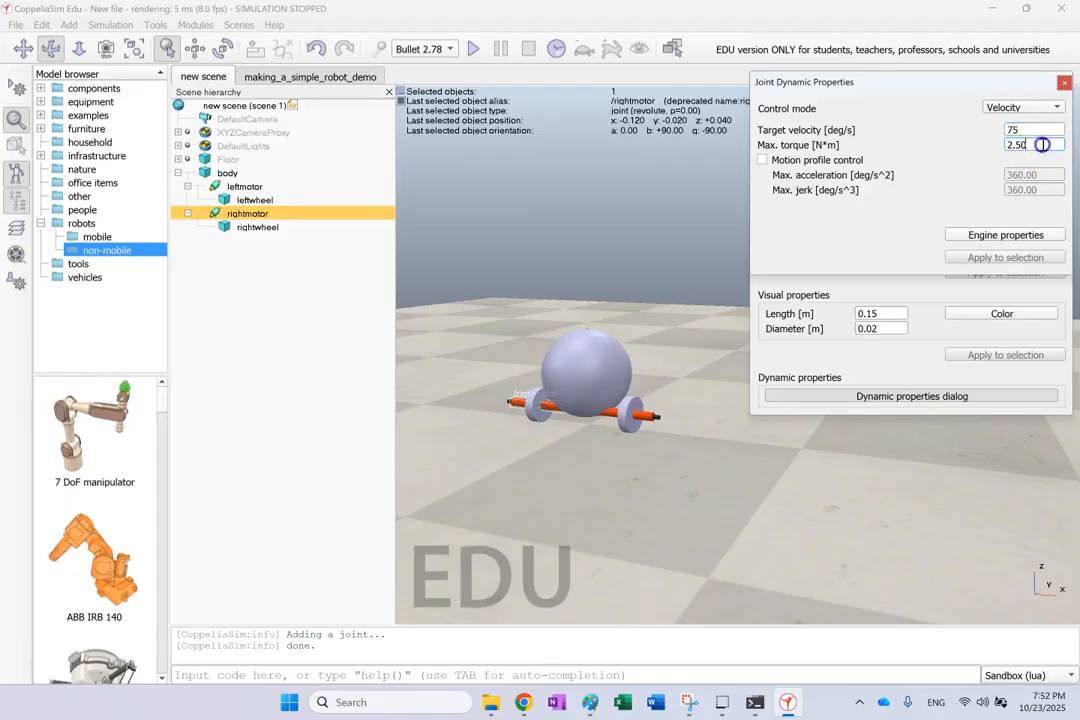
{"action": "left_click", "coordinate": [1064, 83]}
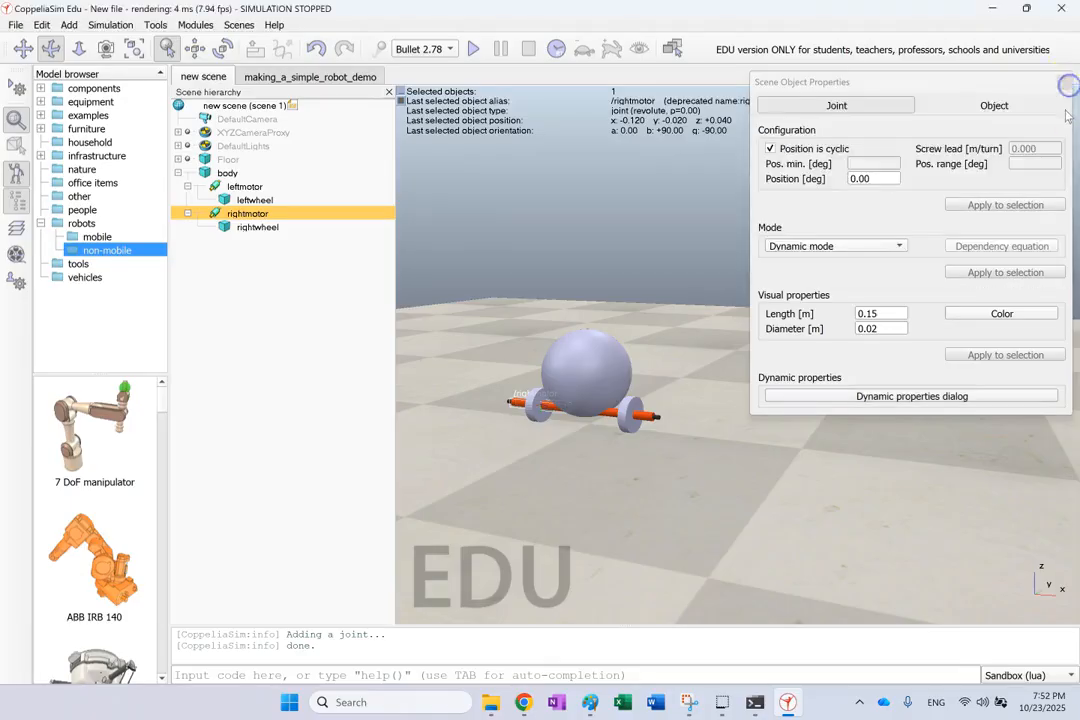
{"action": "left_click", "coordinate": [1068, 78]}
Run the simulation to watch how the two-wheeled robot moves, and stop it again.
{"action": "left_click_drag", "start_coordinate": [797, 287], "coordinate": [724, 349]}
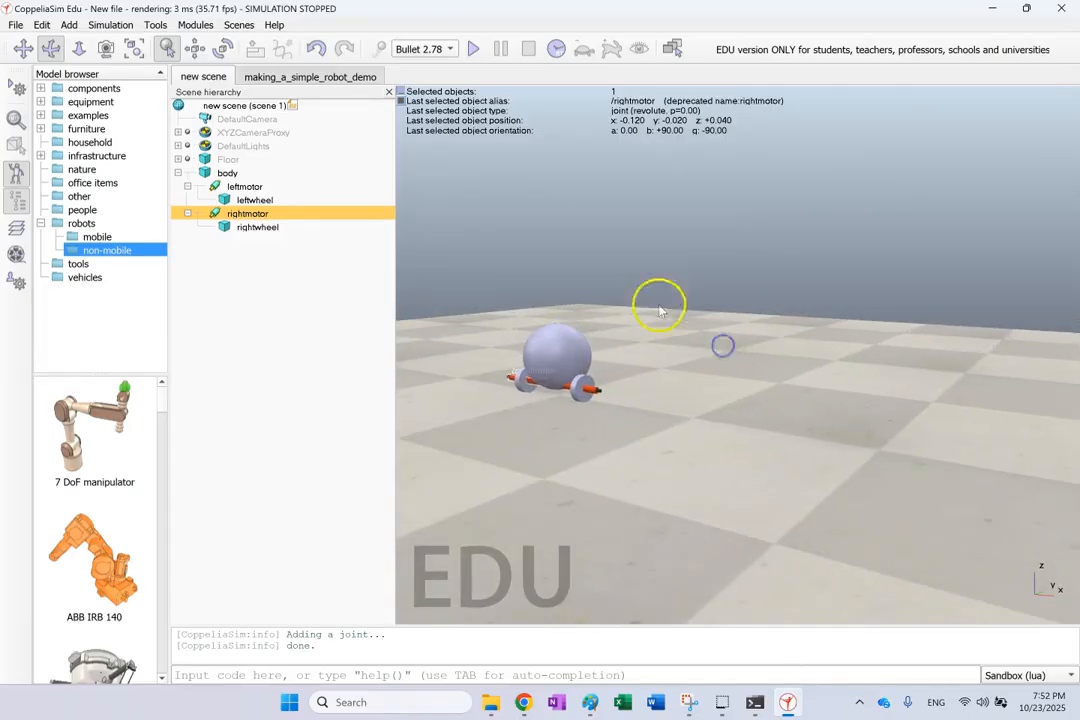
{"action": "scroll", "coordinate": [622, 306], "scroll_direction": "down", "scroll_amount": 5}
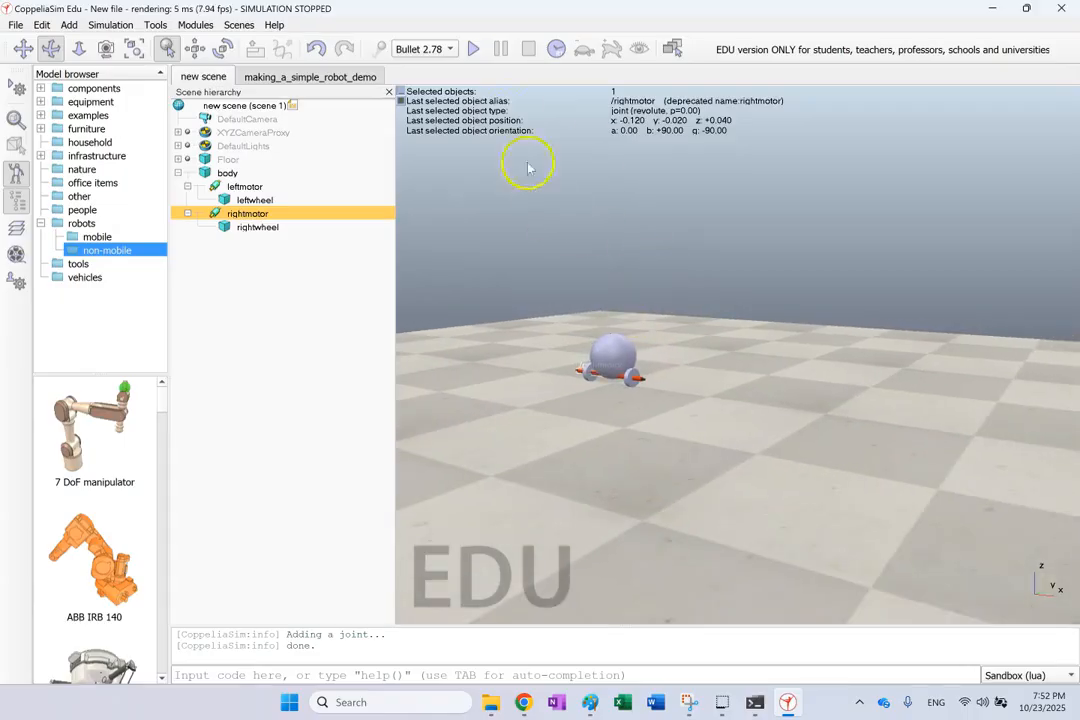
{"action": "left_click", "coordinate": [473, 50]}
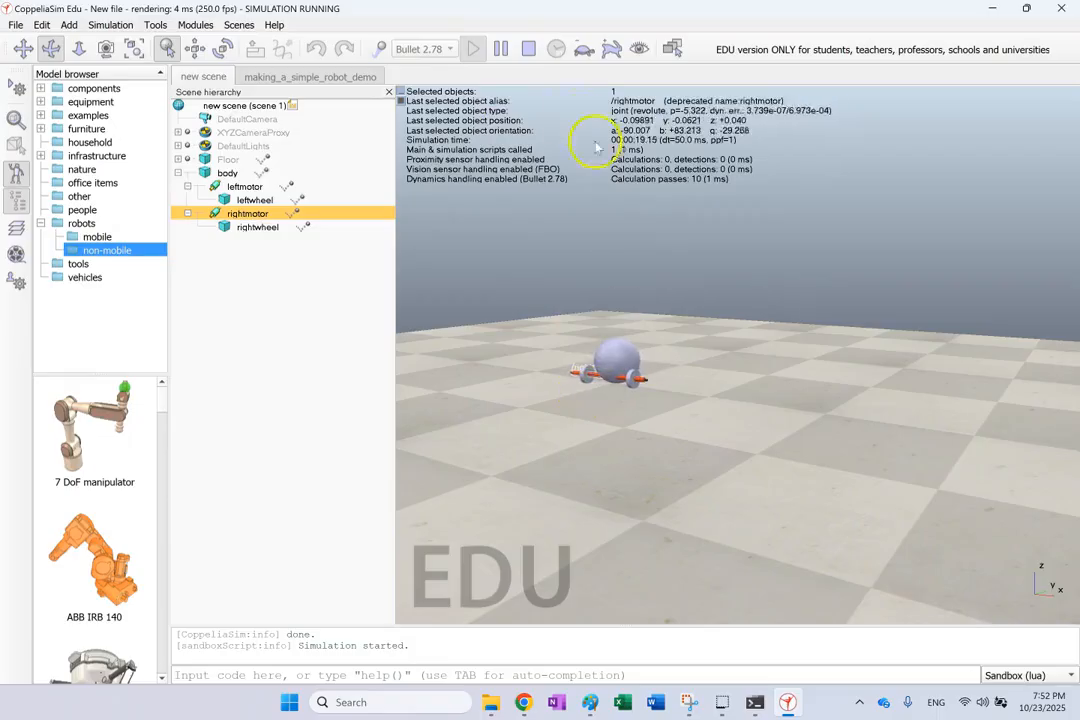
{"action": "left_click", "coordinate": [528, 48]}
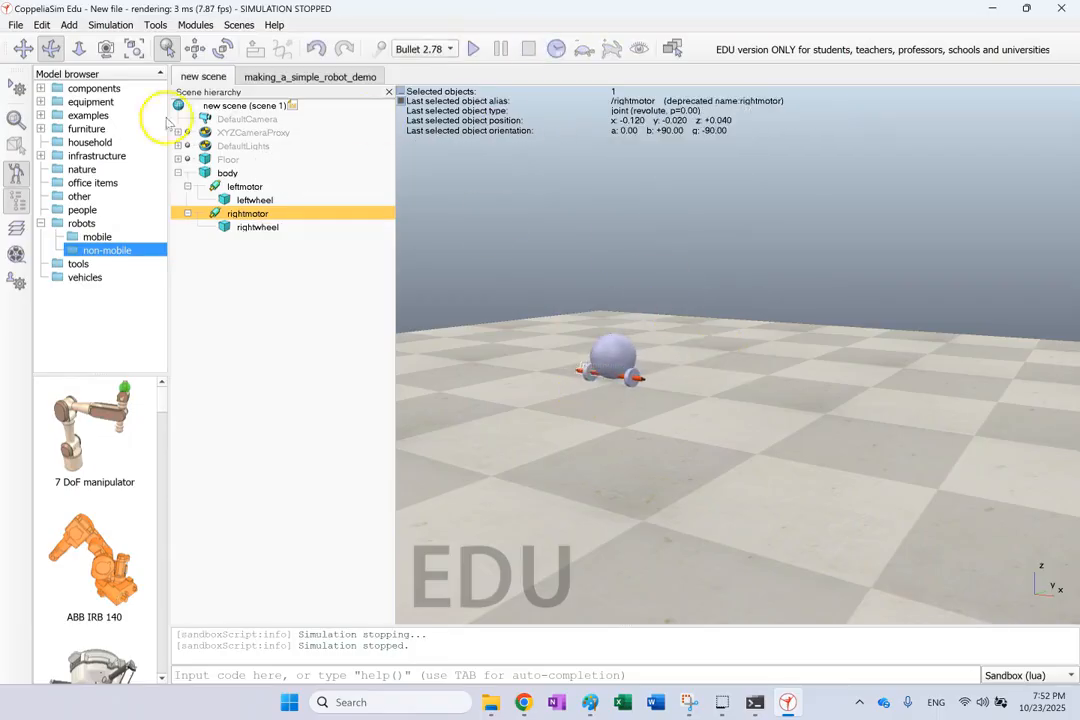
{"action": "left_click_drag", "start_coordinate": [710, 445], "coordinate": [563, 369]}
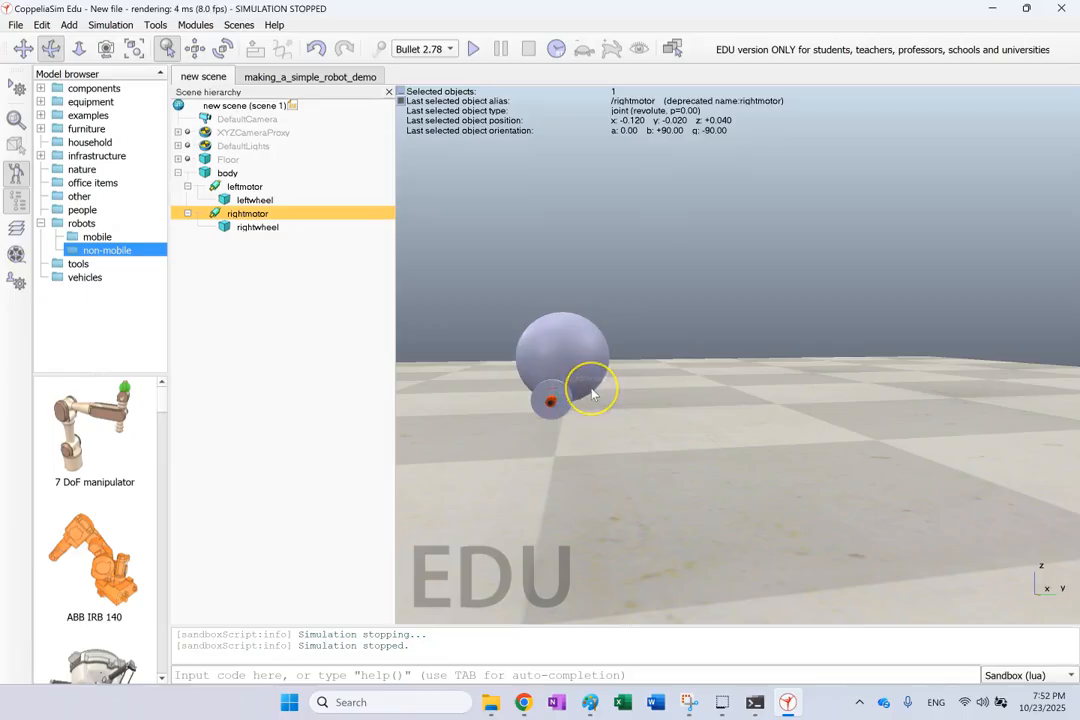
{"action": "left_click_drag", "start_coordinate": [631, 398], "coordinate": [622, 405]}
{"action": "right_click", "coordinate": [610, 404]}
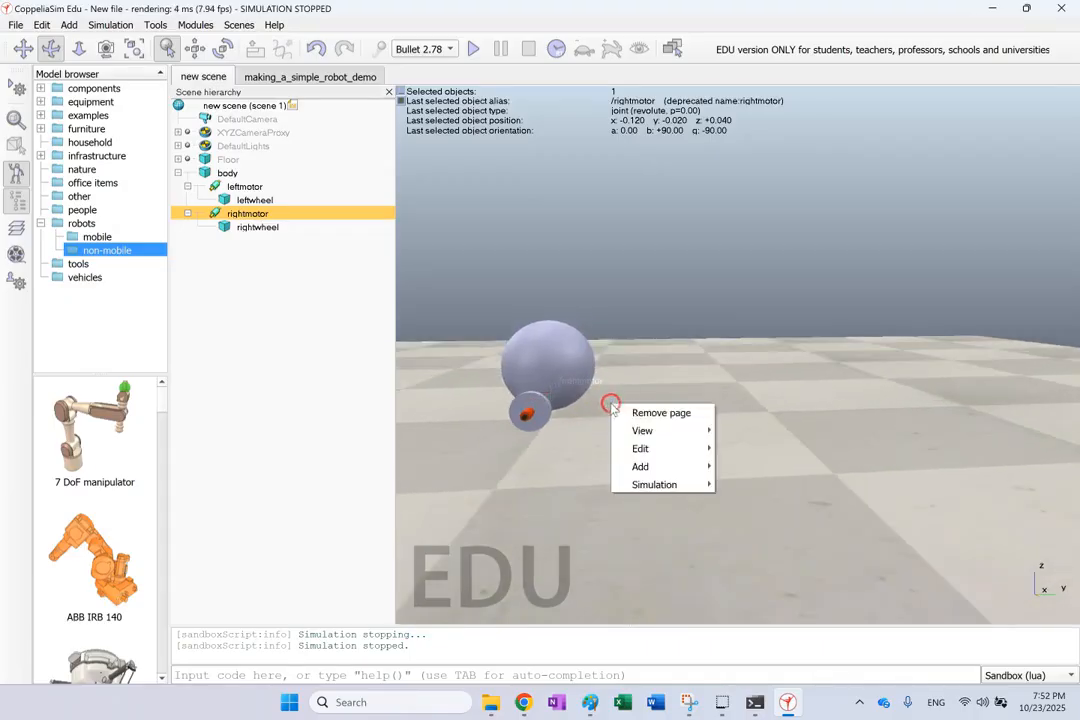
{"action": "mouse_move", "coordinate": [655, 448]}
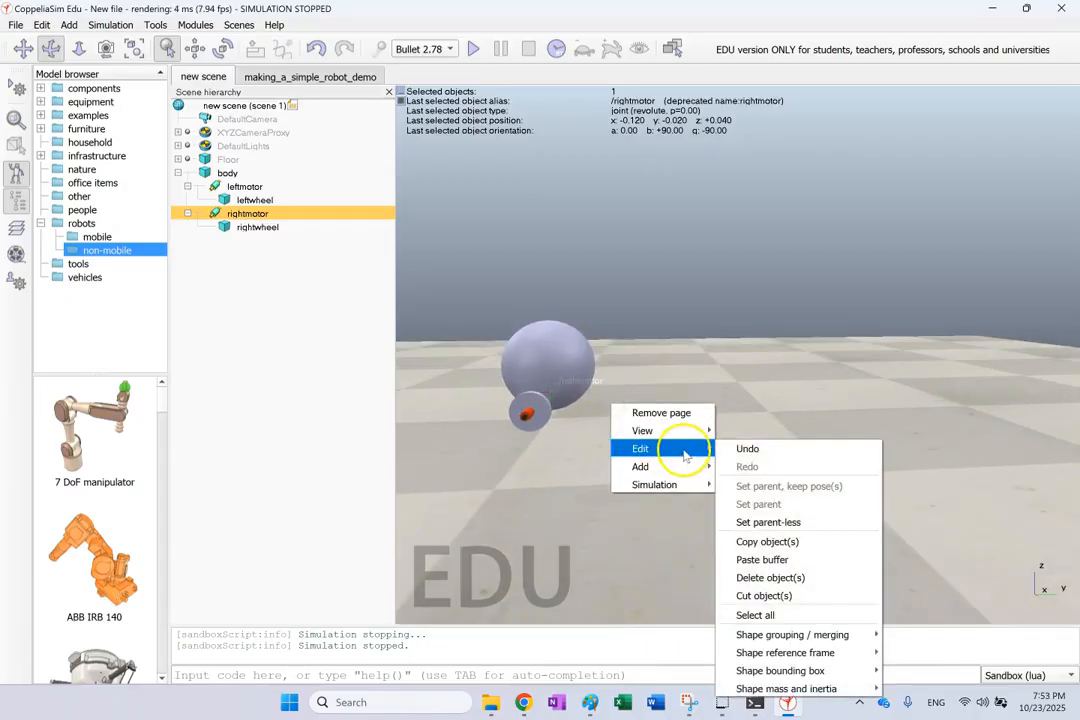
{"action": "mouse_move", "coordinate": [690, 466]}
{"action": "mouse_move", "coordinate": [779, 488]}
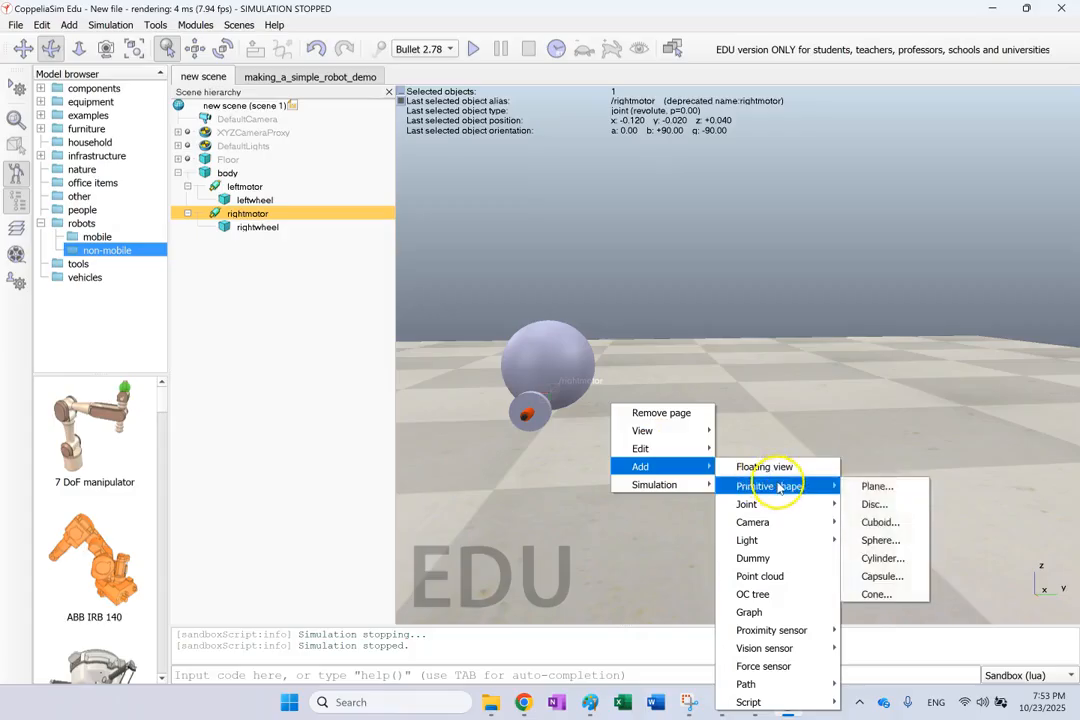
{"action": "left_click", "coordinate": [889, 559]}
{"action": "left_click", "coordinate": [677, 417]}
Add a dynamic and respondable primitive sphere with an X-size of 0.05 m to the scene.
{"action": "right_click", "coordinate": [677, 420]}
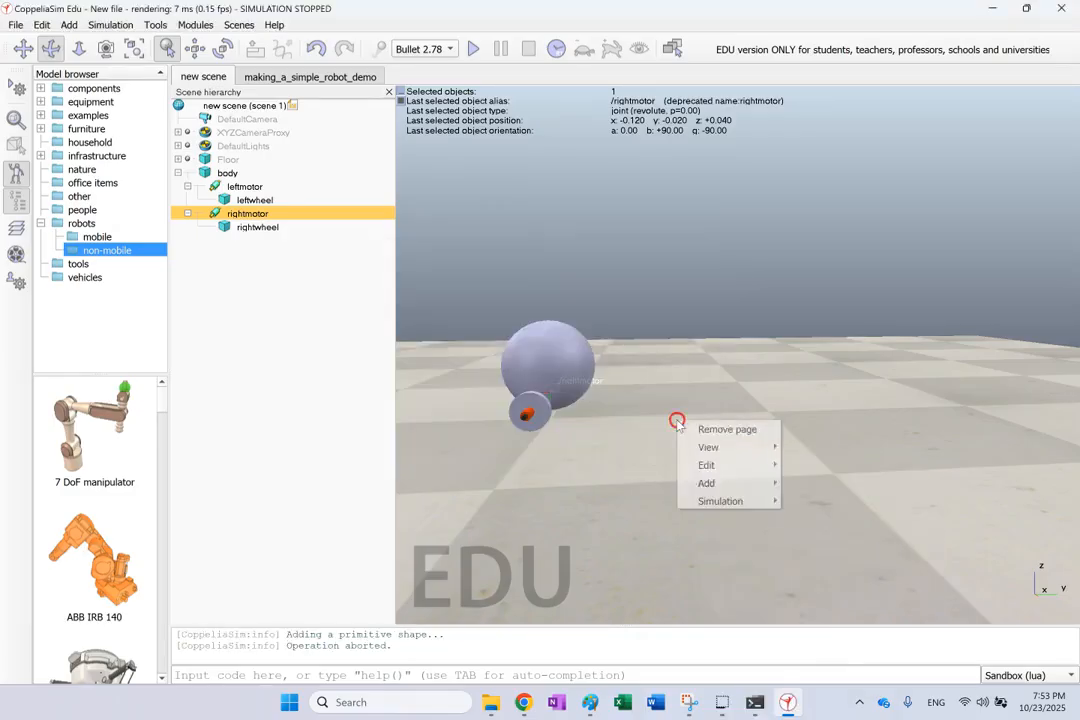
{"action": "mouse_move", "coordinate": [730, 483]}
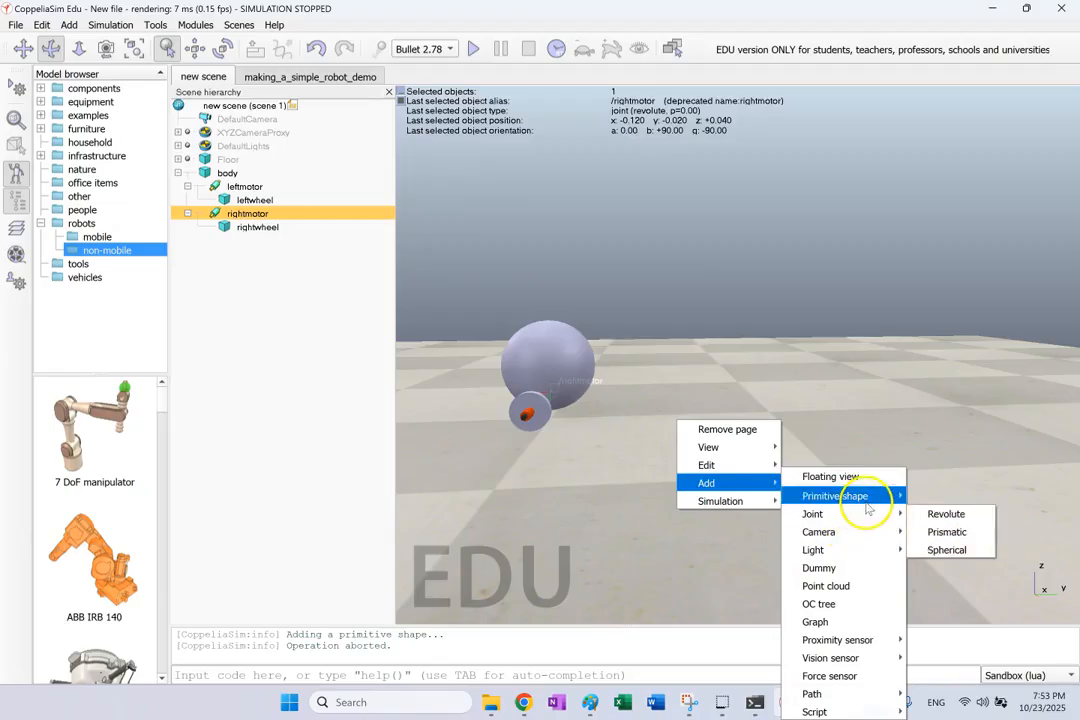
{"action": "mouse_move", "coordinate": [866, 500]}
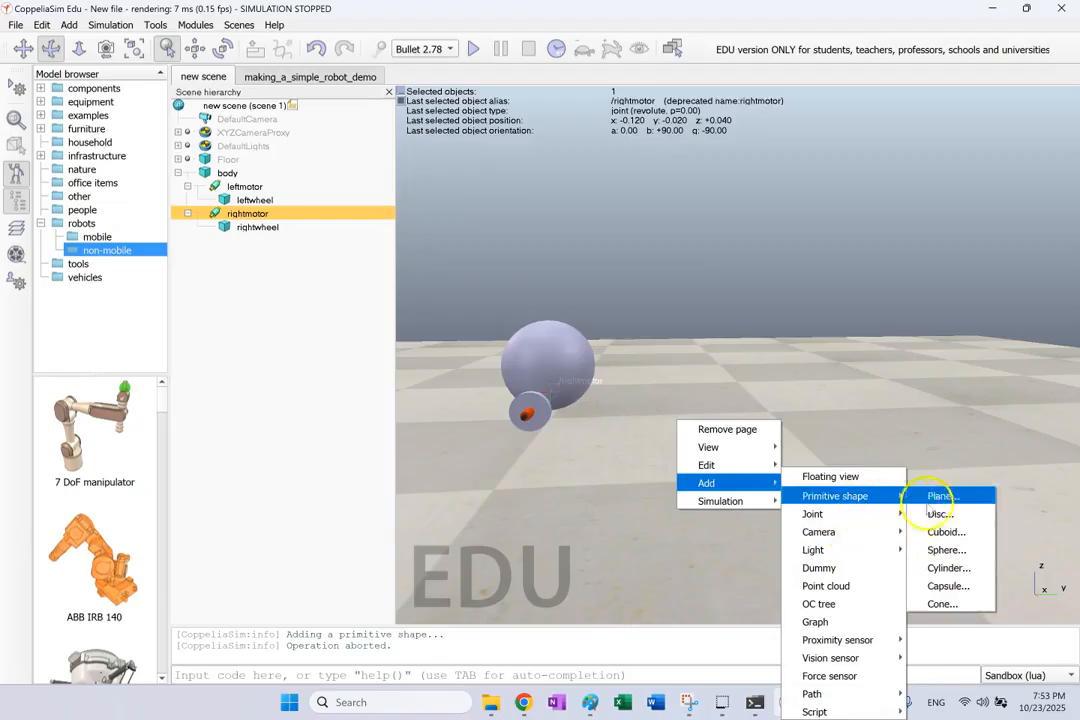
{"action": "left_click", "coordinate": [966, 558]}
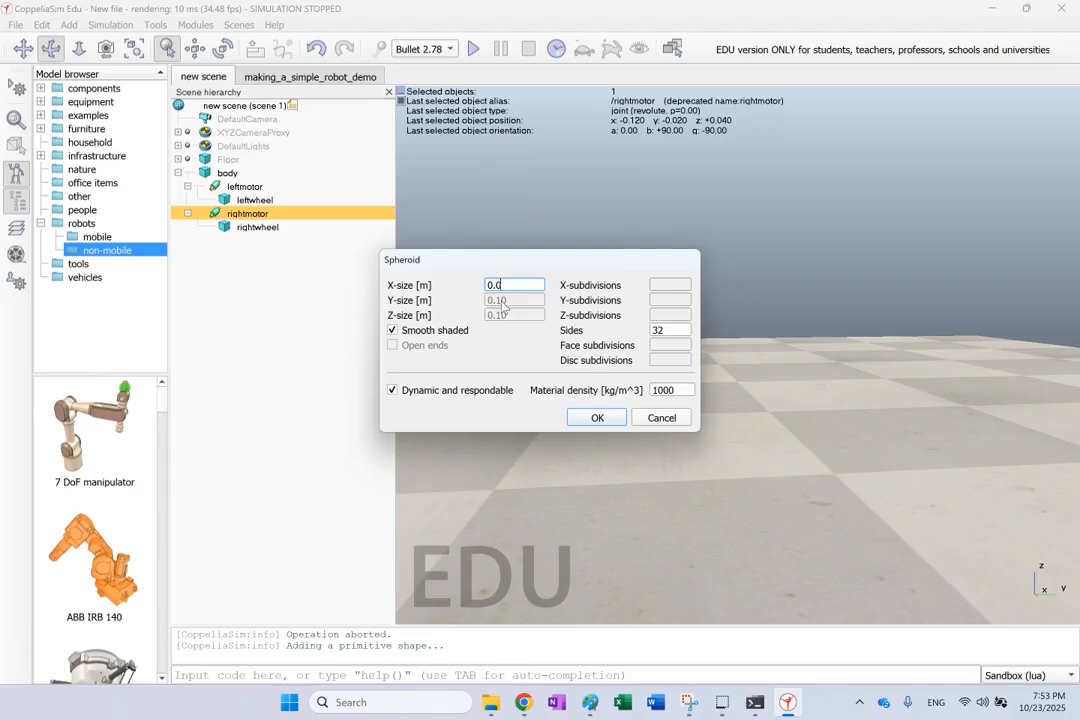
{"action": "left_click", "coordinate": [611, 418]}
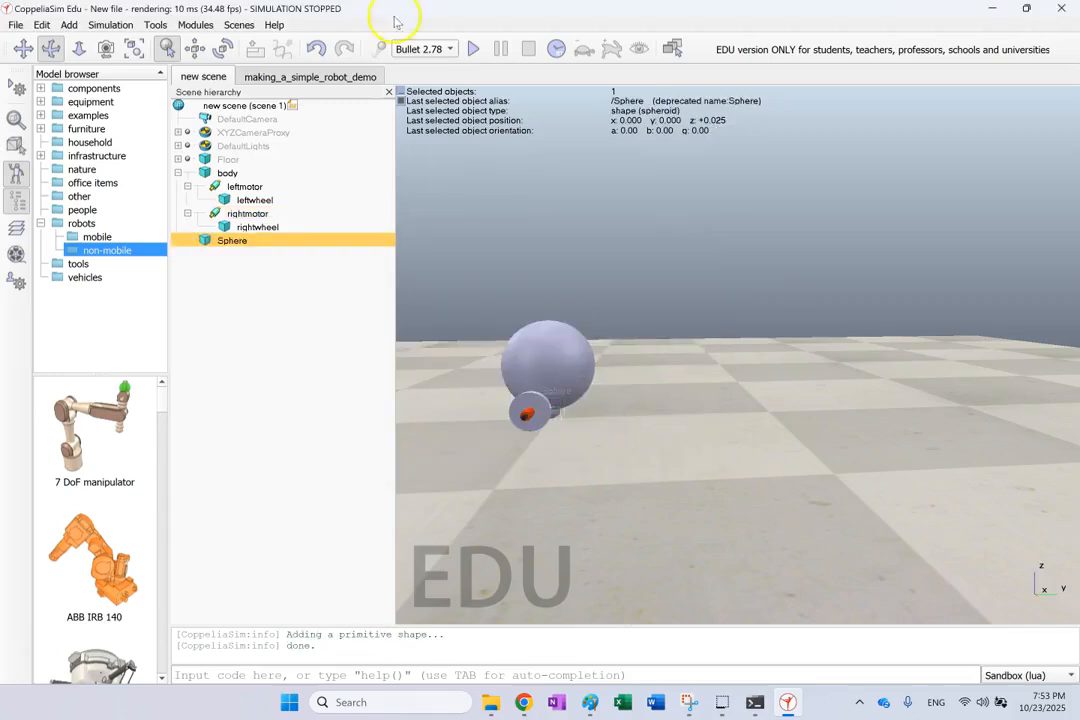
Set the new sphere's Y-coordinate to 0.06 m relative to World.
{"action": "left_click", "coordinate": [196, 48]}
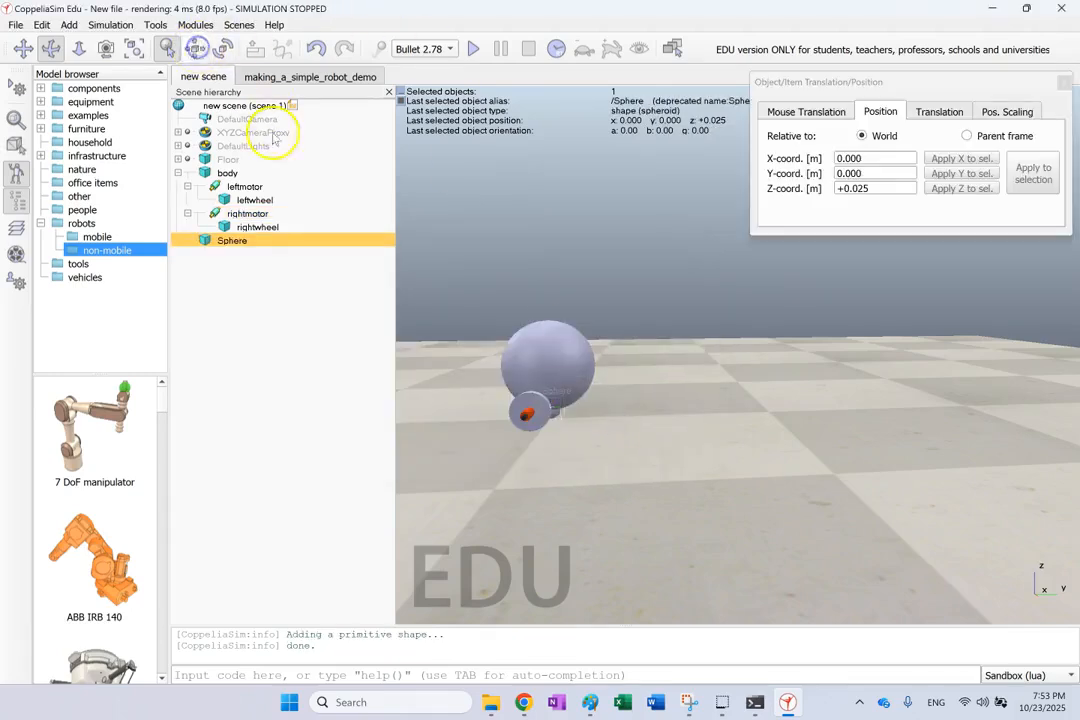
{"action": "left_click", "coordinate": [853, 173]}
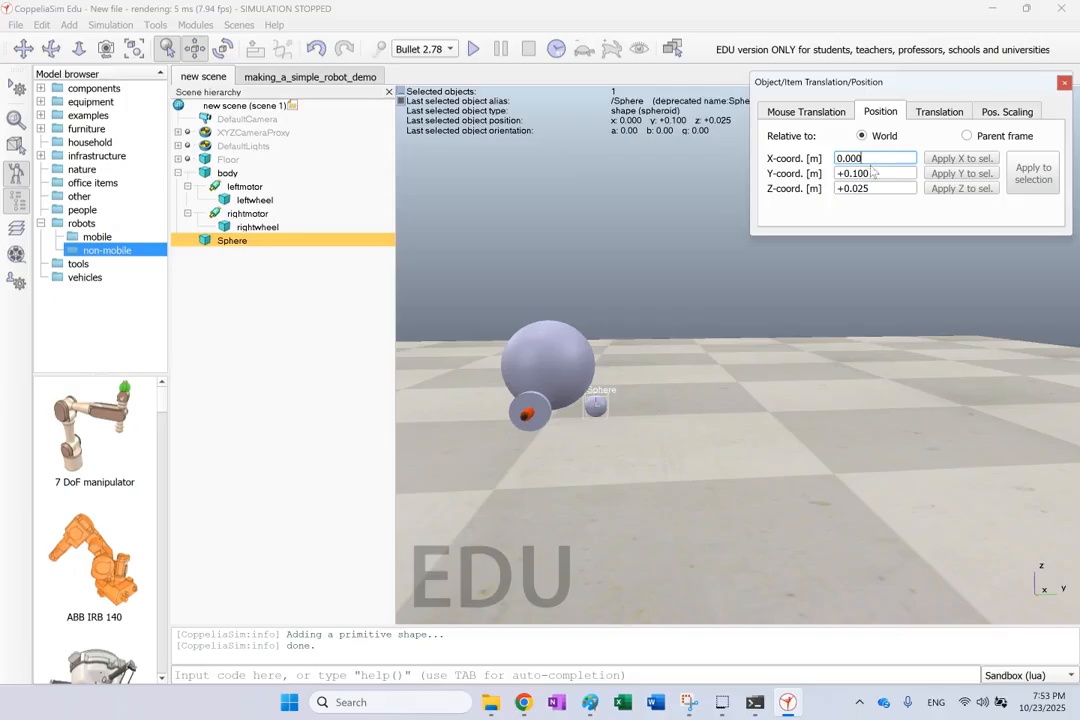
{"action": "left_click", "coordinate": [870, 172]}
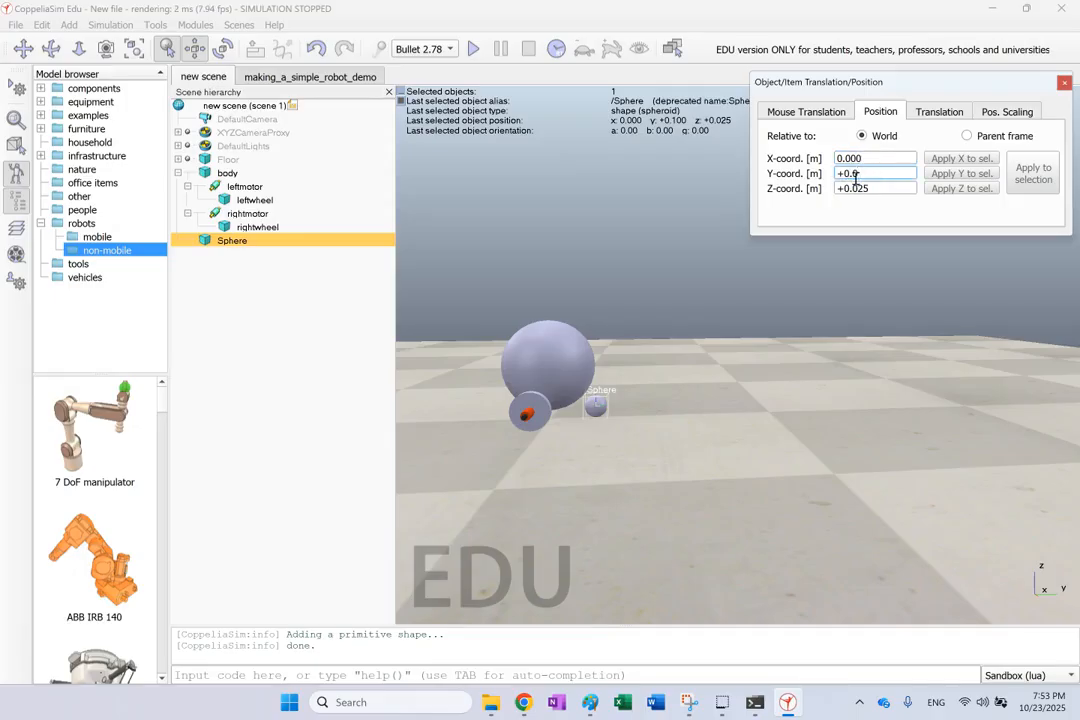
{"action": "type", "text": "6"}
{"action": "left_click", "coordinate": [875, 158]}
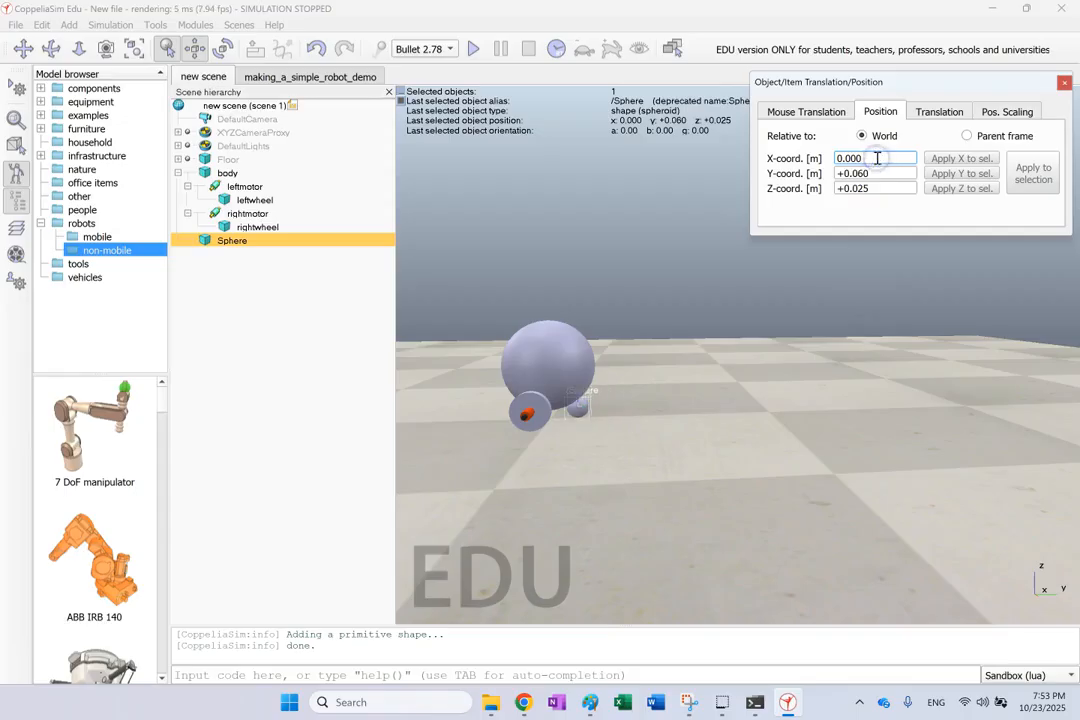
{"action": "left_click", "coordinate": [1015, 110]}
{"action": "left_click", "coordinate": [1062, 84]}
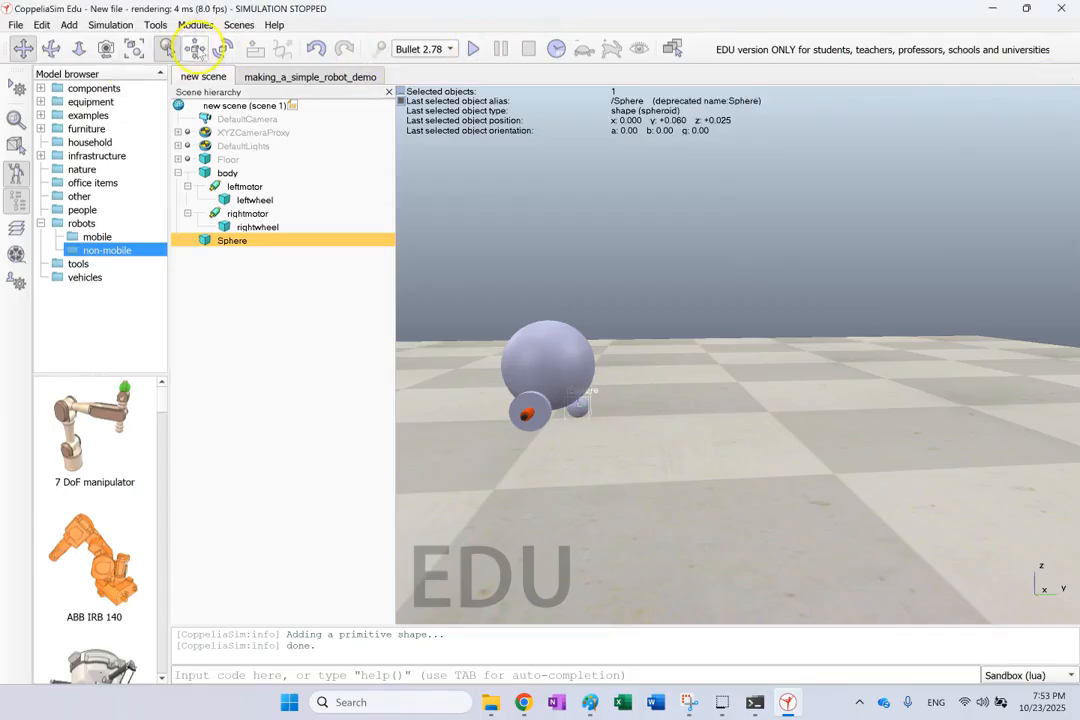
Examine how the small sphere sits relative to the body and wheels, and look through its scene object properties.
{"action": "left_click", "coordinate": [50, 48]}
{"action": "right_click_drag", "start_coordinate": [716, 343], "coordinate": [634, 333]}
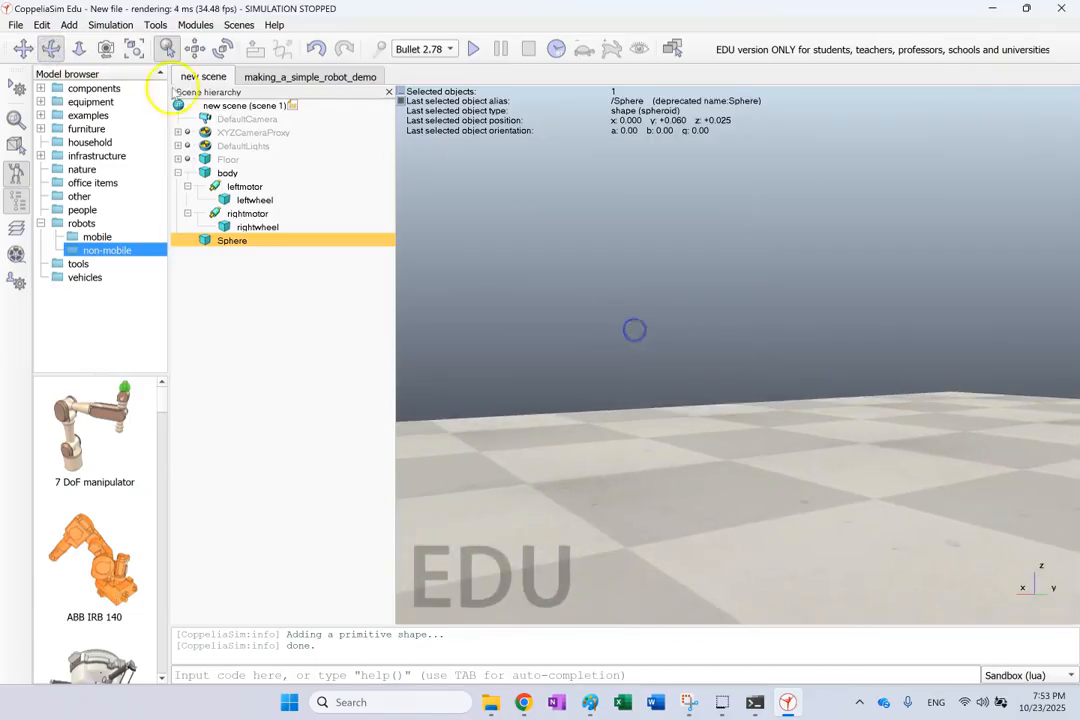
{"action": "left_click", "coordinate": [22, 48]}
{"action": "left_click_drag", "start_coordinate": [903, 496], "coordinate": [341, 457]}
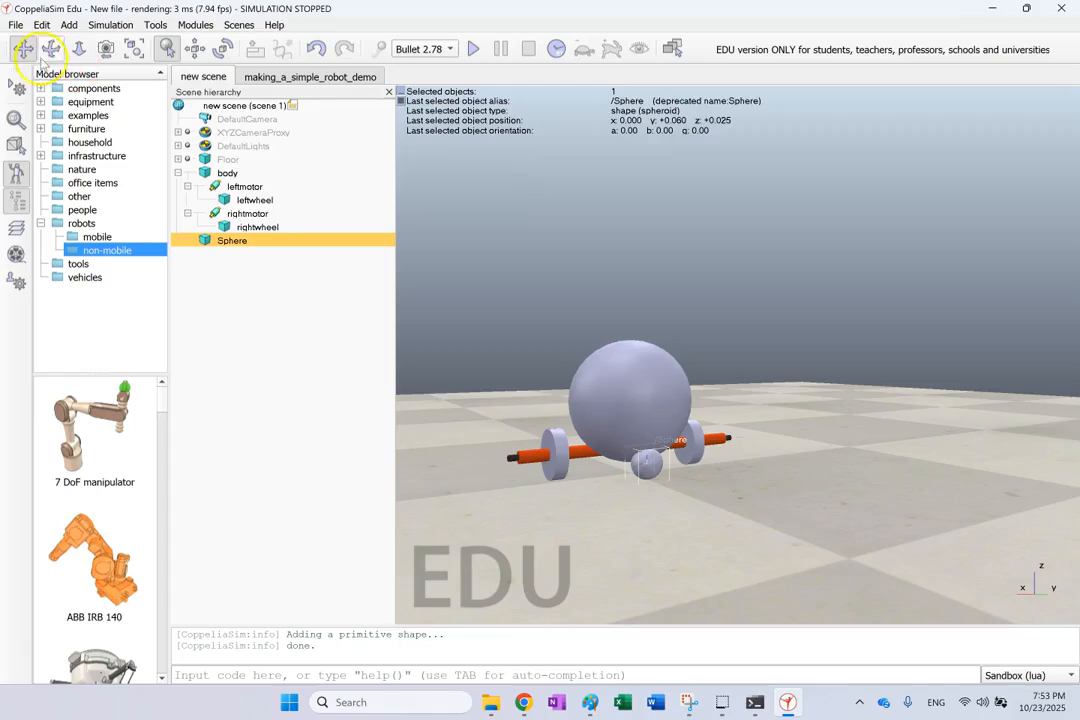
{"action": "left_click", "coordinate": [50, 48]}
{"action": "left_click_drag", "start_coordinate": [622, 318], "coordinate": [830, 383]}
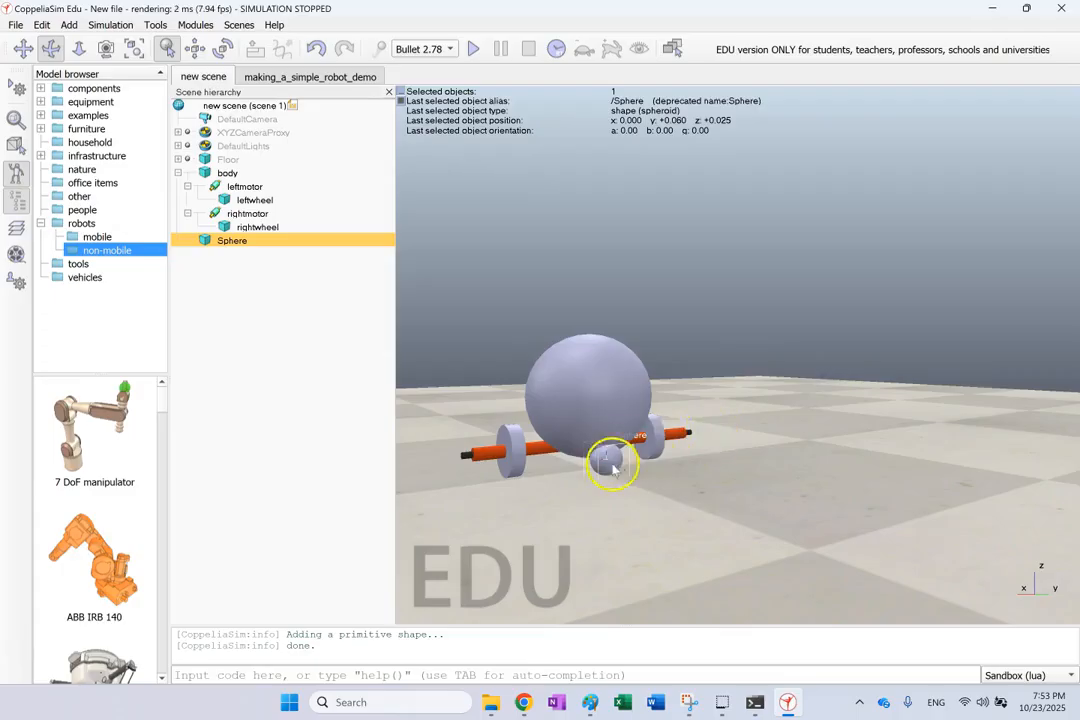
{"action": "double_click", "coordinate": [205, 242]}
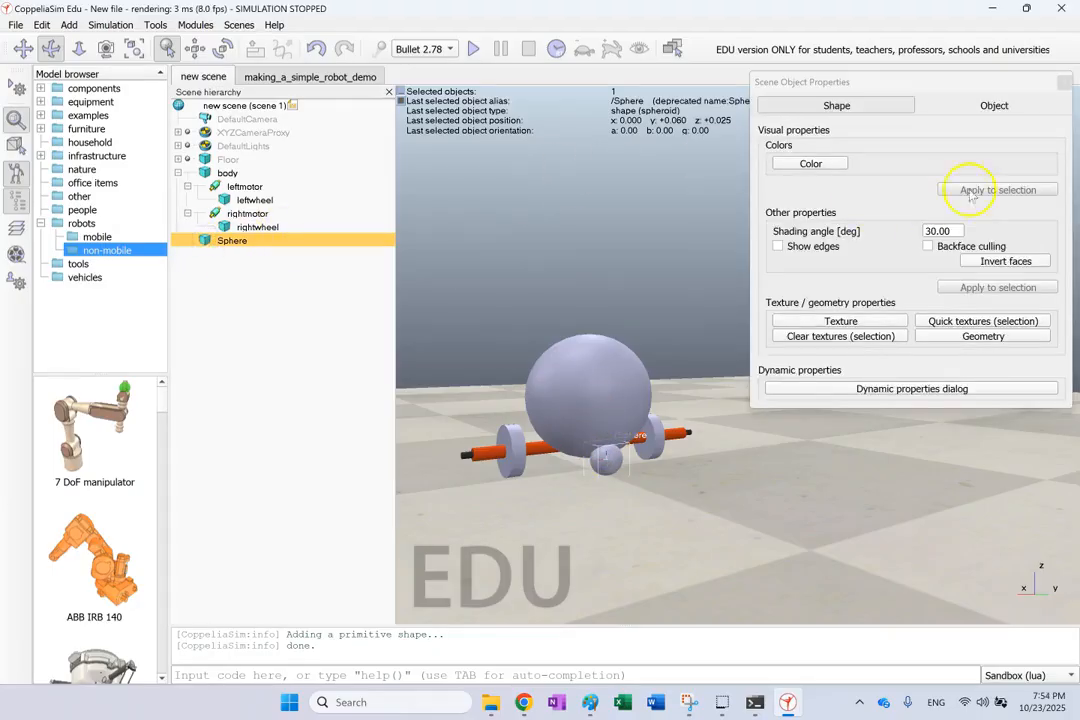
{"action": "left_click", "coordinate": [1002, 104]}
{"action": "left_click", "coordinate": [922, 362]}
{"action": "left_click", "coordinate": [1008, 361]}
{"action": "left_click", "coordinate": [923, 377]}
{"action": "left_click", "coordinate": [1063, 82]}
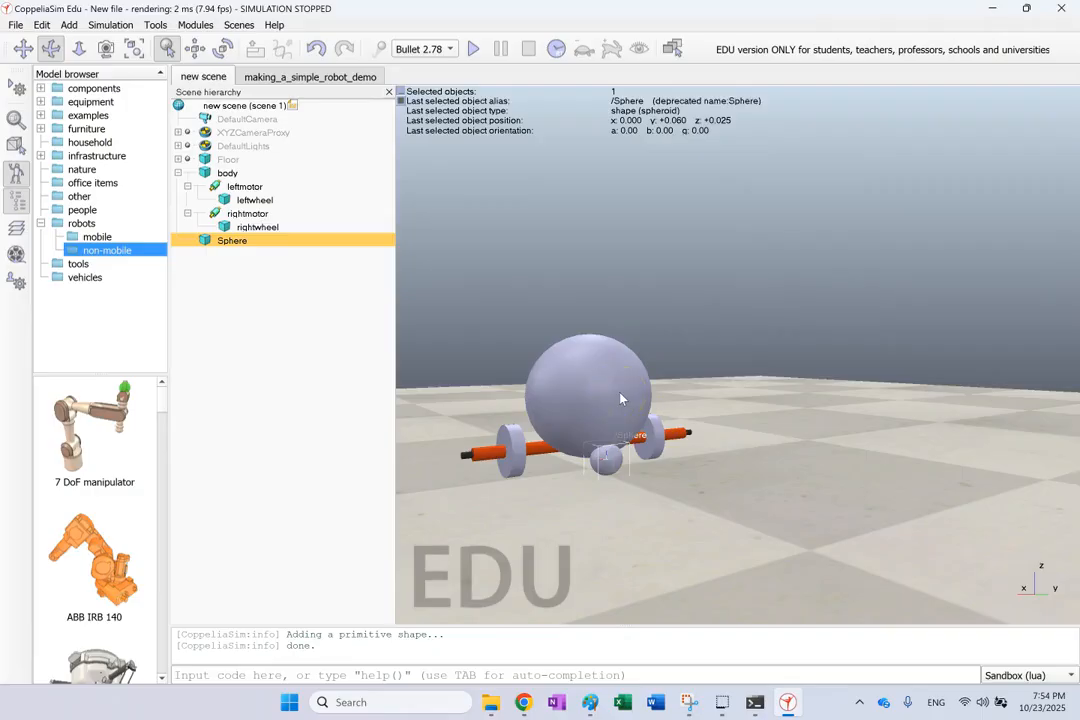
Resize the small sphere's bounding box to 0.03 m in X, Y and Z, keeping its proportions.
{"action": "double_click", "coordinate": [204, 241]}
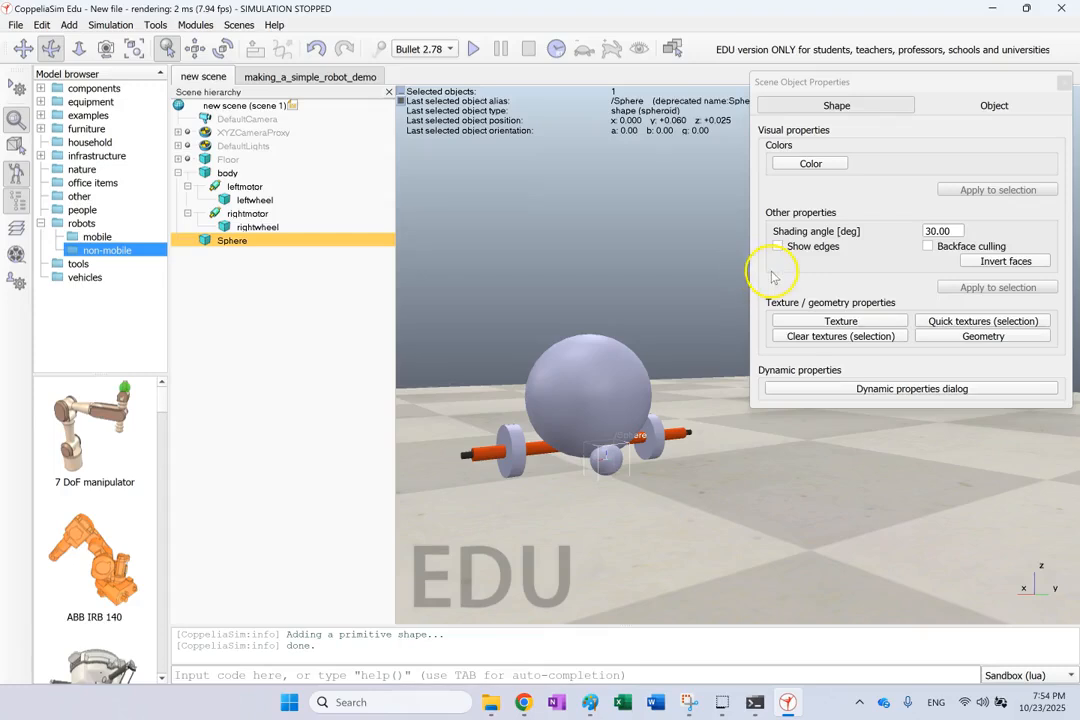
{"action": "left_click", "coordinate": [983, 337]}
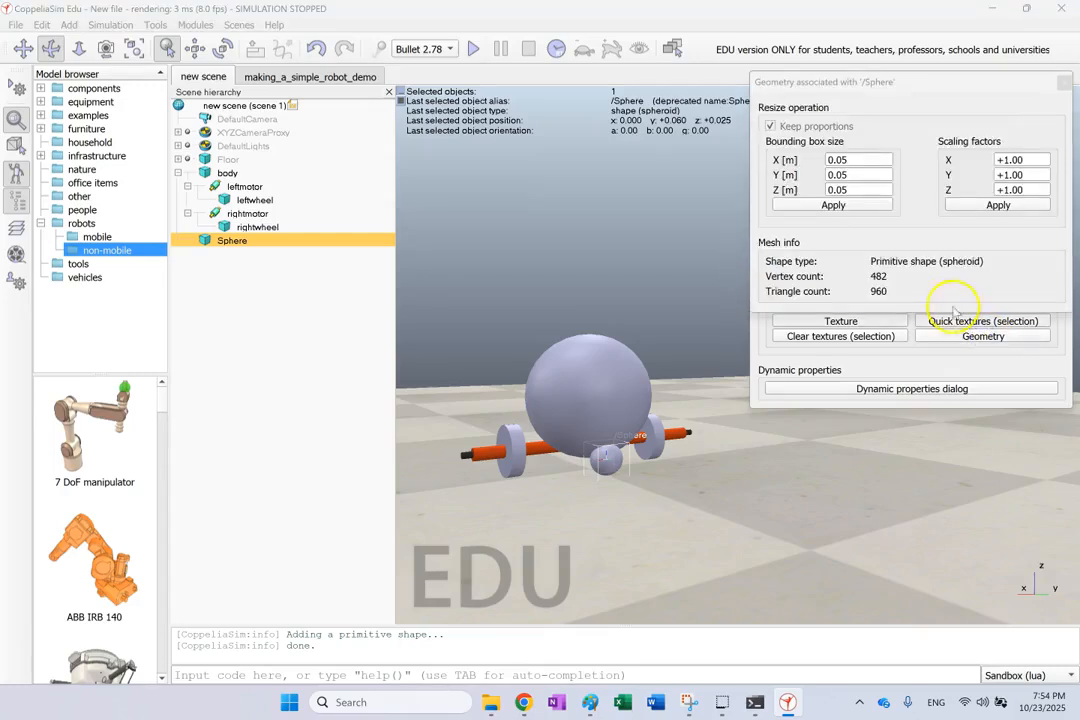
{"action": "left_click", "coordinate": [846, 161]}
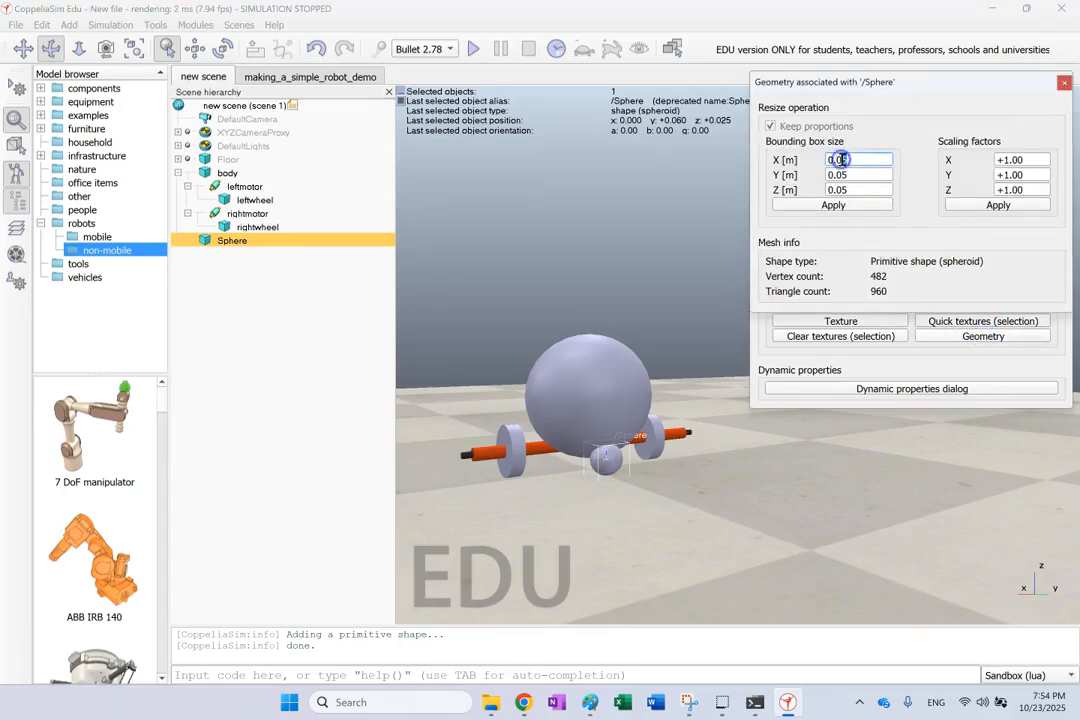
{"action": "type", "text": "3"}
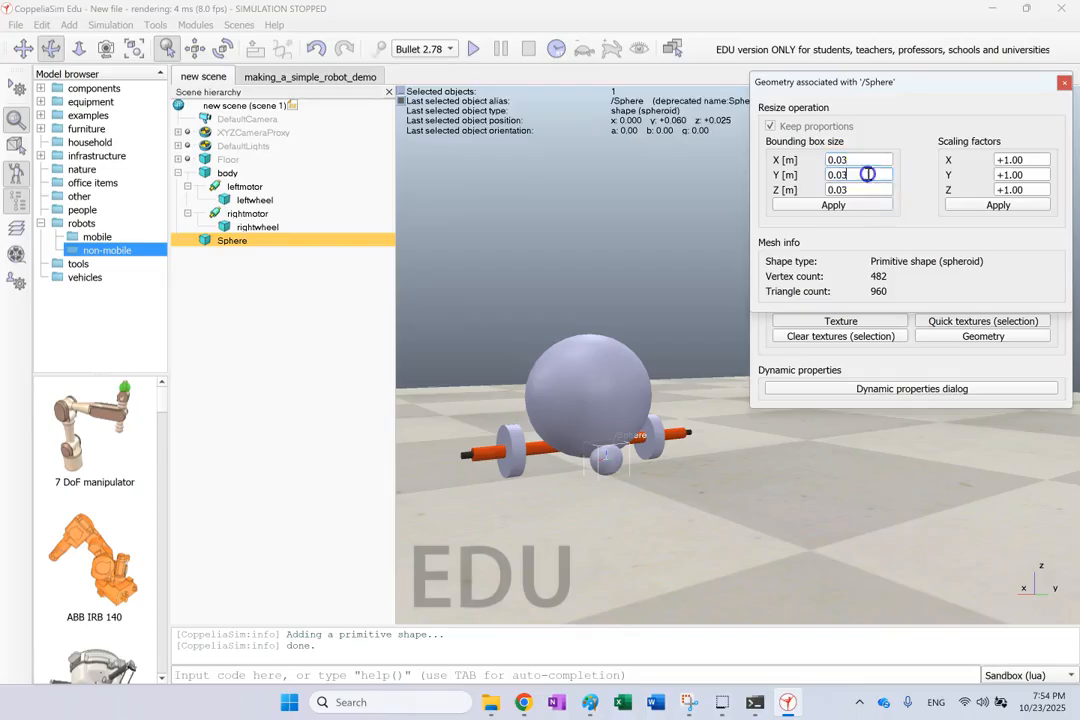
{"action": "left_click", "coordinate": [845, 206]}
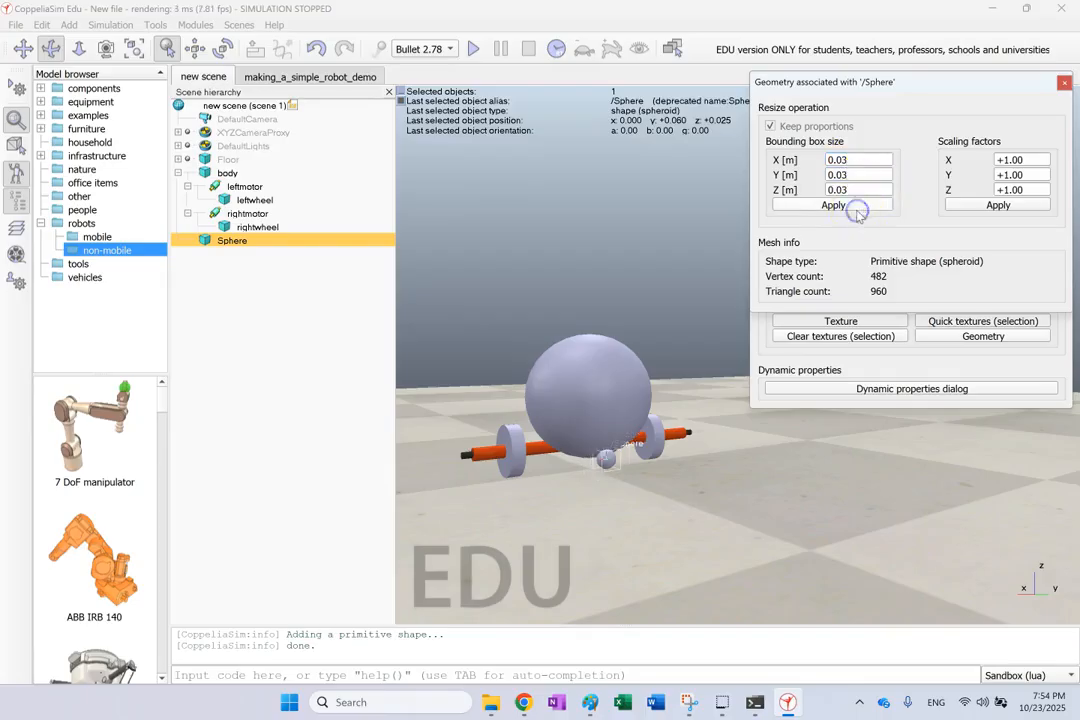
{"action": "left_click", "coordinate": [1064, 83]}
{"action": "left_click", "coordinate": [1066, 85]}
Examine the resized small sphere's position relative to the body, wheels and floor from the side of the robot.
{"action": "left_click_drag", "start_coordinate": [718, 405], "coordinate": [762, 404]}
{"action": "scroll", "coordinate": [1047, 406], "scroll_direction": "up", "scroll_amount": 2}
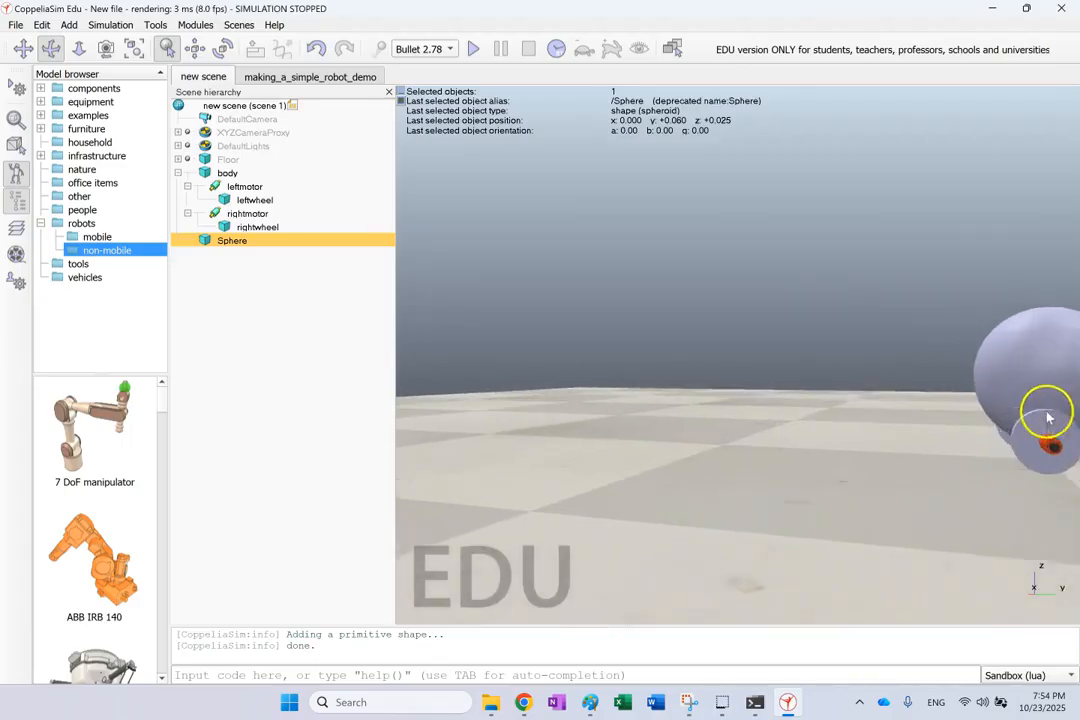
{"action": "scroll", "coordinate": [1047, 413], "scroll_direction": "up", "scroll_amount": 2}
{"action": "left_click", "coordinate": [29, 51]}
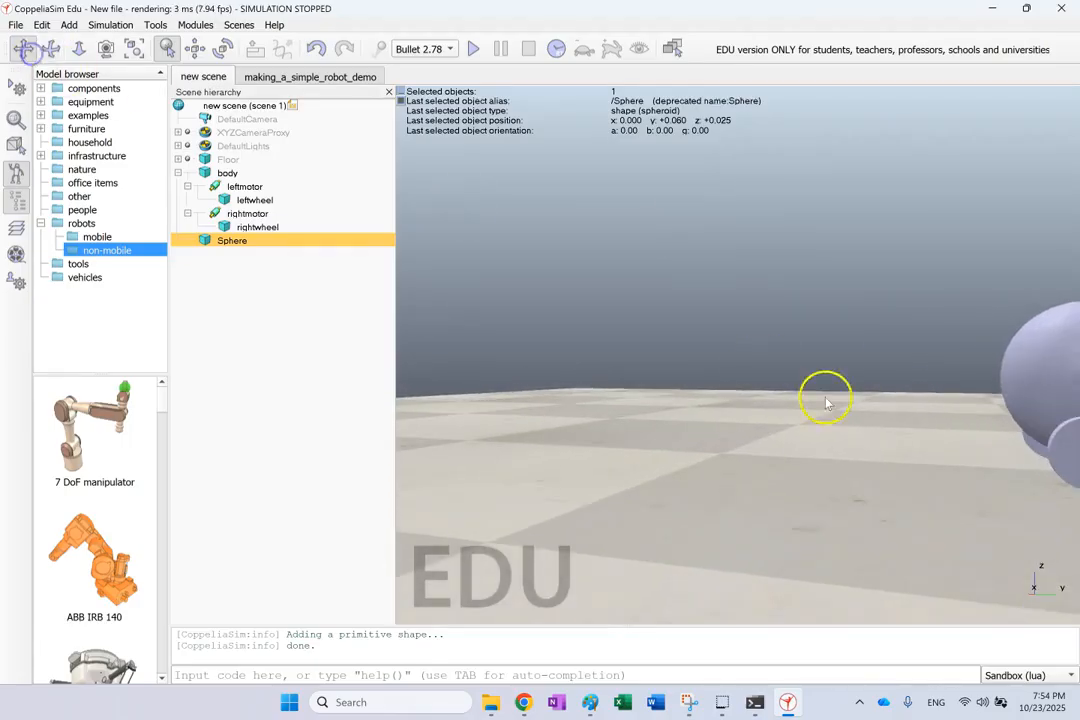
{"action": "left_click_drag", "start_coordinate": [826, 403], "coordinate": [506, 374]}
{"action": "left_click_drag", "start_coordinate": [670, 470], "coordinate": [830, 492]}
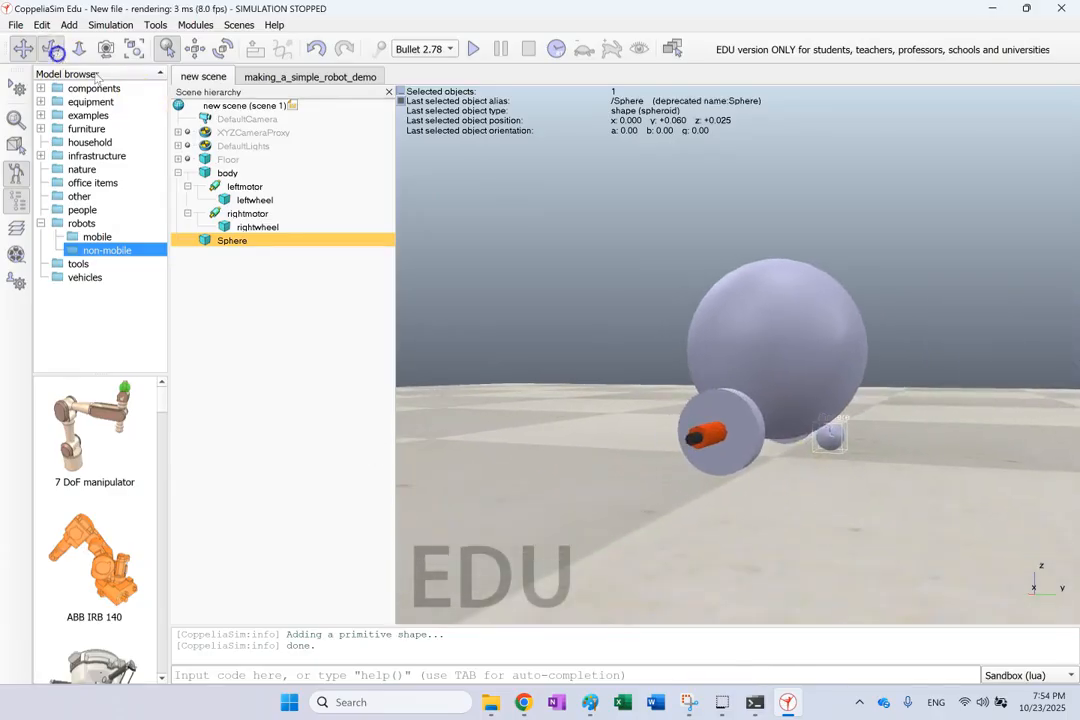
{"action": "left_click", "coordinate": [54, 50]}
{"action": "mouse_move", "coordinate": [861, 489]}
{"action": "left_mouse_down"}
{"action": "mouse_move", "coordinate": [861, 473]}
{"action": "mouse_move", "coordinate": [885, 475]}
{"action": "mouse_move", "coordinate": [854, 480]}
{"action": "left_mouse_up"}
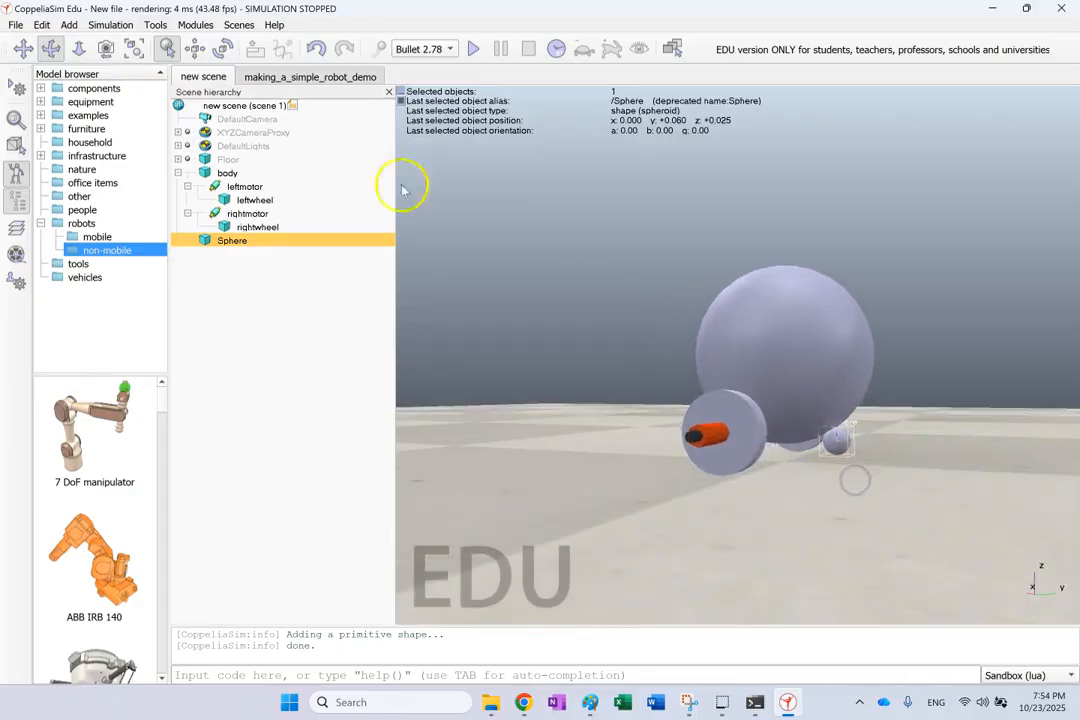
Set the small sphere's Z position relative to the world to 0.015 m and clear the selection.
{"action": "left_click", "coordinate": [167, 48]}
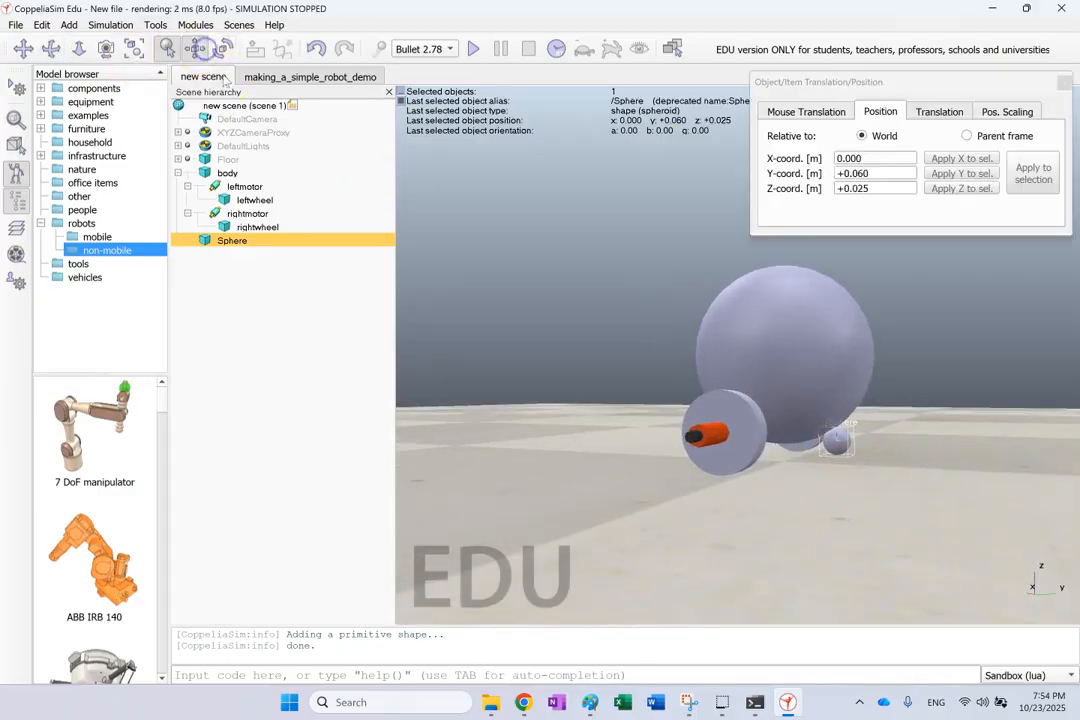
{"action": "left_click", "coordinate": [868, 187]}
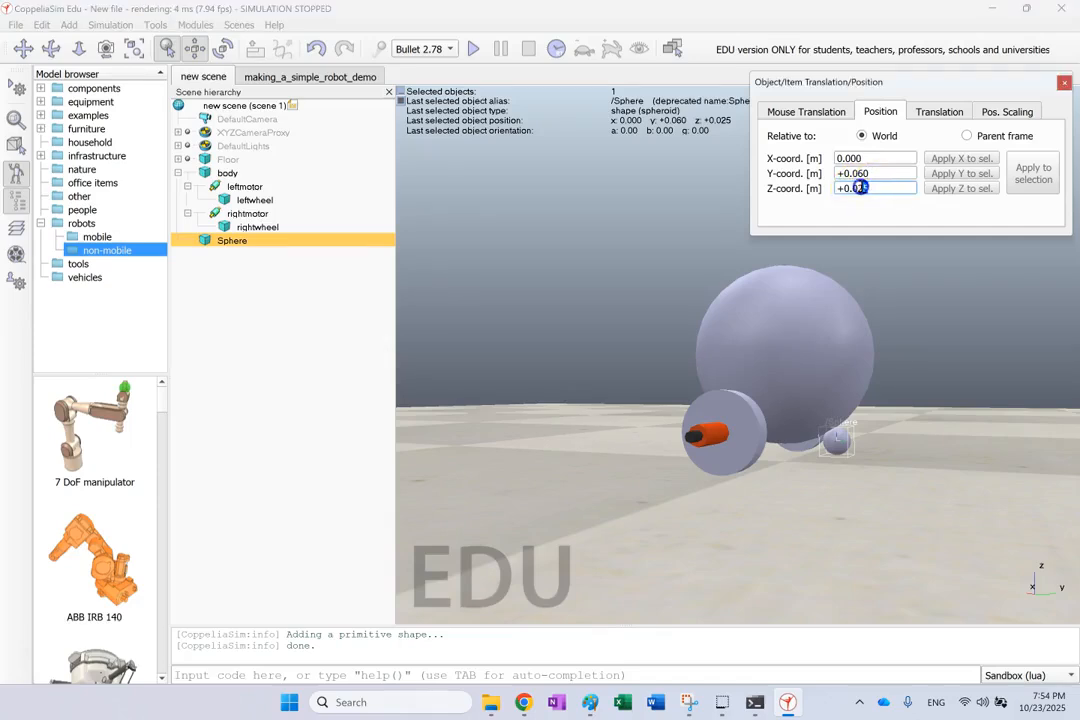
{"action": "left_click", "coordinate": [880, 175]}
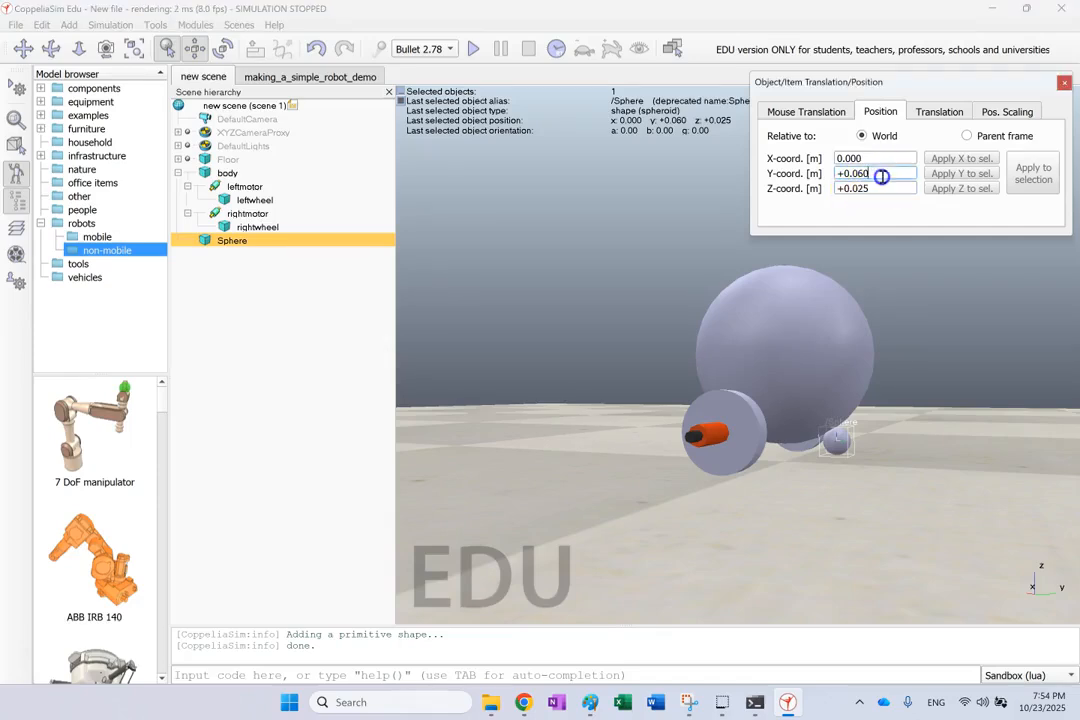
{"action": "left_click", "coordinate": [1062, 87]}
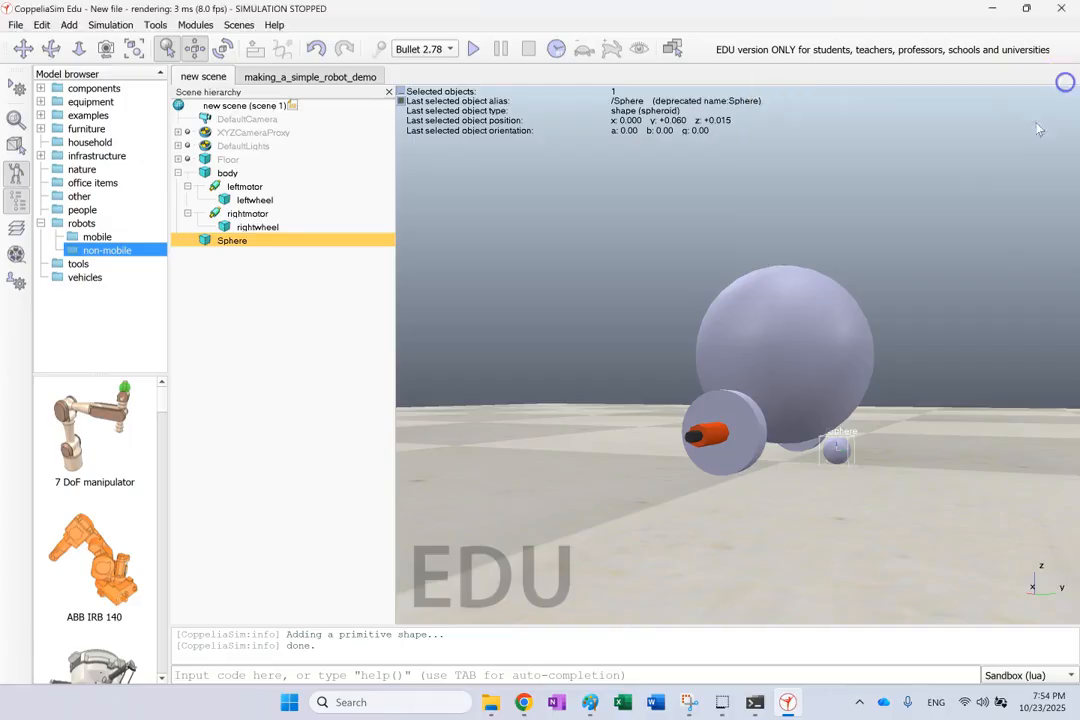
{"action": "left_click", "coordinate": [967, 307]}
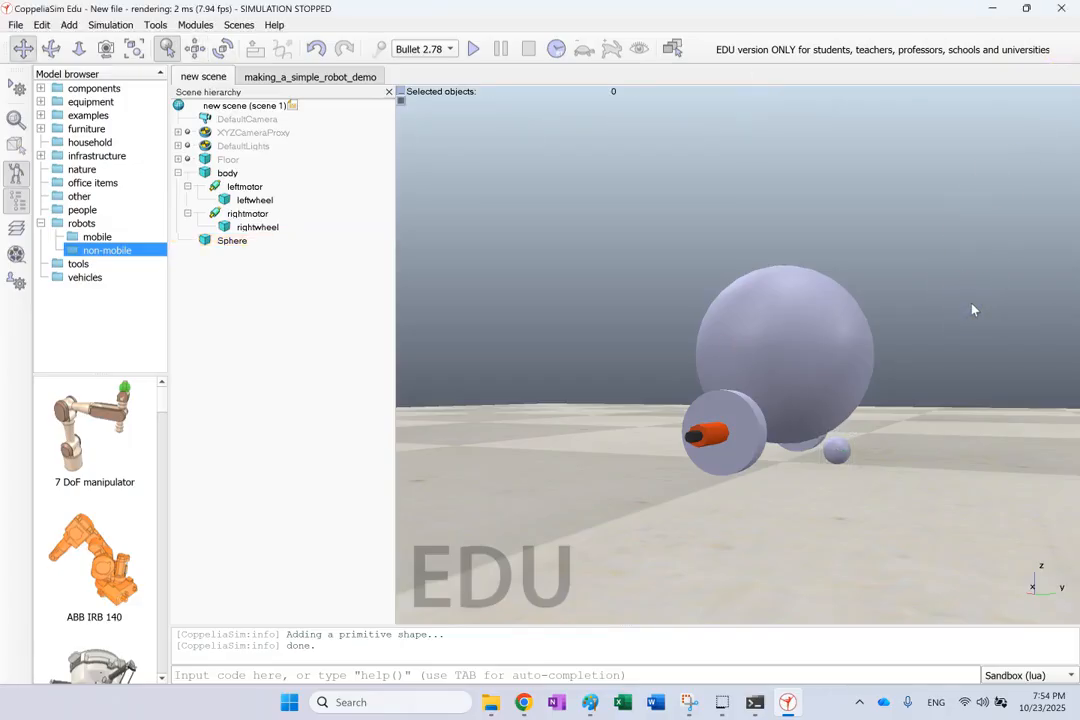
Add a force sensor to the scene.
{"action": "right_click", "coordinate": [604, 508]}
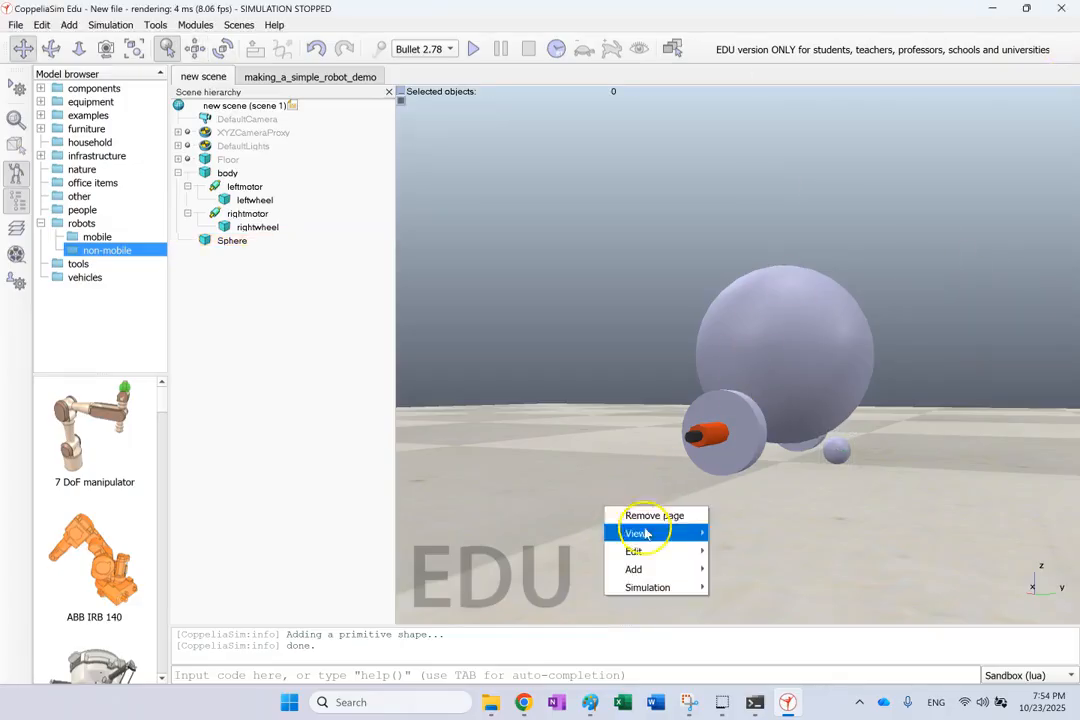
{"action": "mouse_move", "coordinate": [661, 538]}
{"action": "mouse_move", "coordinate": [650, 569]}
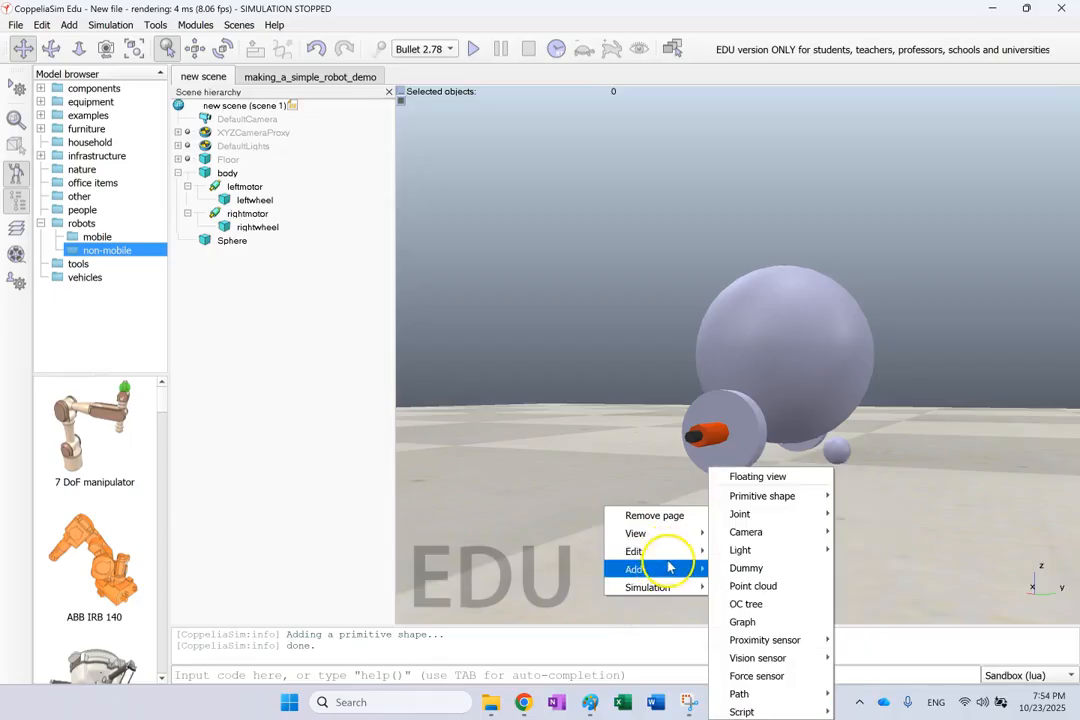
{"action": "left_click", "coordinate": [770, 676]}
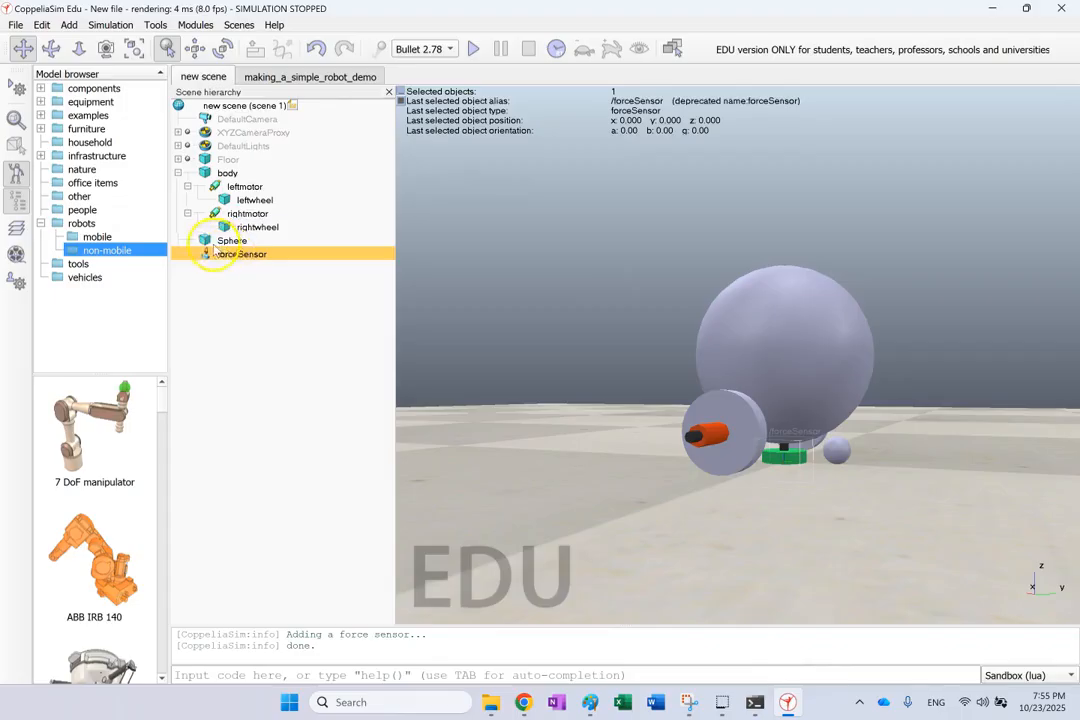
Rename the Sphere object as caster and open its position settings.
{"action": "left_click", "coordinate": [208, 242]}
{"action": "left_click_drag", "start_coordinate": [226, 241], "coordinate": [226, 240]}
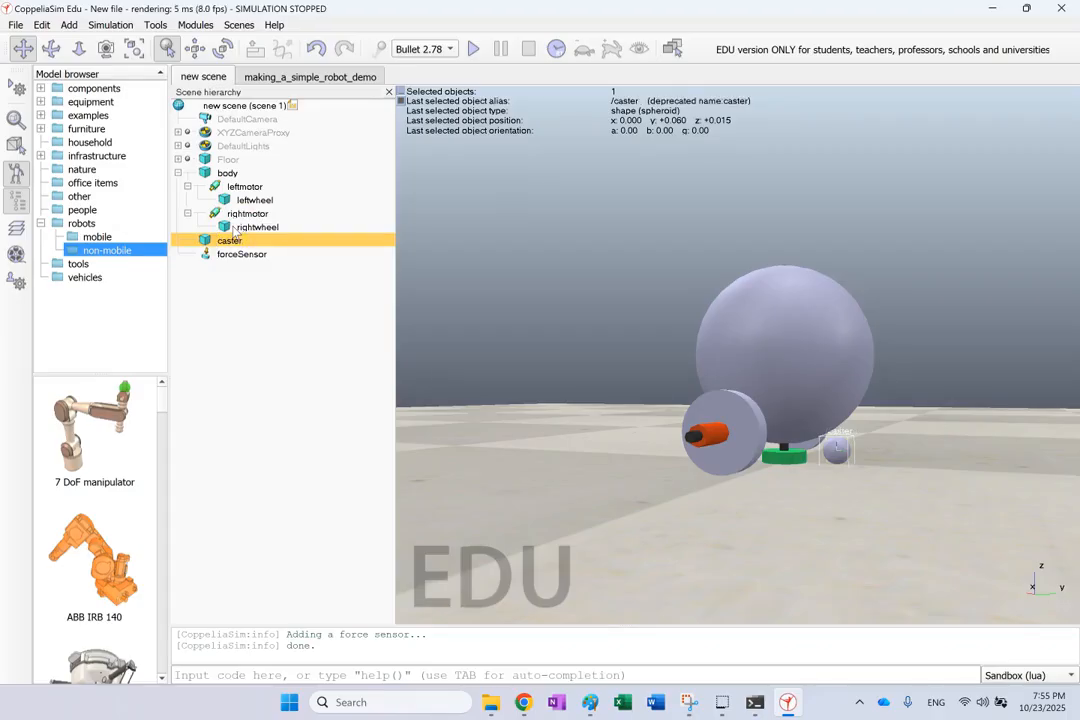
{"action": "left_click", "coordinate": [197, 50]}
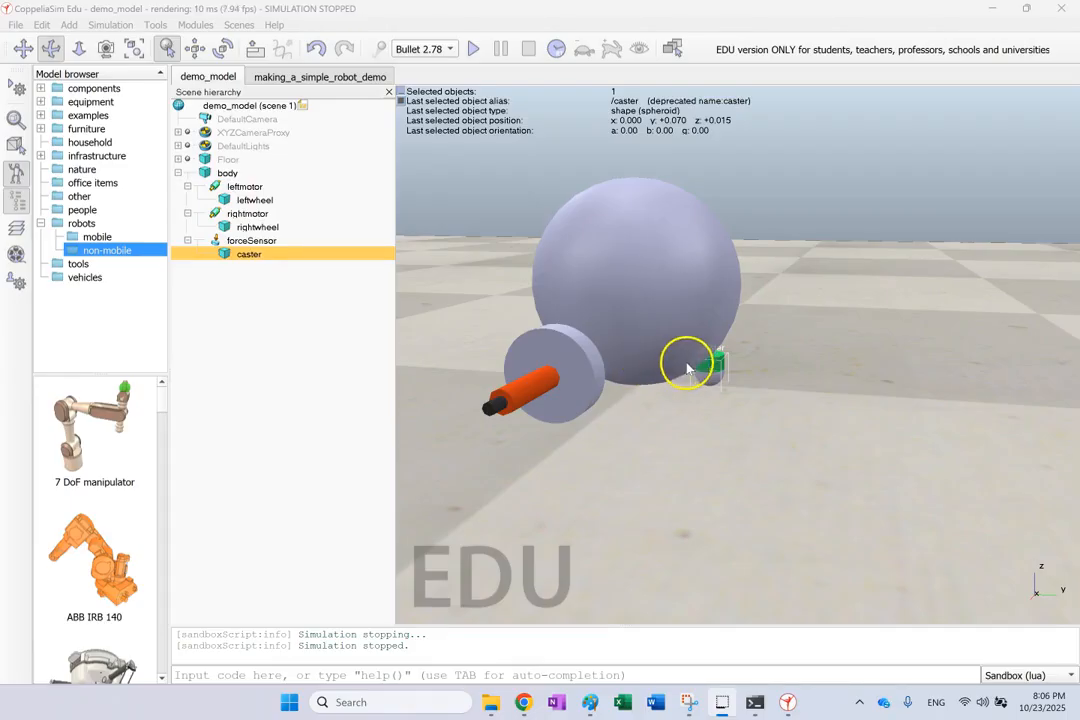
Run the simulation to watch how the robot drives across the floor, and stop it.
{"action": "scroll", "coordinate": [688, 369], "scroll_direction": "down", "scroll_amount": 1}
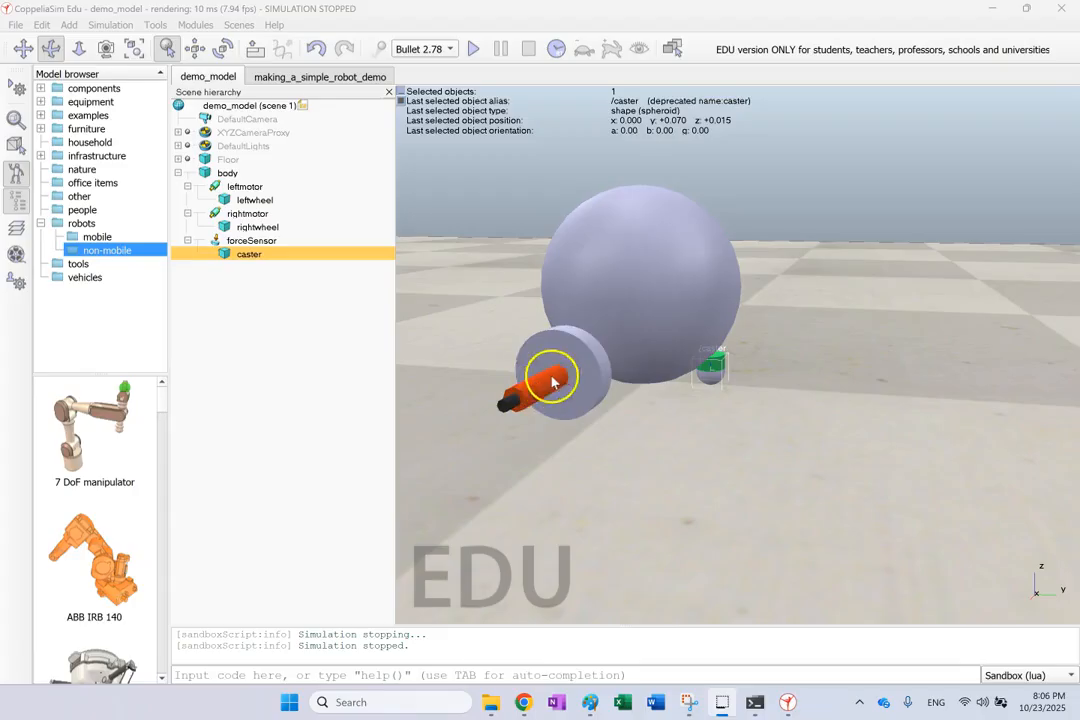
{"action": "scroll", "coordinate": [787, 380], "scroll_direction": "down", "scroll_amount": 5}
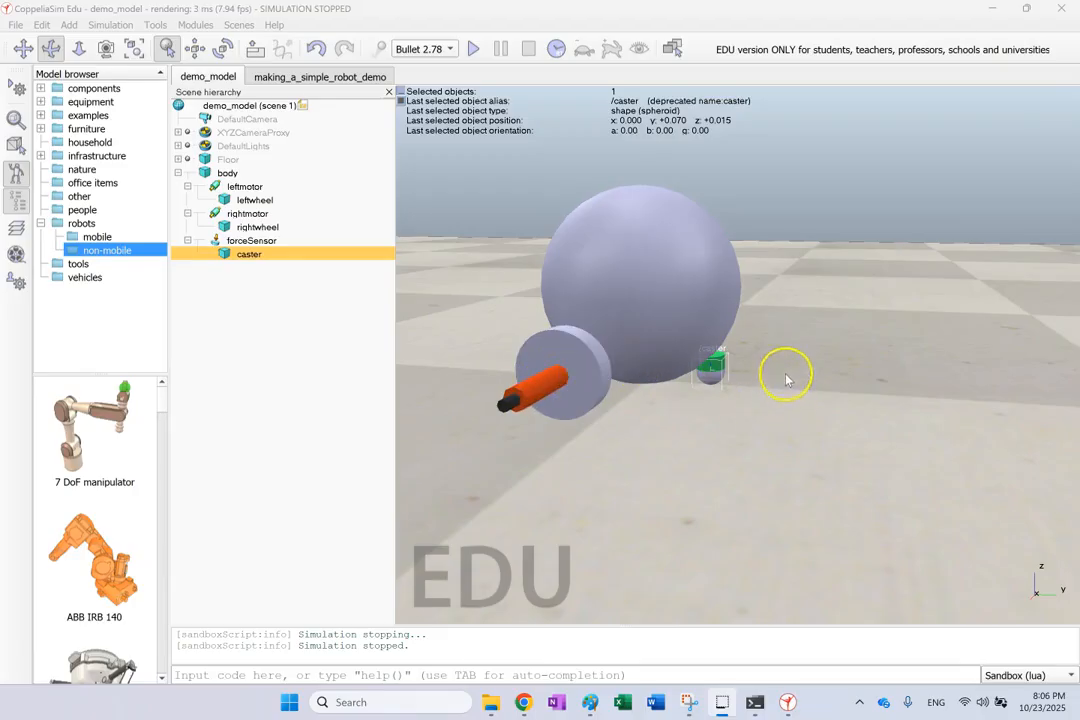
{"action": "scroll", "coordinate": [787, 379], "scroll_direction": "down", "scroll_amount": 2}
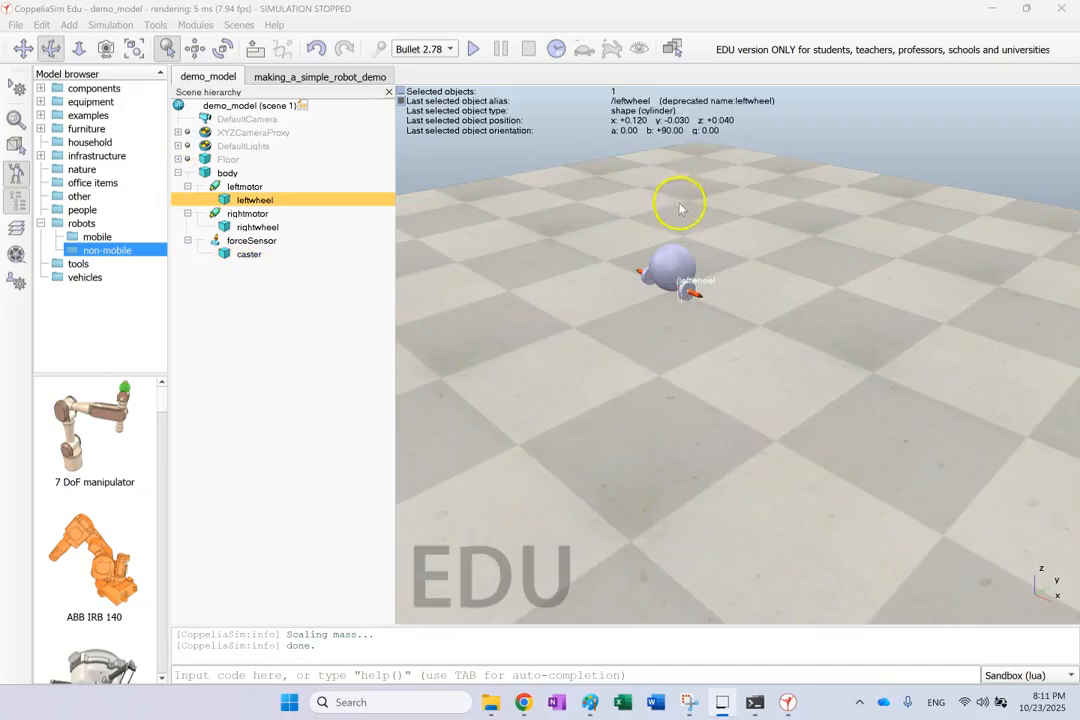
{"action": "scroll", "coordinate": [740, 218], "scroll_direction": "up", "scroll_amount": 1}
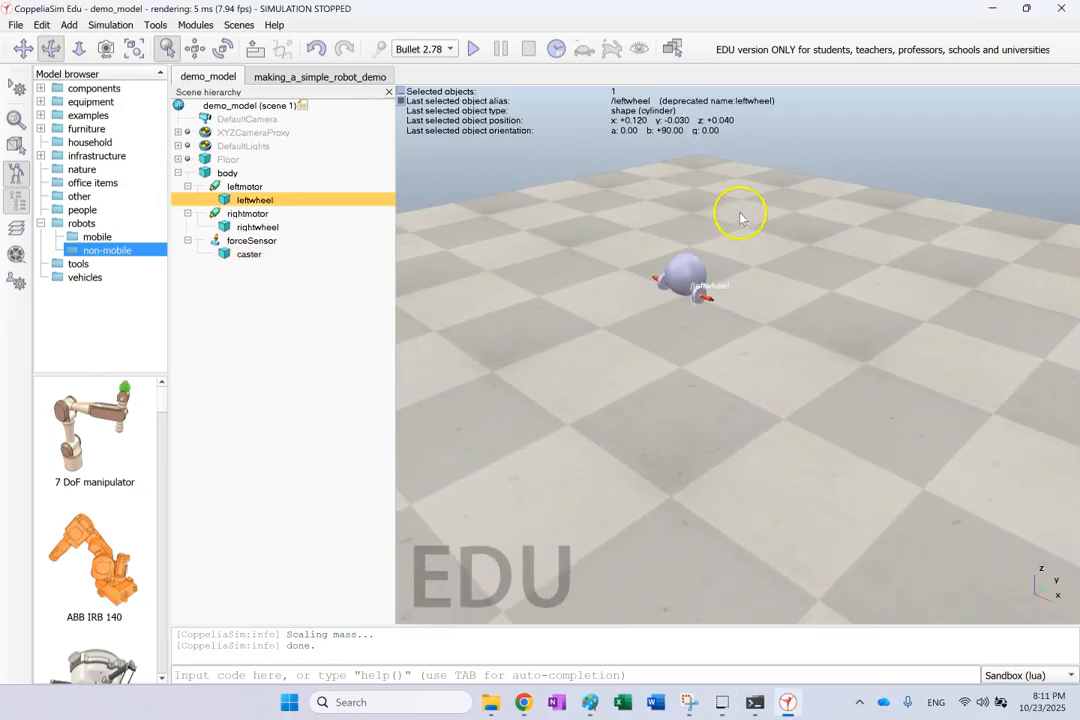
{"action": "left_click", "coordinate": [473, 49]}
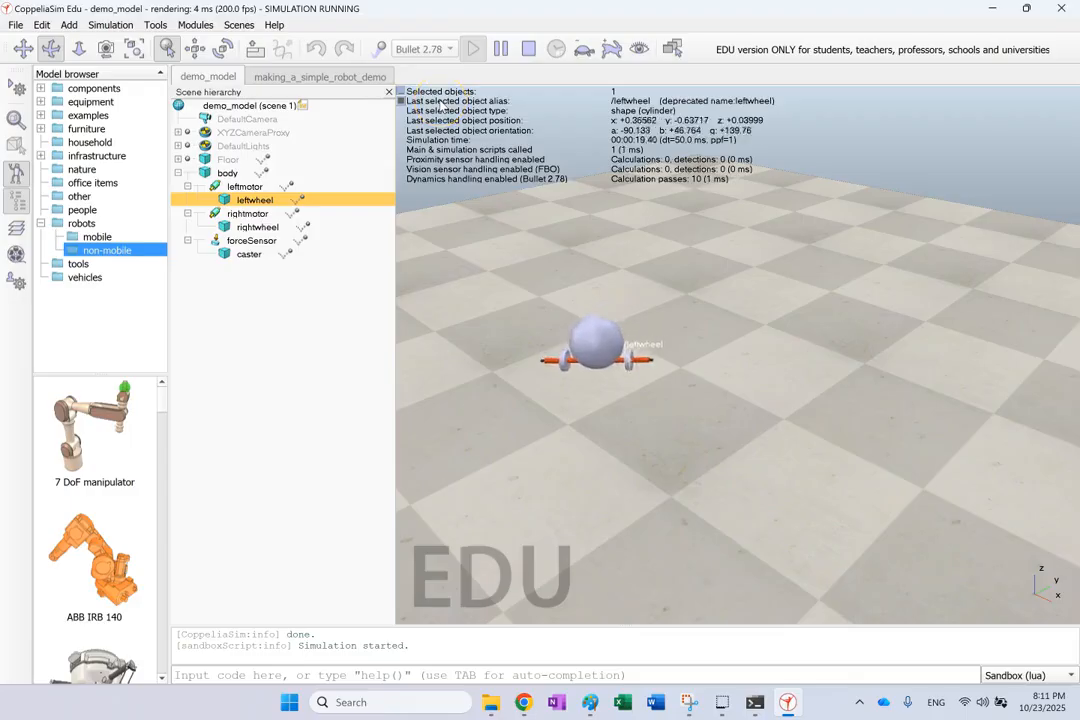
{"action": "left_click", "coordinate": [424, 160]}
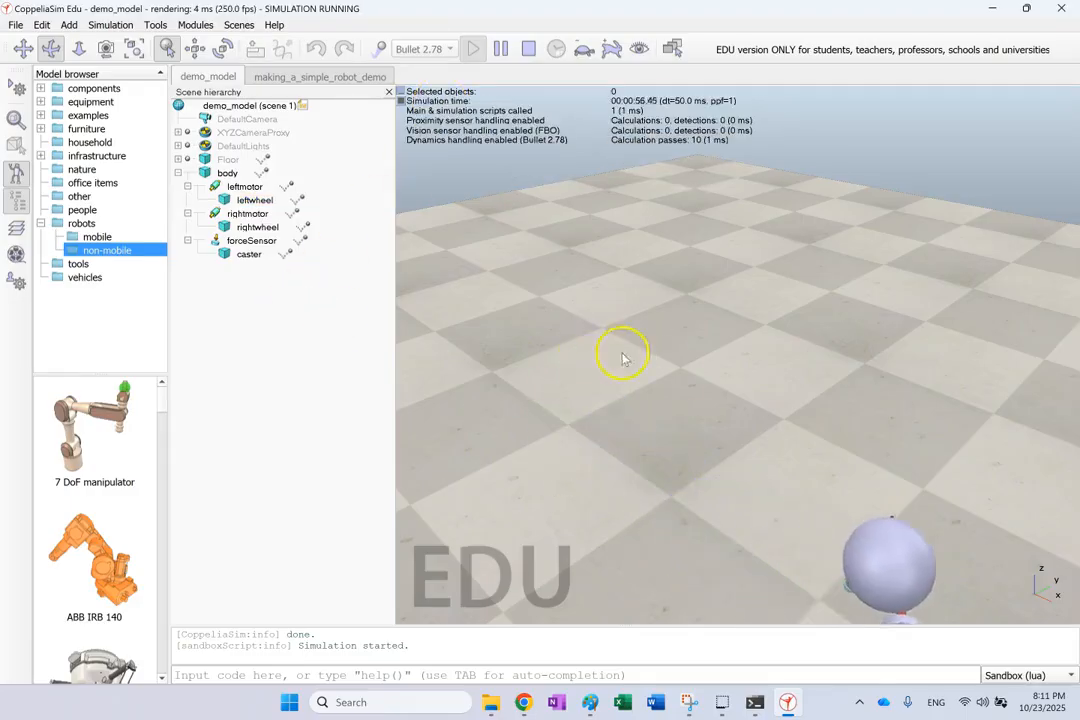
{"action": "left_click_drag", "start_coordinate": [622, 352], "coordinate": [792, 377]}
{"action": "scroll", "coordinate": [795, 379], "scroll_direction": "down", "scroll_amount": 5}
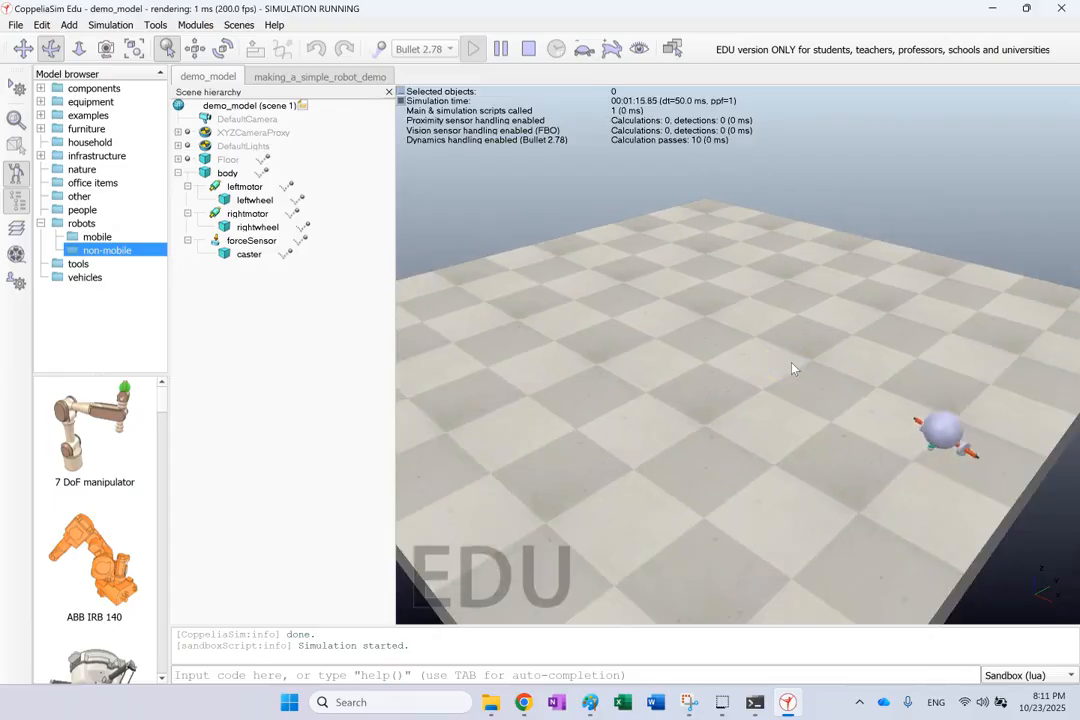
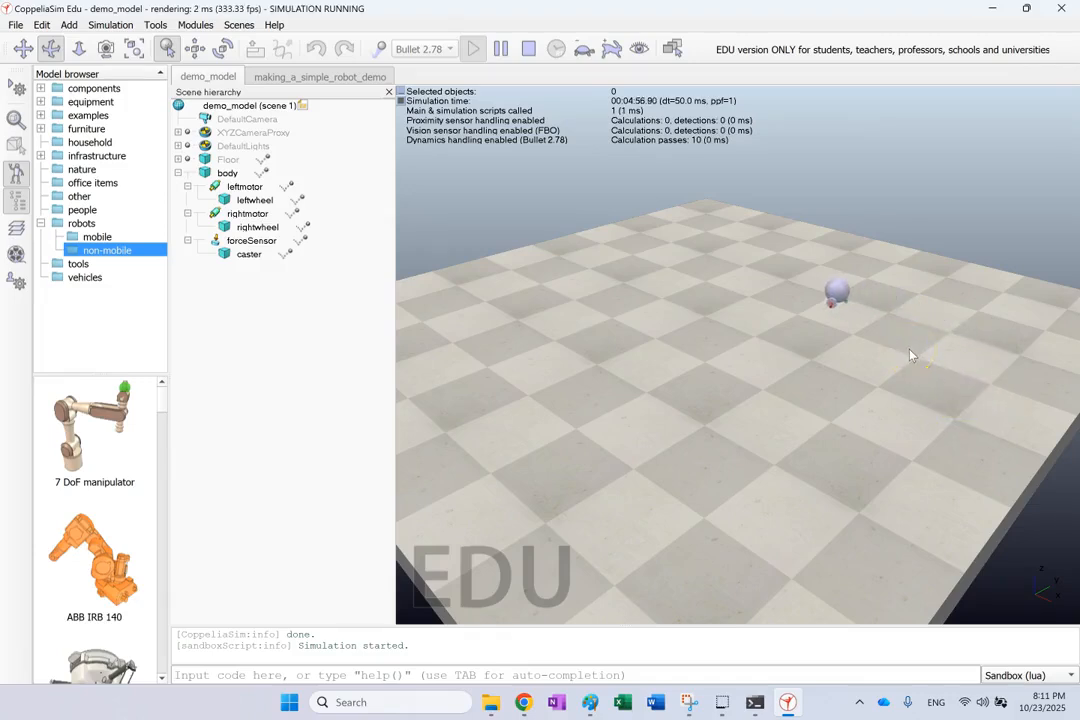
{"action": "left_click", "coordinate": [531, 50]}
Scale the mass of leftwheel, rightwheel and caster together by a factor of 8 and clear the selection.
{"action": "scroll", "coordinate": [622, 212], "scroll_direction": "up", "scroll_amount": 4}
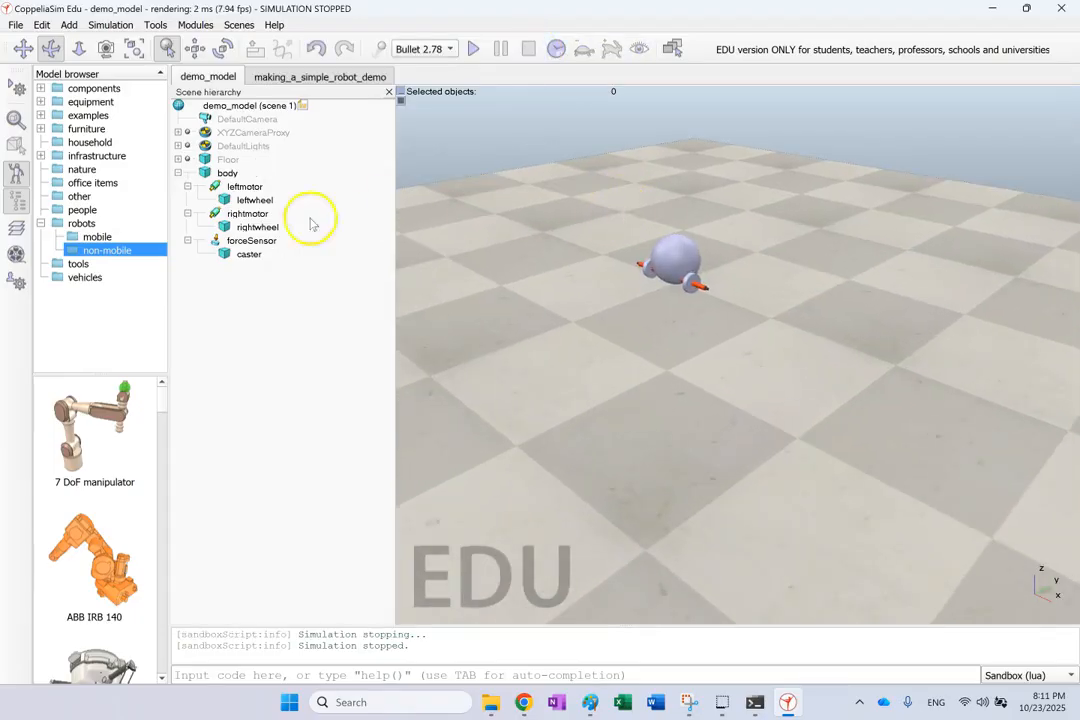
{"action": "left_click", "coordinate": [229, 200]}
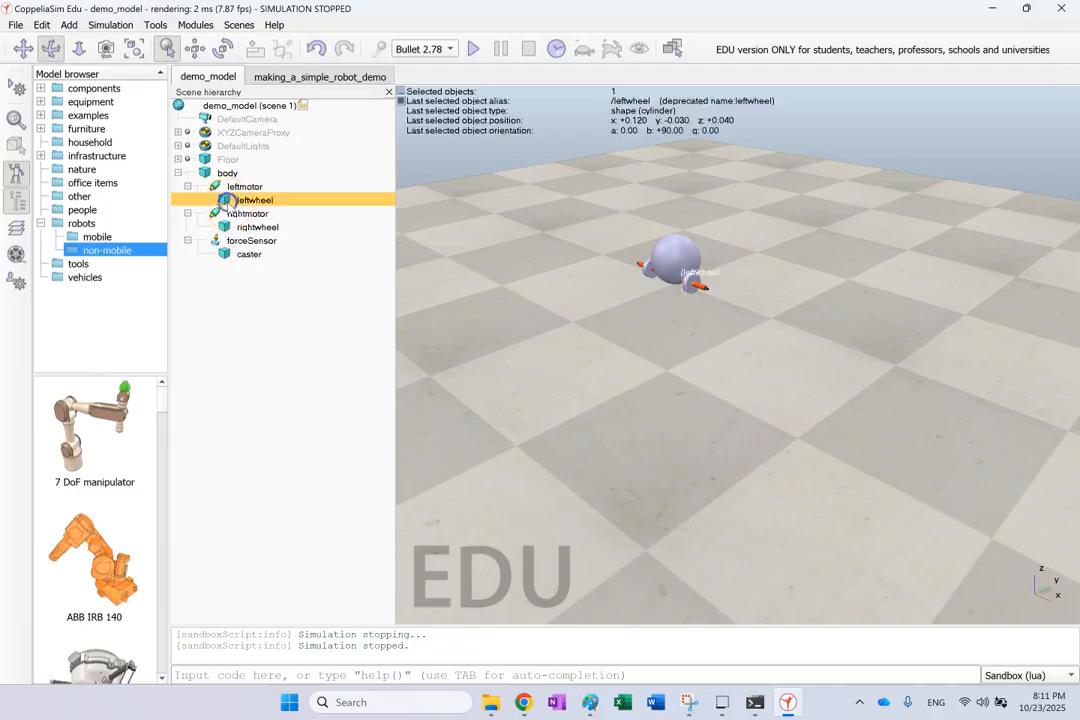
{"action": "left_click", "coordinate": [240, 227], "text": "ctrl"}
{"action": "left_click", "coordinate": [240, 254], "text": "ctrl"}
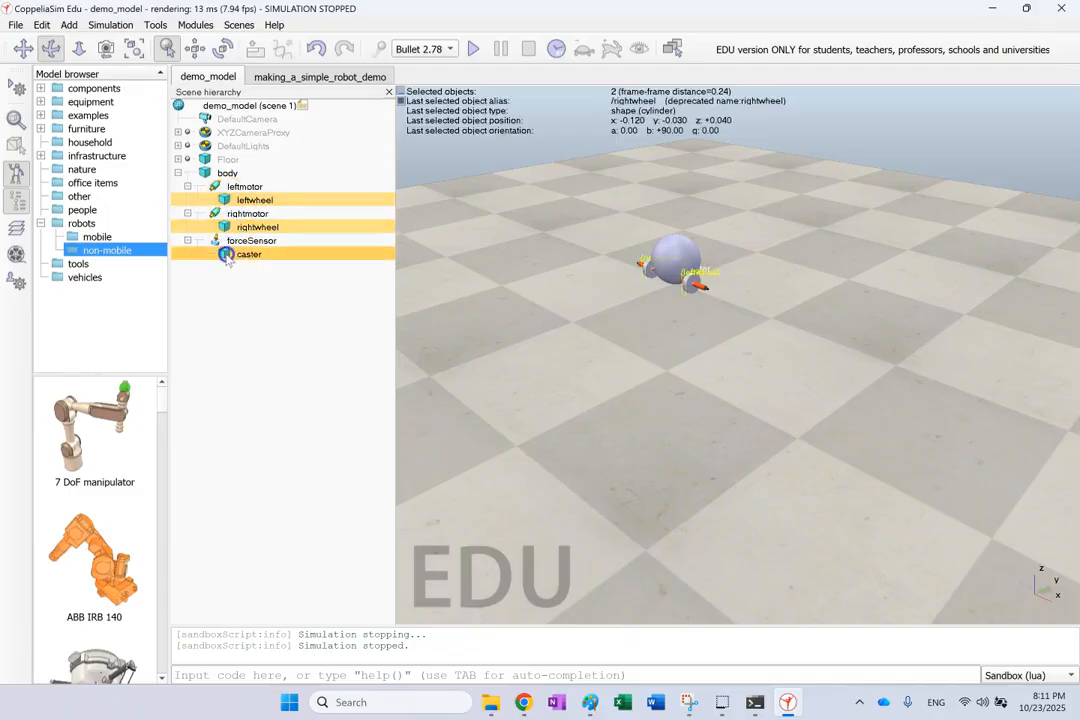
{"action": "left_click", "coordinate": [41, 27]}
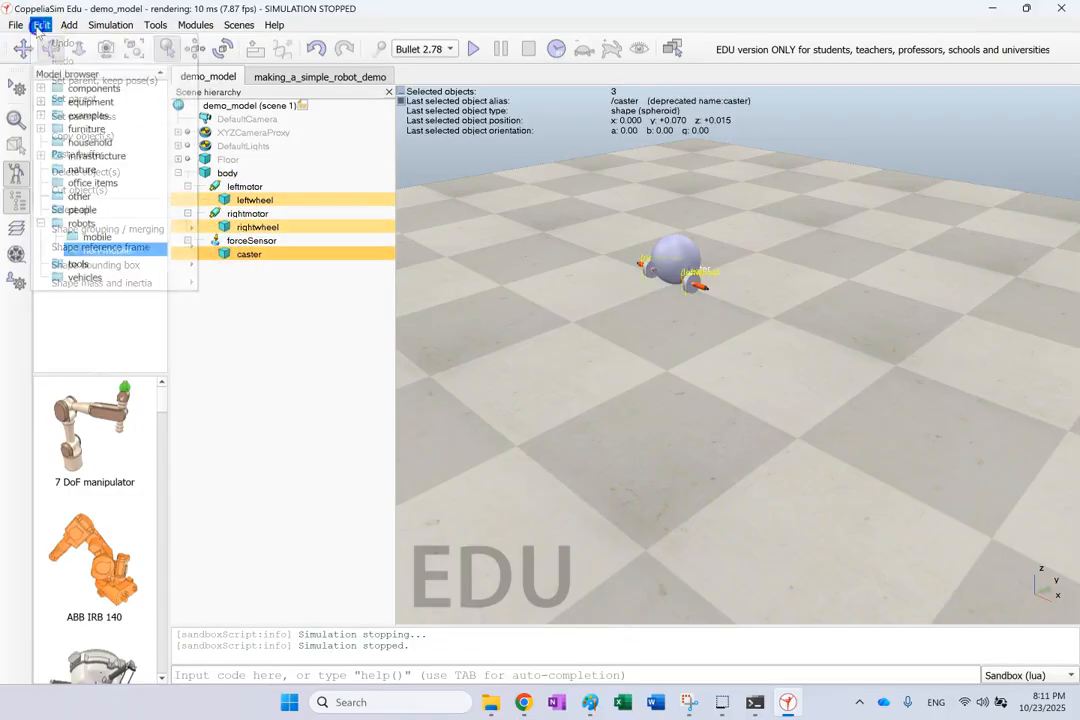
{"action": "mouse_move", "coordinate": [121, 292]}
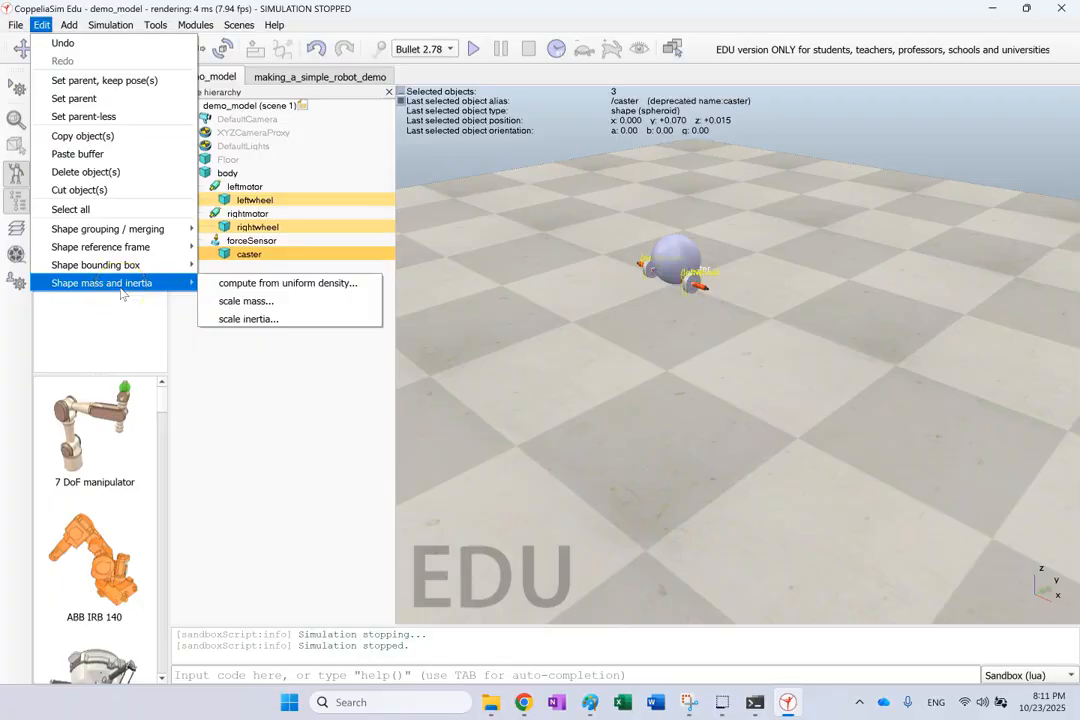
{"action": "left_click", "coordinate": [247, 302]}
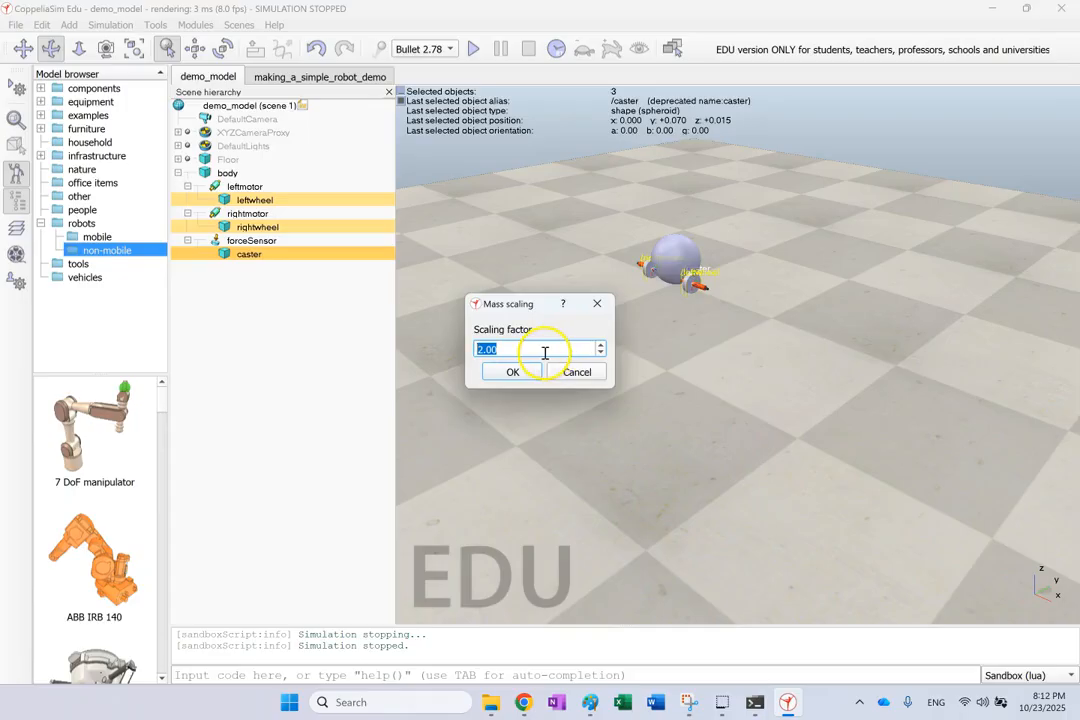
{"action": "left_click", "coordinate": [513, 372]}
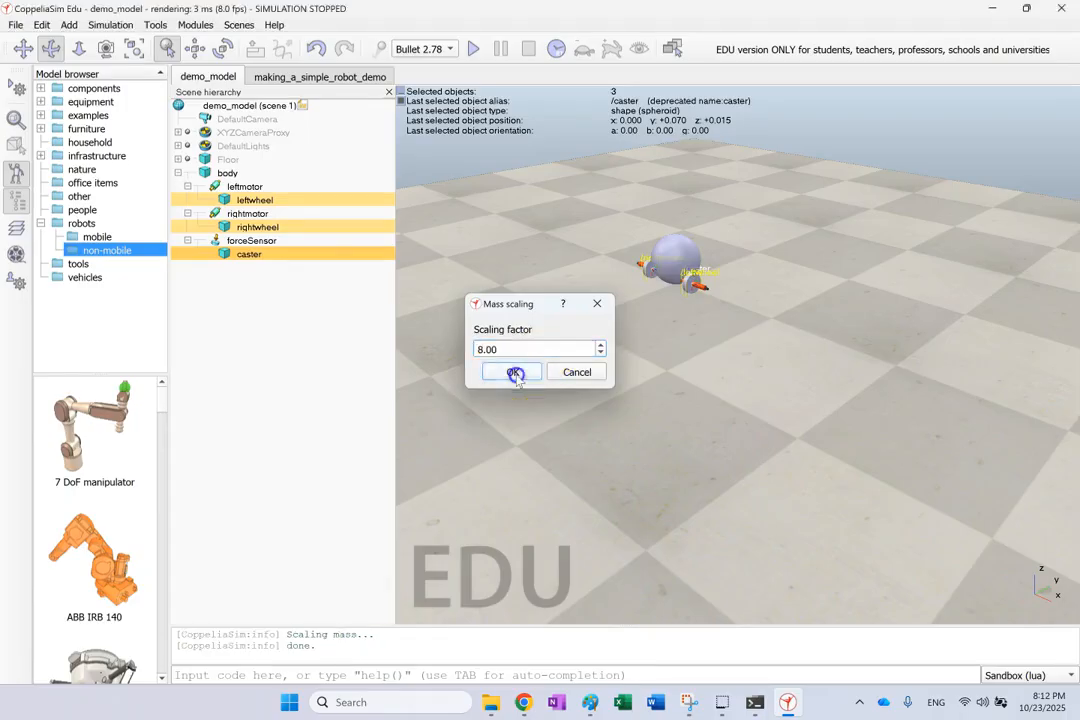
{"action": "left_click", "coordinate": [562, 373]}
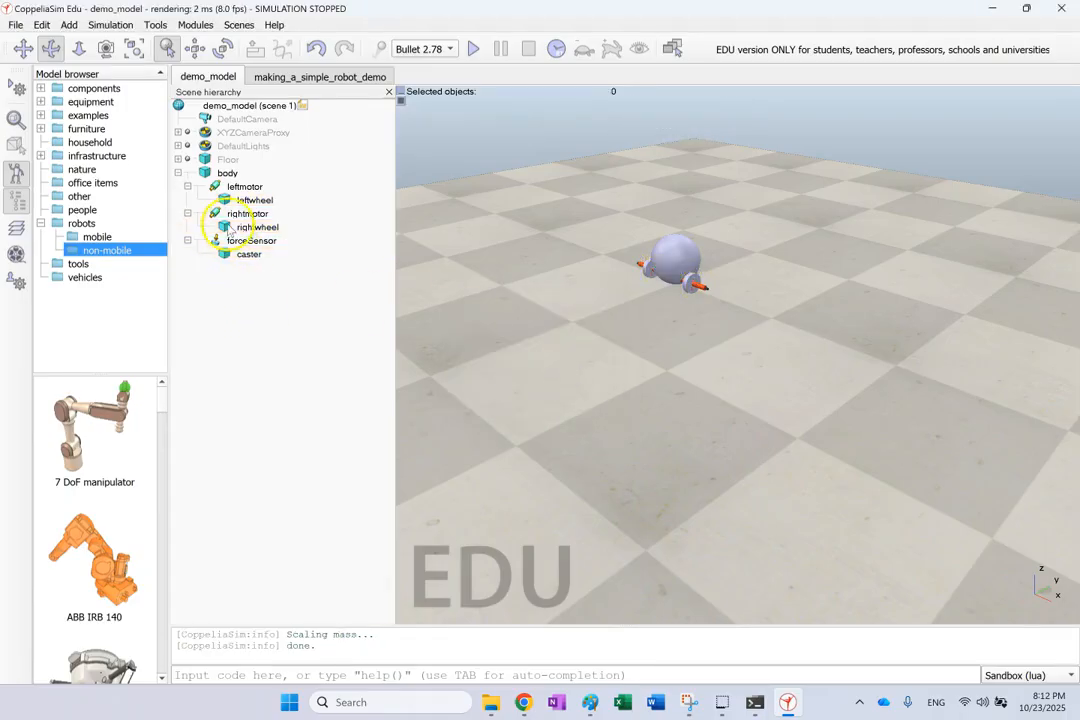
Rerun the simulation with the scaled masses to check the robot's motion, and stop it.
{"action": "left_click", "coordinate": [474, 49]}
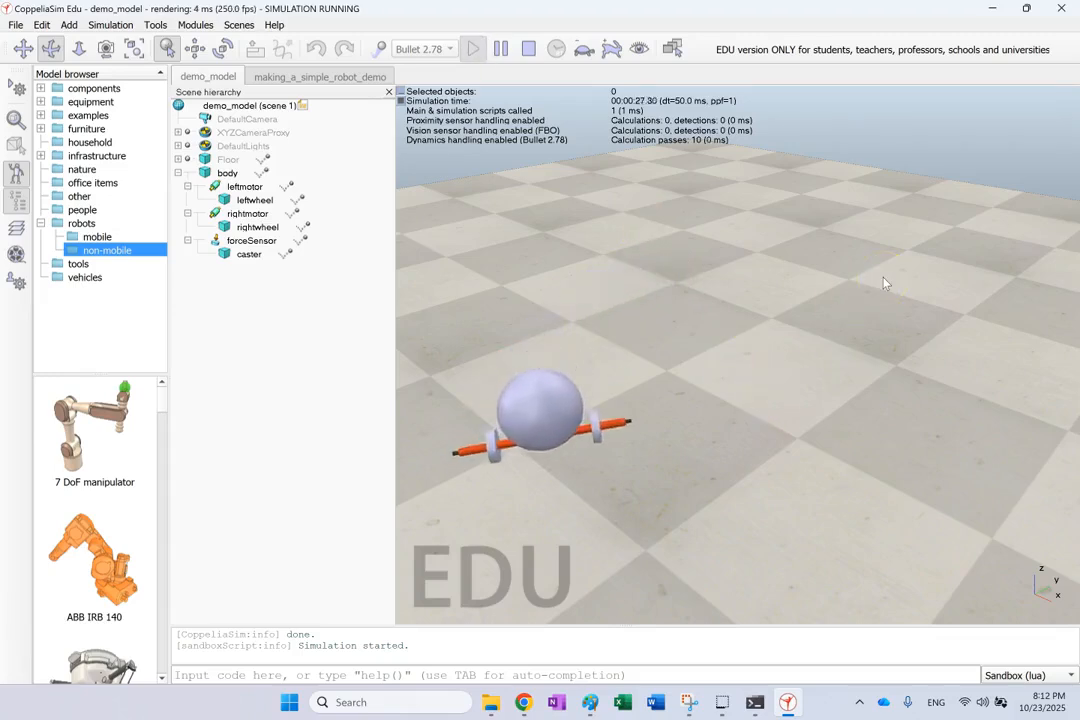
{"action": "left_click_drag", "start_coordinate": [884, 283], "coordinate": [858, 337]}
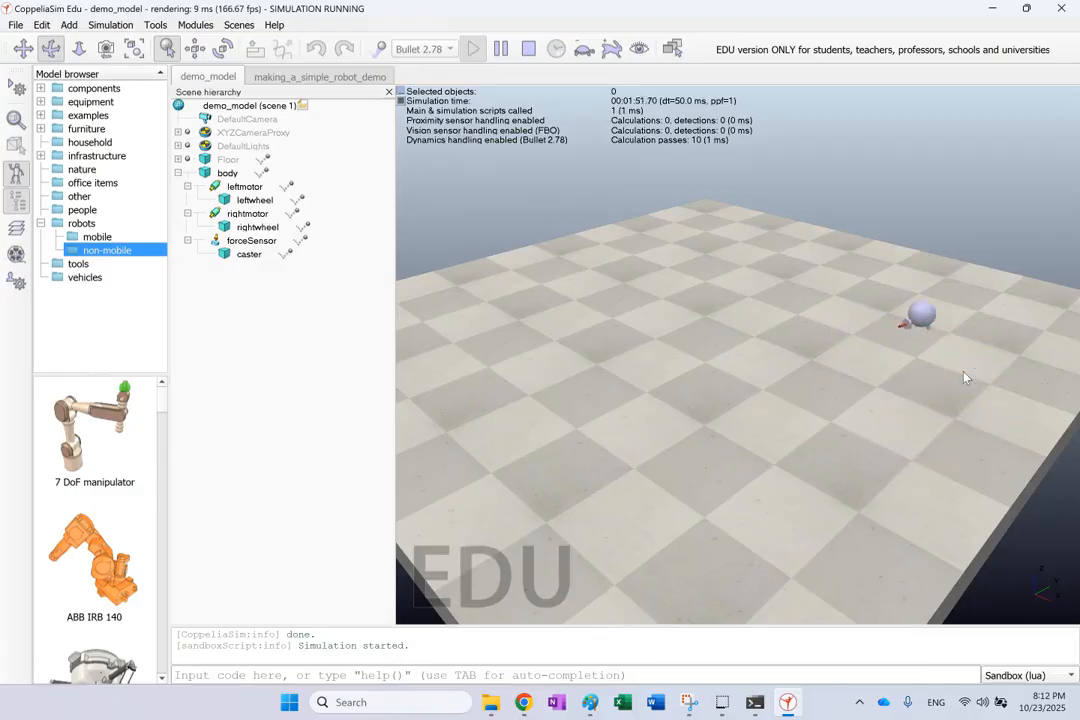
{"action": "left_click", "coordinate": [42, 25]}
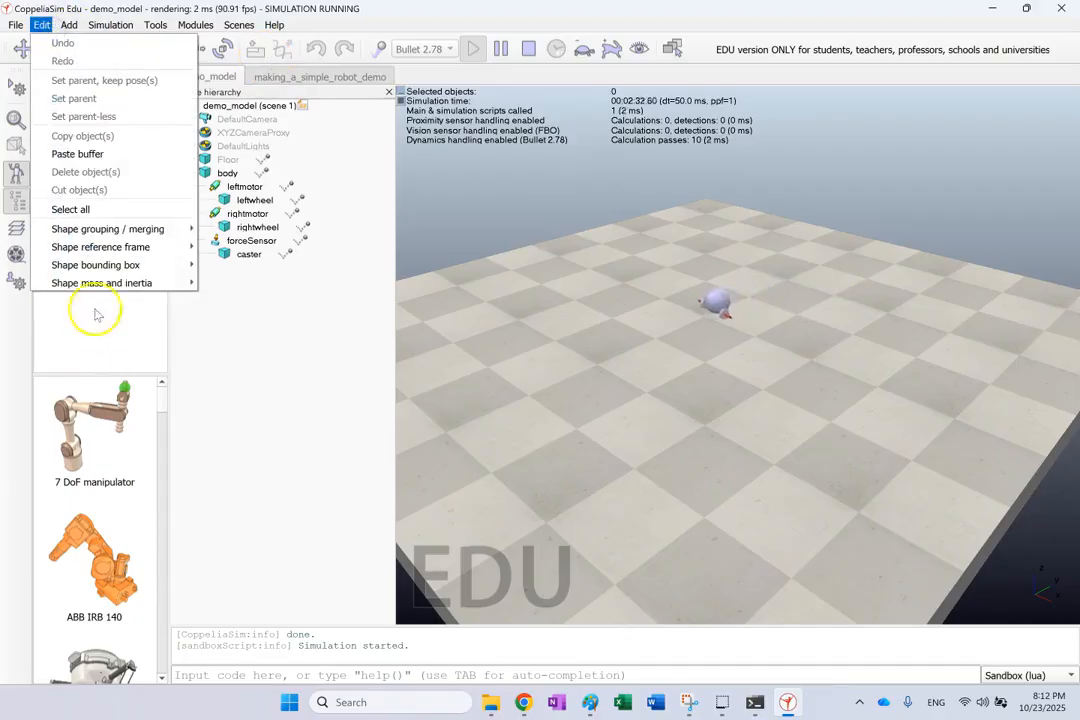
{"action": "mouse_move", "coordinate": [110, 285]}
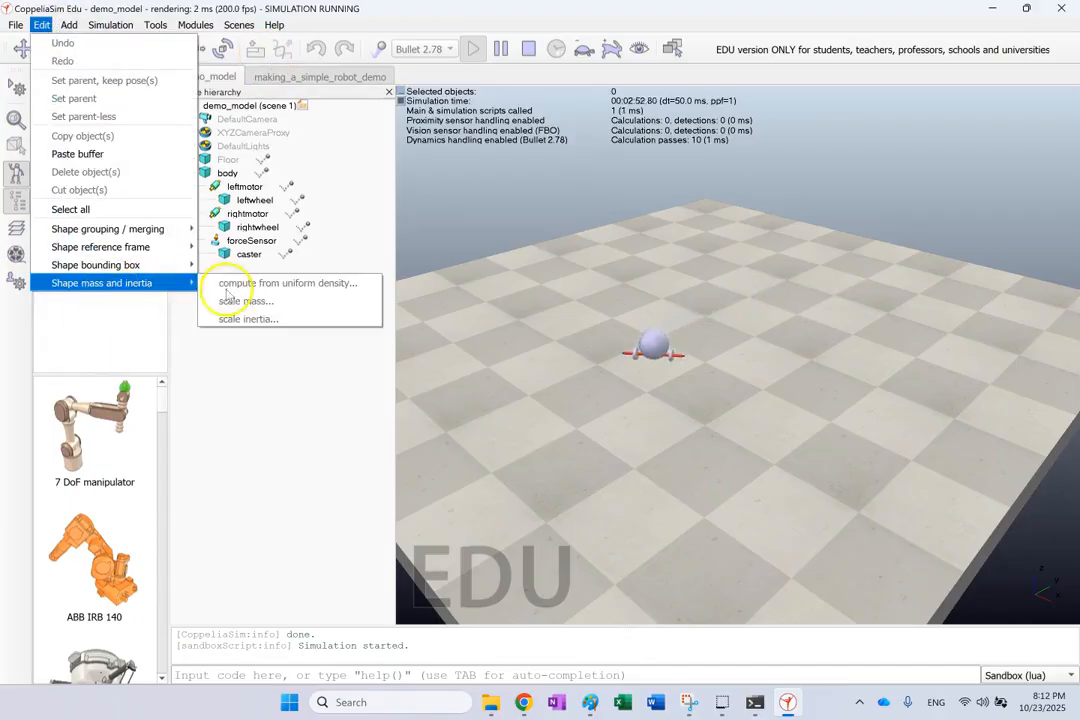
{"action": "left_click", "coordinate": [529, 50]}
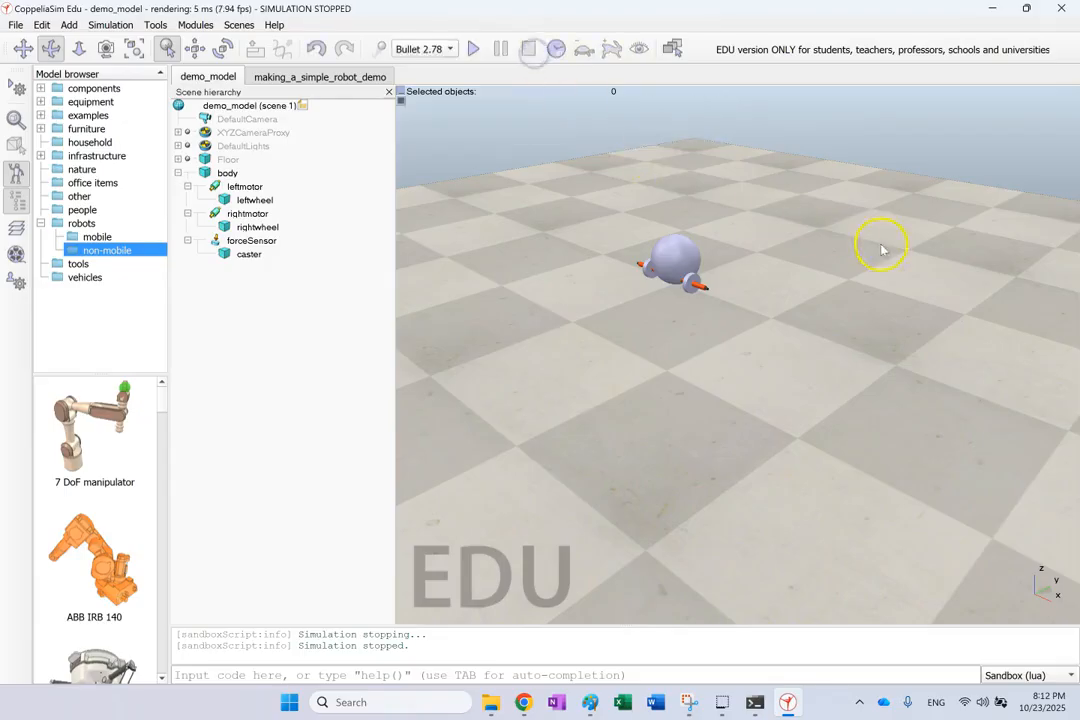
Add a cone-type proximity sensor to the scene.
{"action": "left_click_drag", "start_coordinate": [745, 201], "coordinate": [873, 297]}
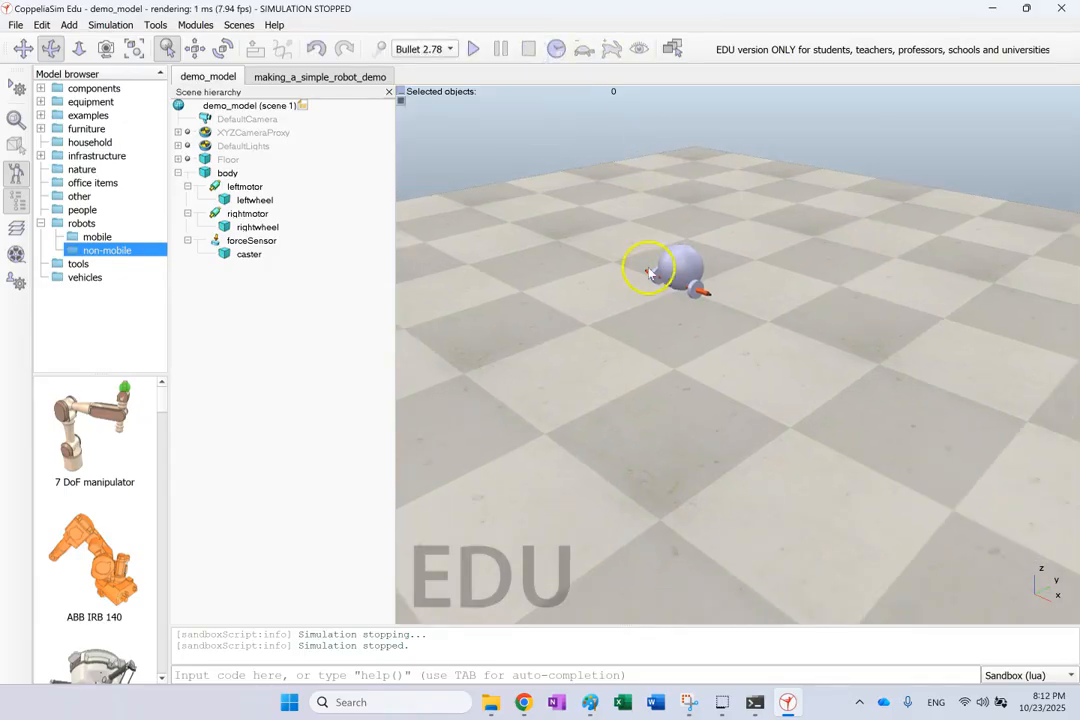
{"action": "right_click", "coordinate": [760, 308]}
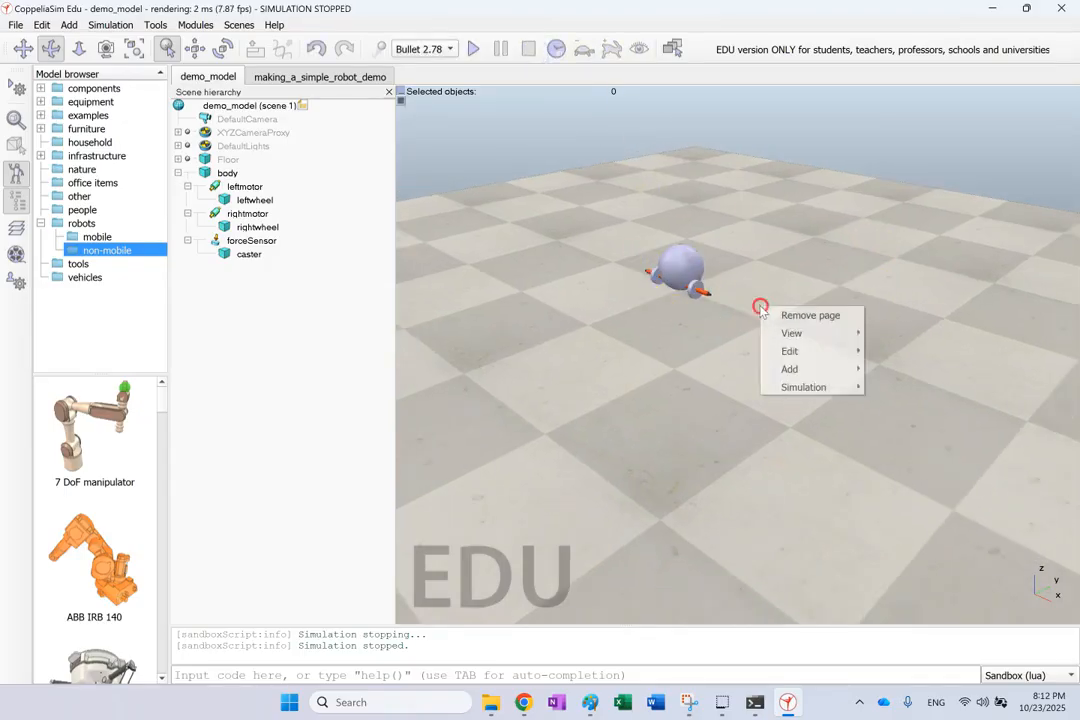
{"action": "mouse_move", "coordinate": [813, 369]}
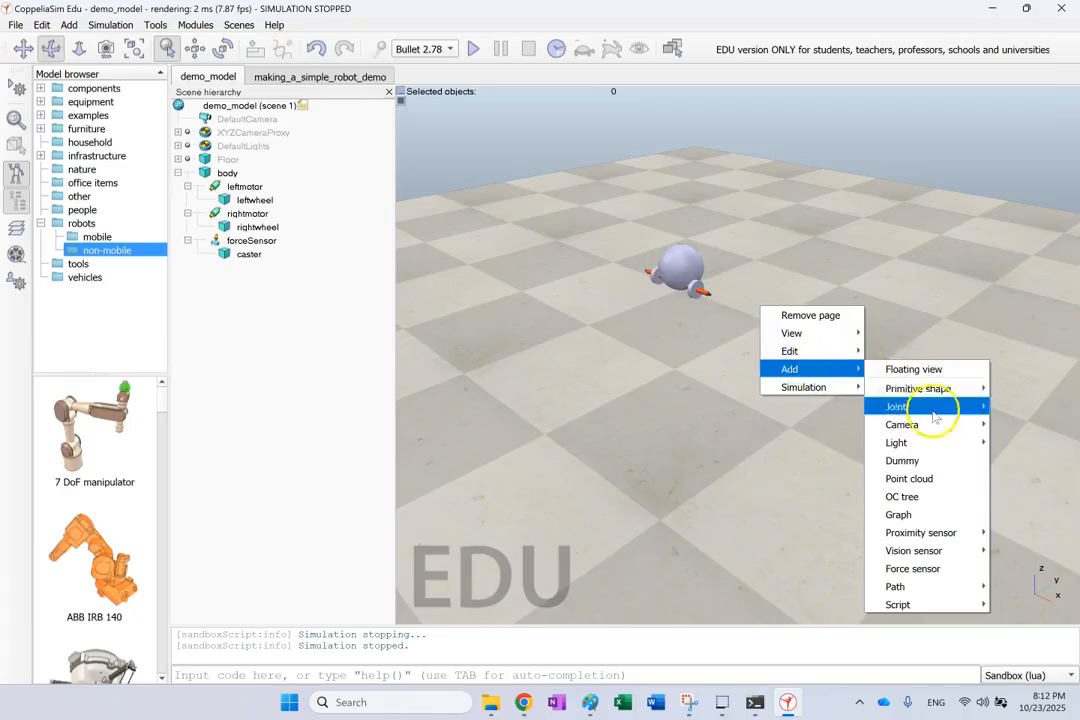
{"action": "mouse_move", "coordinate": [948, 538]}
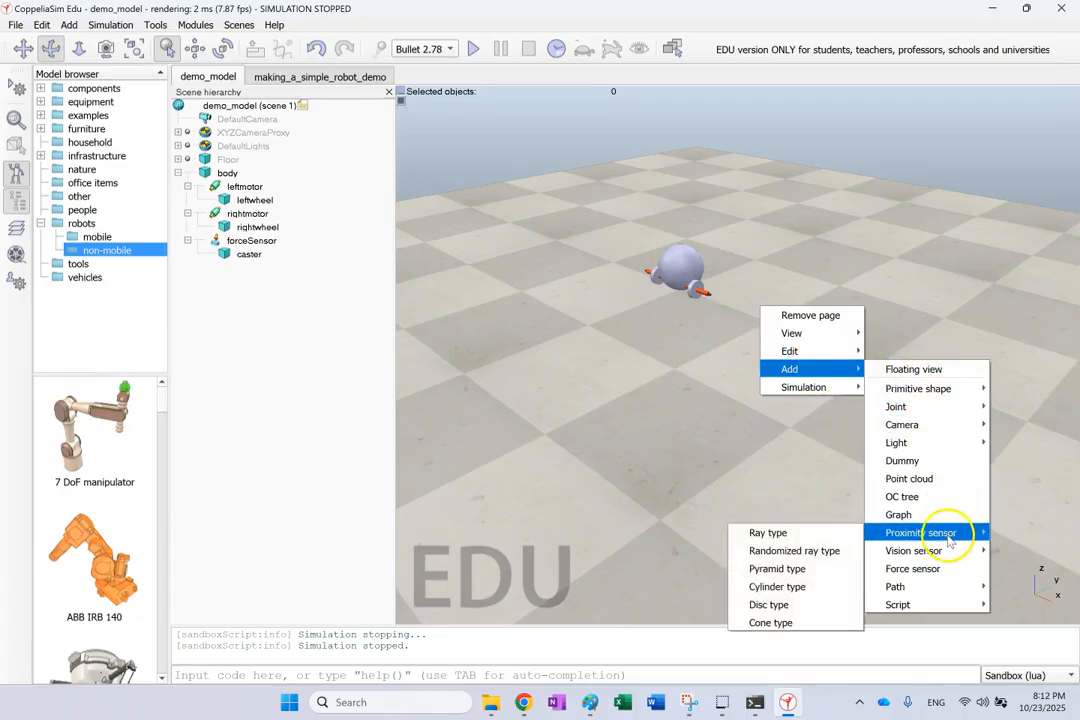
{"action": "left_click", "coordinate": [785, 623]}
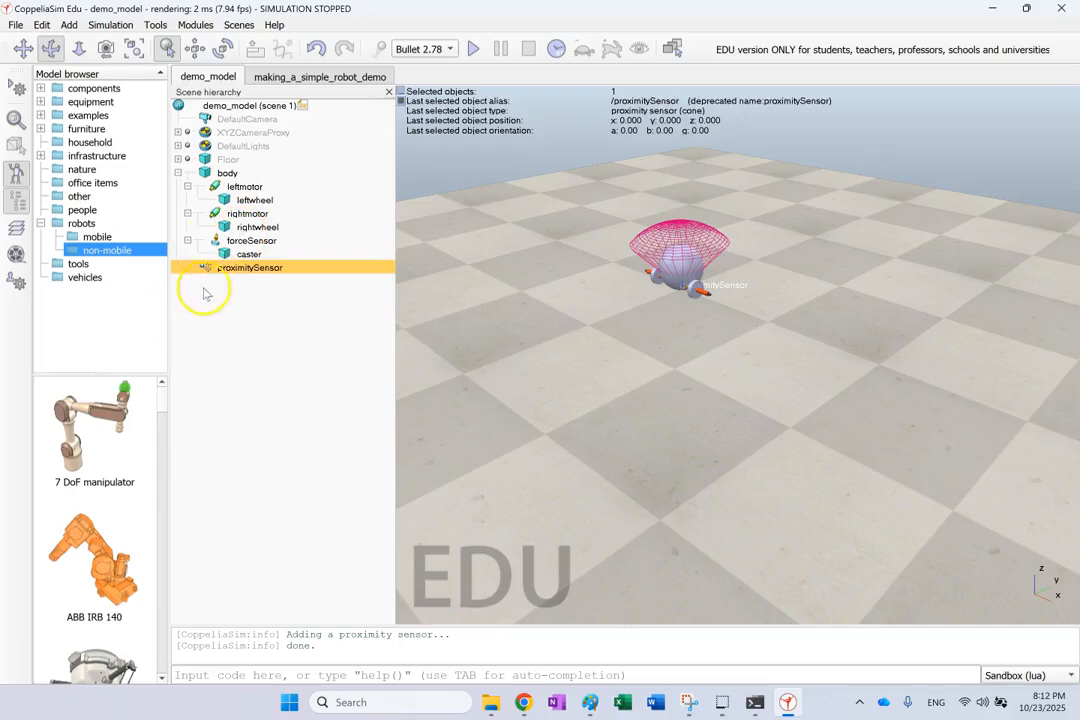
Set the proximity sensor's detection volume angle to 30 degrees and close its properties.
{"action": "double_click", "coordinate": [205, 268]}
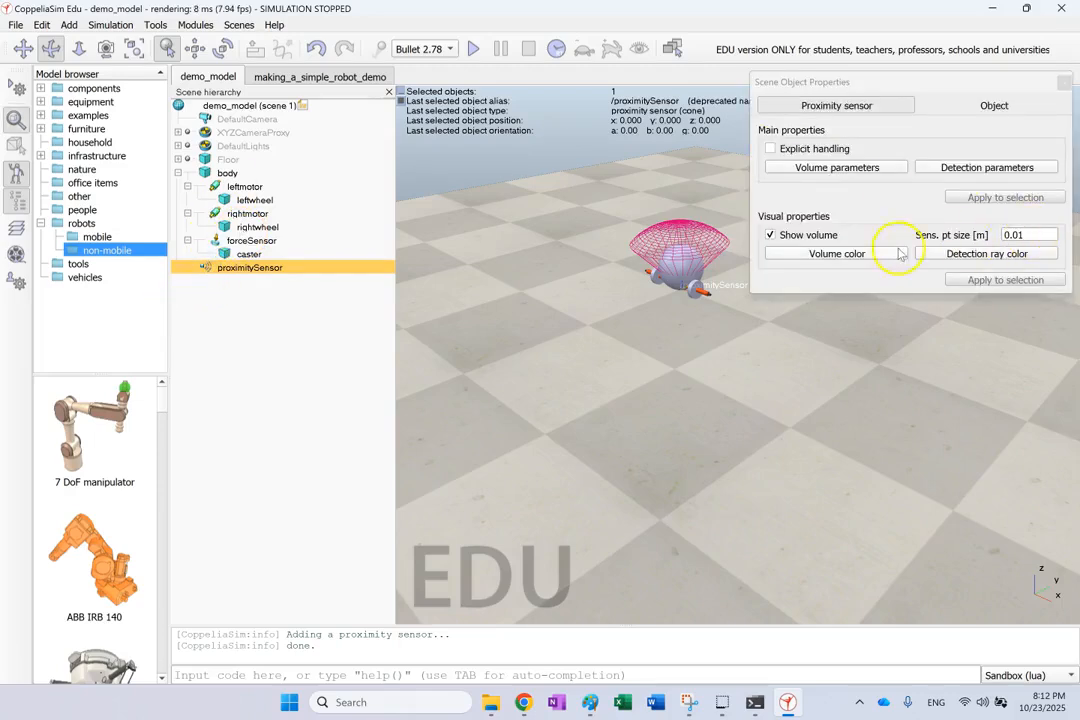
{"action": "left_click", "coordinate": [847, 168]}
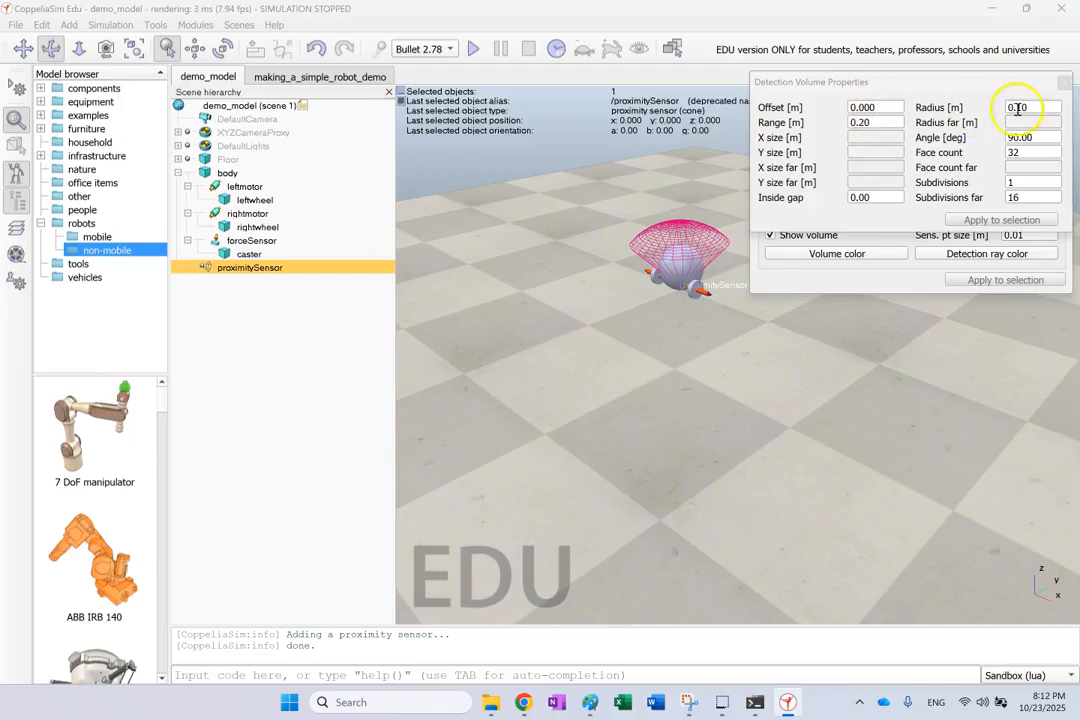
{"action": "left_click", "coordinate": [1036, 136]}
{"action": "type", "text": "30"}
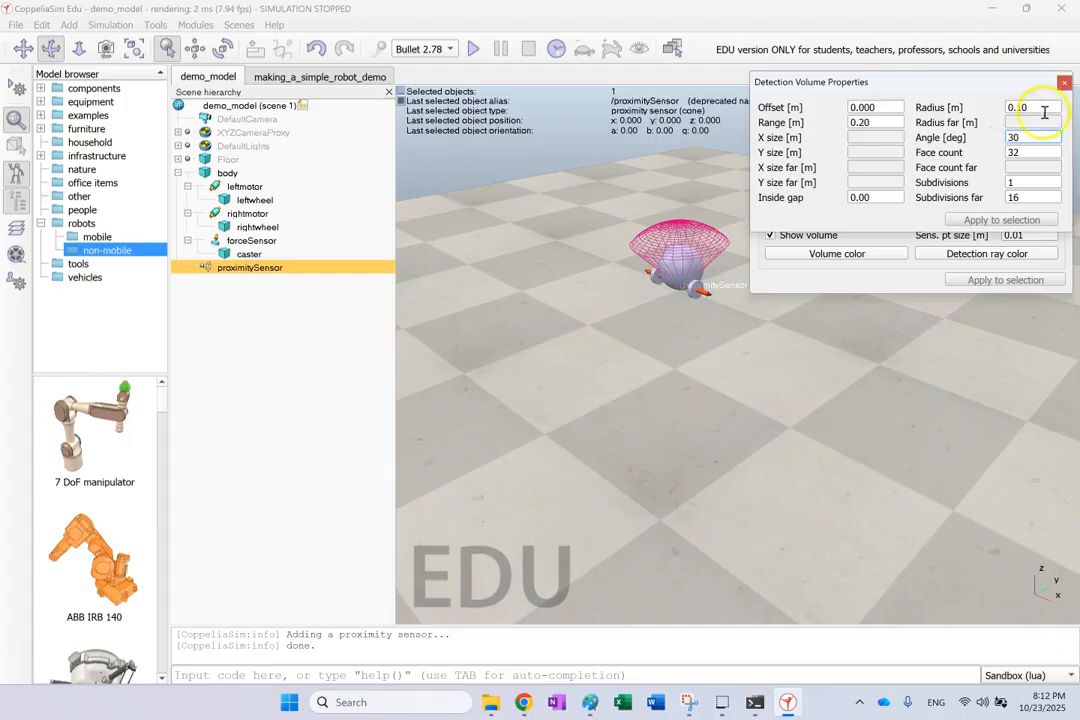
{"action": "left_click", "coordinate": [1045, 108]}
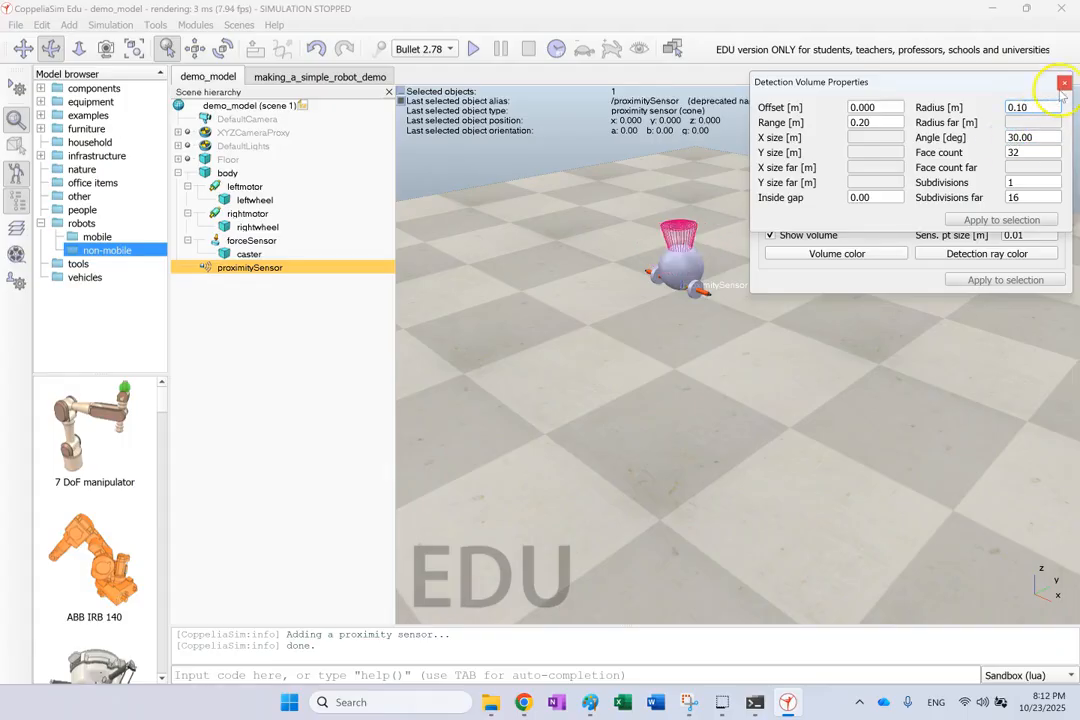
{"action": "left_click", "coordinate": [1064, 88]}
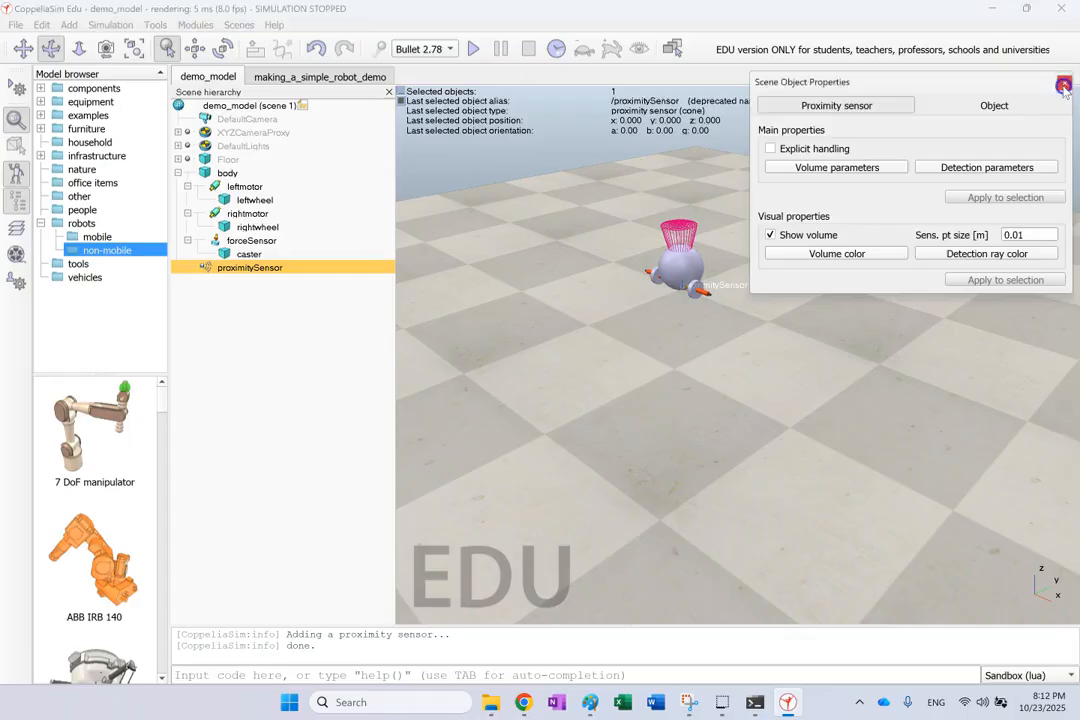
{"action": "left_click", "coordinate": [1063, 89]}
Rotate the proximity sensor +90 degrees about the world X axis so its cone lies horizontally.
{"action": "left_click", "coordinate": [222, 47]}
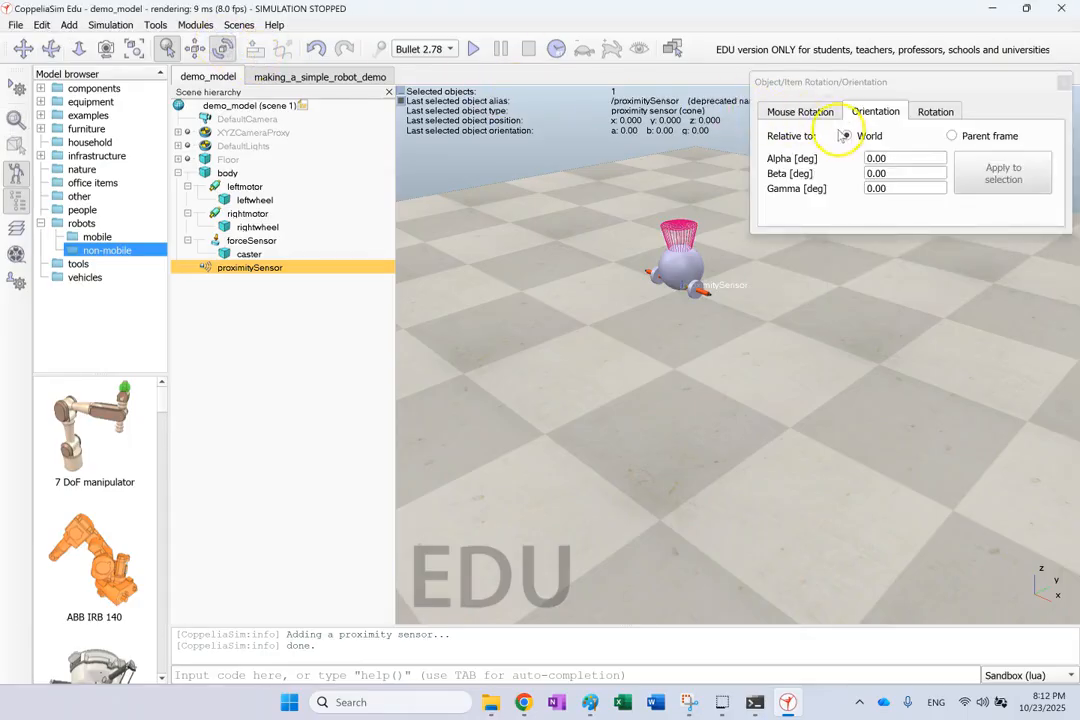
{"action": "left_click", "coordinate": [808, 112]}
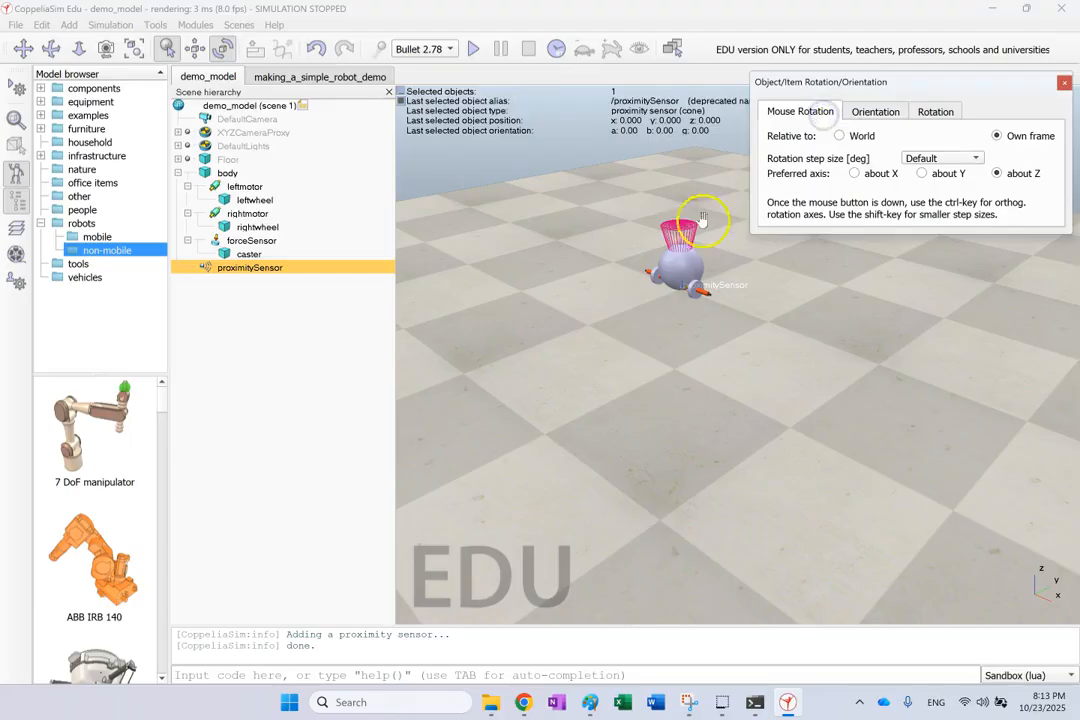
{"action": "left_click_drag", "start_coordinate": [698, 219], "coordinate": [743, 212]}
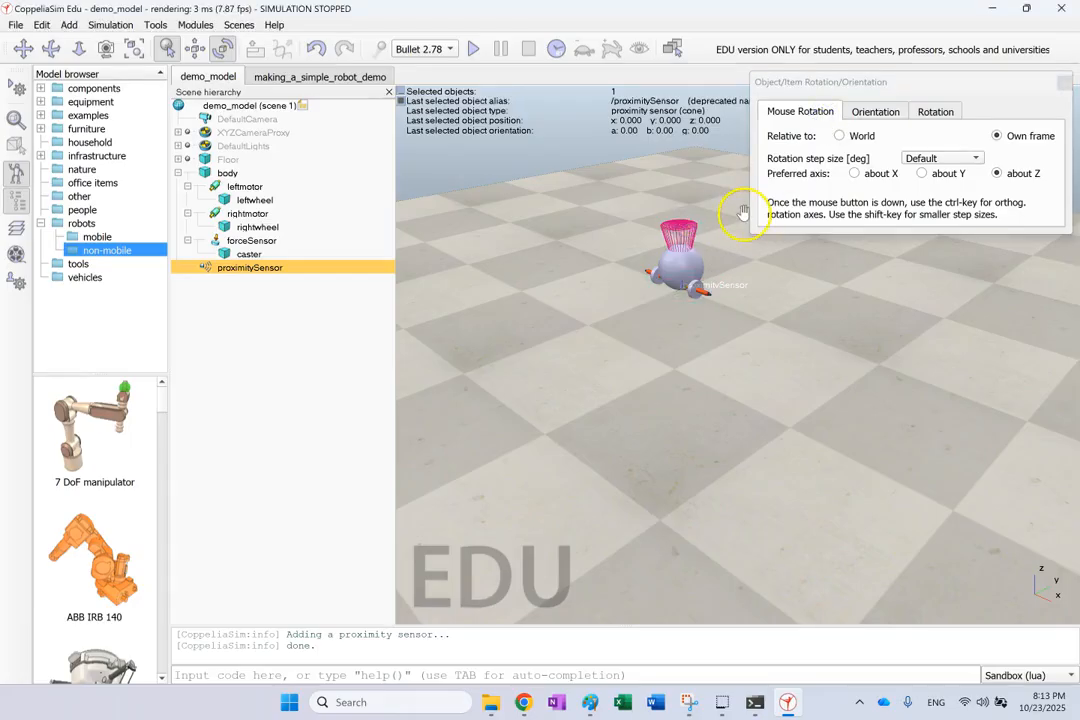
{"action": "left_click", "coordinate": [862, 136]}
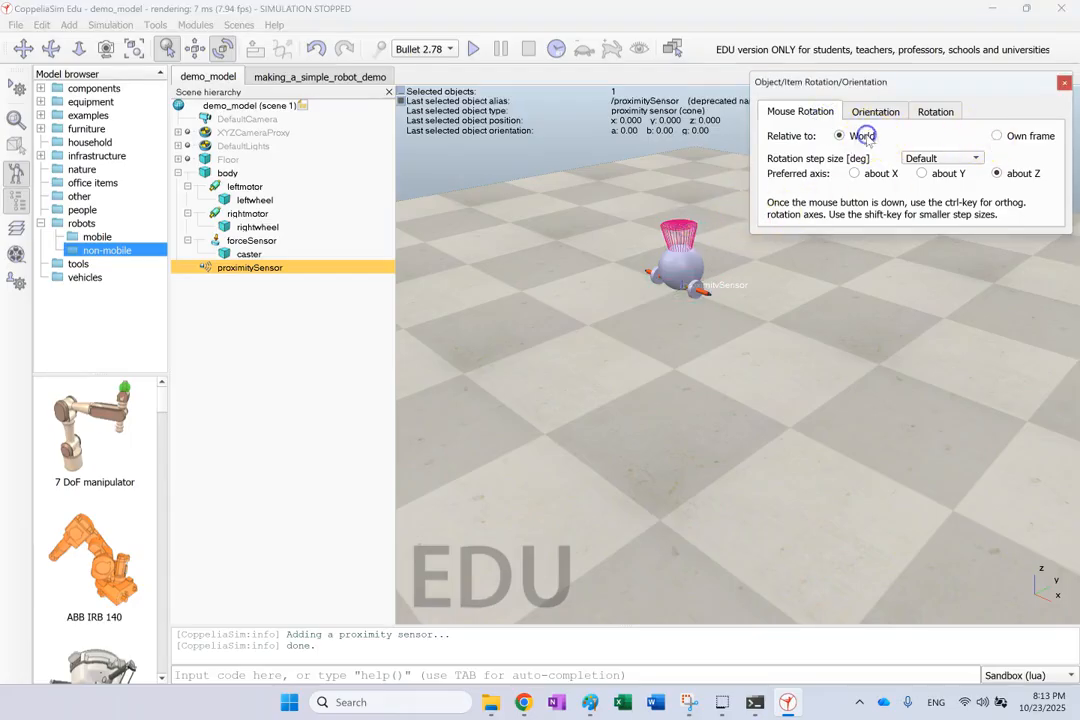
{"action": "left_click", "coordinate": [684, 239]}
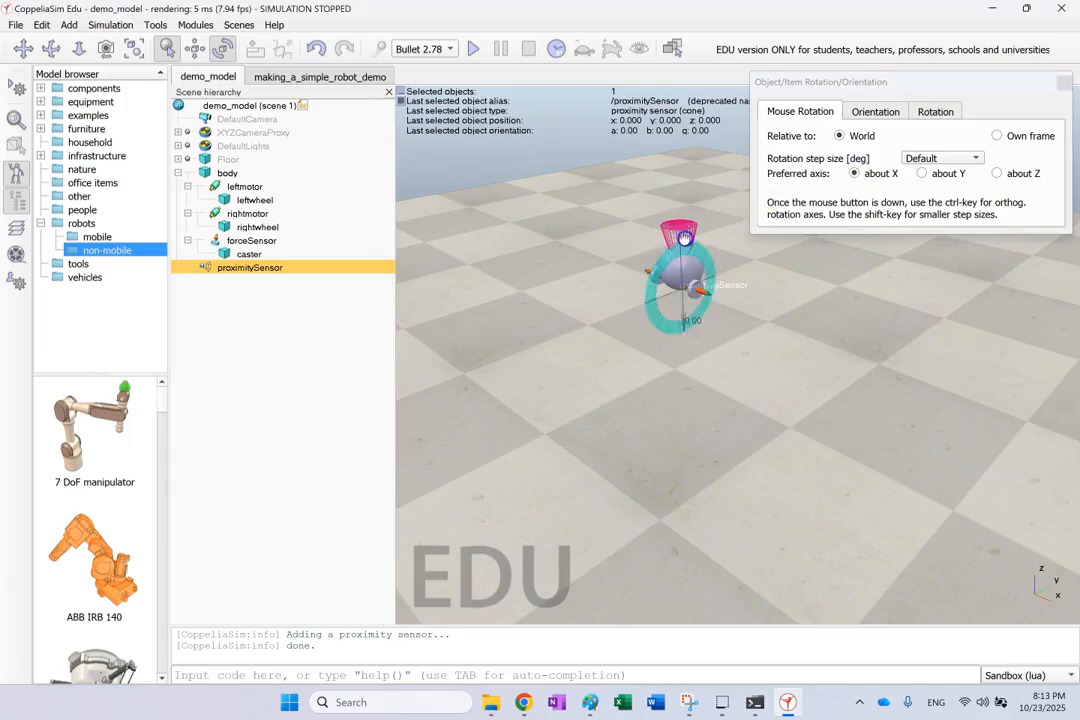
{"action": "left_click_drag", "start_coordinate": [686, 238], "coordinate": [657, 295]}
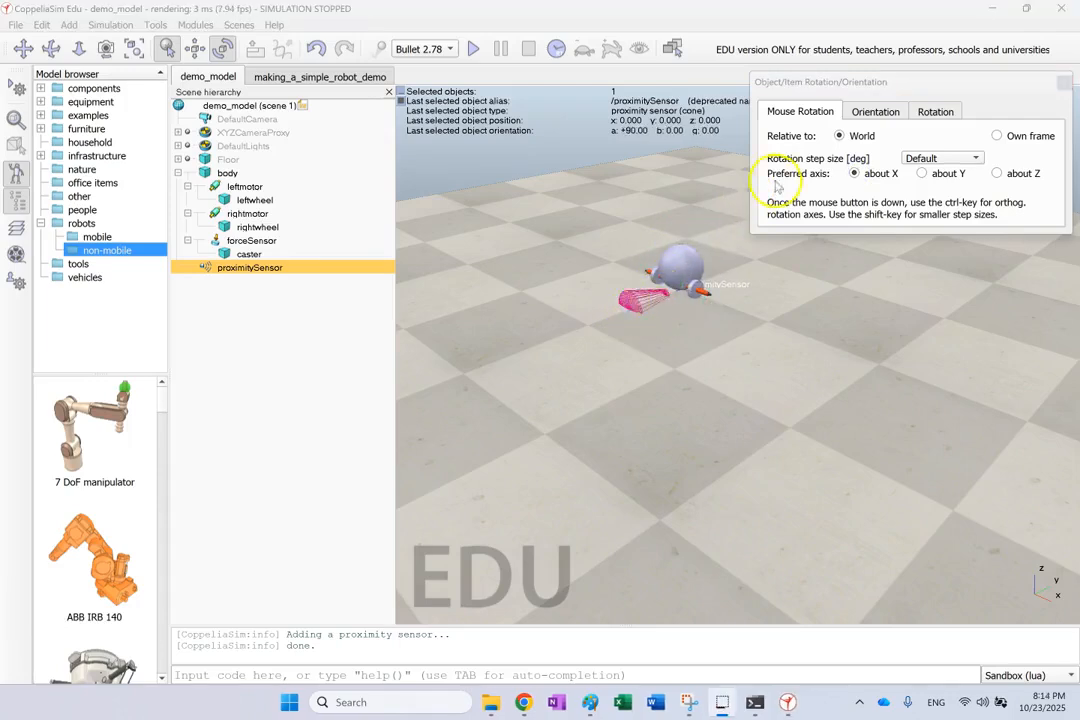
{"action": "left_click", "coordinate": [864, 112]}
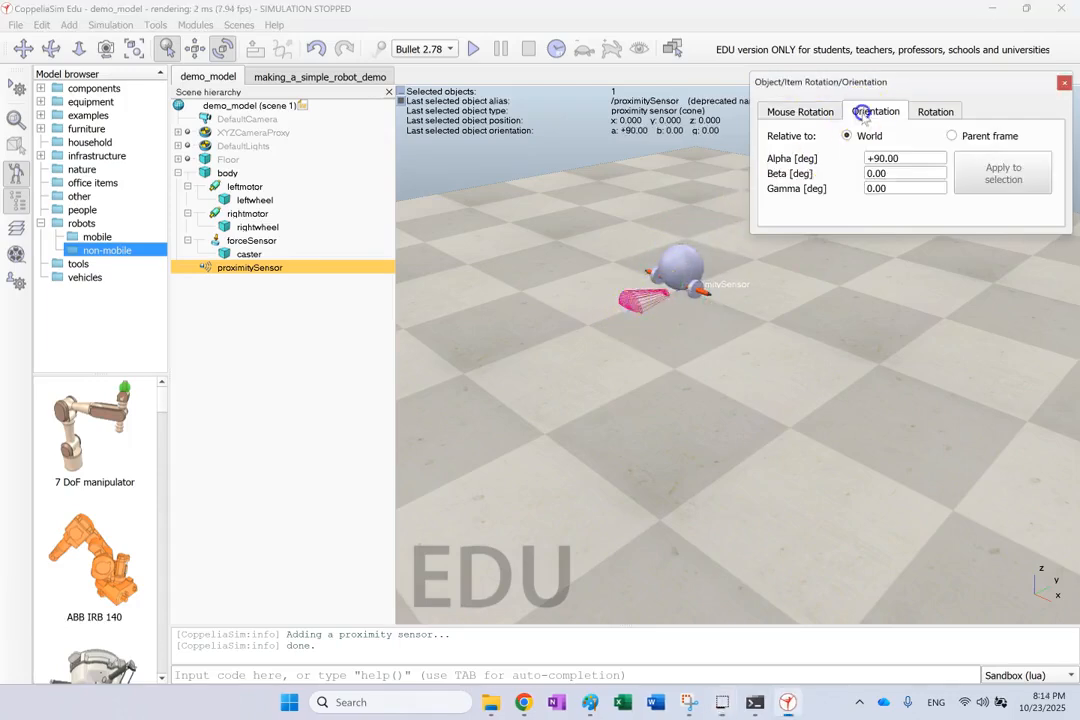
{"action": "left_click", "coordinate": [812, 114]}
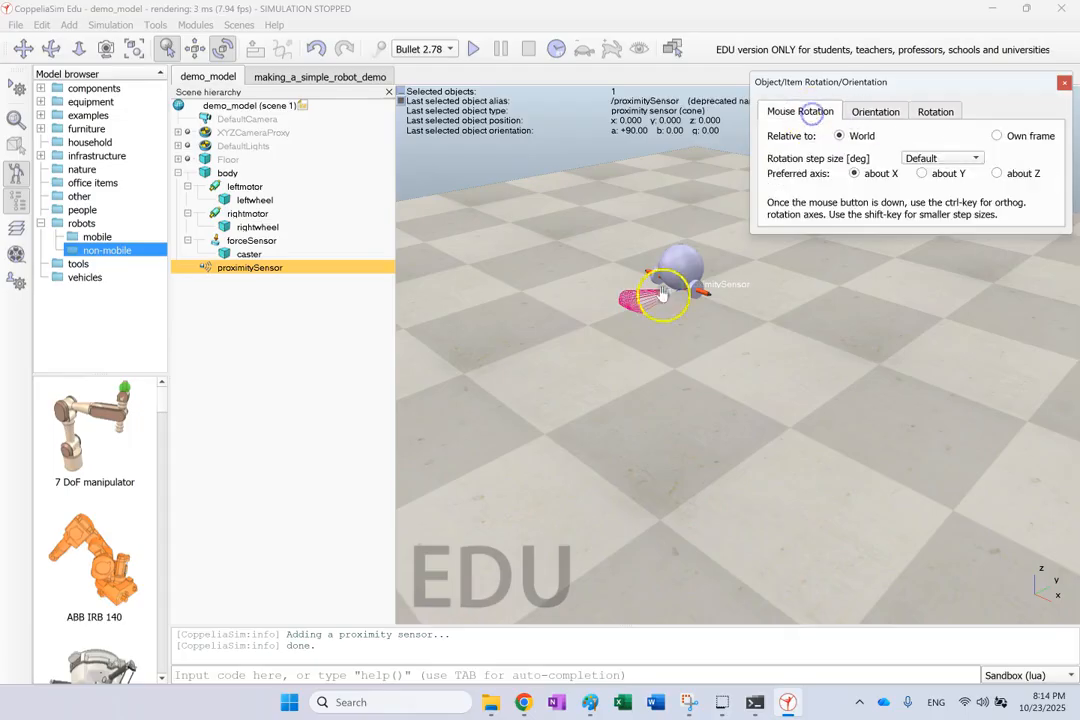
{"action": "left_click", "coordinate": [1064, 84]}
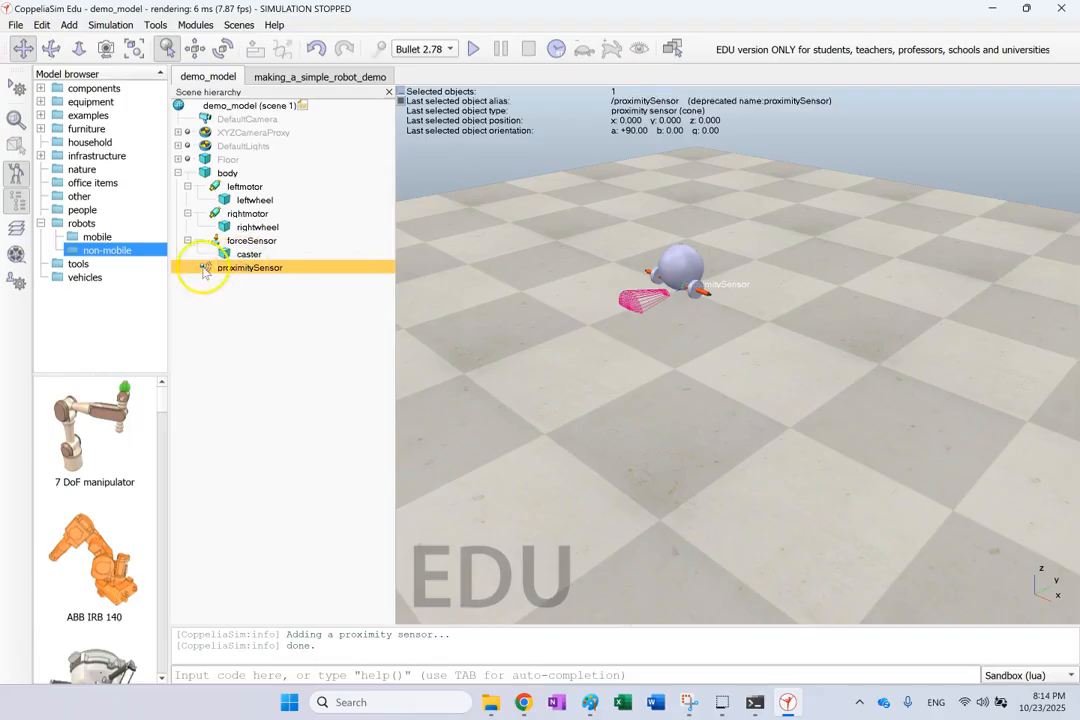
Set the proximity sensor's world position to Z 0.12 m and Y 0.05 m.
{"action": "left_click", "coordinate": [194, 48]}
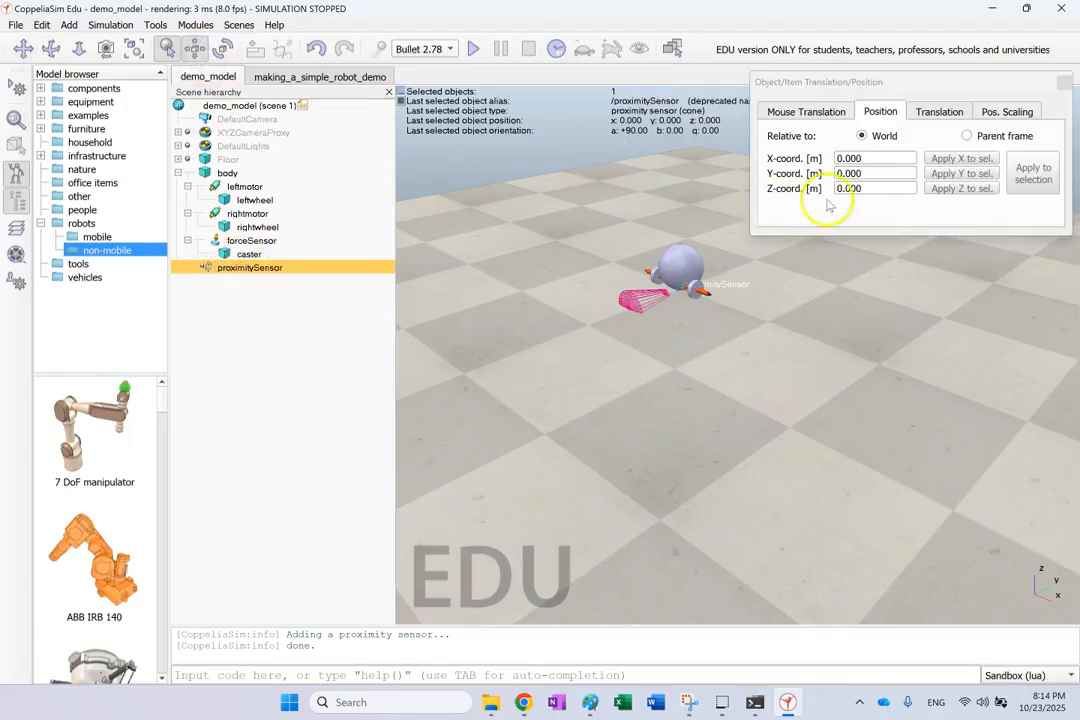
{"action": "left_click", "coordinate": [882, 193]}
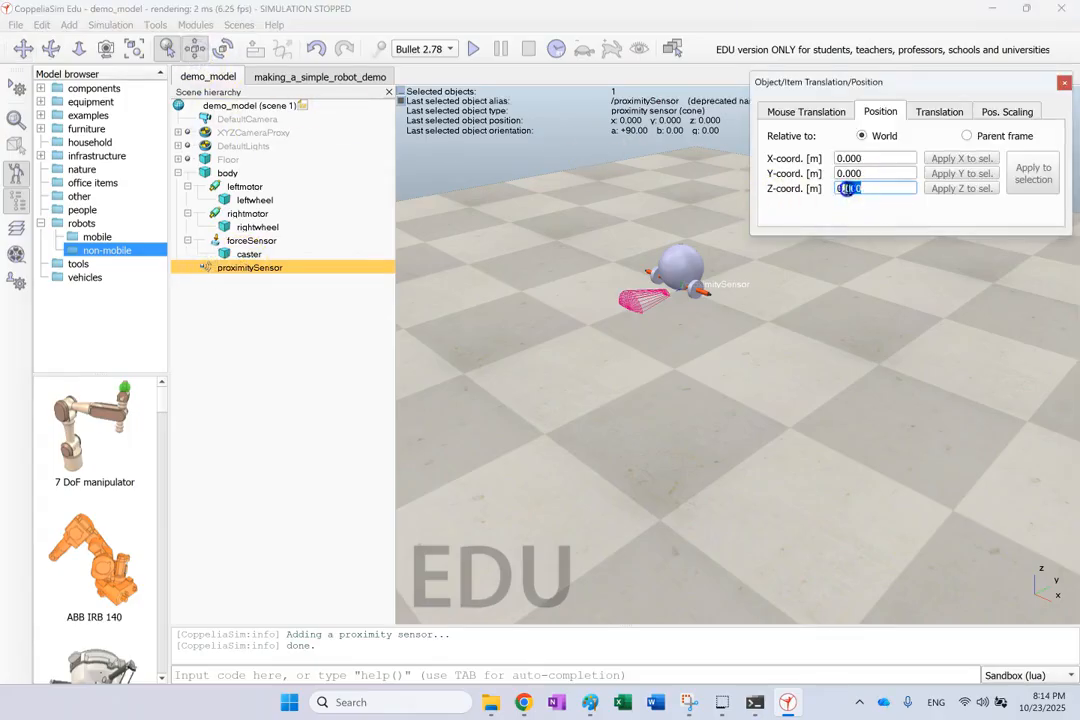
{"action": "left_click", "coordinate": [879, 174]}
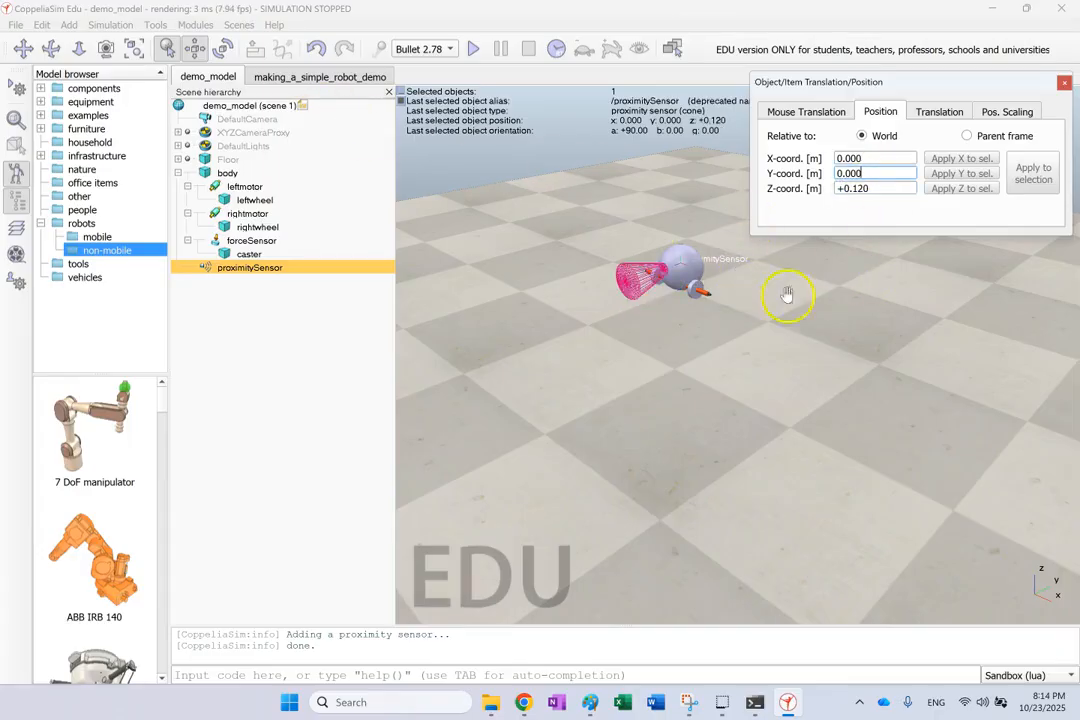
{"action": "left_click", "coordinate": [870, 174]}
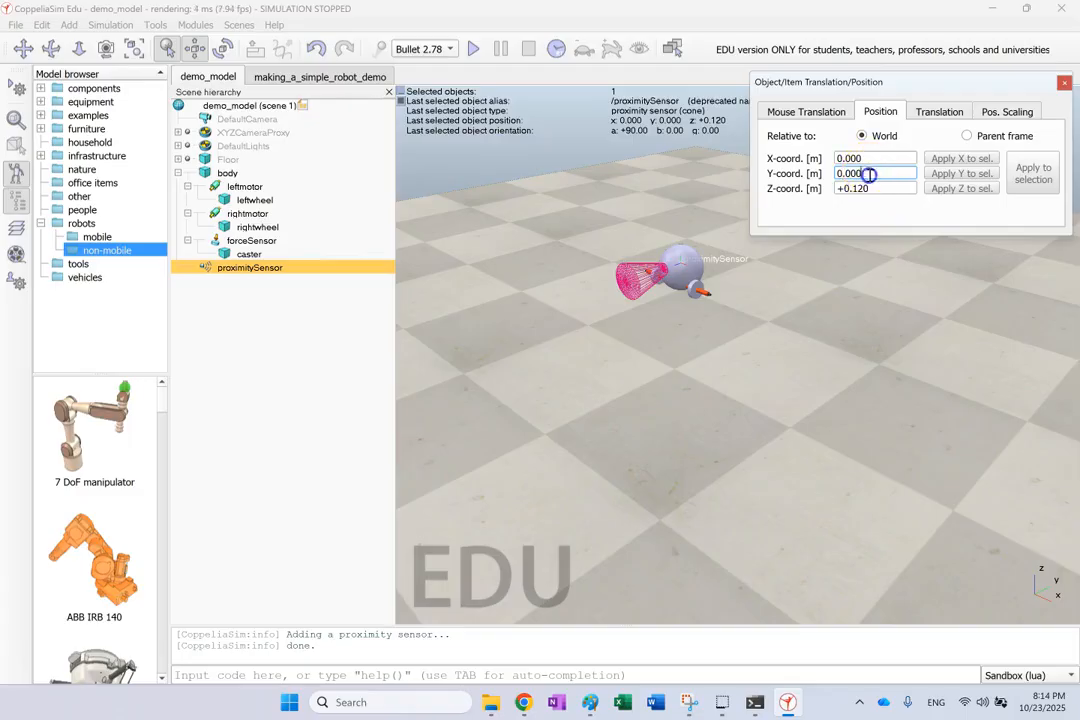
{"action": "left_click", "coordinate": [879, 277]}
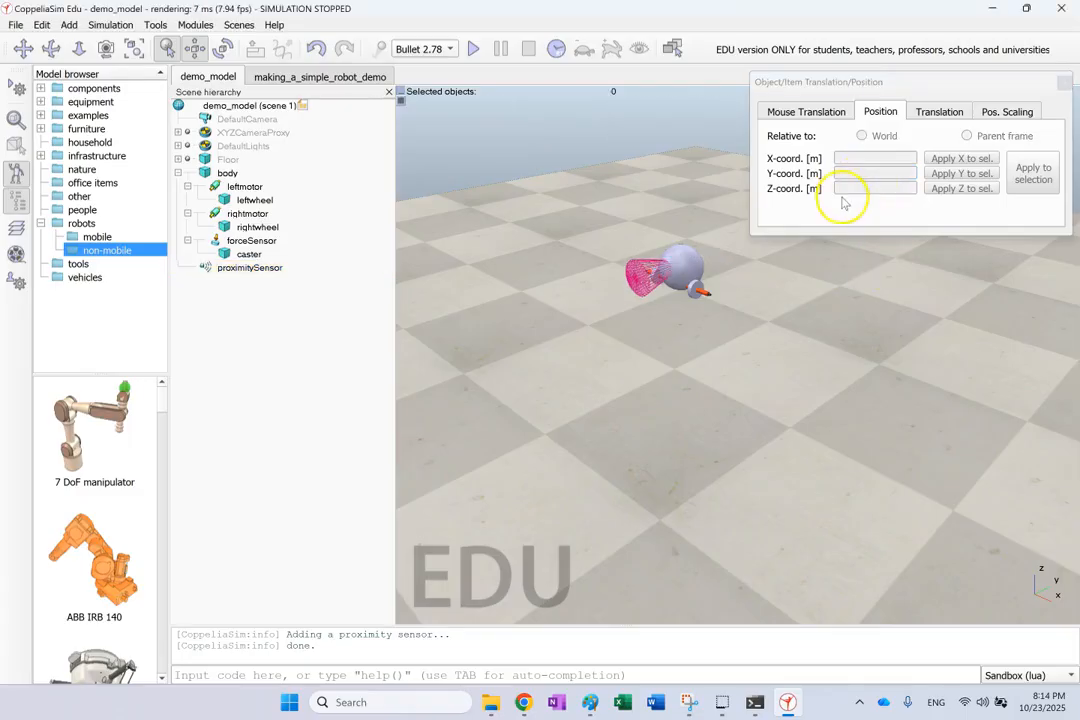
Reselect the proximity sensor and set its world Y position to 0.01 m, closing the position settings.
{"action": "left_click", "coordinate": [839, 112]}
{"action": "left_click", "coordinate": [630, 278]}
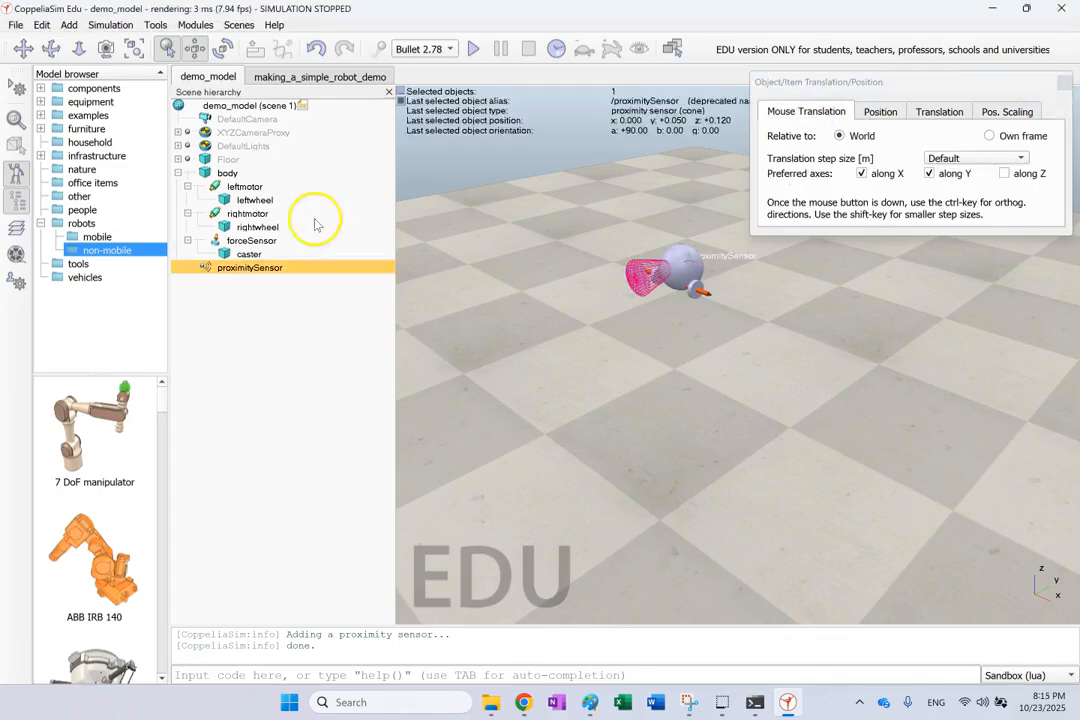
{"action": "left_click", "coordinate": [882, 116]}
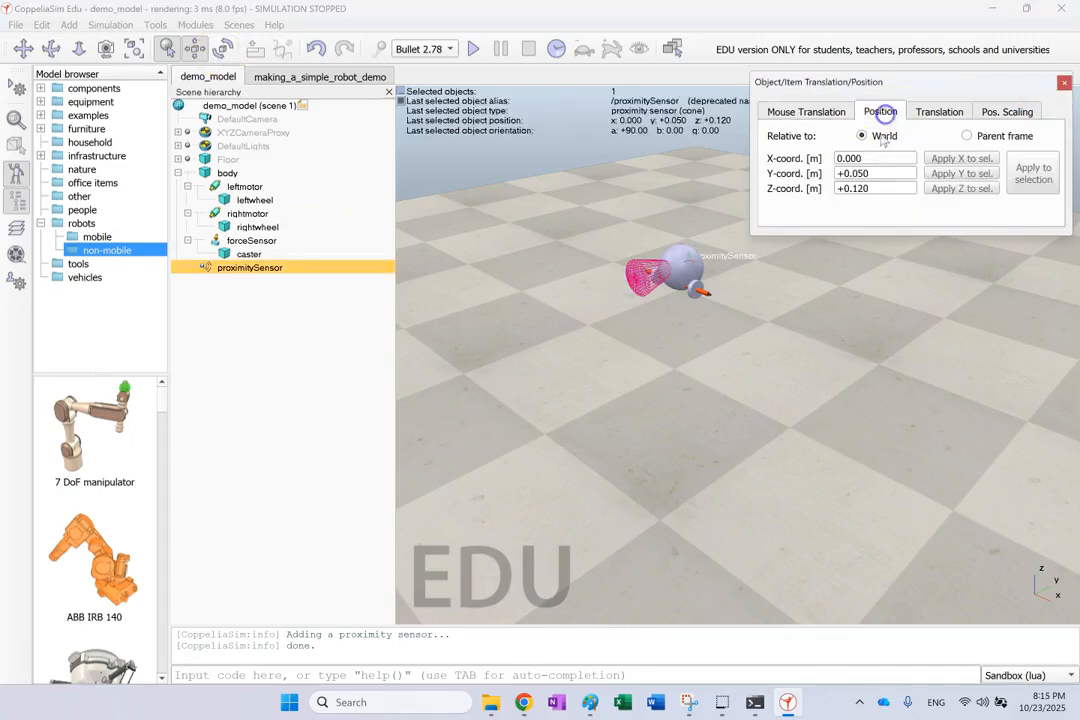
{"action": "left_click_drag", "start_coordinate": [873, 174], "coordinate": [853, 173]}
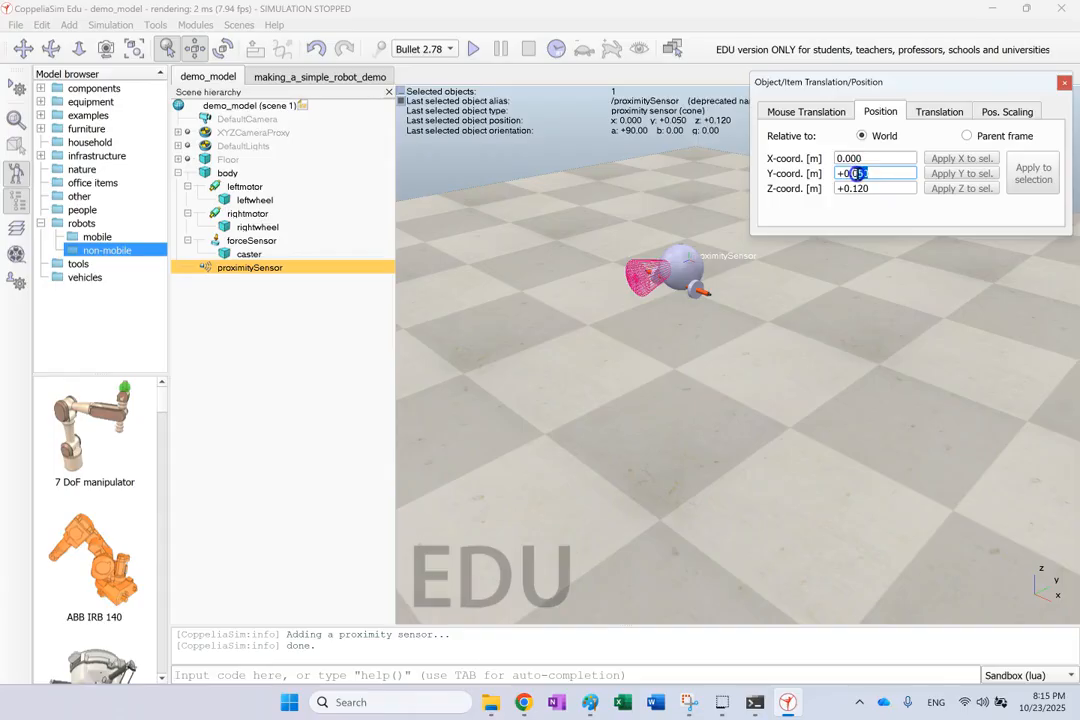
{"action": "left_click", "coordinate": [868, 277]}
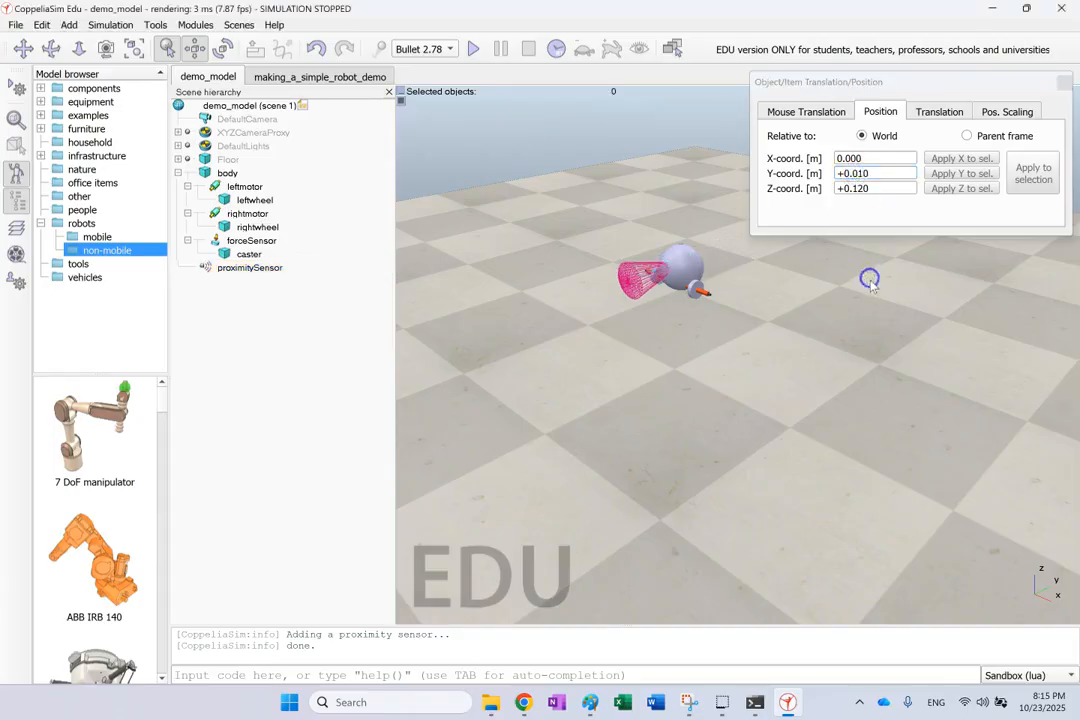
{"action": "left_click", "coordinate": [1064, 83]}
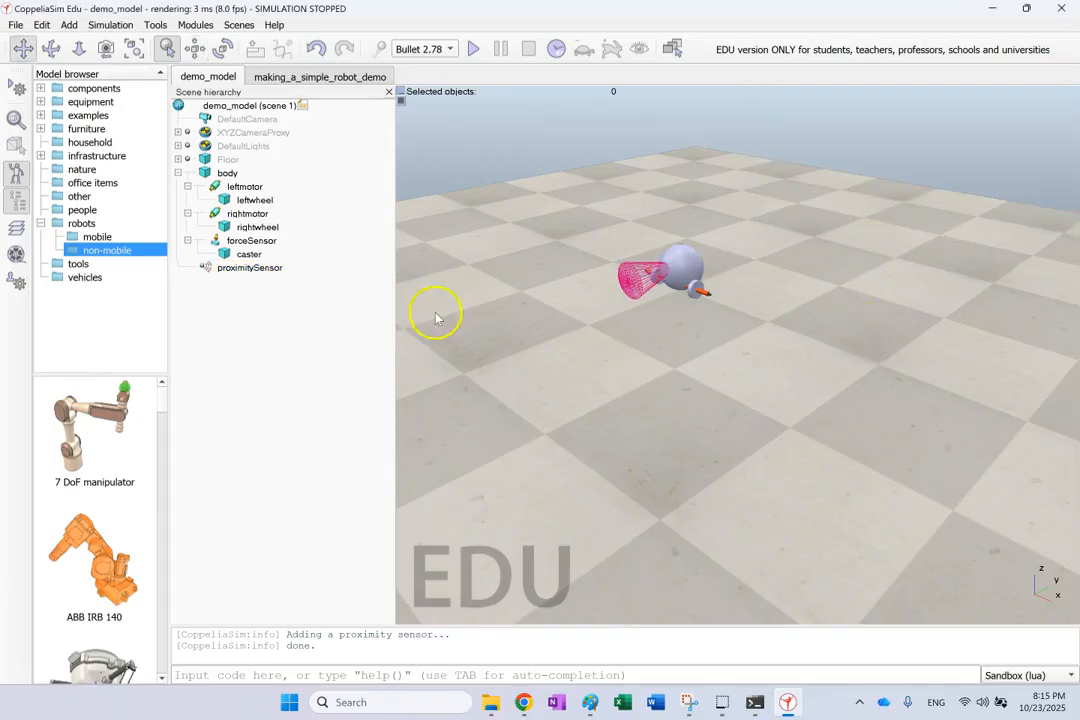
Make proximitySensor a child of body in the scene hierarchy and save the scene.
{"action": "left_click_drag", "start_coordinate": [212, 270], "coordinate": [210, 174]}
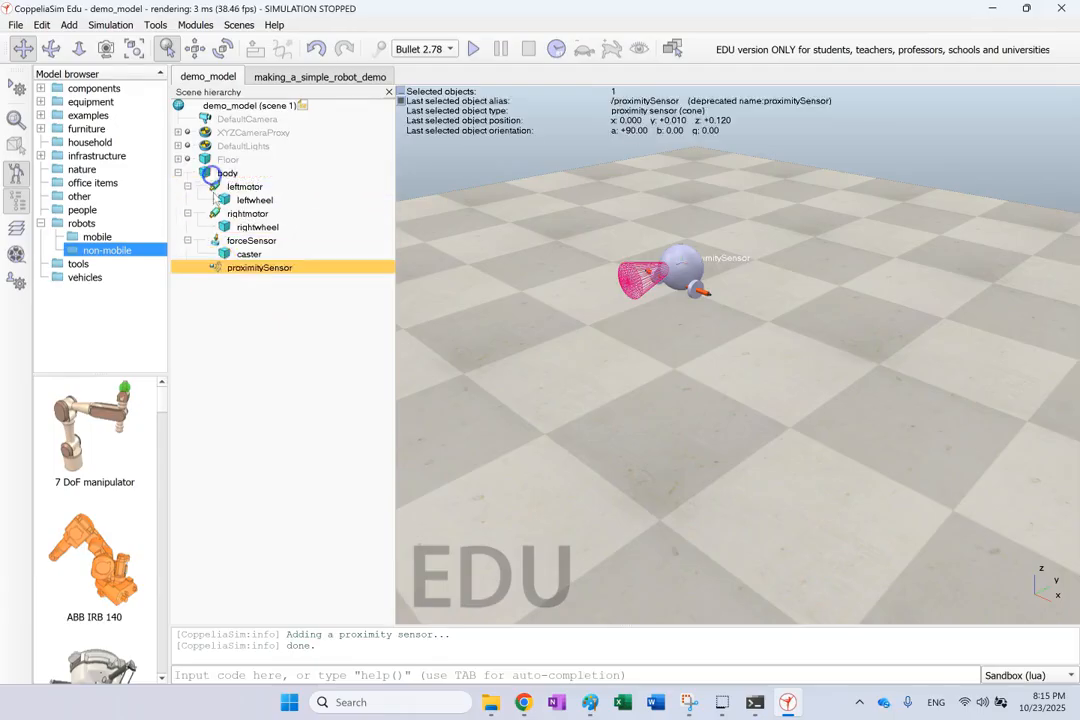
{"action": "left_click", "coordinate": [18, 25]}
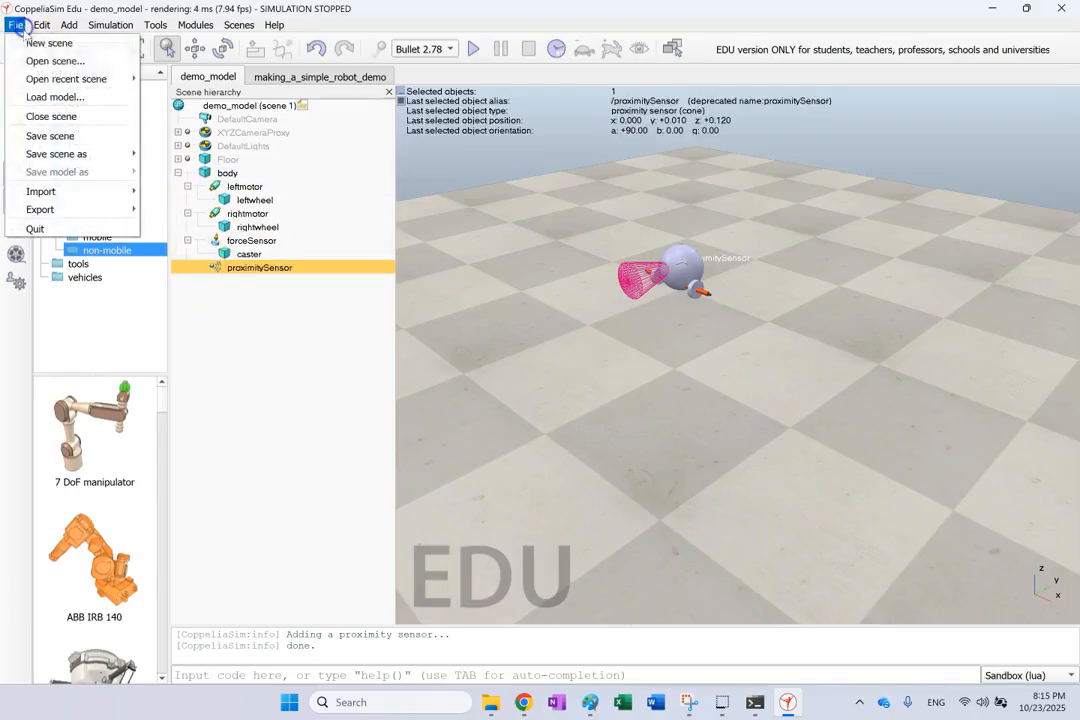
{"action": "left_click", "coordinate": [56, 136]}
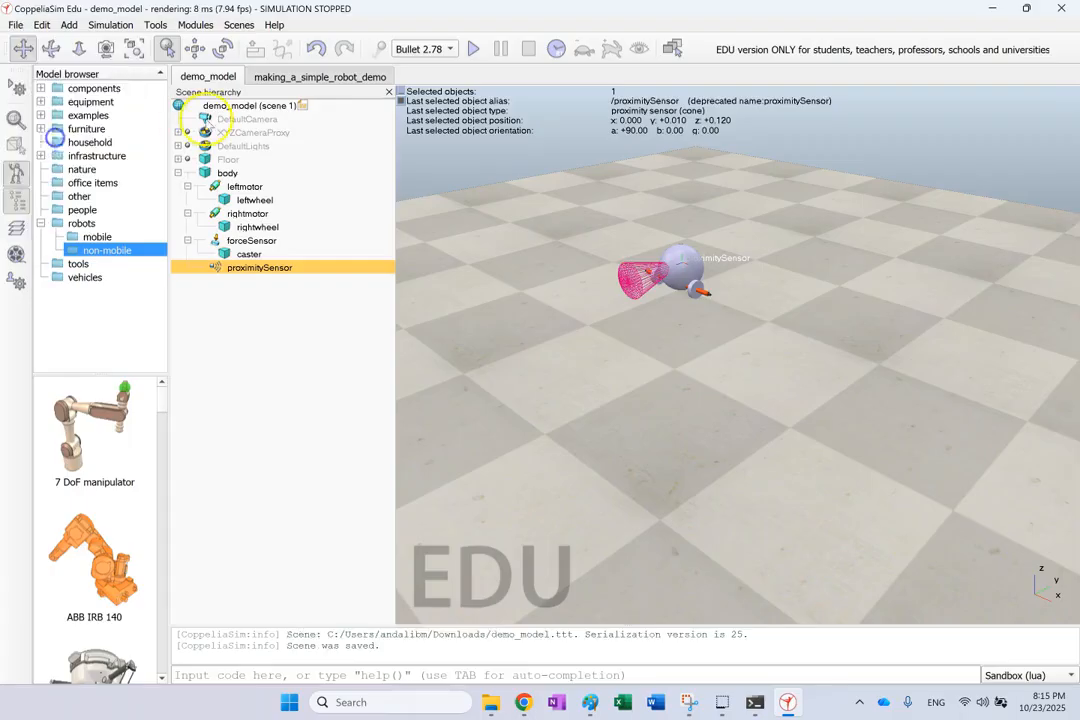
Run the simulation to check that the proximity sensor moves with the robot, stop it and clear the selection.
{"action": "left_click", "coordinate": [473, 49]}
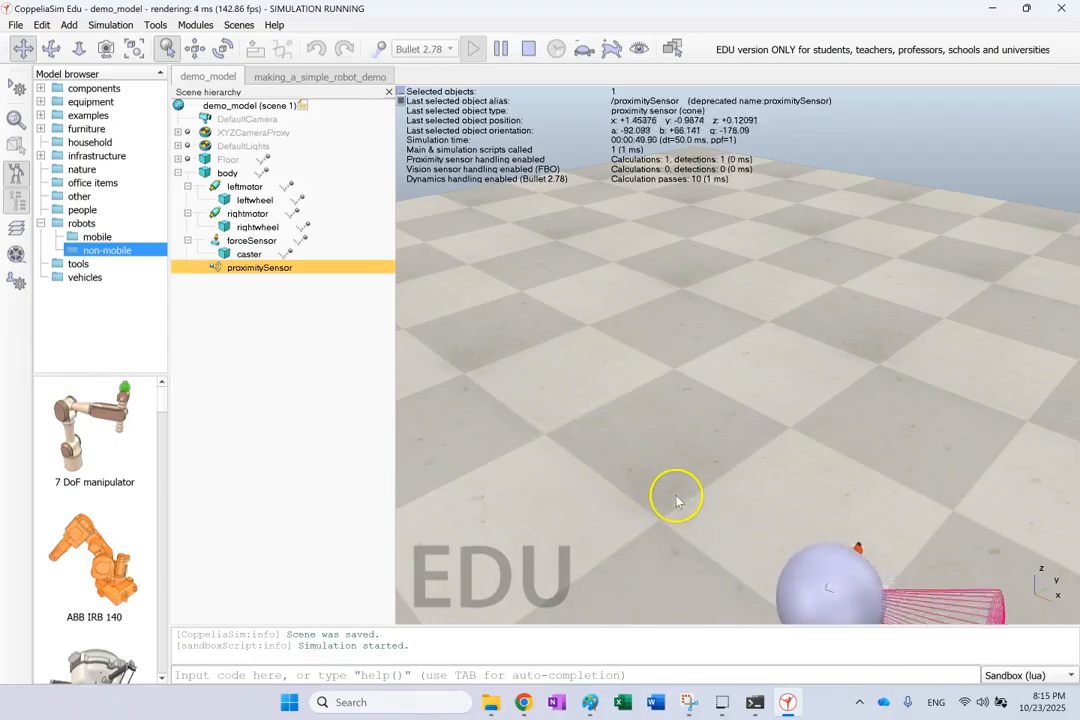
{"action": "left_click", "coordinate": [530, 49]}
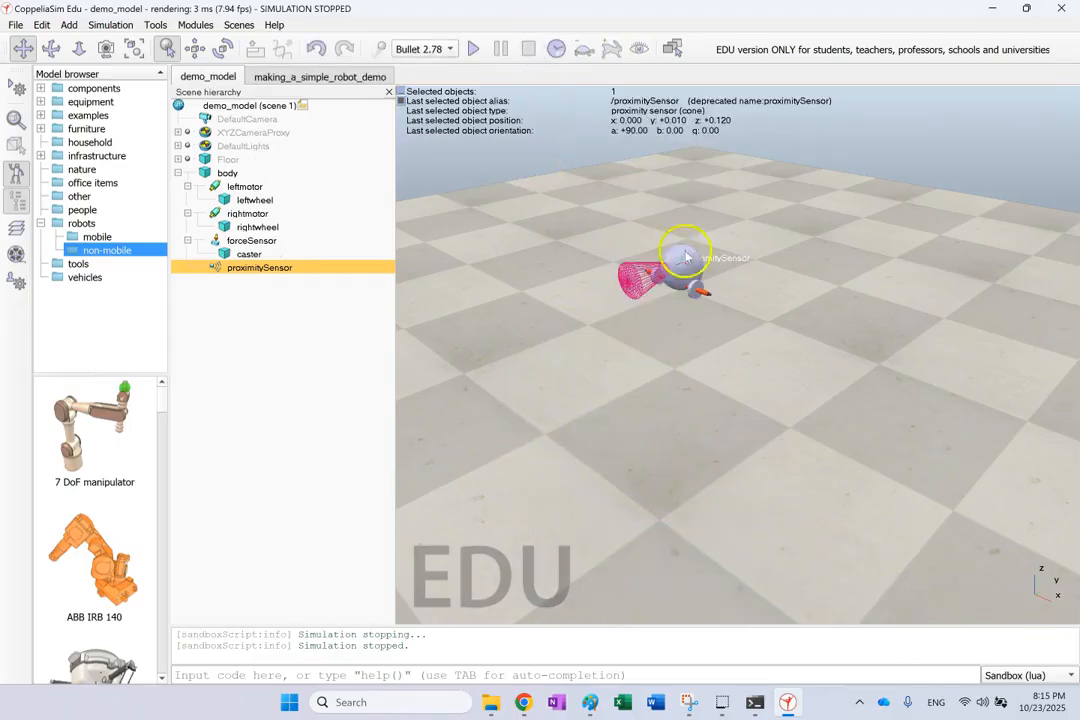
{"action": "left_click", "coordinate": [508, 262]}
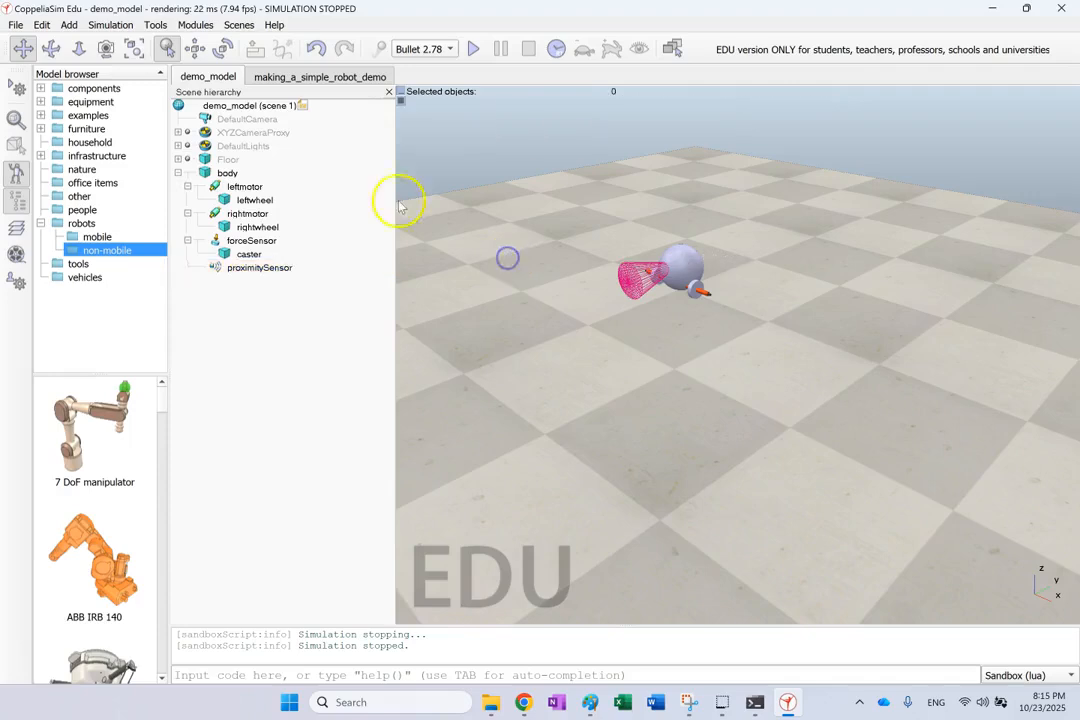
{"action": "left_click", "coordinate": [224, 173]}
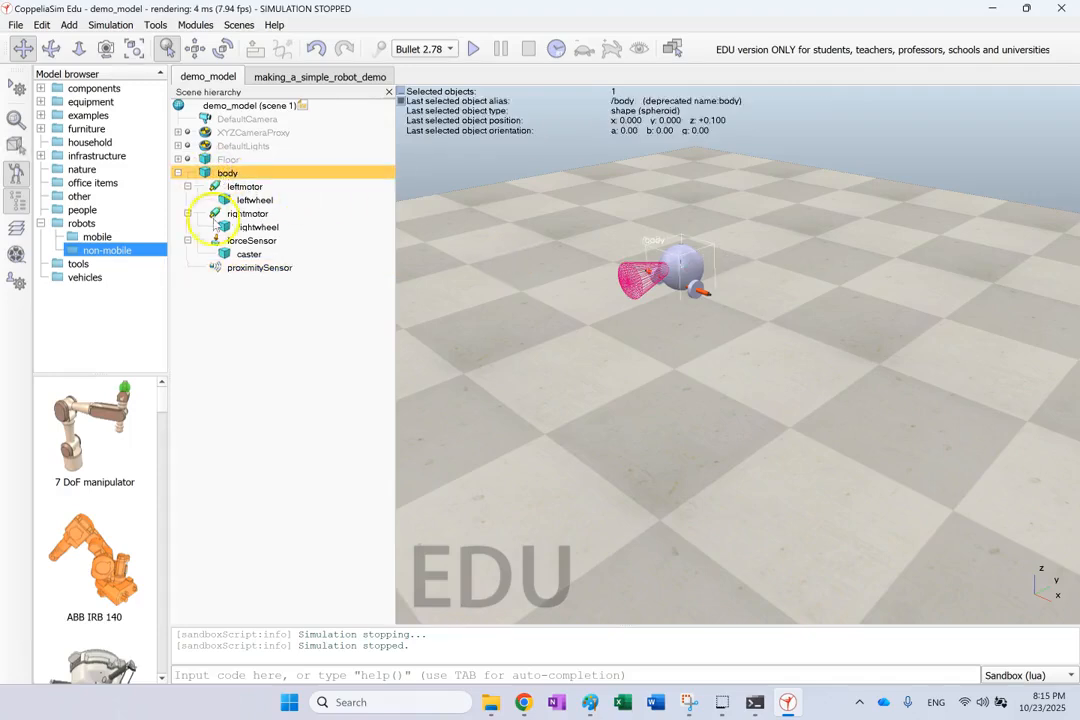
{"action": "left_click", "coordinate": [17, 24]}
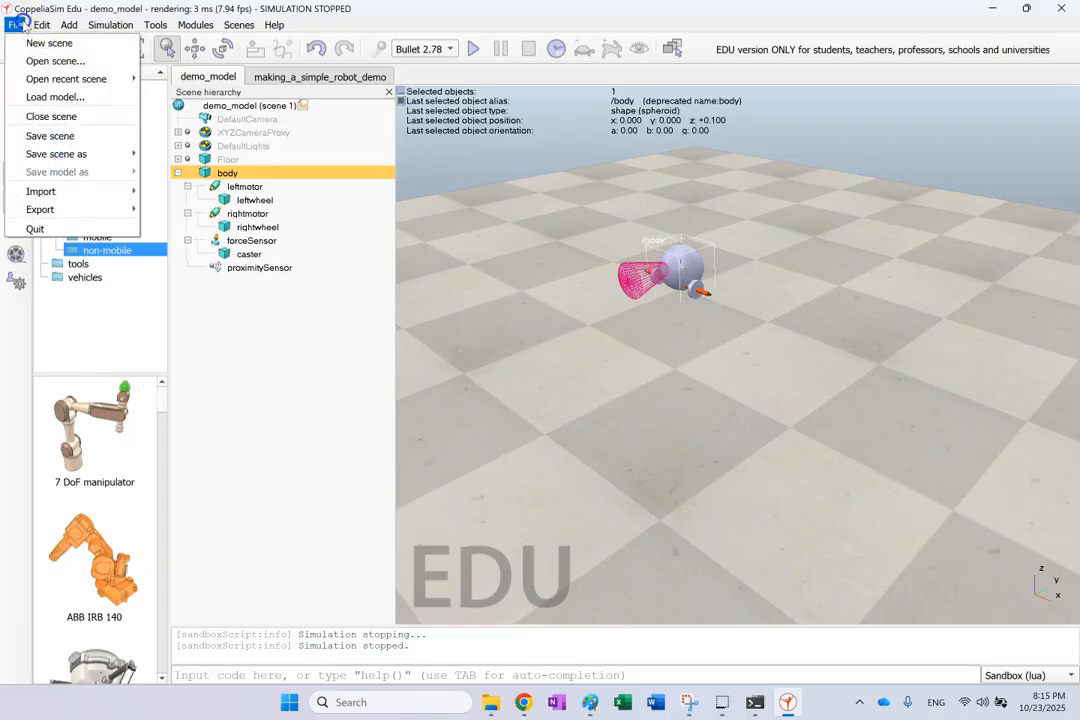
{"action": "left_click", "coordinate": [258, 170]}
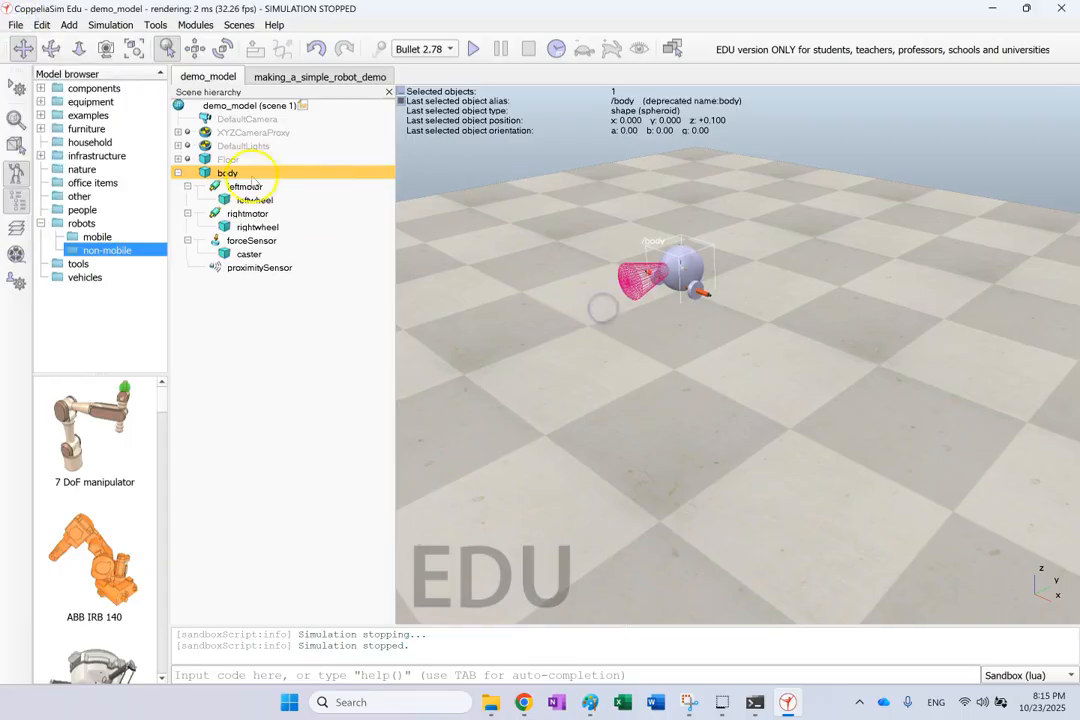
{"action": "left_click", "coordinate": [58, 47]}
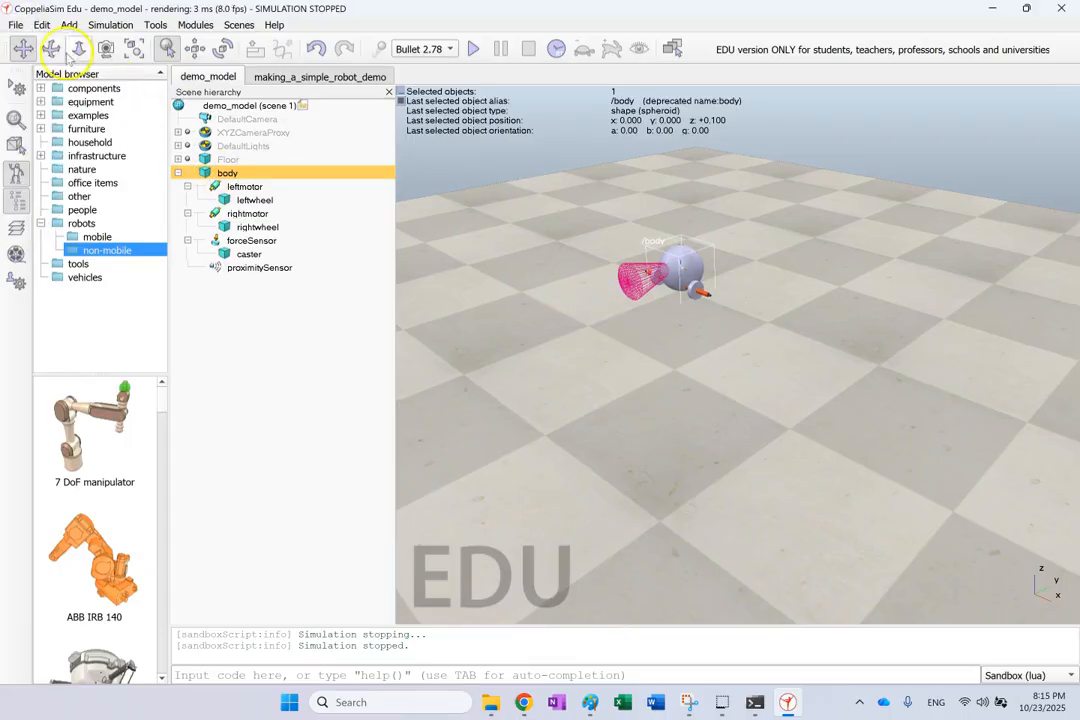
{"action": "left_click", "coordinate": [16, 24]}
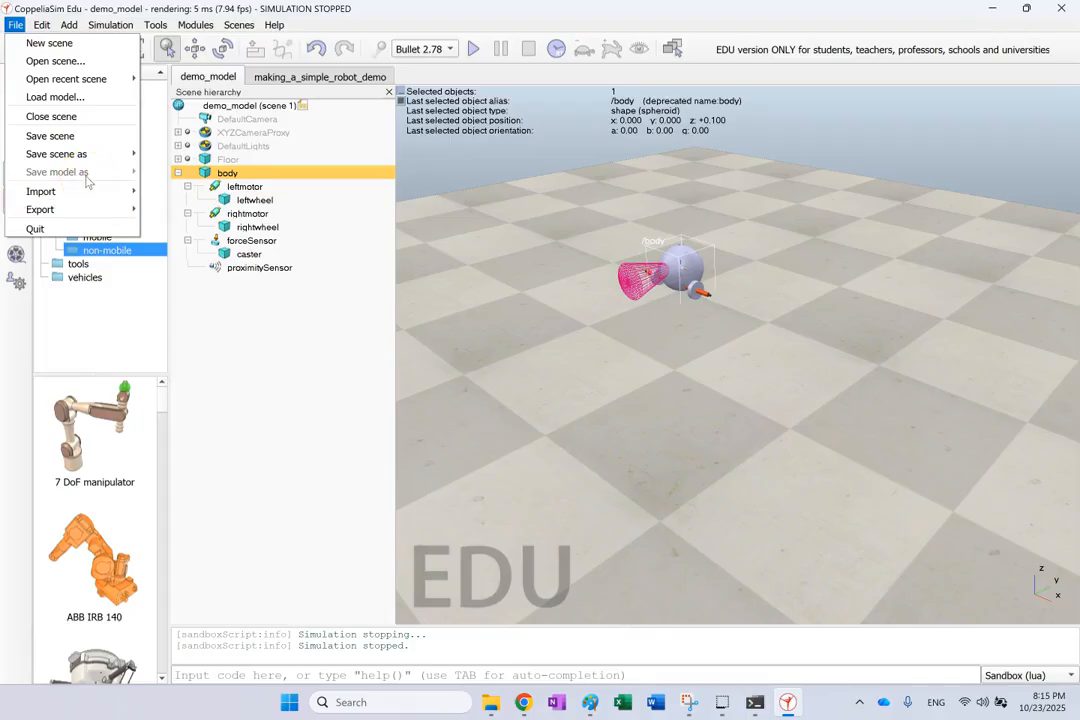
{"action": "left_click", "coordinate": [588, 299]}
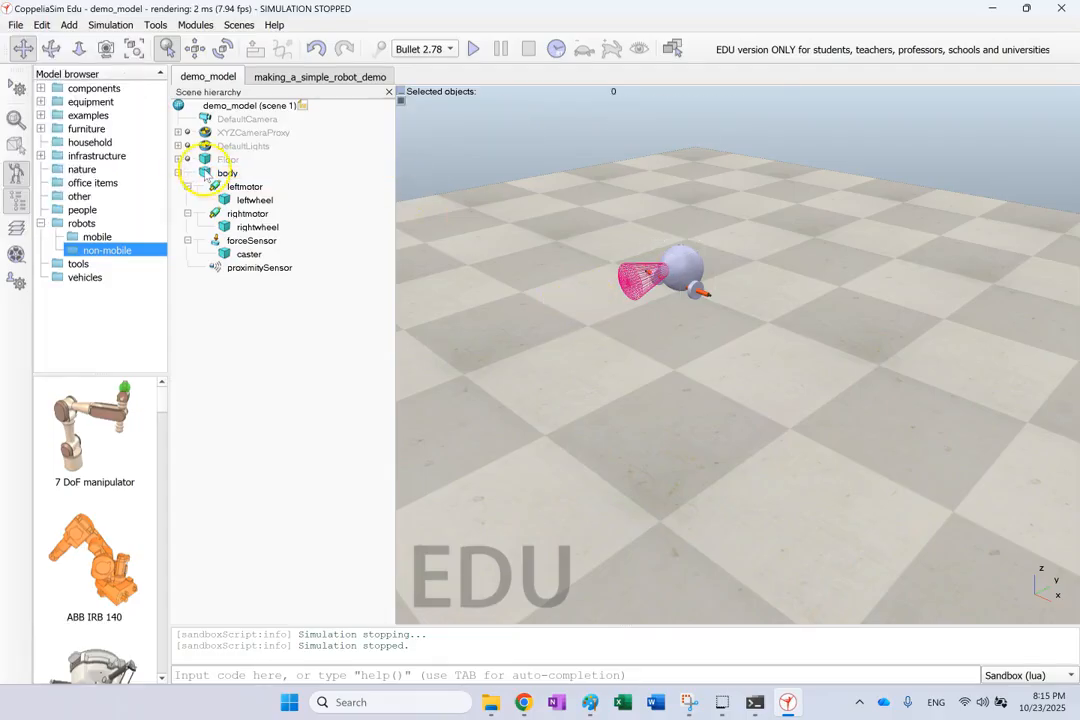
Mark the body object as a model in its object properties, then close the properties and clear the selection.
{"action": "double_click", "coordinate": [205, 173]}
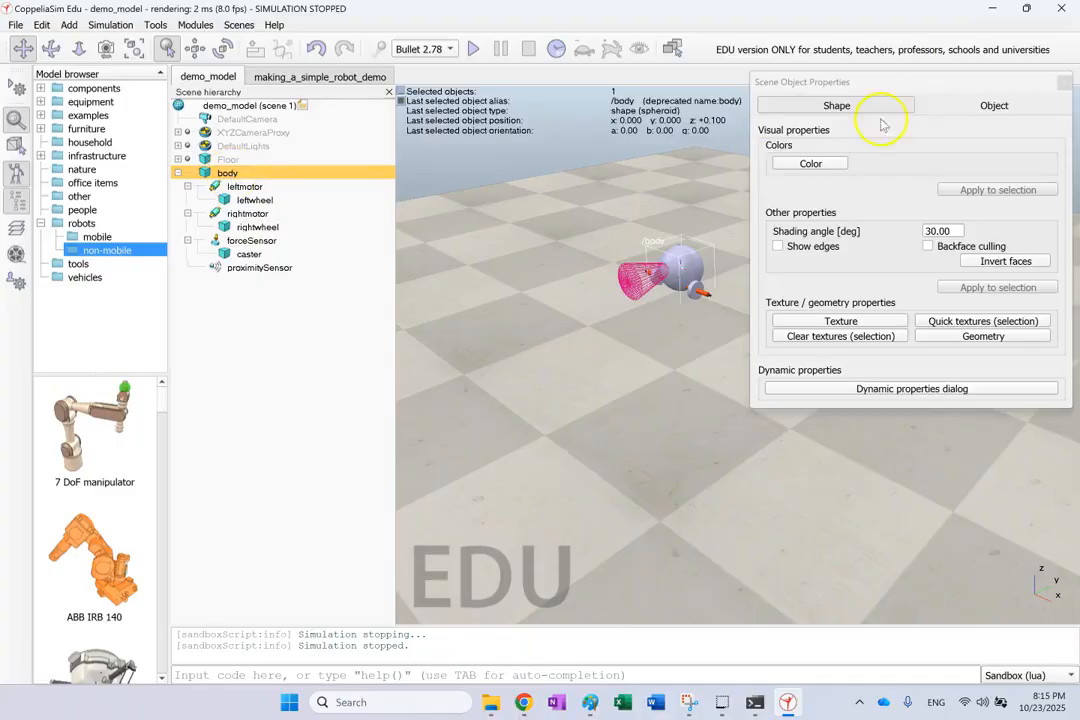
{"action": "left_click", "coordinate": [945, 106]}
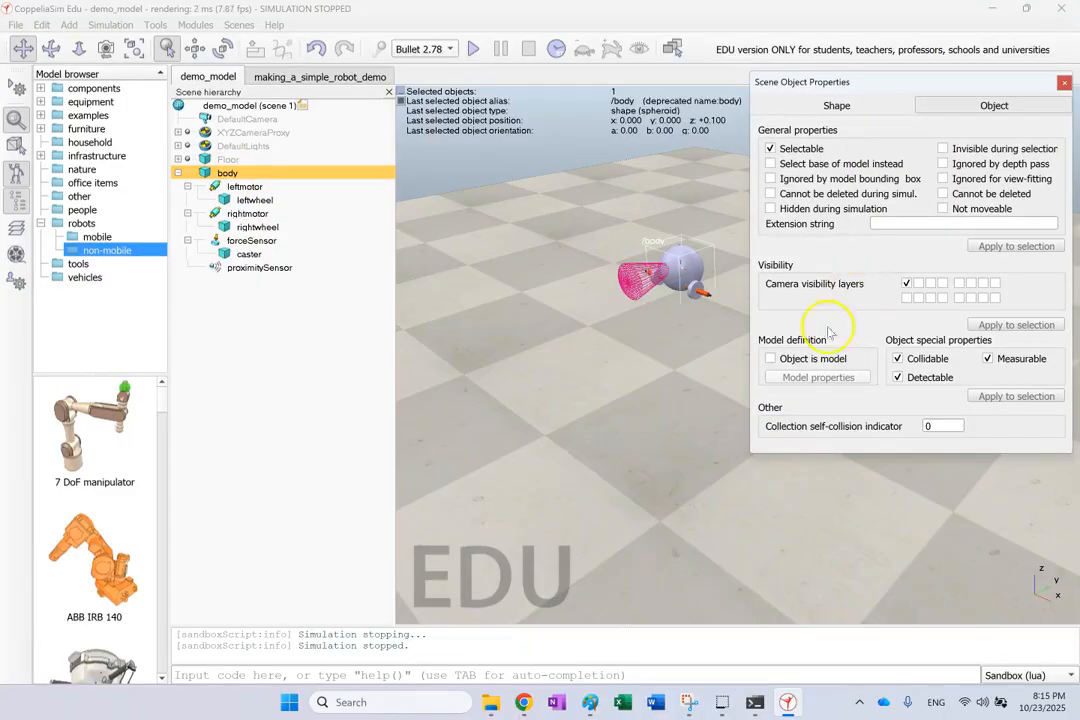
{"action": "left_click", "coordinate": [800, 366]}
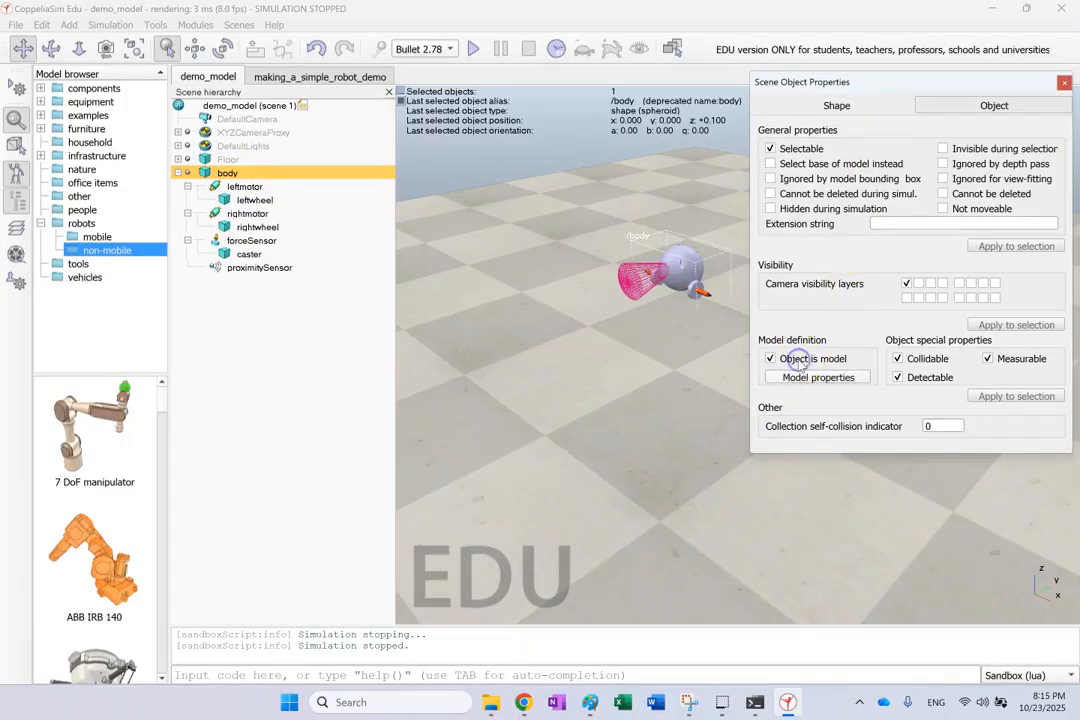
{"action": "left_click", "coordinate": [1062, 86]}
{"action": "left_click", "coordinate": [315, 310]}
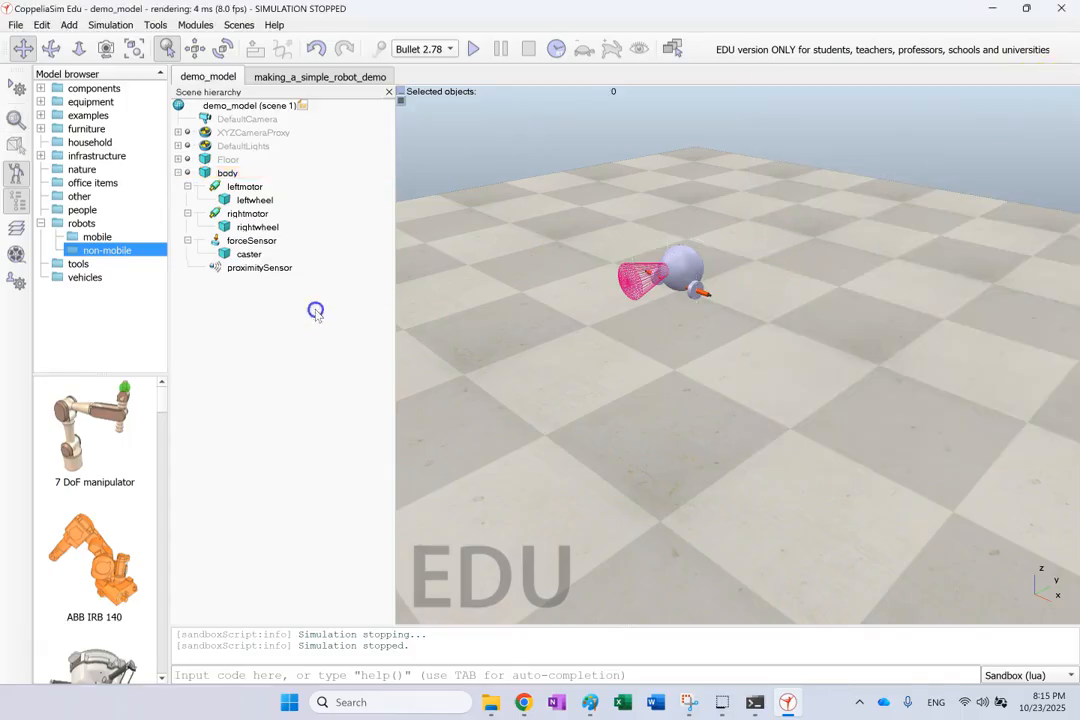
Start saving the body model and decline the proposed thumbnail in favour of a custom one.
{"action": "left_click", "coordinate": [232, 173]}
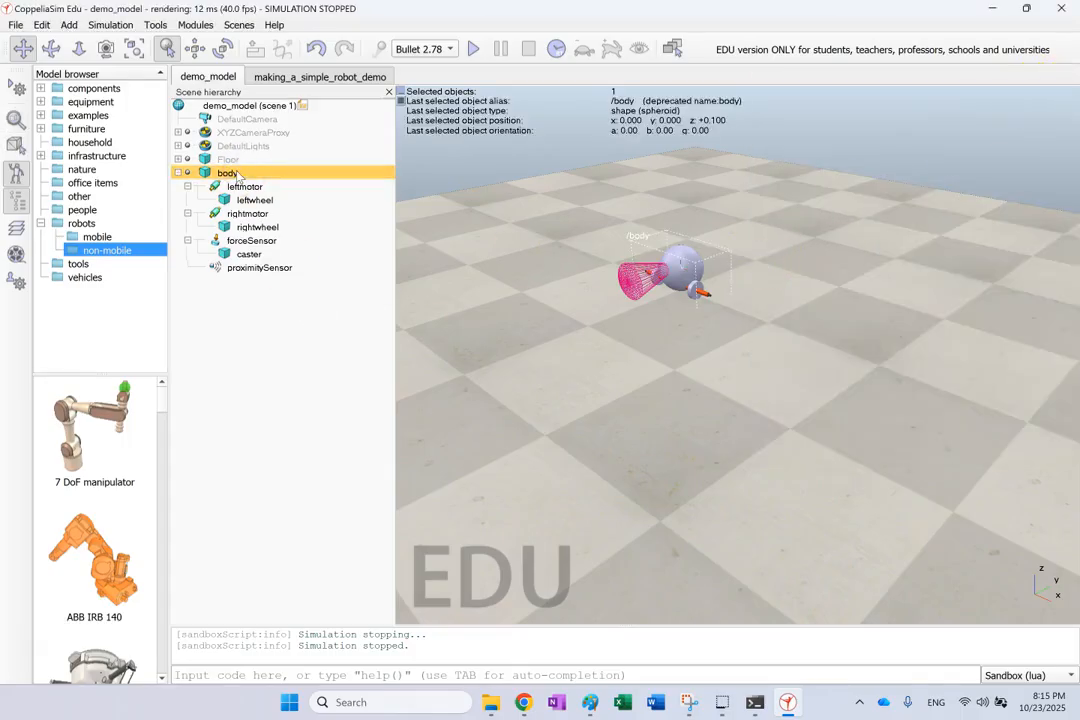
{"action": "left_click", "coordinate": [15, 24]}
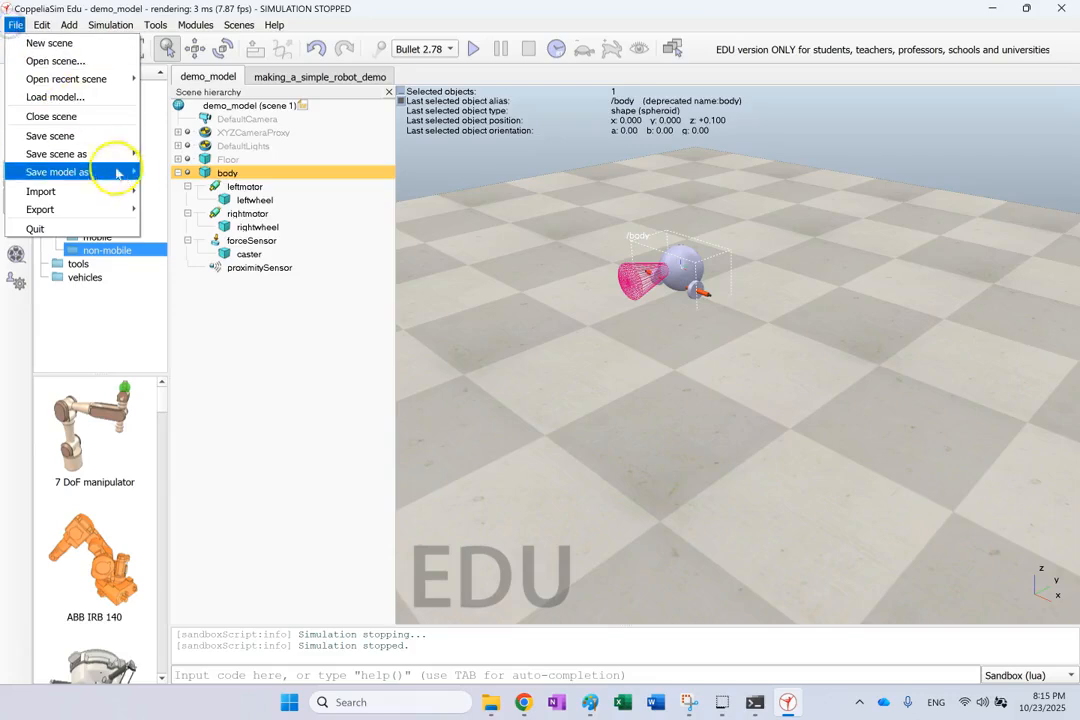
{"action": "mouse_move", "coordinate": [116, 171]}
{"action": "left_click", "coordinate": [180, 172]}
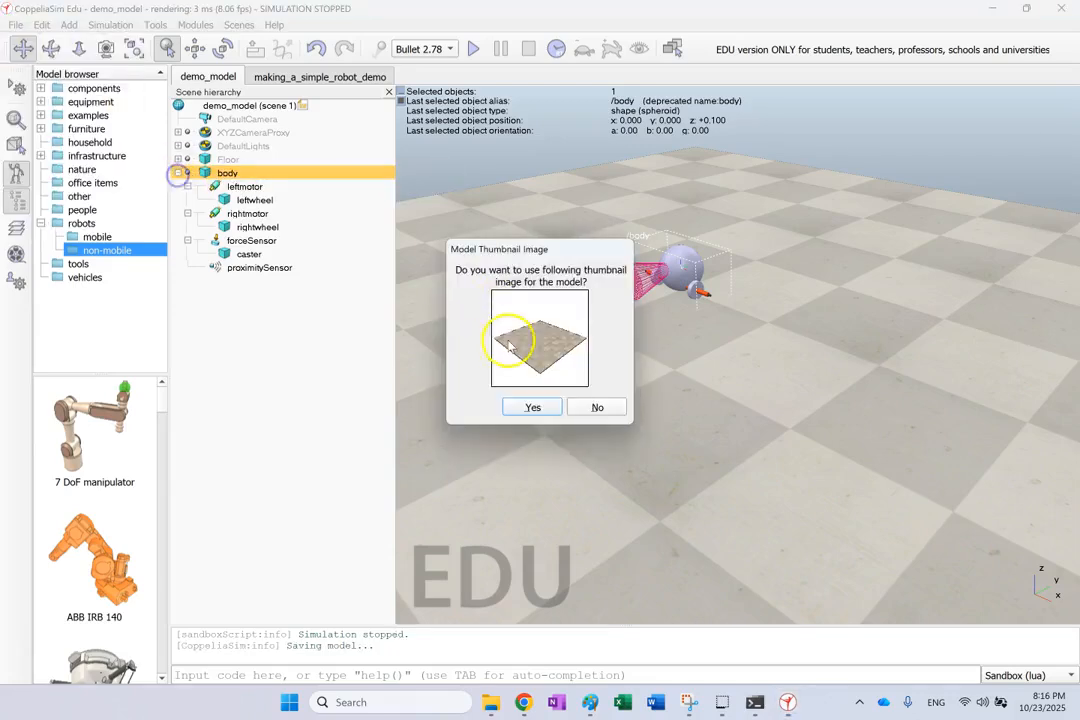
{"action": "left_click", "coordinate": [598, 407]}
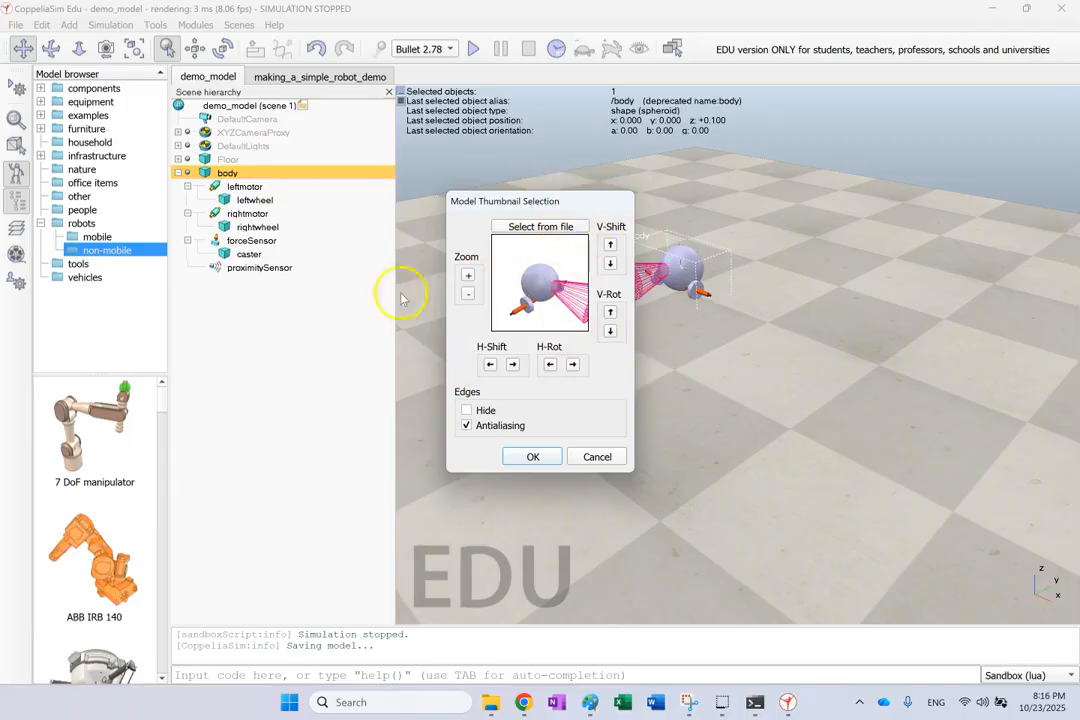
Shift the thumbnail view left and up until the whole robot and its sensor cone fit in the frame.
{"action": "left_click", "coordinate": [490, 364]}
{"action": "left_click", "coordinate": [489, 364]}
{"action": "left_click", "coordinate": [489, 364]}
{"action": "left_click", "coordinate": [488, 365]}
{"action": "left_click", "coordinate": [488, 365]}
{"action": "left_click", "coordinate": [488, 365]}
{"action": "left_click", "coordinate": [610, 245]}
{"action": "left_click", "coordinate": [610, 245]}
{"action": "left_click", "coordinate": [610, 245]}
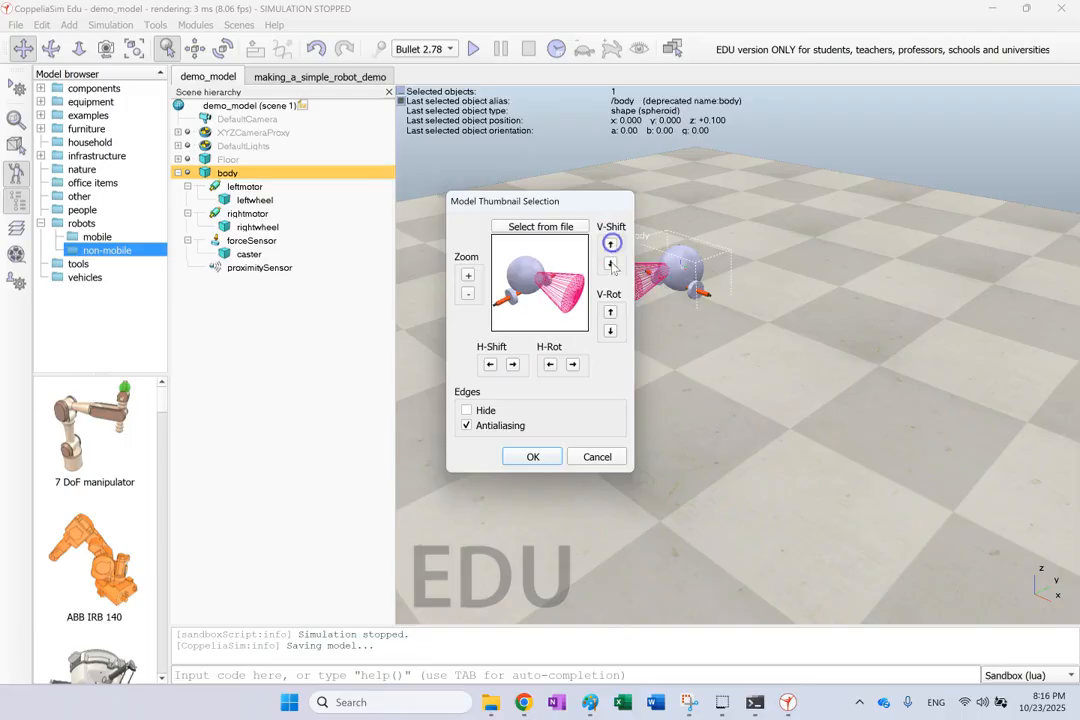
Accept the thumbnail, cancel saving the model file and clear the selection.
{"action": "left_click", "coordinate": [533, 457]}
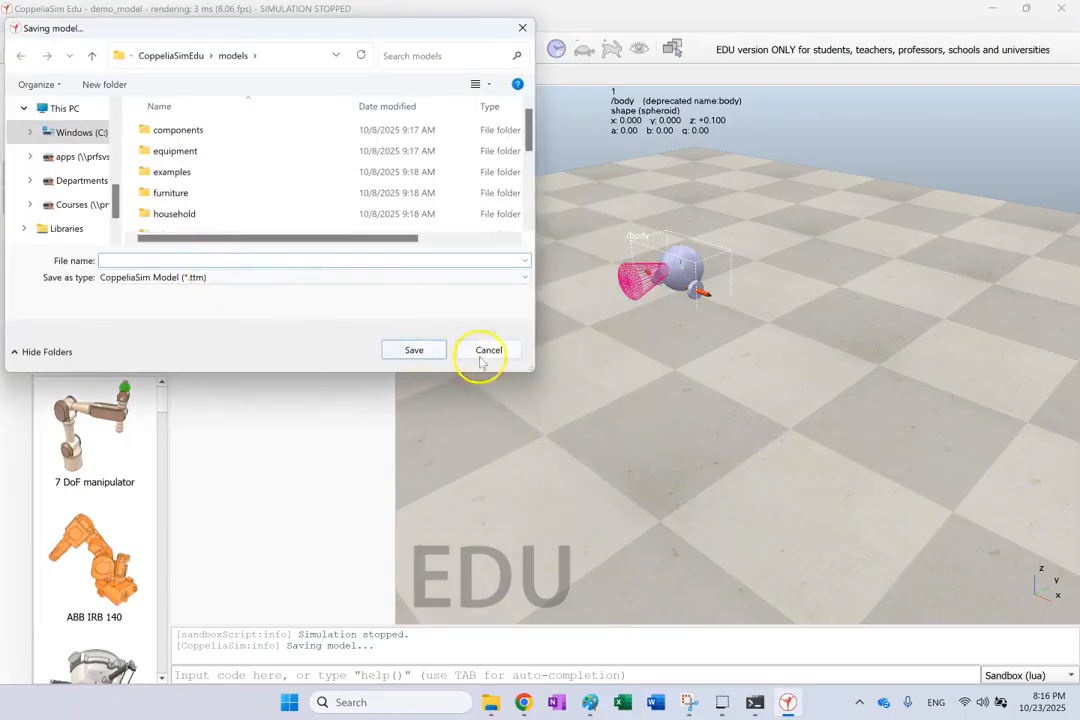
{"action": "left_click", "coordinate": [481, 360]}
{"action": "left_click", "coordinate": [748, 286]}
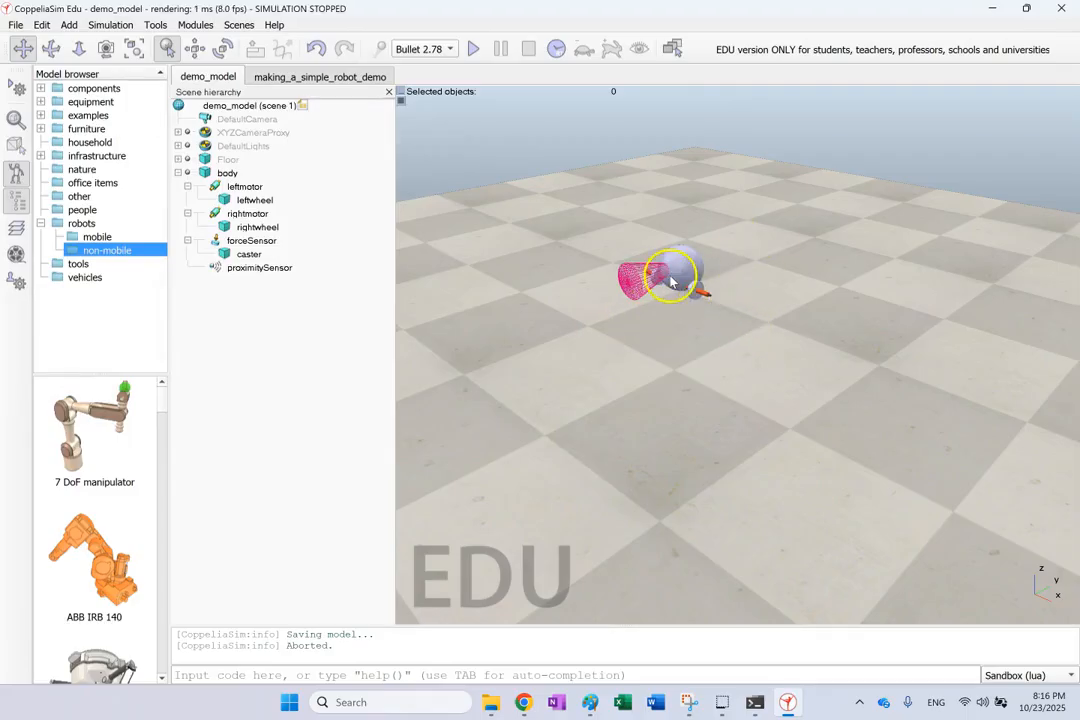
Look into the mobile and non-mobile robot folders of the model library.
{"action": "left_click", "coordinate": [98, 236]}
{"action": "left_click", "coordinate": [103, 251]}
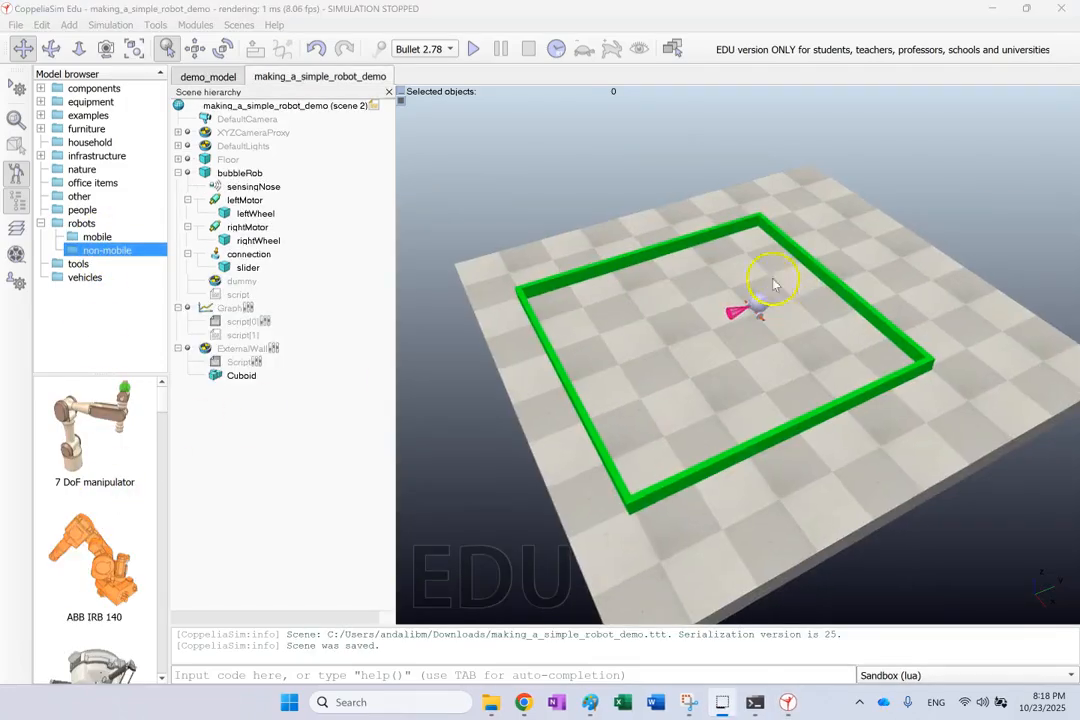
Examine the making_a_simple_robot_demo scene, picking out the ExternalWall object and the dummy under bubbleRob.
{"action": "scroll", "coordinate": [771, 287], "scroll_direction": "up", "scroll_amount": 5}
{"action": "scroll", "coordinate": [682, 299], "scroll_direction": "up", "scroll_amount": 3}
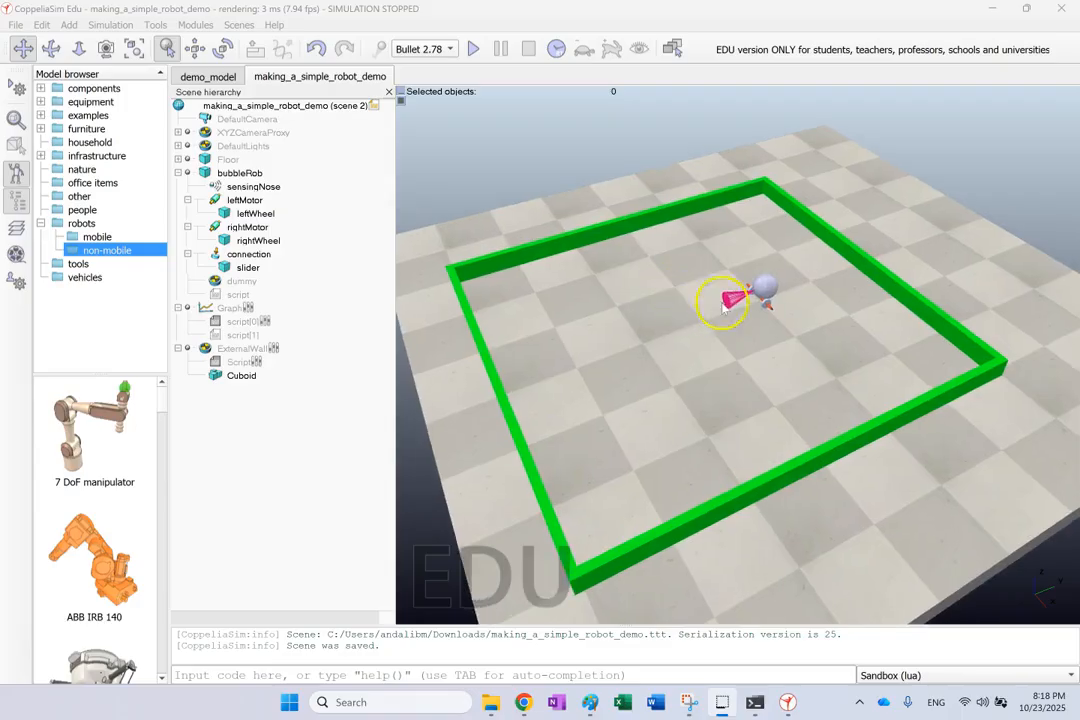
{"action": "scroll", "coordinate": [775, 297], "scroll_direction": "up", "scroll_amount": 2}
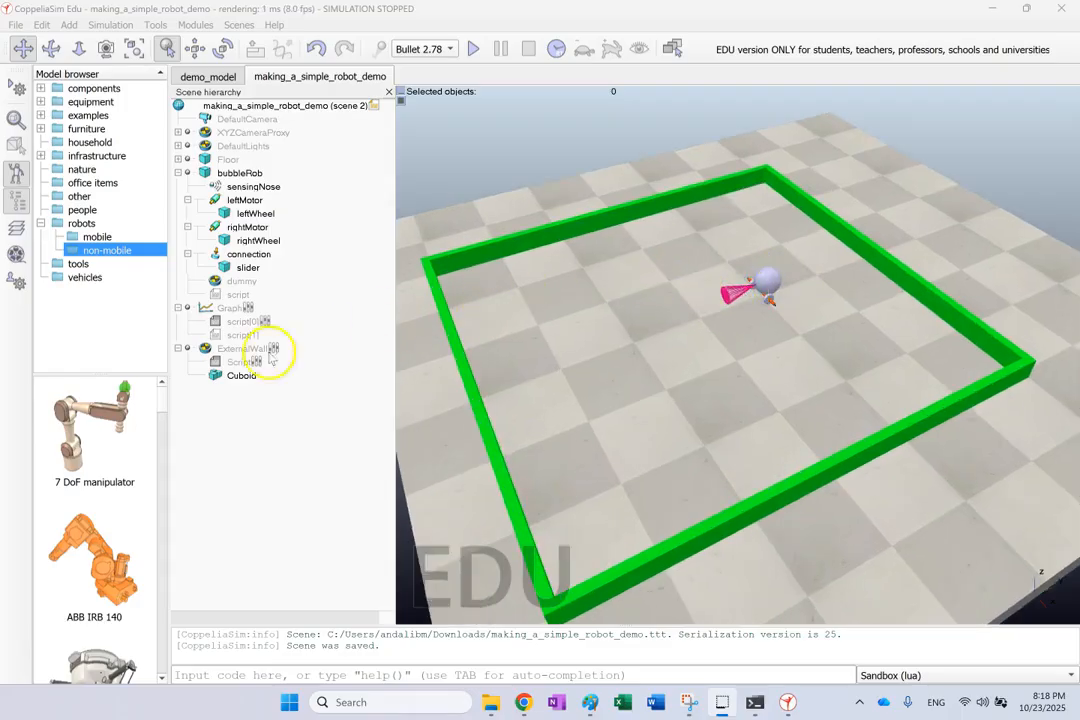
{"action": "left_click", "coordinate": [208, 350]}
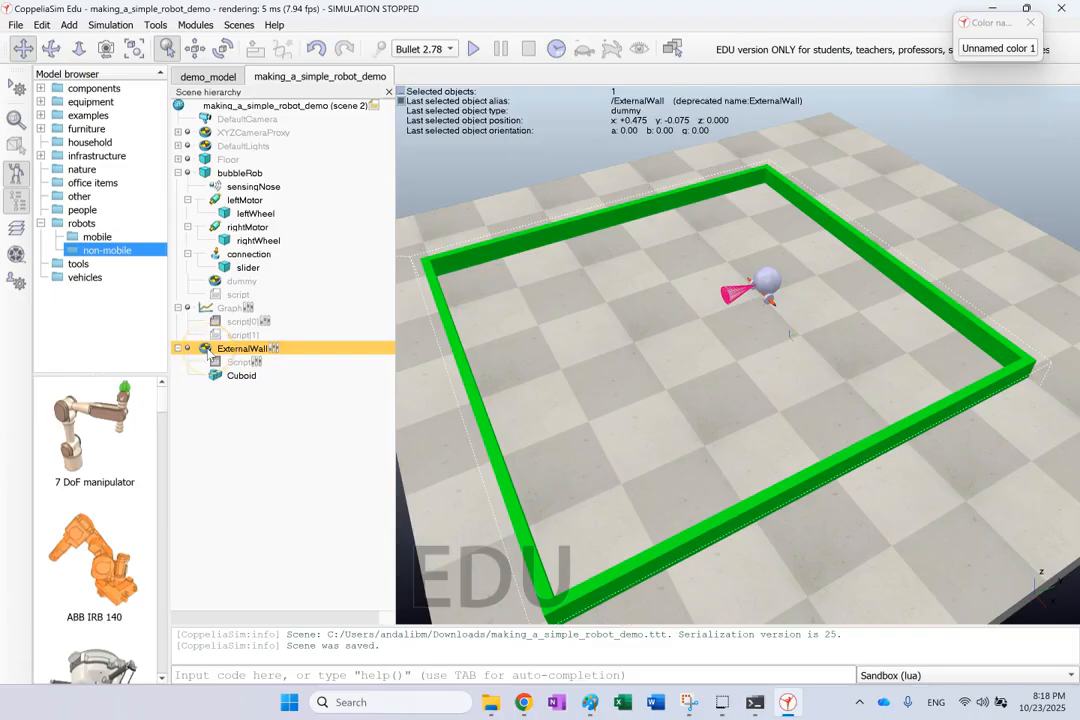
{"action": "left_click", "coordinate": [216, 281]}
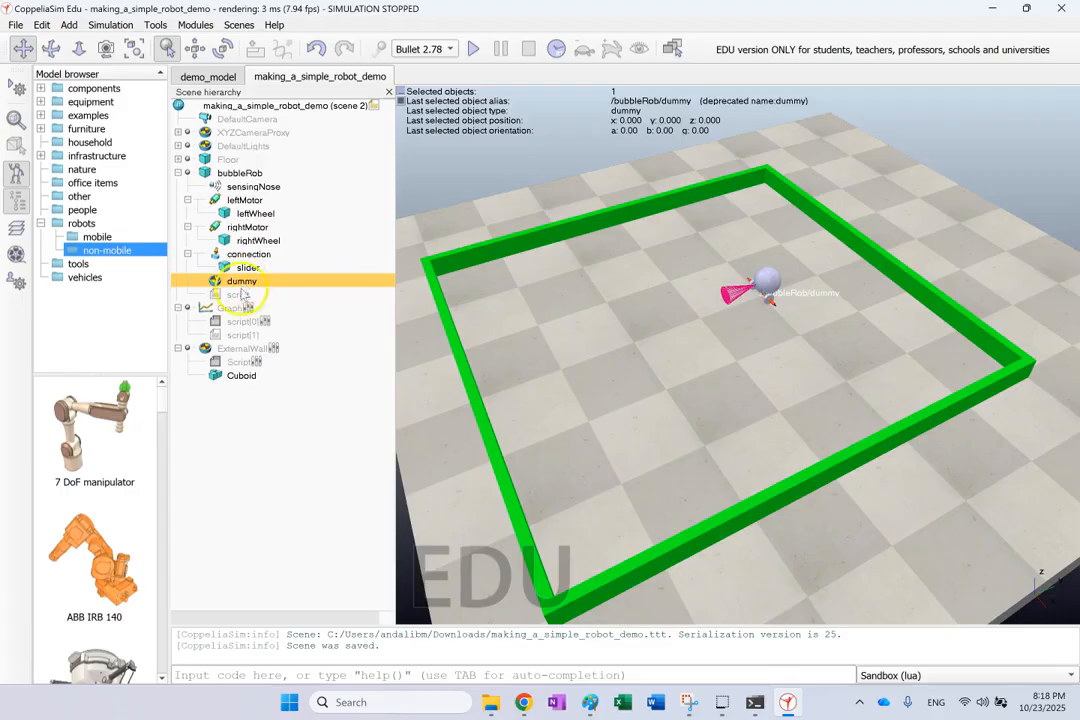
Review the Graph object's script[1] that plots the dummy's XY path, then close the script and its properties.
{"action": "double_click", "coordinate": [215, 334]}
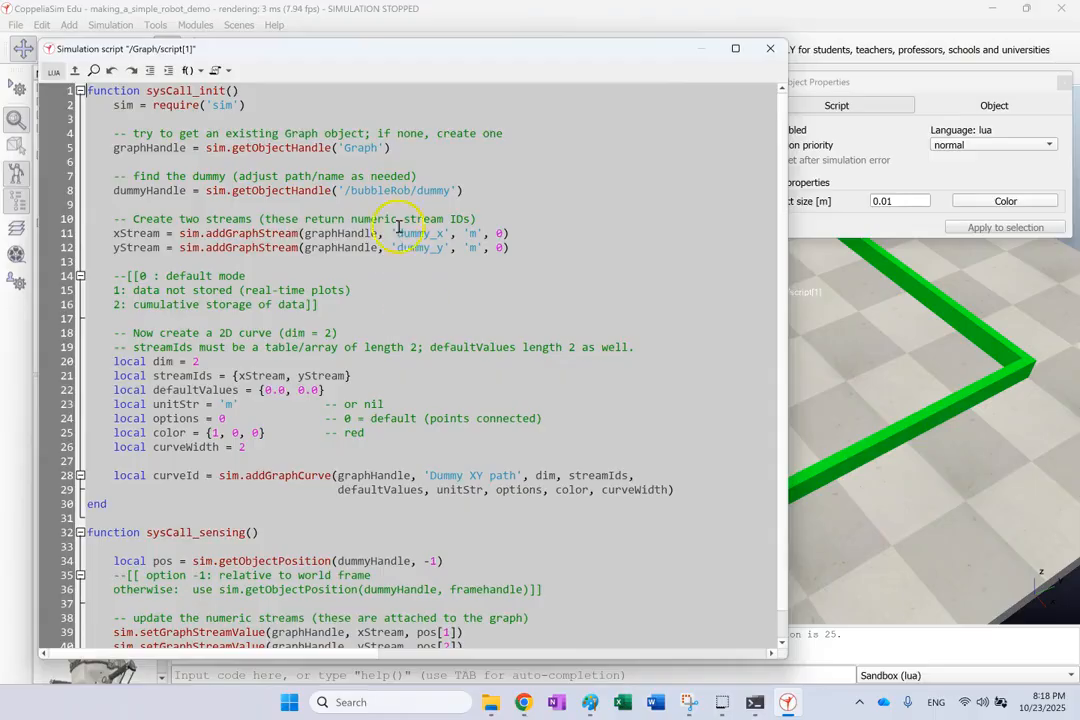
{"action": "double_click", "coordinate": [389, 192]}
{"action": "left_click", "coordinate": [408, 237]}
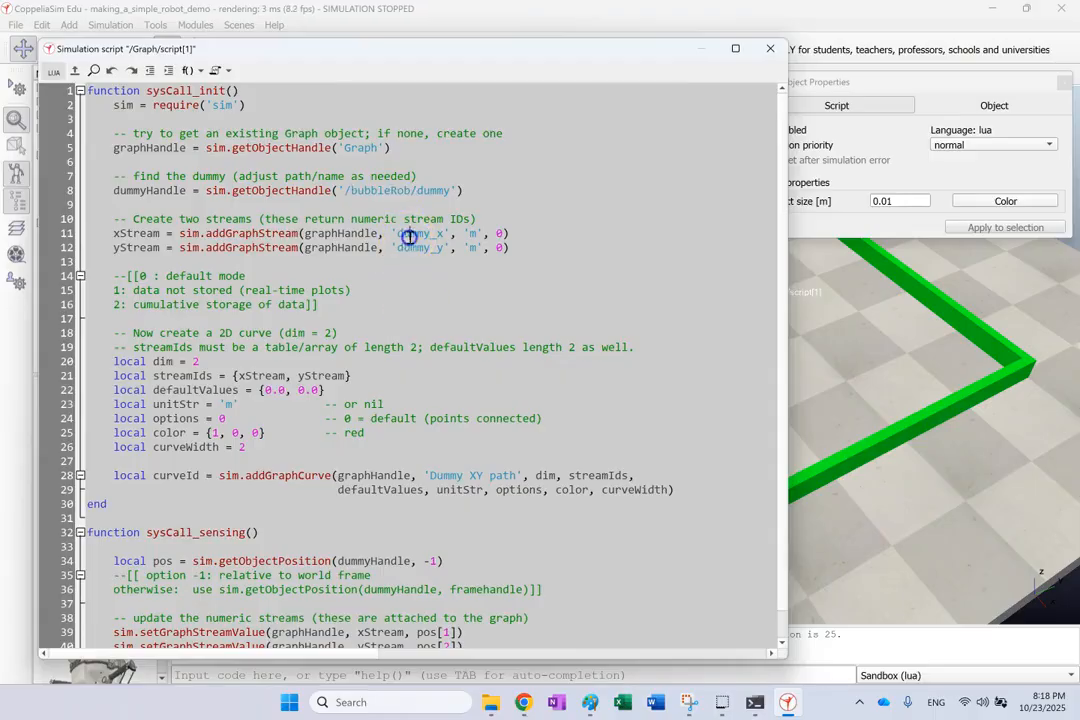
{"action": "scroll", "coordinate": [330, 360], "scroll_direction": "down", "scroll_amount": 1}
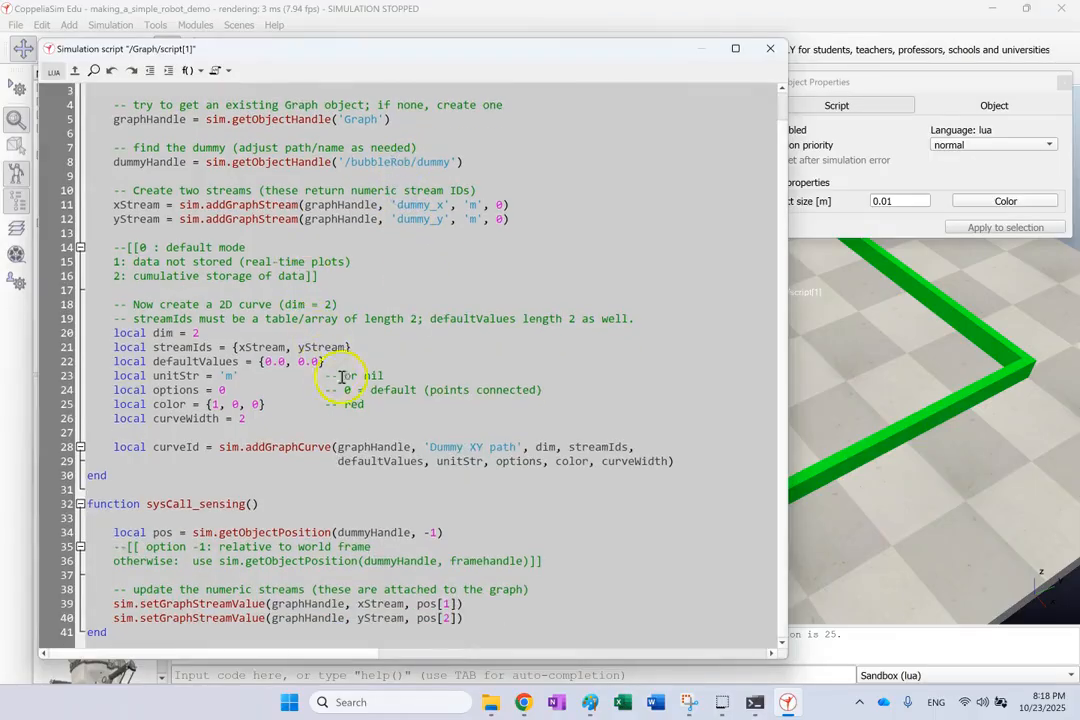
{"action": "left_click", "coordinate": [769, 48]}
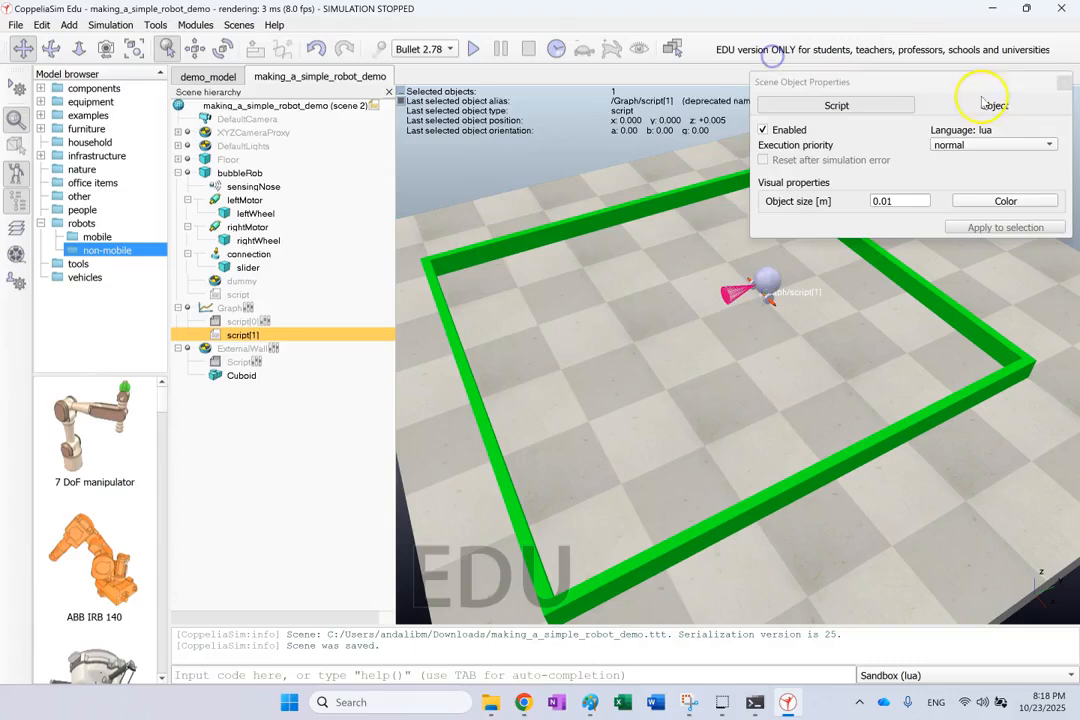
{"action": "left_click", "coordinate": [1063, 84]}
Run the demo simulation, view the dummy's path in the X/Y graph and stop the simulation.
{"action": "left_click", "coordinate": [473, 49]}
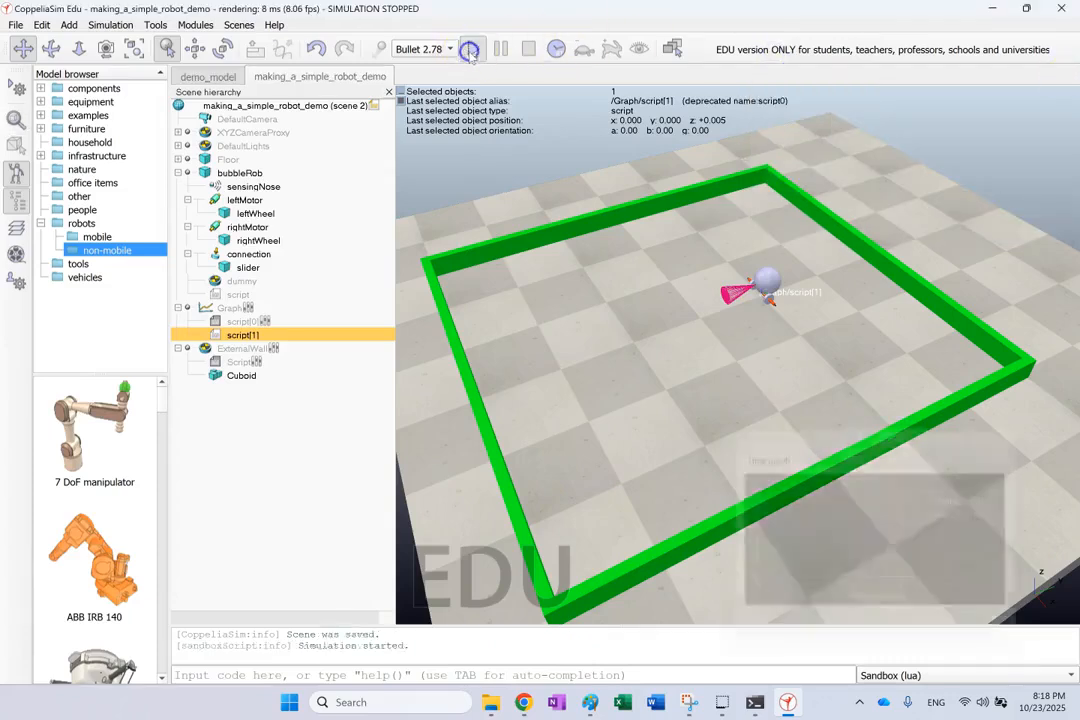
{"action": "left_click", "coordinate": [826, 453]}
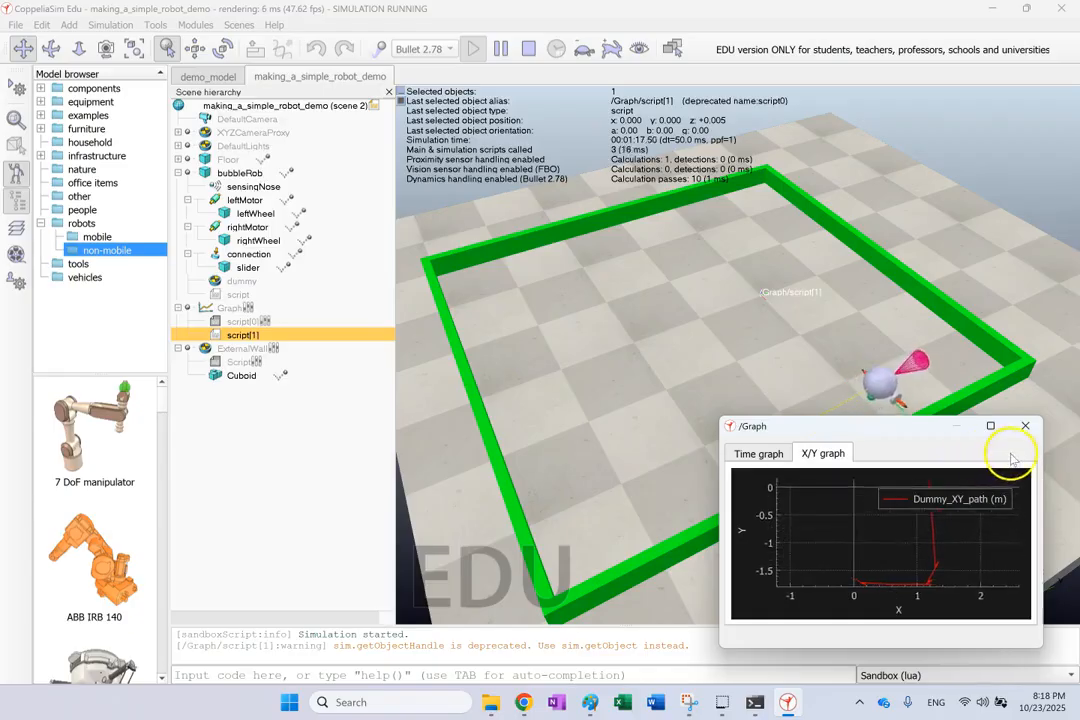
{"action": "left_click", "coordinate": [528, 48]}
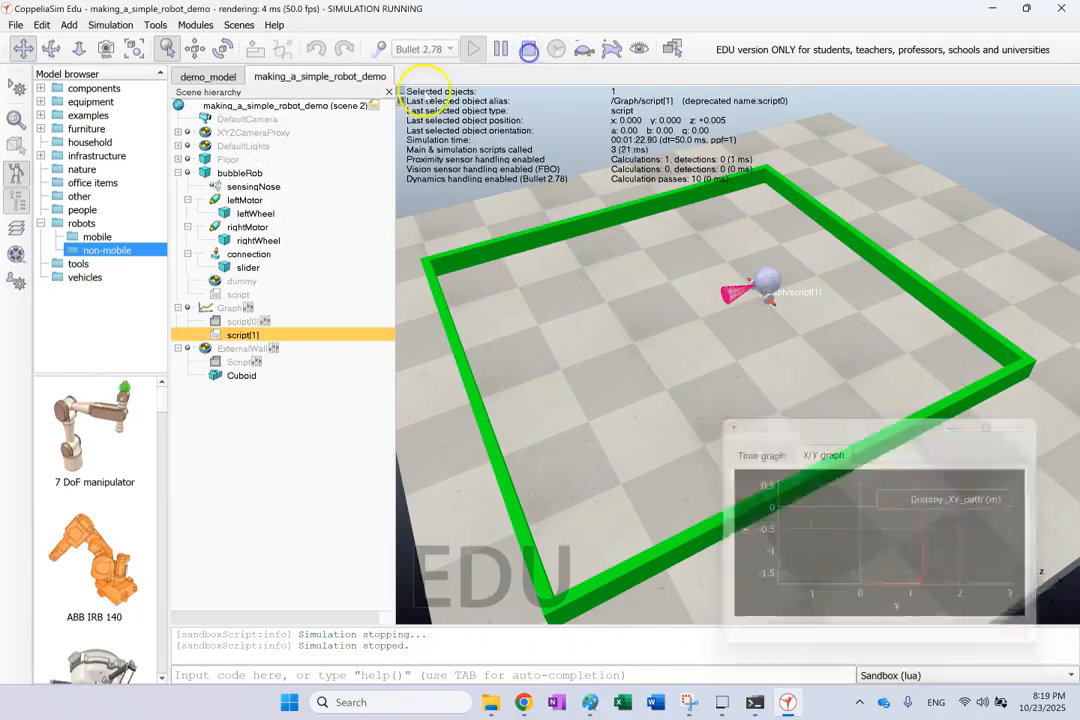
Point out the Graph, the bubbleRob dummy and the ExternalWall in the scene hierarchy by selecting each in turn.
{"action": "left_click", "coordinate": [231, 309]}
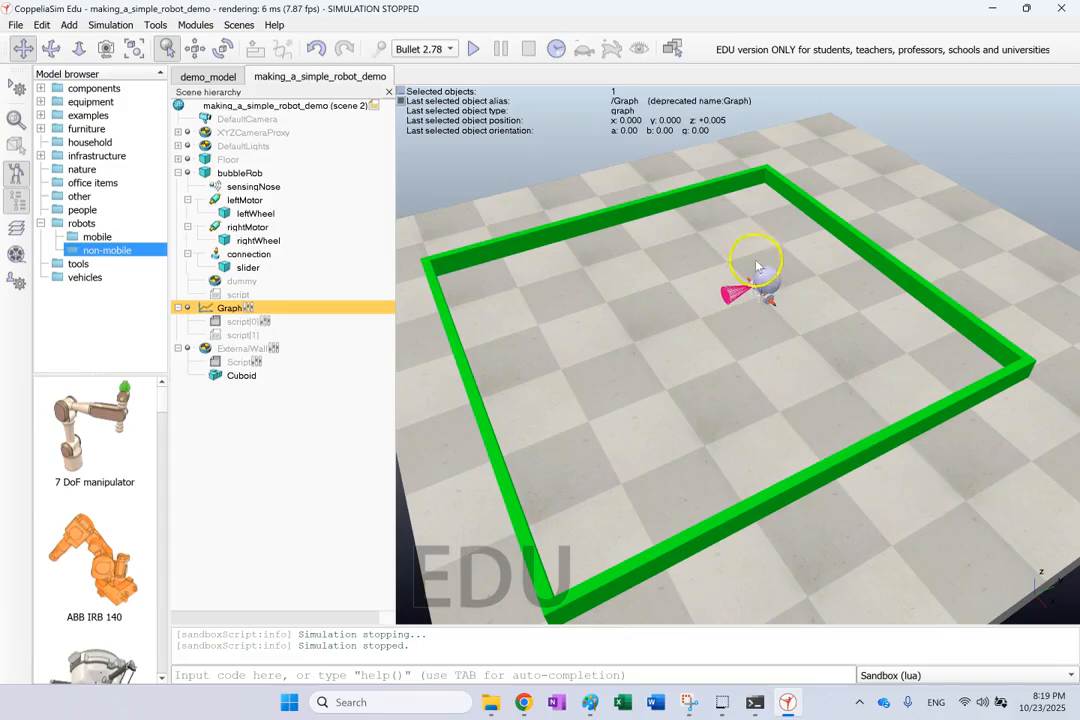
{"action": "left_click", "coordinate": [232, 282]}
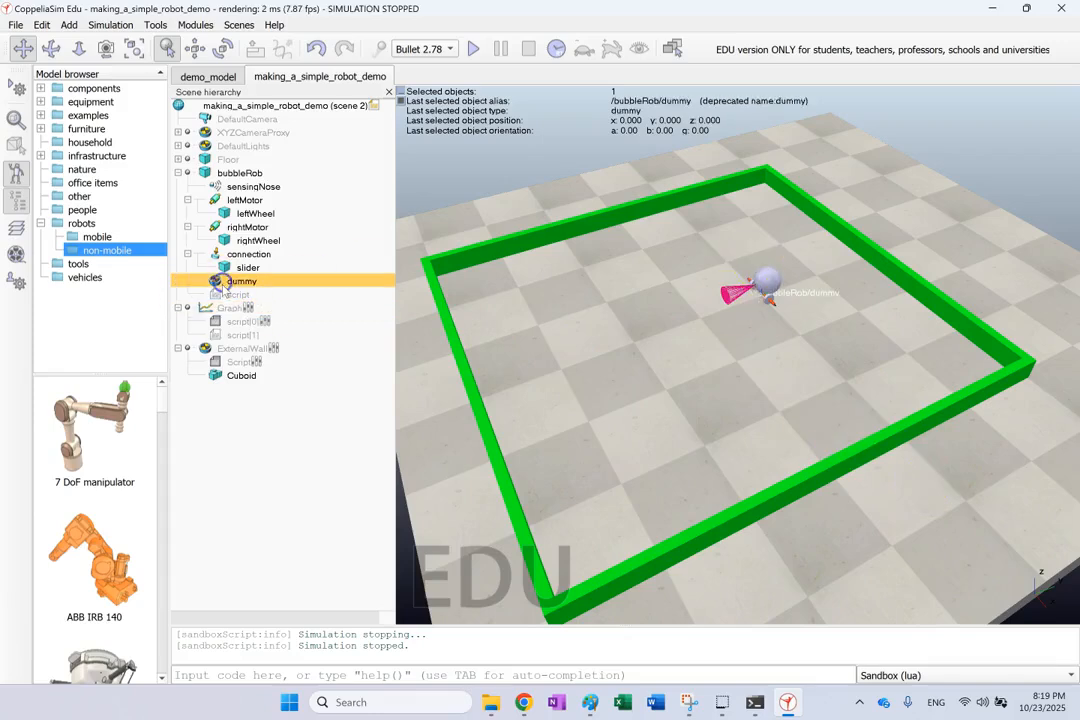
{"action": "left_click", "coordinate": [222, 348]}
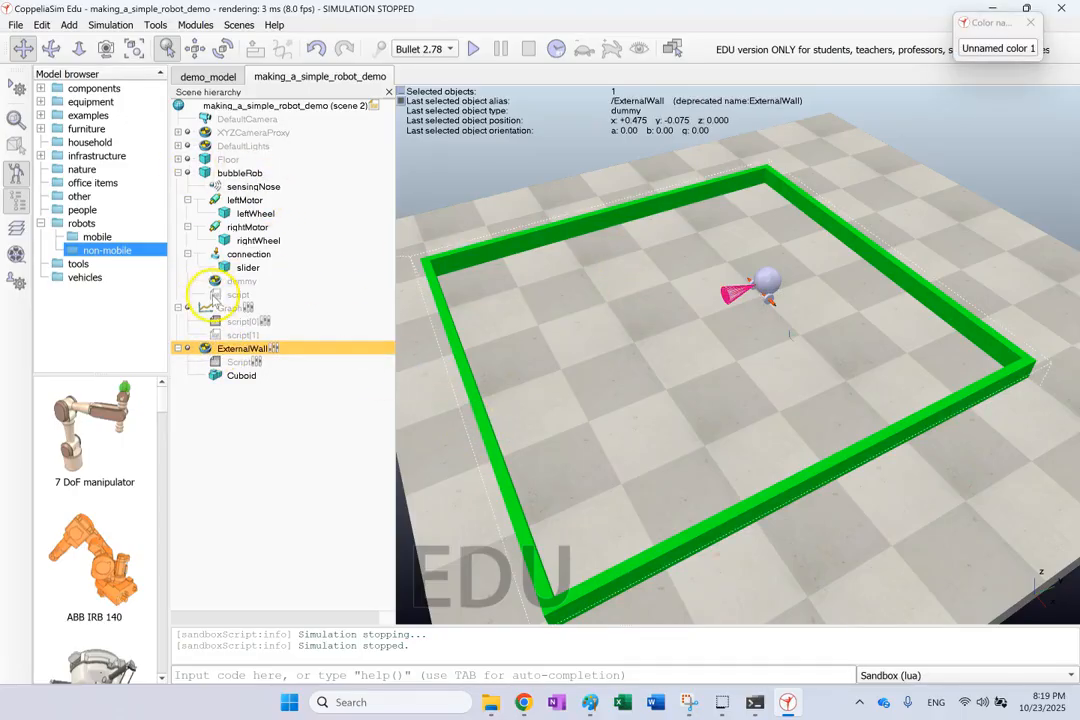
Open the script under bubbleRob and read its opening comment about the obstacle-avoidance behaviour.
{"action": "double_click", "coordinate": [220, 295]}
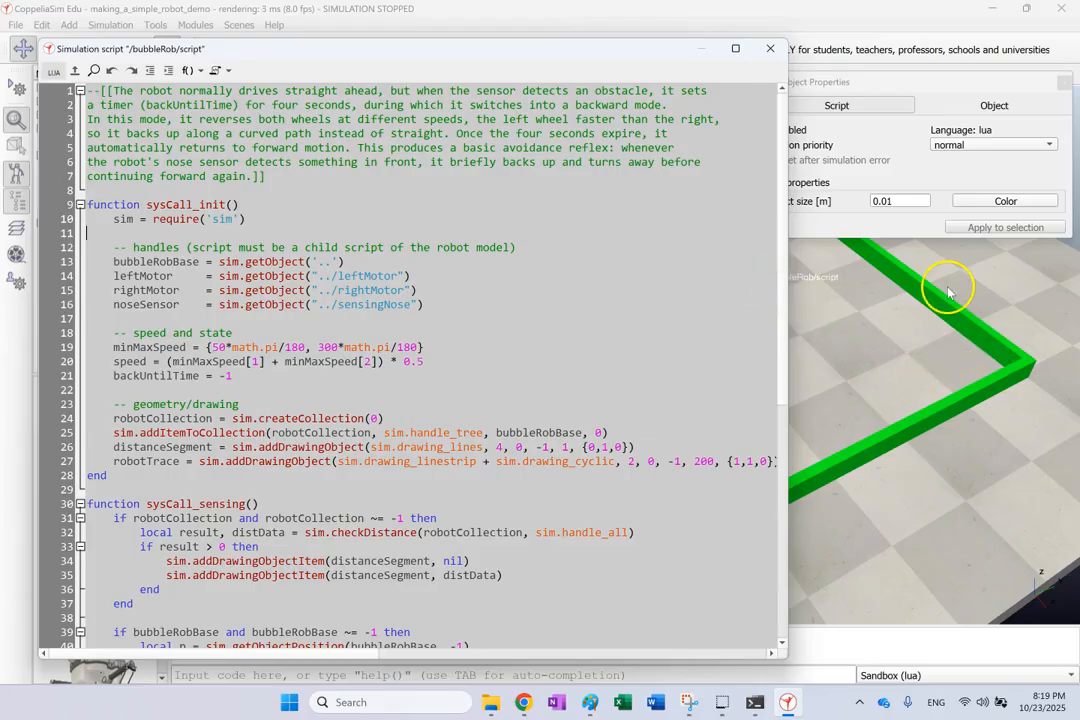
{"action": "left_click_drag", "start_coordinate": [724, 168], "coordinate": [79, 89]}
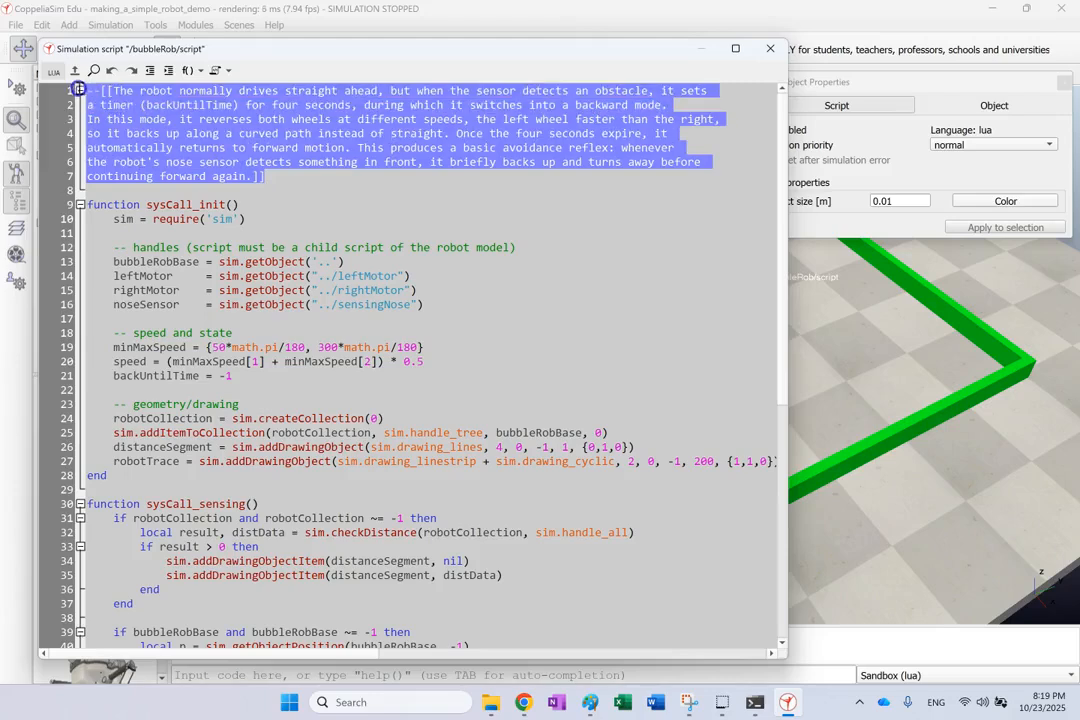
{"action": "left_click", "coordinate": [546, 264]}
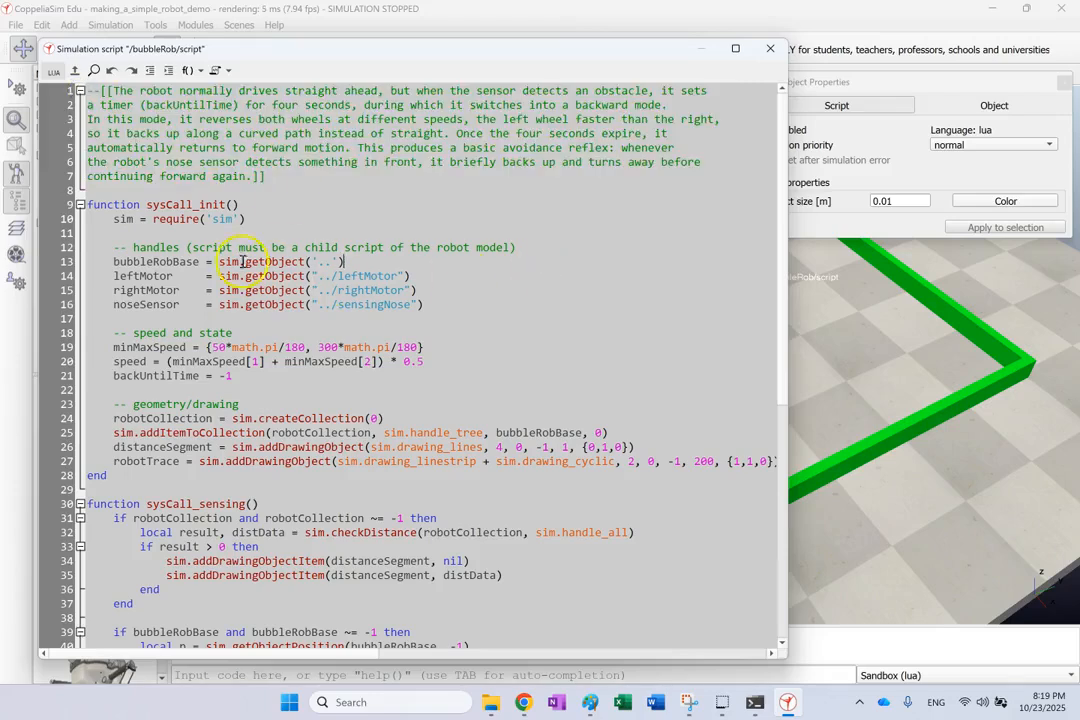
Examine the handle lines in sysCall_init that get bubbleRobBase, leftMotor, rightMotor and noseSensor with sim.getObject.
{"action": "double_click", "coordinate": [181, 260]}
{"action": "double_click", "coordinate": [229, 262]}
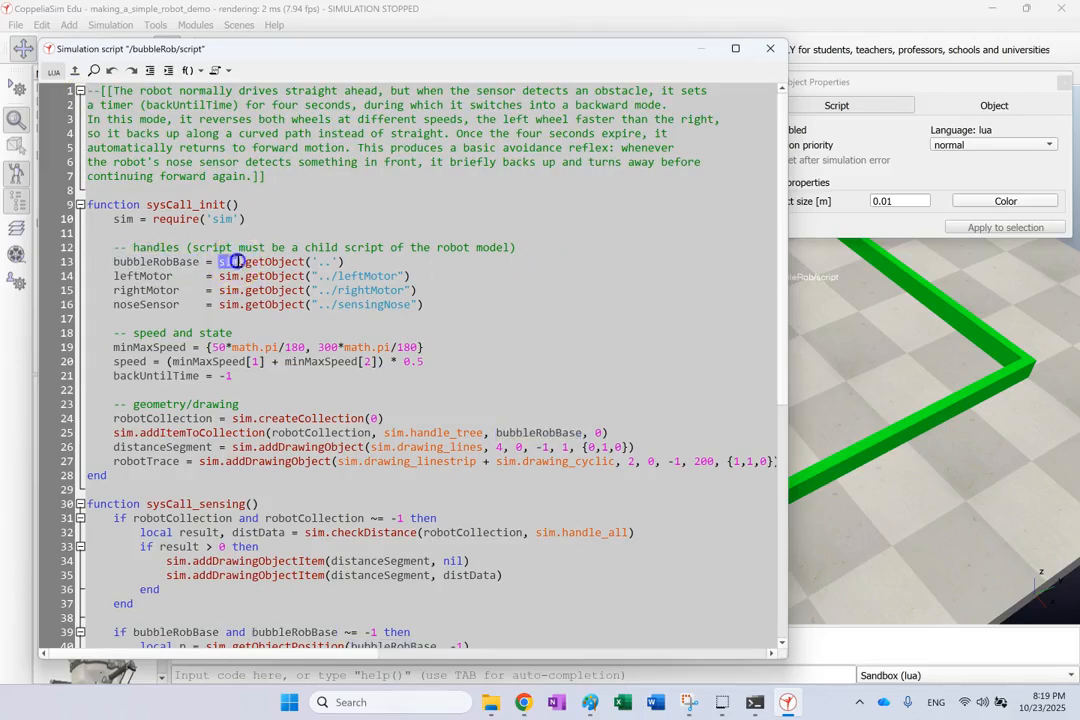
{"action": "double_click", "coordinate": [325, 262]}
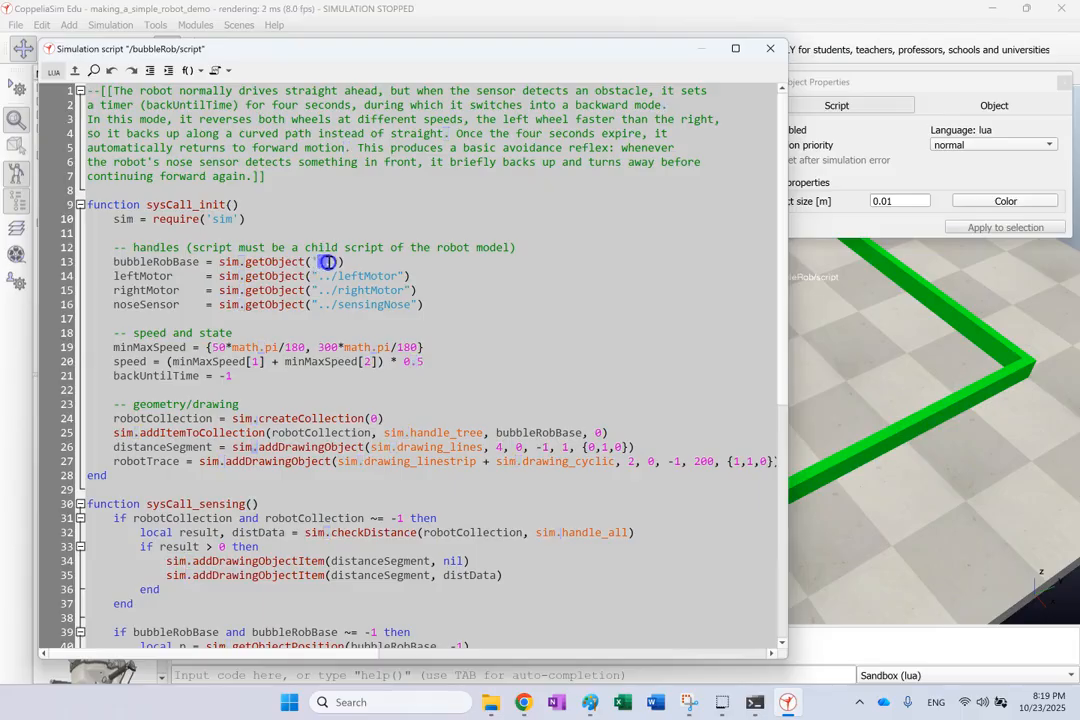
{"action": "double_click", "coordinate": [335, 276]}
{"action": "left_click", "coordinate": [368, 276]}
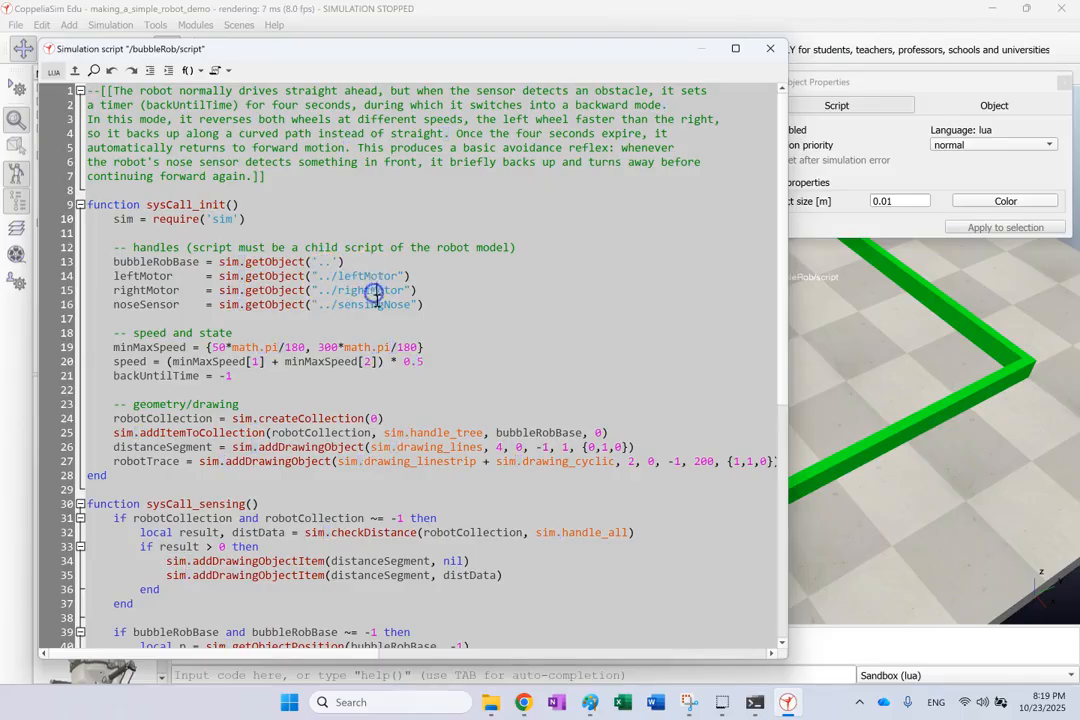
{"action": "double_click", "coordinate": [377, 304]}
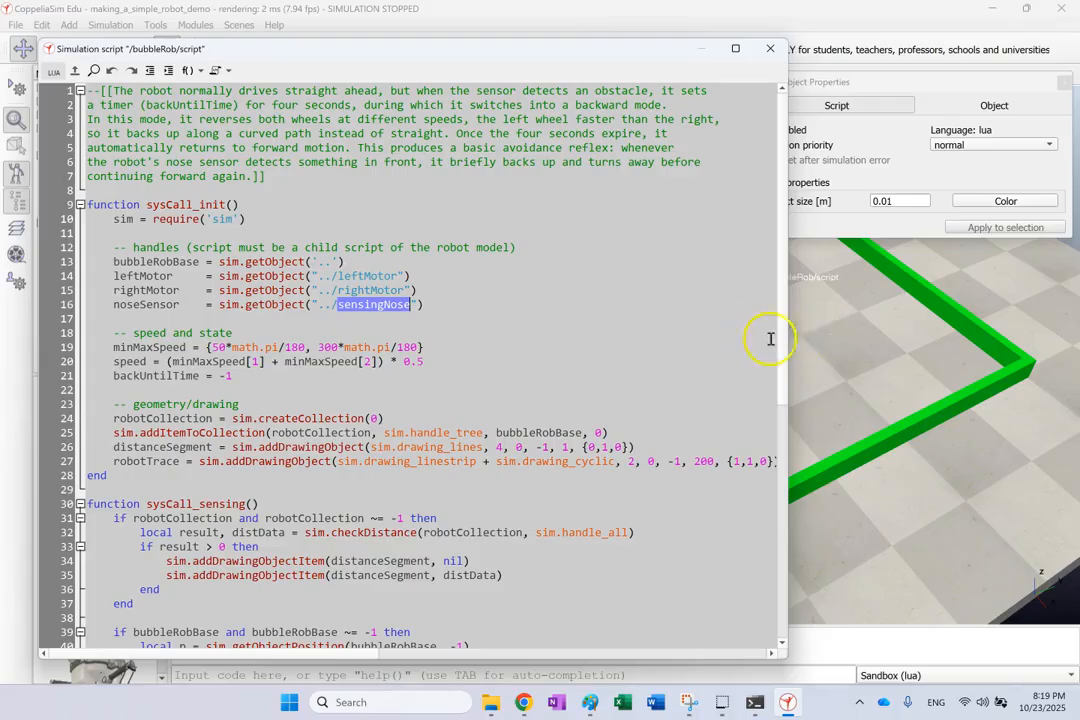
{"action": "left_click", "coordinate": [159, 304]}
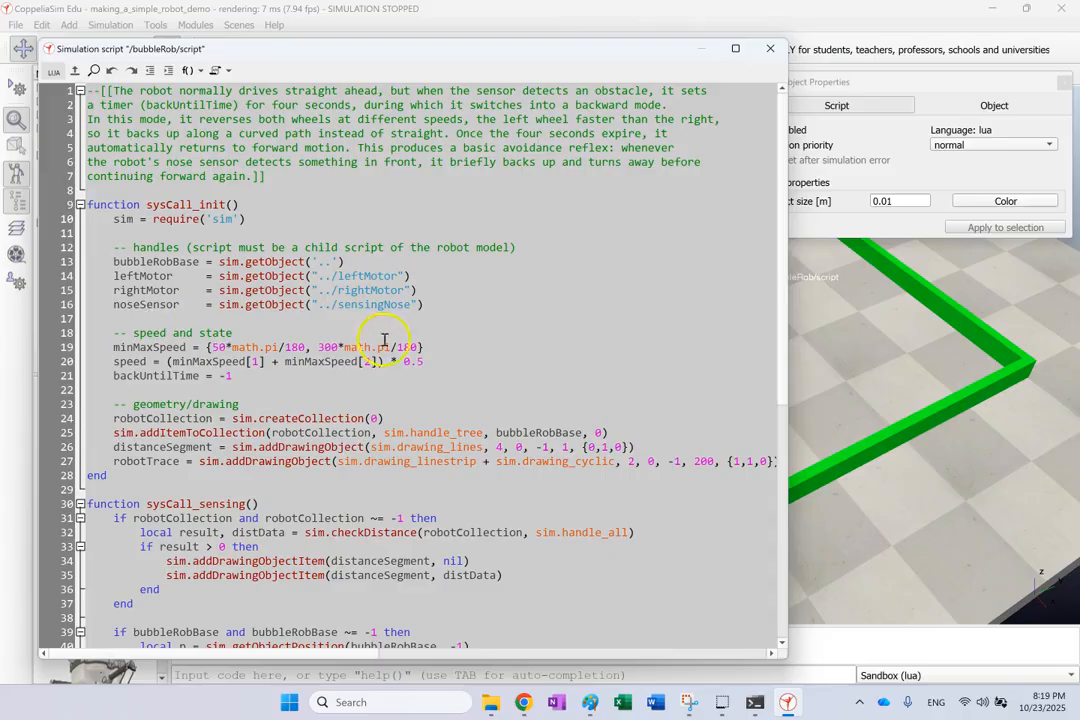
Review the speed and state lines of the script: minMaxSpeed, speed and backUntilTime.
{"action": "left_click_drag", "start_coordinate": [433, 345], "coordinate": [100, 349]}
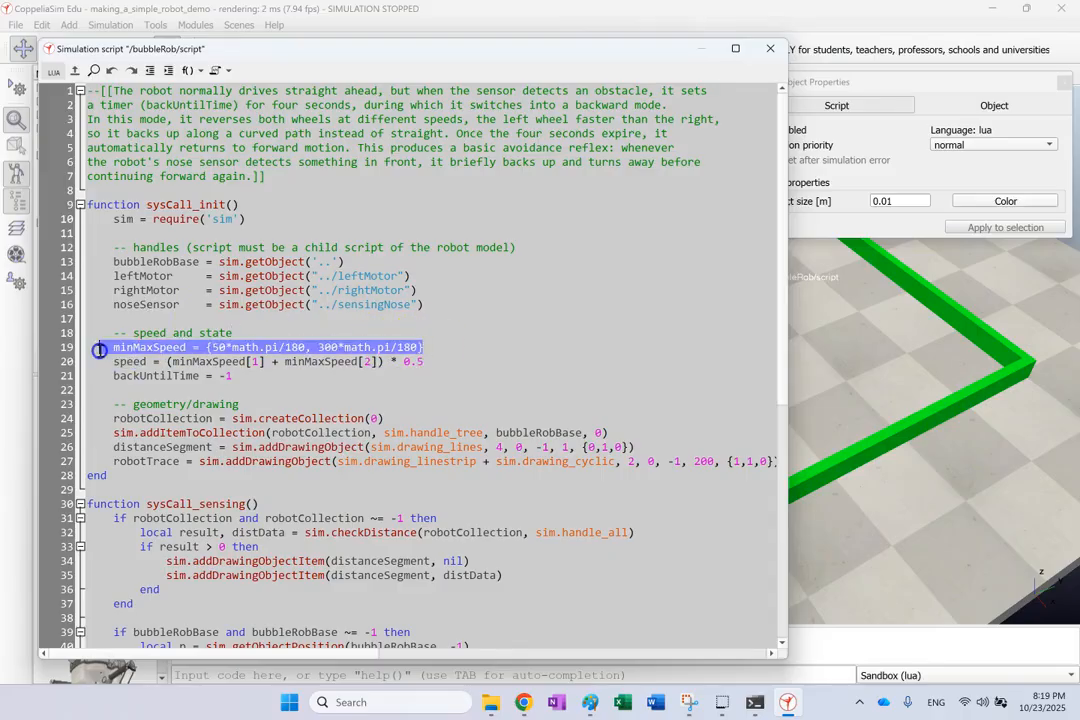
{"action": "left_click", "coordinate": [276, 362]}
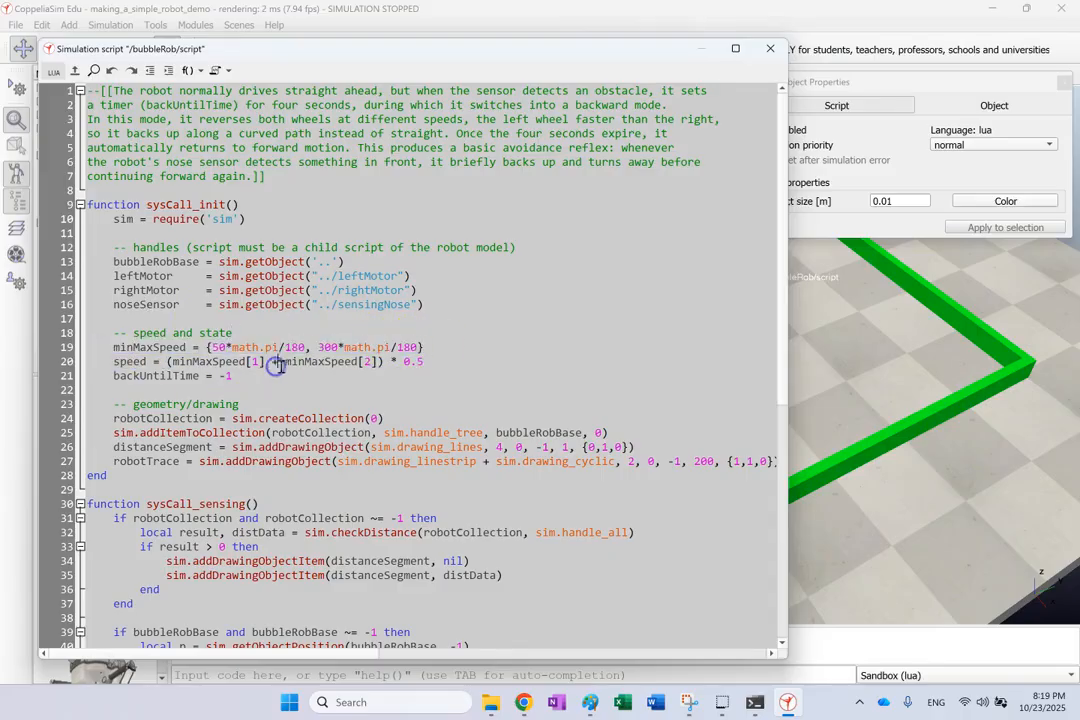
{"action": "double_click", "coordinate": [150, 376]}
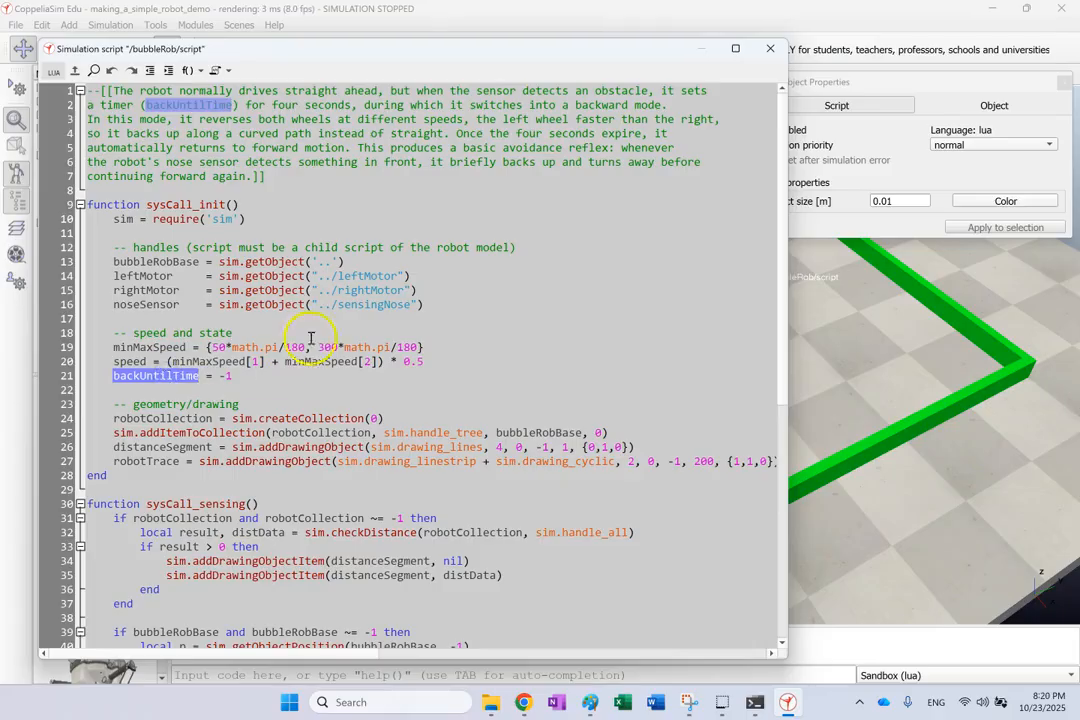
Examine the geometry/drawing lines of sysCall_init, covering robotCollection, bubbleRobBase, addDrawingObject and distanceSegment.
{"action": "scroll", "coordinate": [340, 345], "scroll_direction": "down", "scroll_amount": 1}
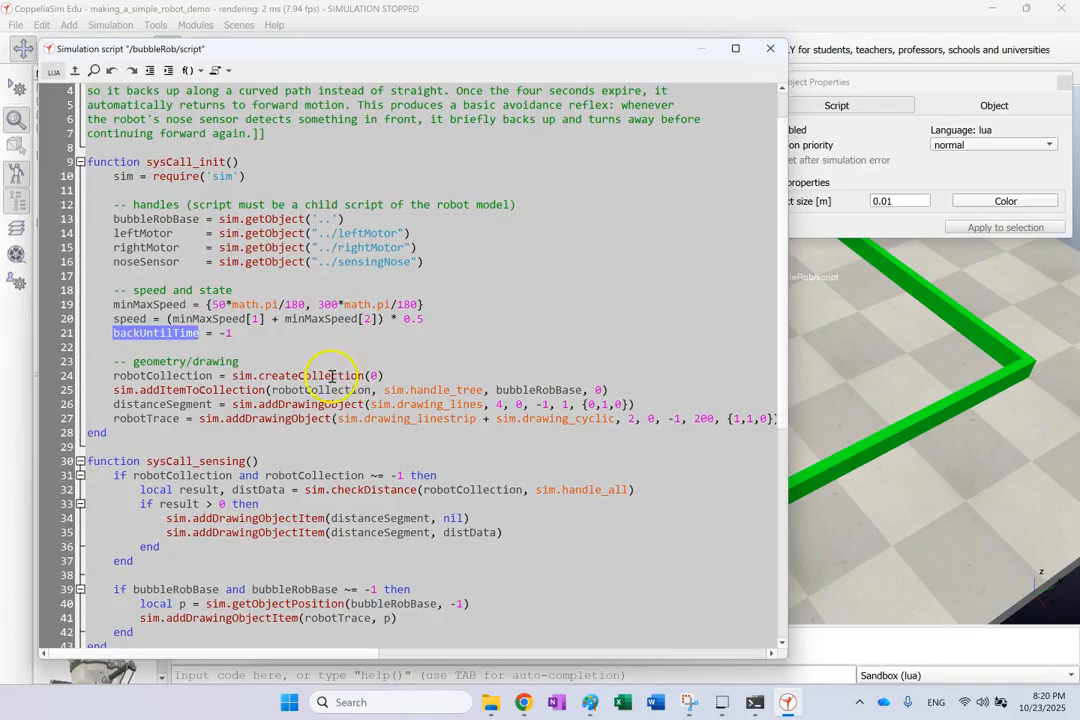
{"action": "double_click", "coordinate": [331, 375]}
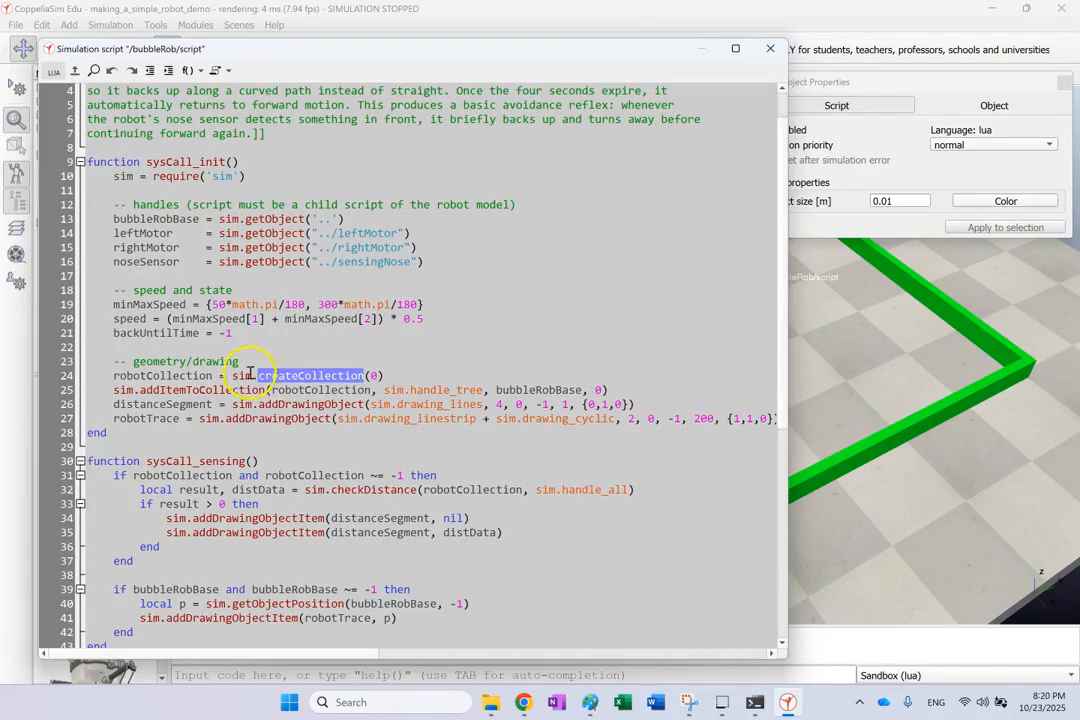
{"action": "double_click", "coordinate": [158, 375]}
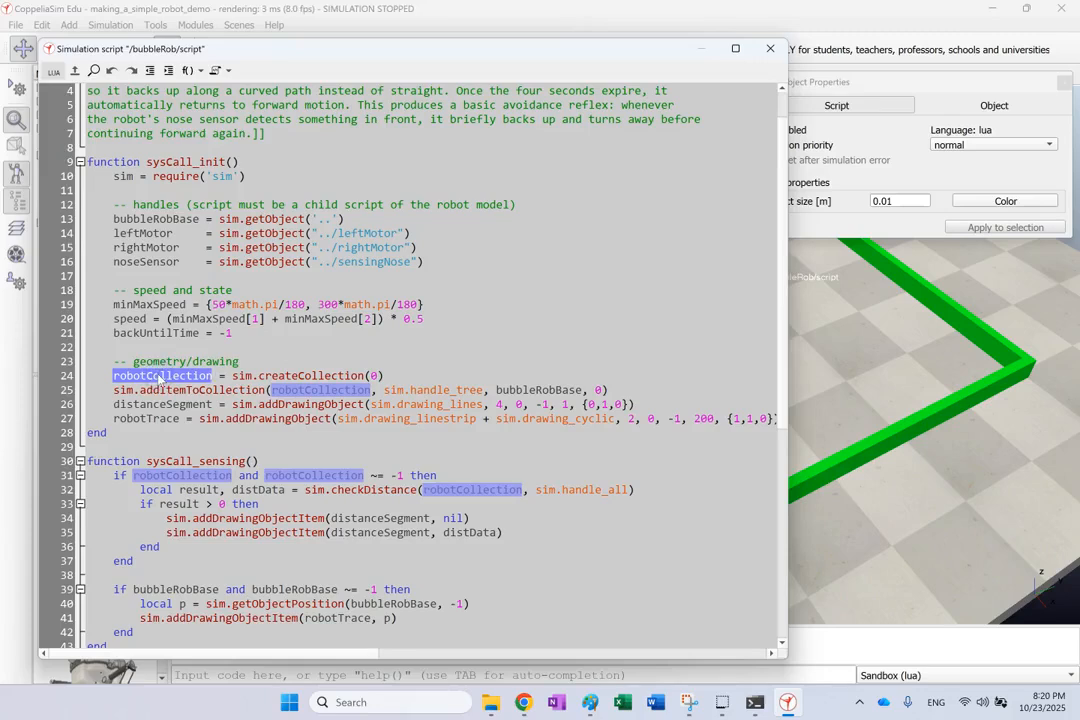
{"action": "double_click", "coordinate": [524, 390]}
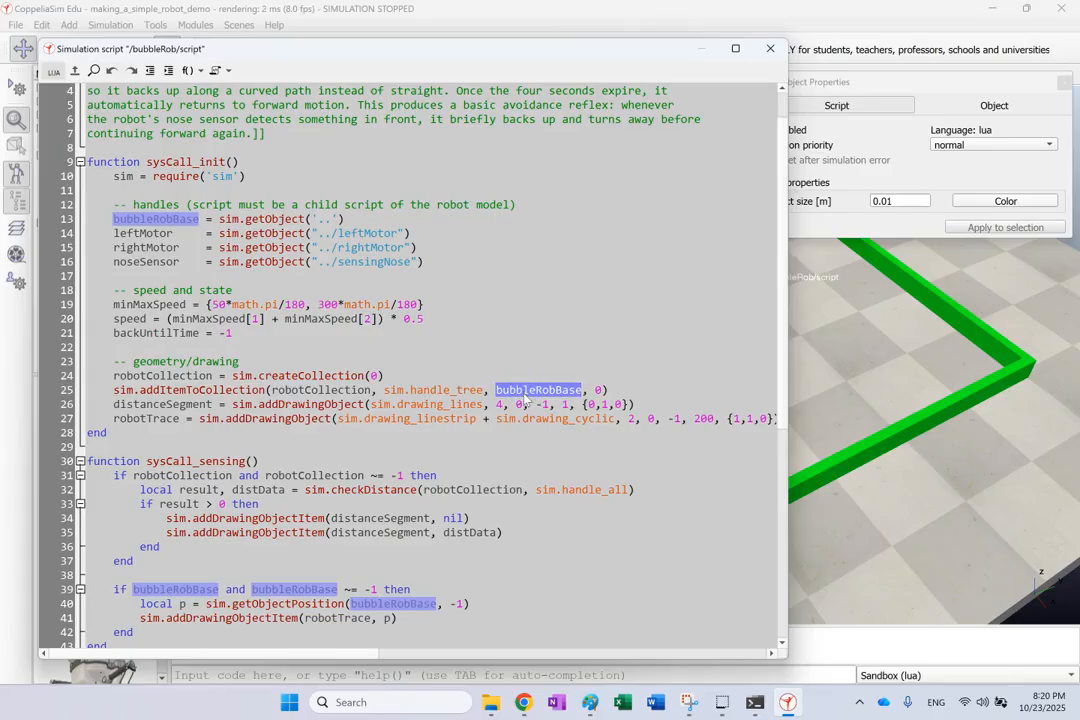
{"action": "double_click", "coordinate": [310, 405]}
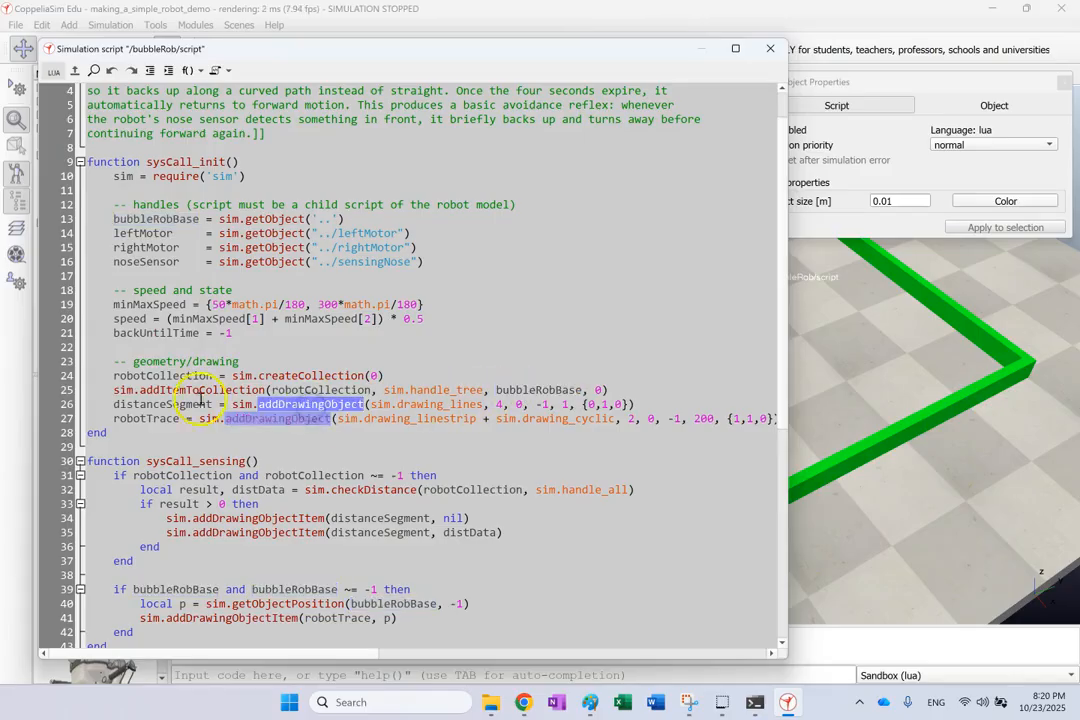
{"action": "double_click", "coordinate": [200, 163]}
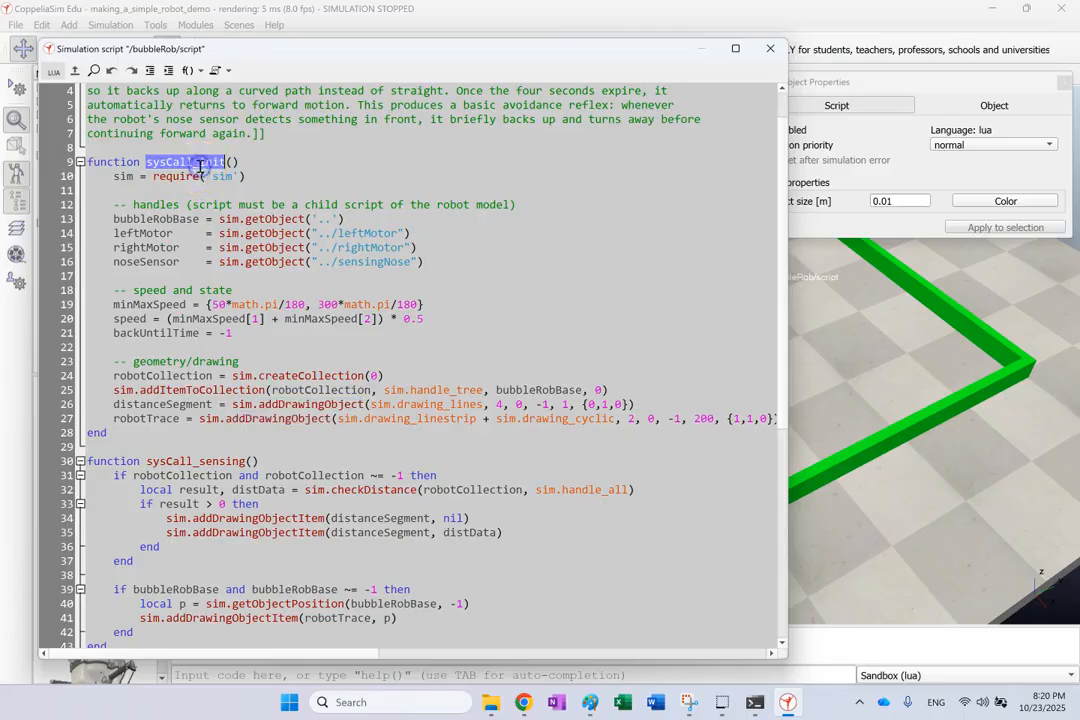
{"action": "double_click", "coordinate": [162, 404]}
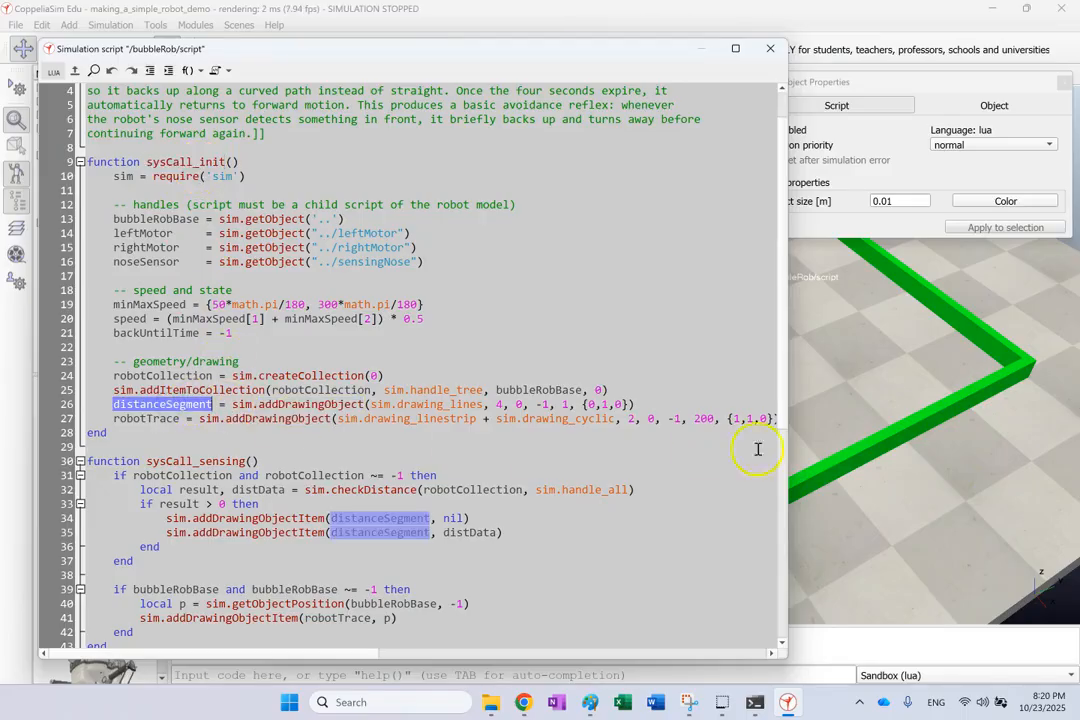
Close the script and its properties, run the simulation to watch the robot's drawn lines, and stop it.
{"action": "left_click", "coordinate": [769, 45]}
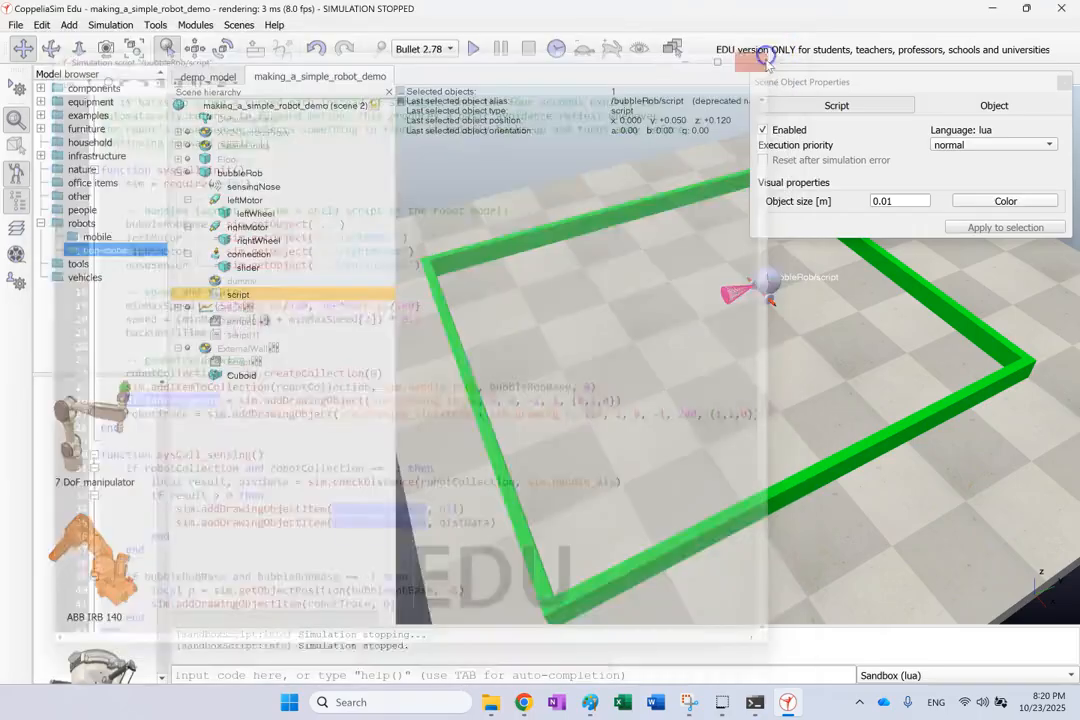
{"action": "left_click", "coordinate": [1064, 84]}
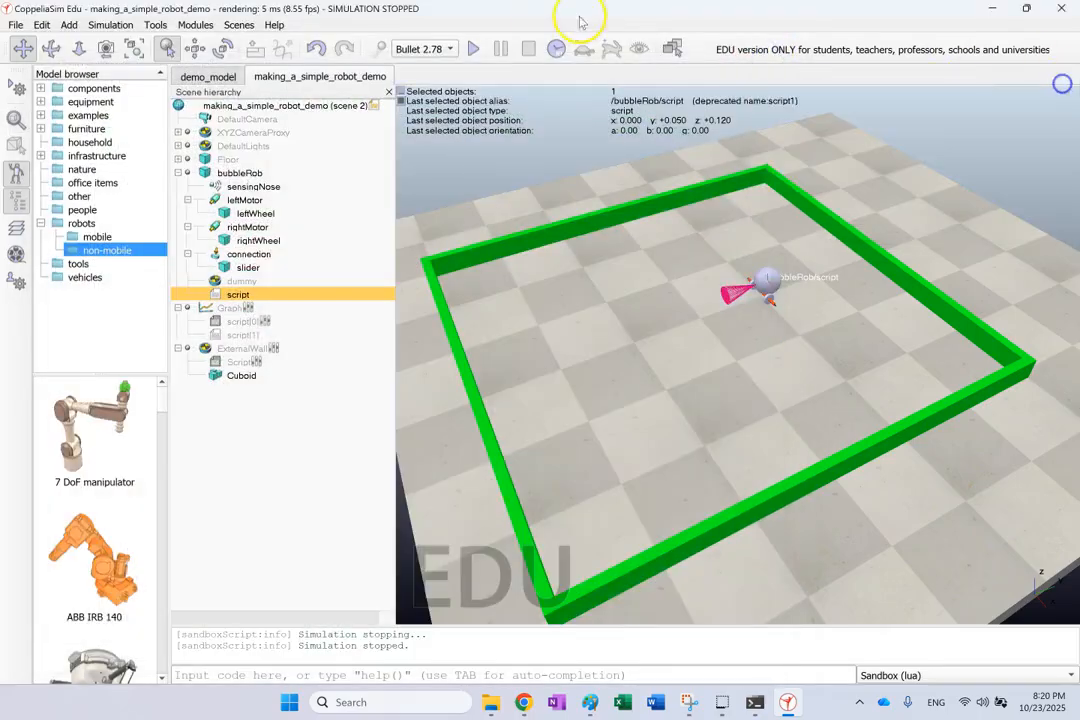
{"action": "left_click", "coordinate": [475, 50]}
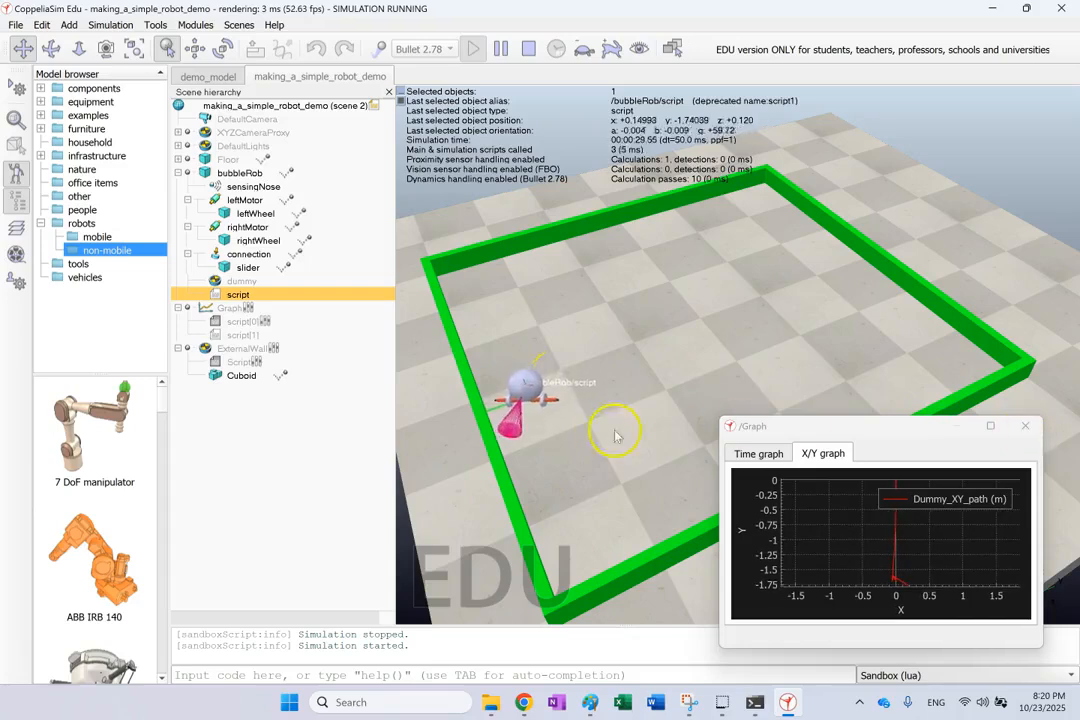
{"action": "left_click", "coordinate": [529, 48]}
Reopen the bubbleRob script and inspect the distanceSegment addDrawingObject call with its color {0,1,0}.
{"action": "double_click", "coordinate": [216, 294]}
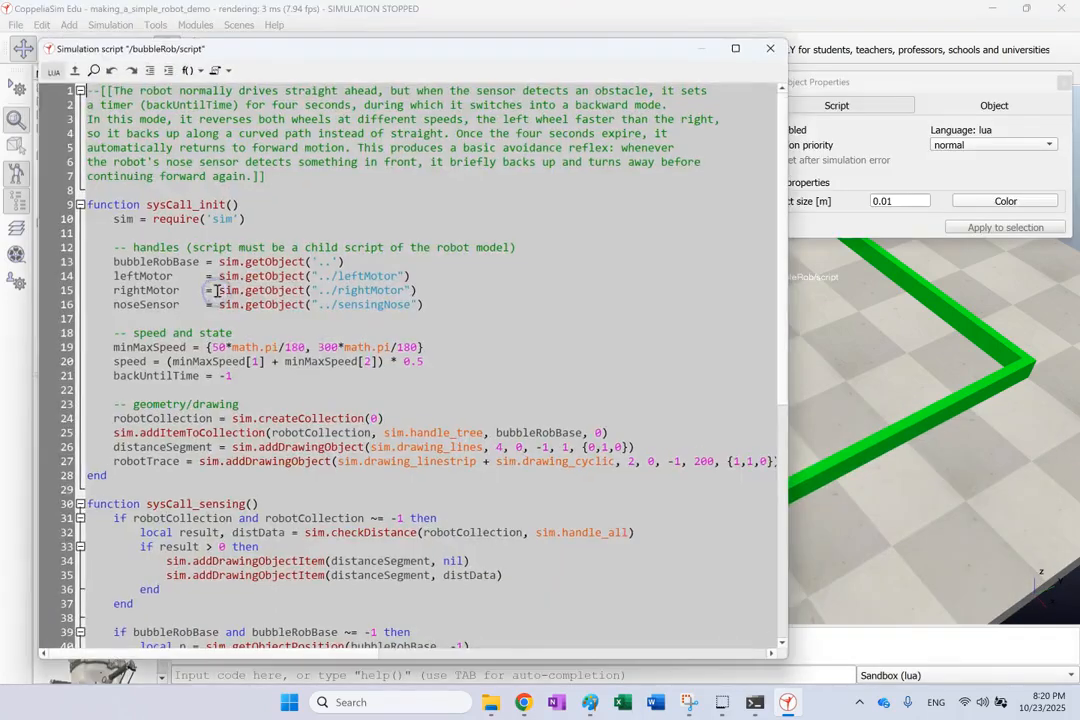
{"action": "double_click", "coordinate": [290, 447]}
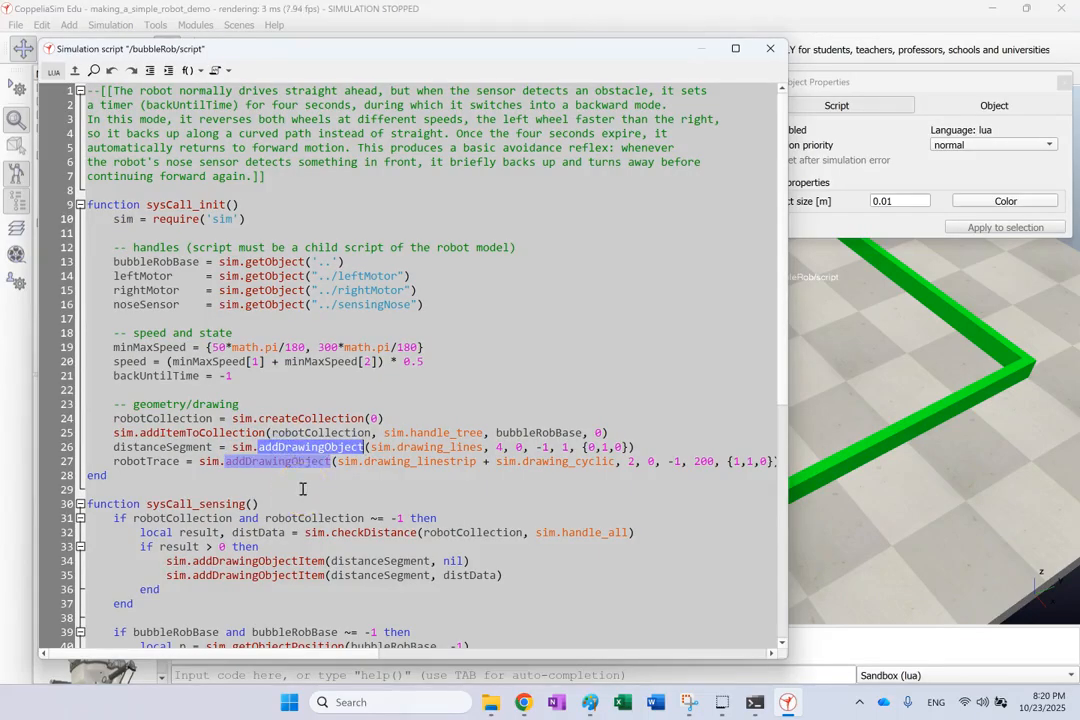
{"action": "left_click", "coordinate": [349, 488]}
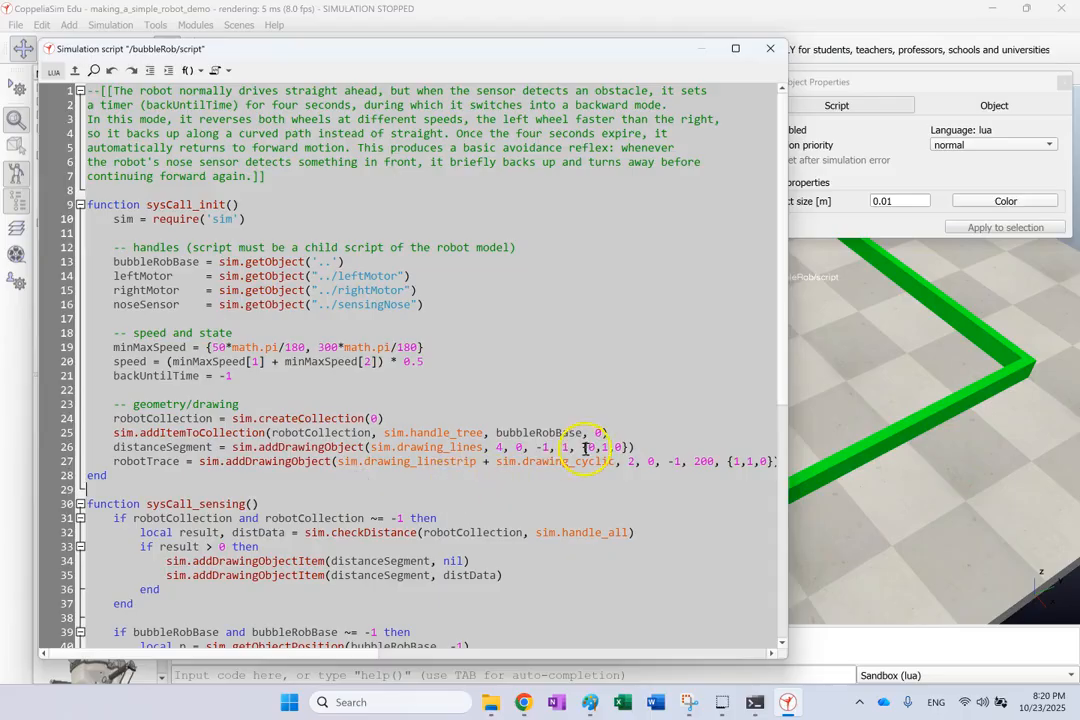
{"action": "left_click_drag", "start_coordinate": [588, 447], "coordinate": [624, 445]}
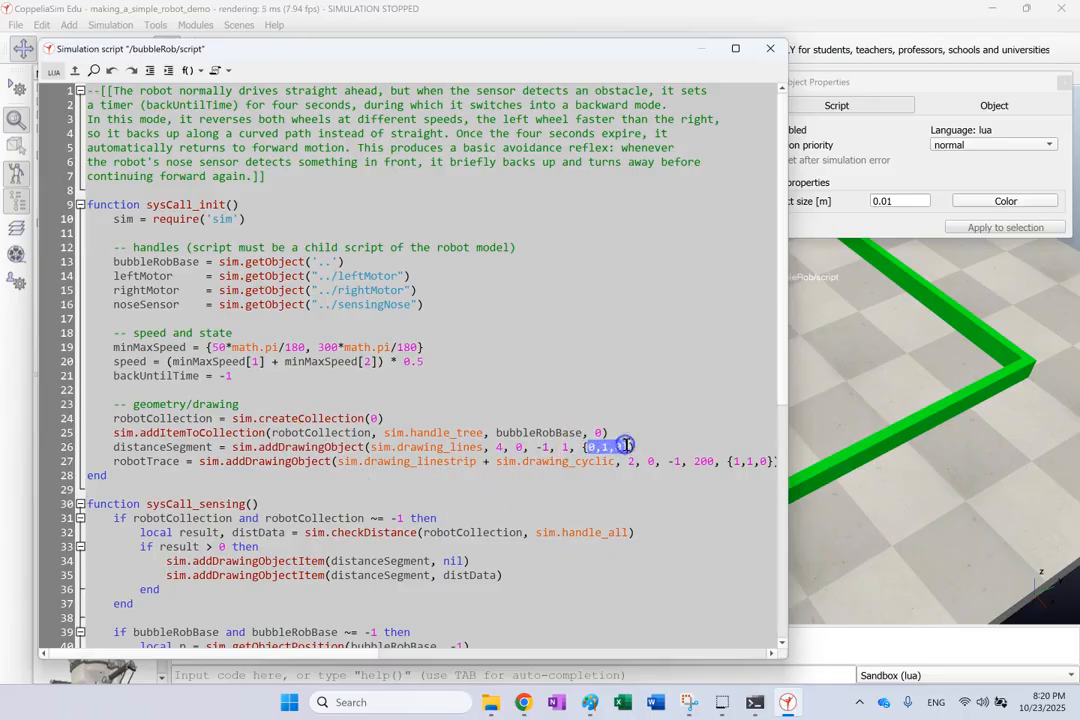
{"action": "left_click", "coordinate": [656, 411]}
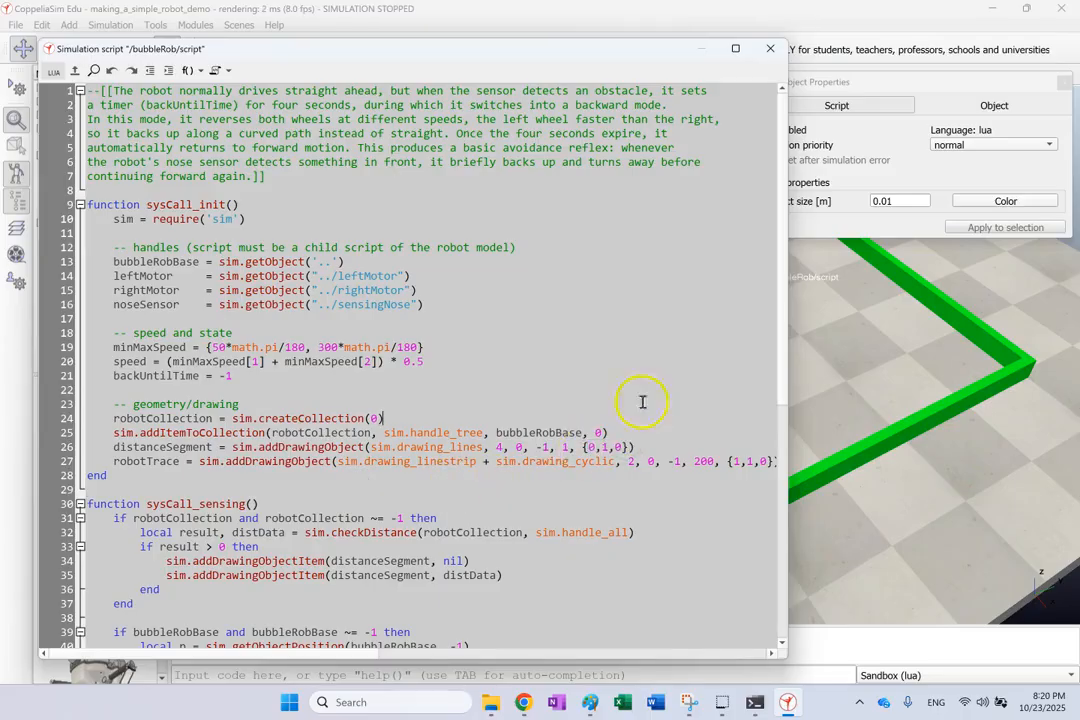
Inspect the robotTrace line, highlighting its addDrawingObject call and the drawing_linestrip type.
{"action": "double_click", "coordinate": [150, 461]}
{"action": "double_click", "coordinate": [221, 462]}
{"action": "double_click", "coordinate": [255, 462]}
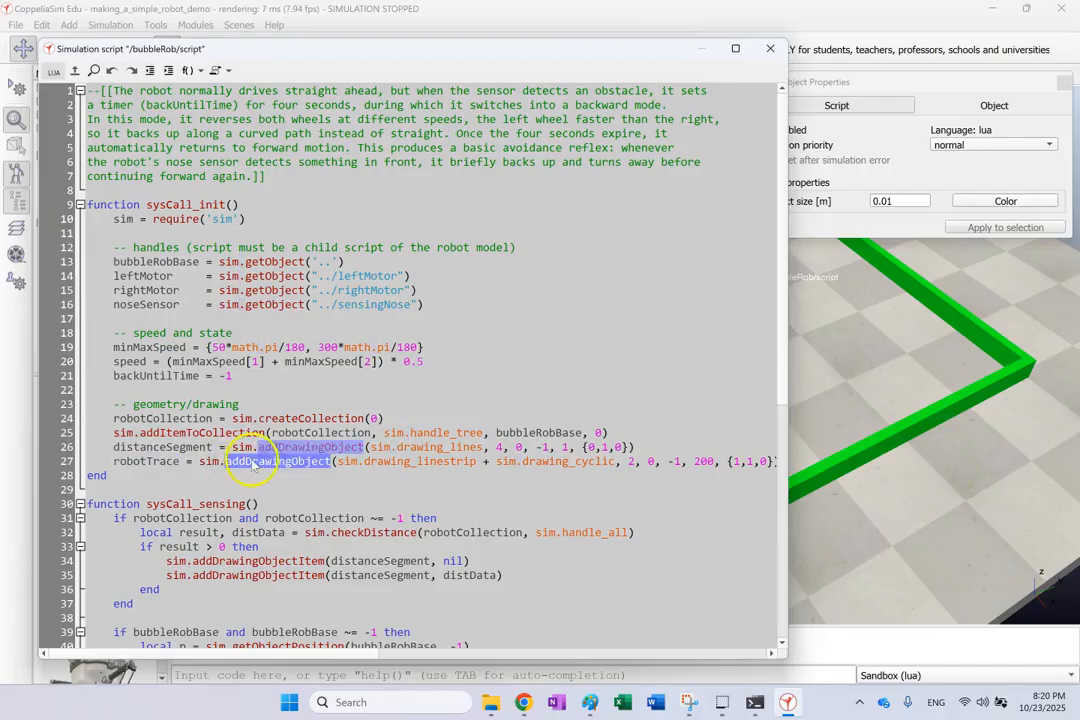
{"action": "left_click", "coordinate": [280, 462]}
{"action": "left_click", "coordinate": [328, 462]}
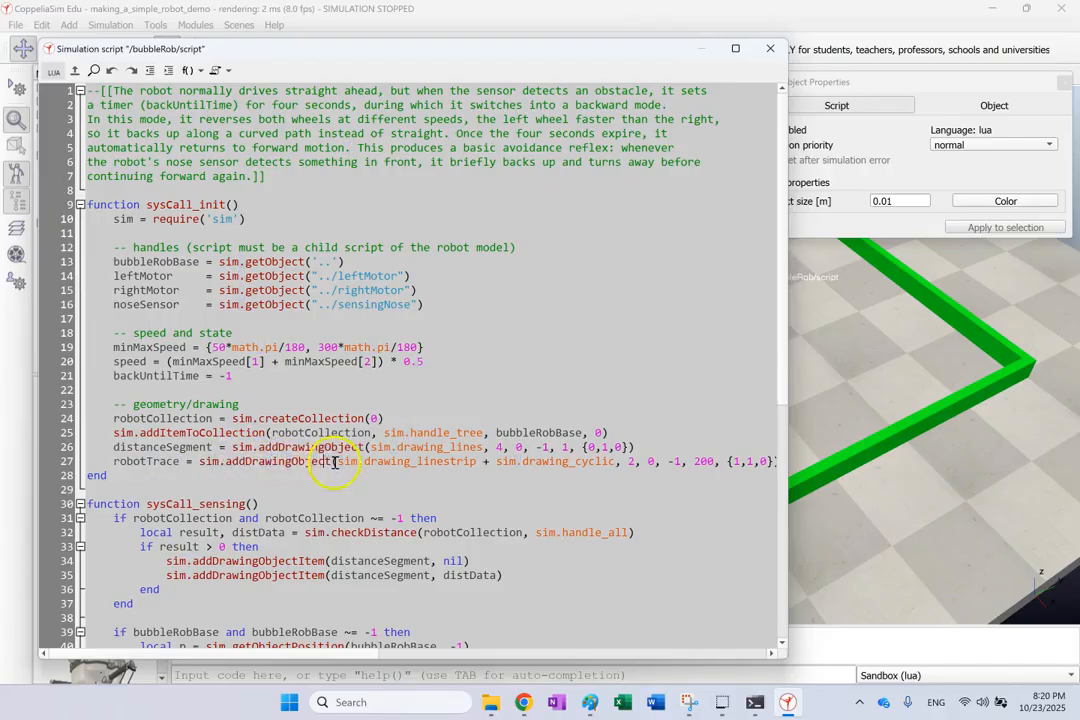
{"action": "double_click", "coordinate": [449, 462]}
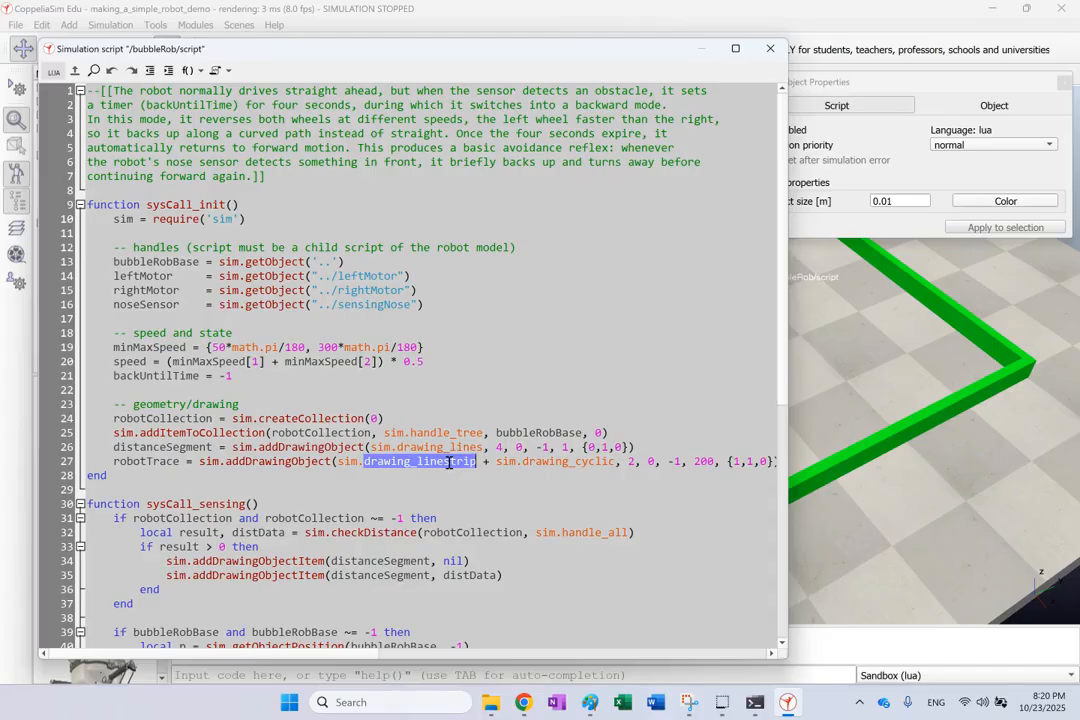
{"action": "left_click", "coordinate": [524, 380]}
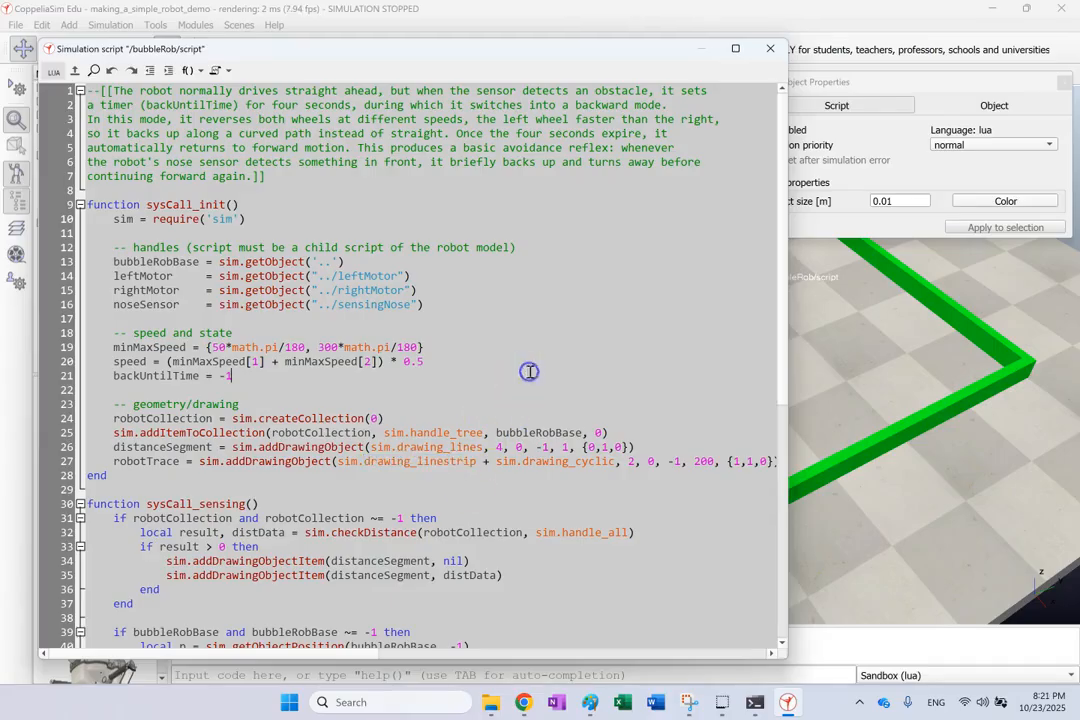
Compare the drawing_lines type of distanceSegment with the drawing_linestrip type of robotTrace.
{"action": "double_click", "coordinate": [479, 447]}
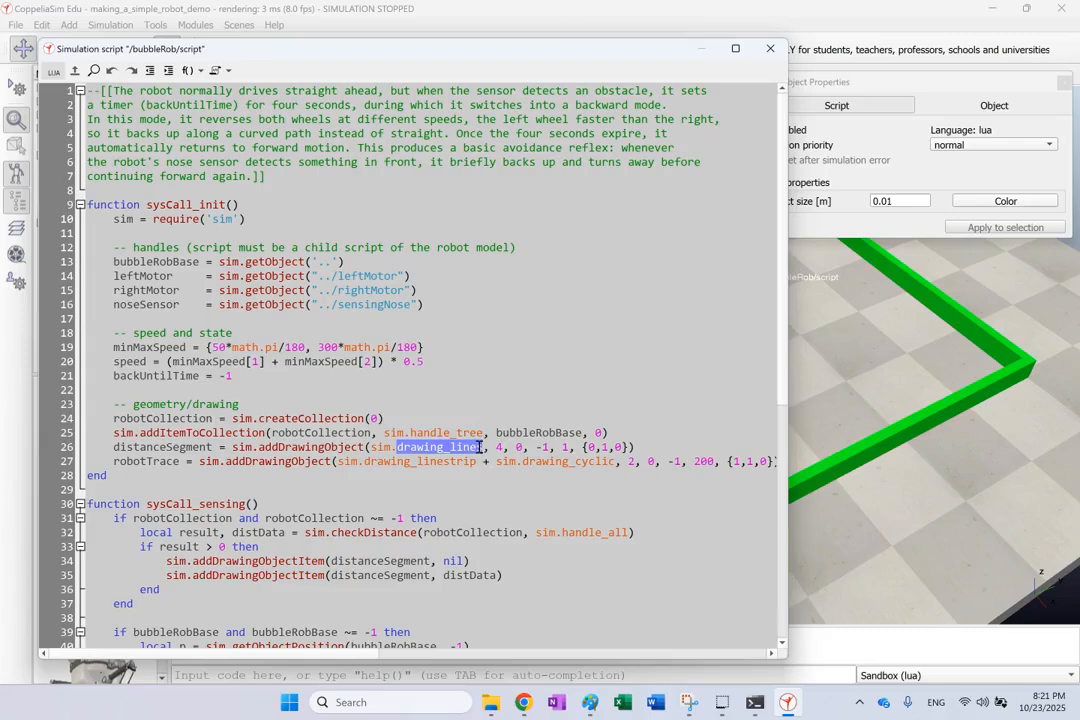
{"action": "left_click", "coordinate": [440, 449]}
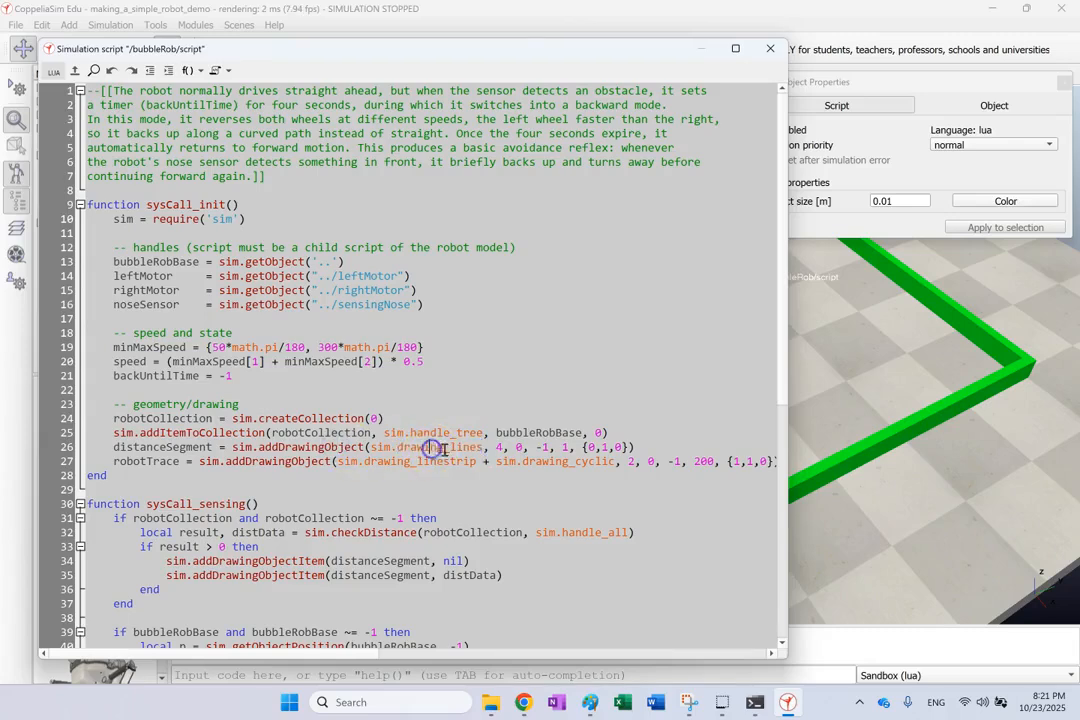
{"action": "double_click", "coordinate": [466, 449]}
{"action": "double_click", "coordinate": [443, 462]}
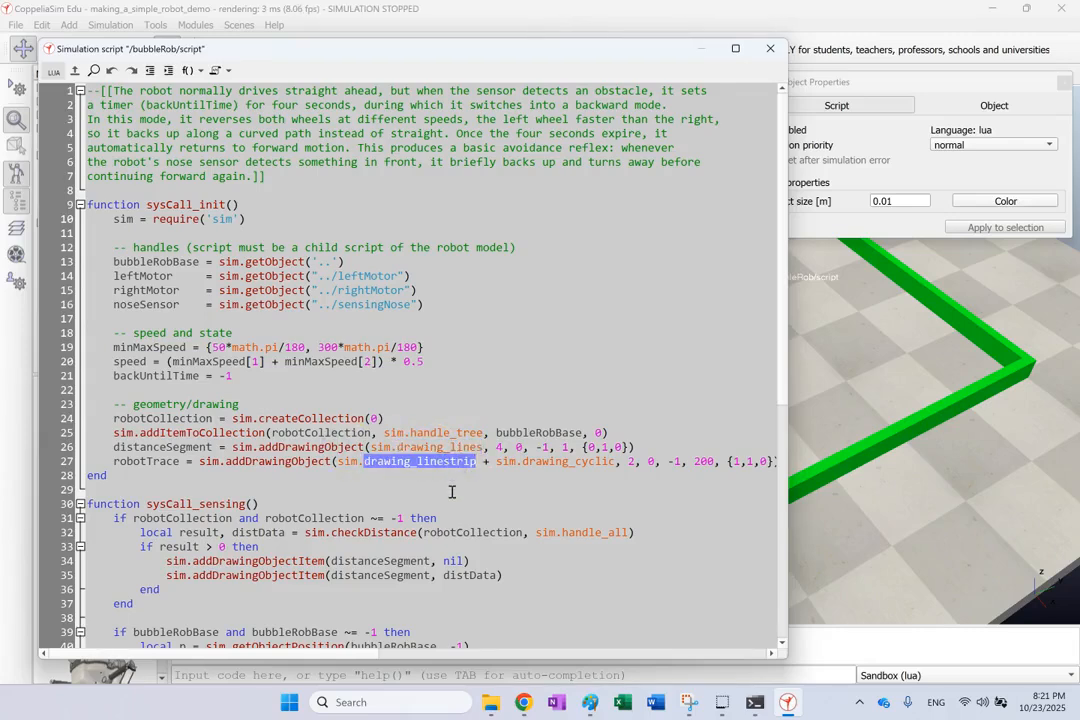
{"action": "left_click", "coordinate": [451, 492]}
Review robotTrace's drawing_cyclic option, its color {1,1,0} and the arguments 2, 0, -1, 200.
{"action": "double_click", "coordinate": [550, 462]}
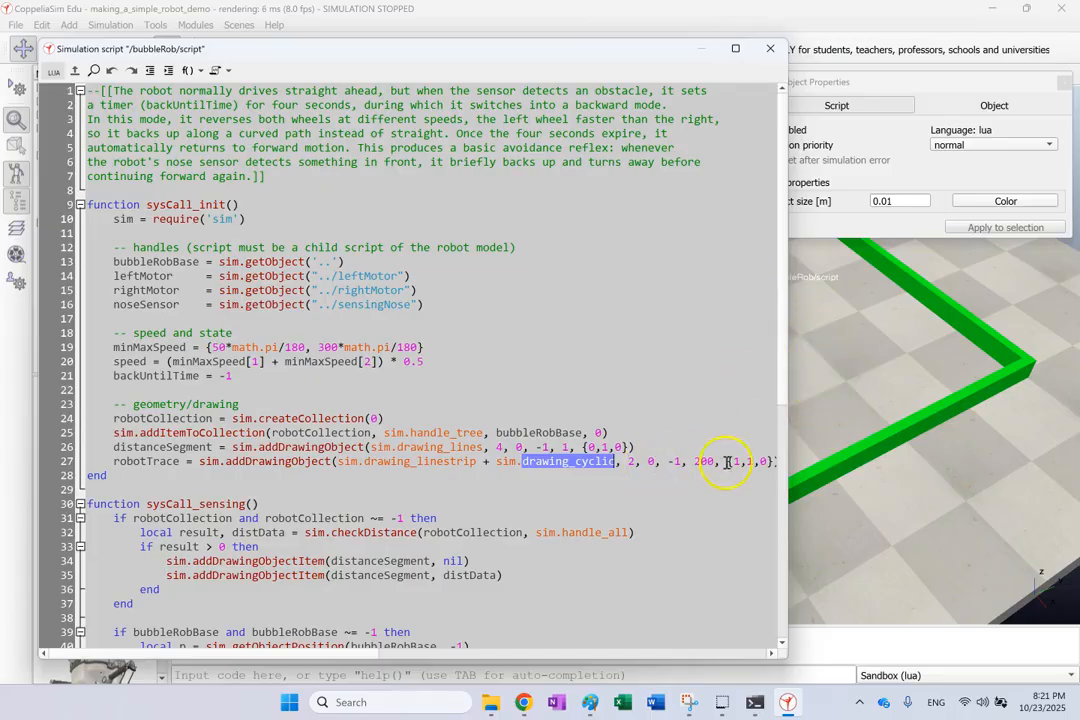
{"action": "left_click_drag", "start_coordinate": [736, 462], "coordinate": [750, 462]}
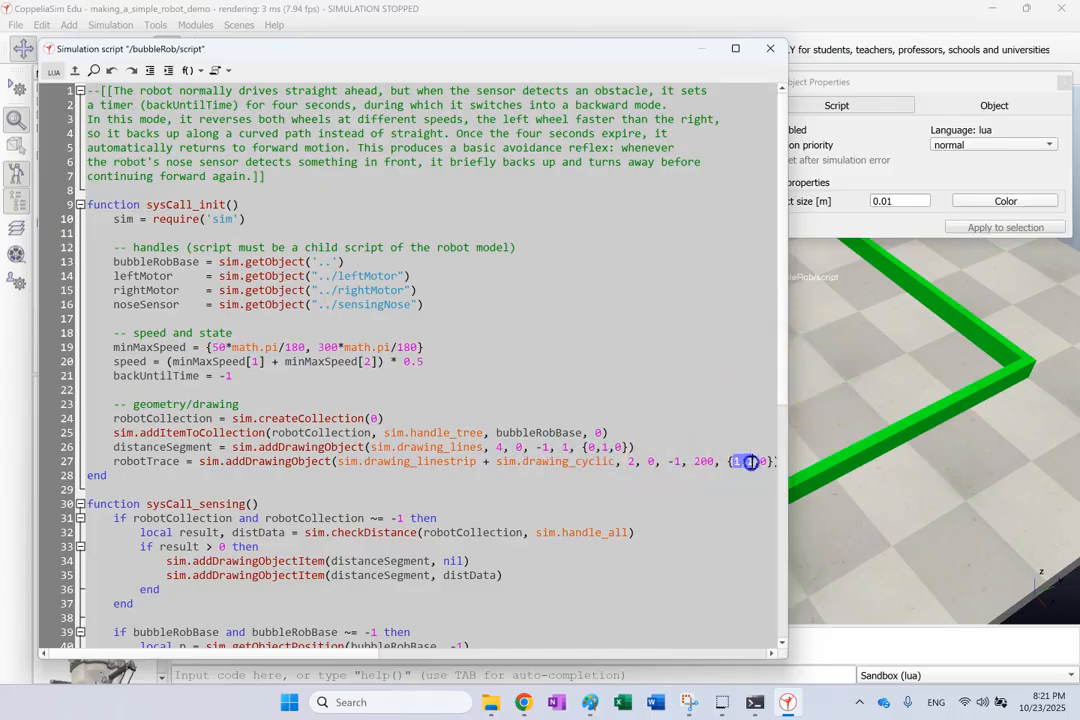
{"action": "left_click_drag", "start_coordinate": [627, 462], "coordinate": [713, 460]}
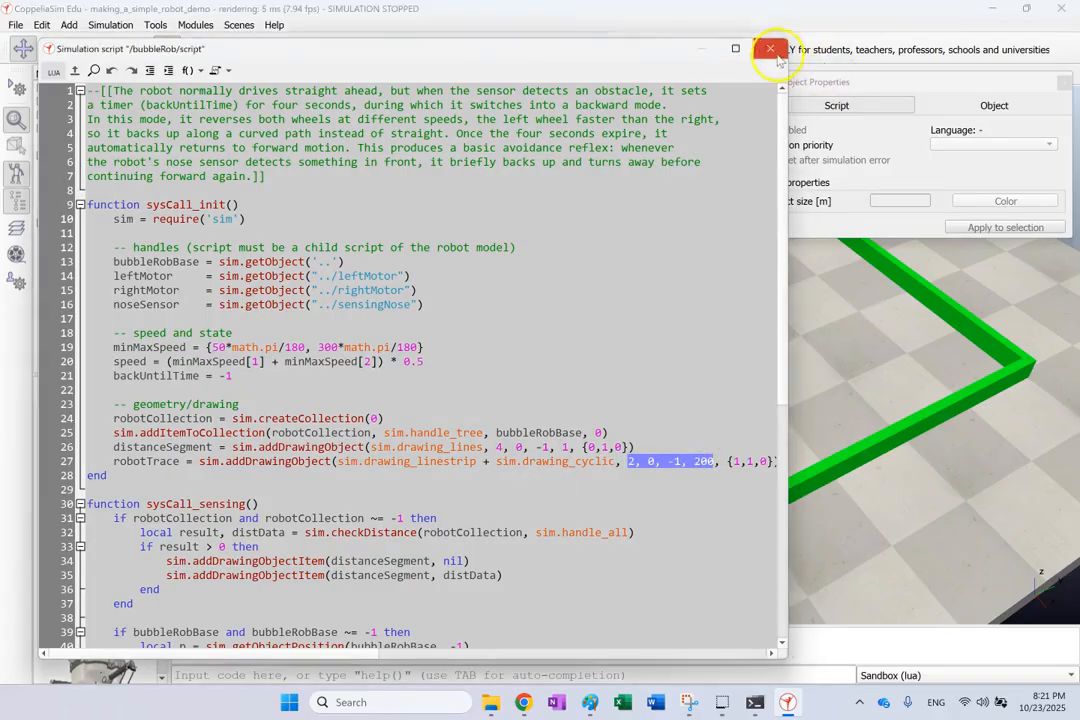
Close the script and its properties, and run the simulation to watch the robot's trace and the X/Y graph.
{"action": "left_click", "coordinate": [770, 49]}
{"action": "left_click", "coordinate": [1063, 82]}
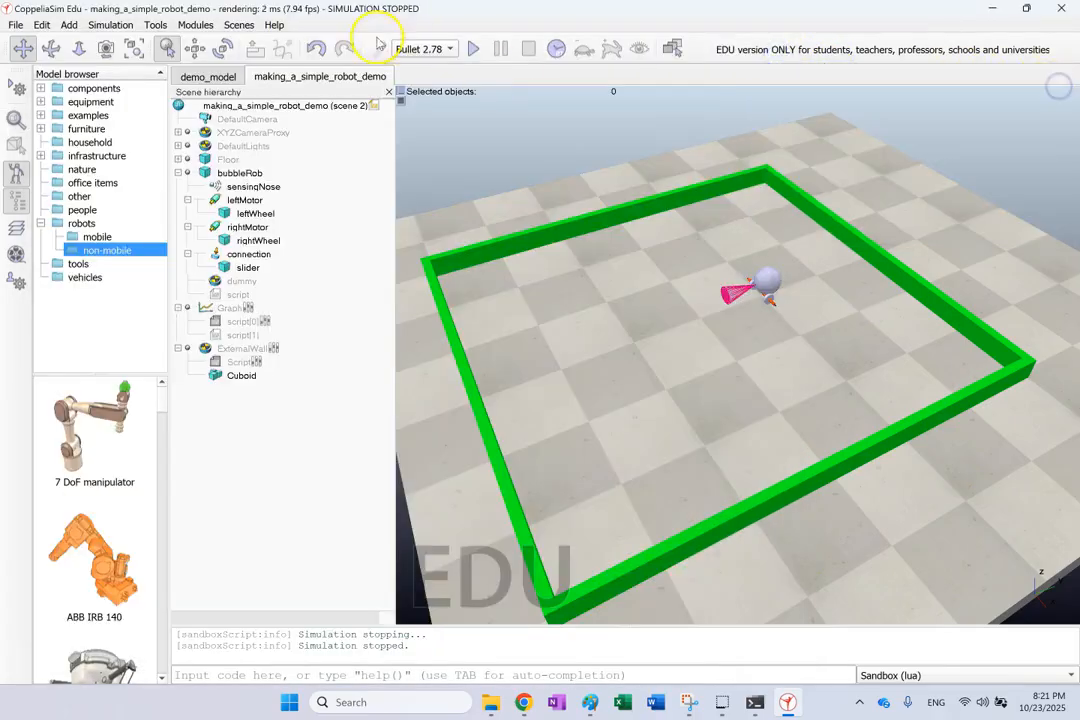
{"action": "left_click", "coordinate": [473, 49]}
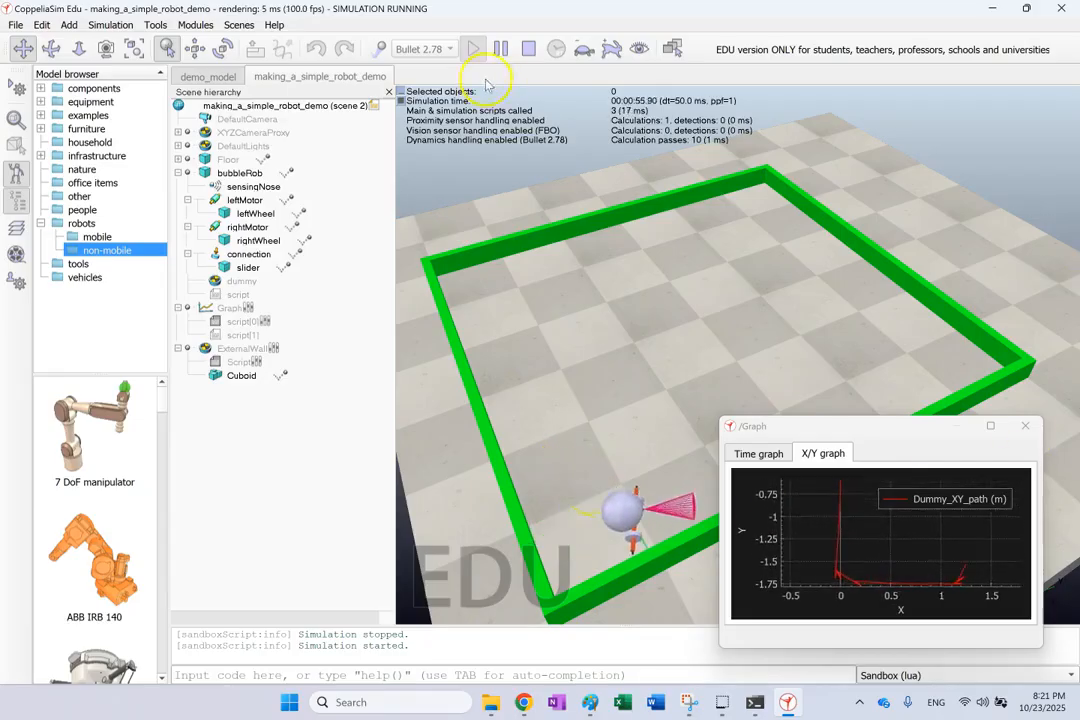
Stop the simulation and reopen bubbleRob's script at the sysCall_sensing function.
{"action": "left_click", "coordinate": [529, 49]}
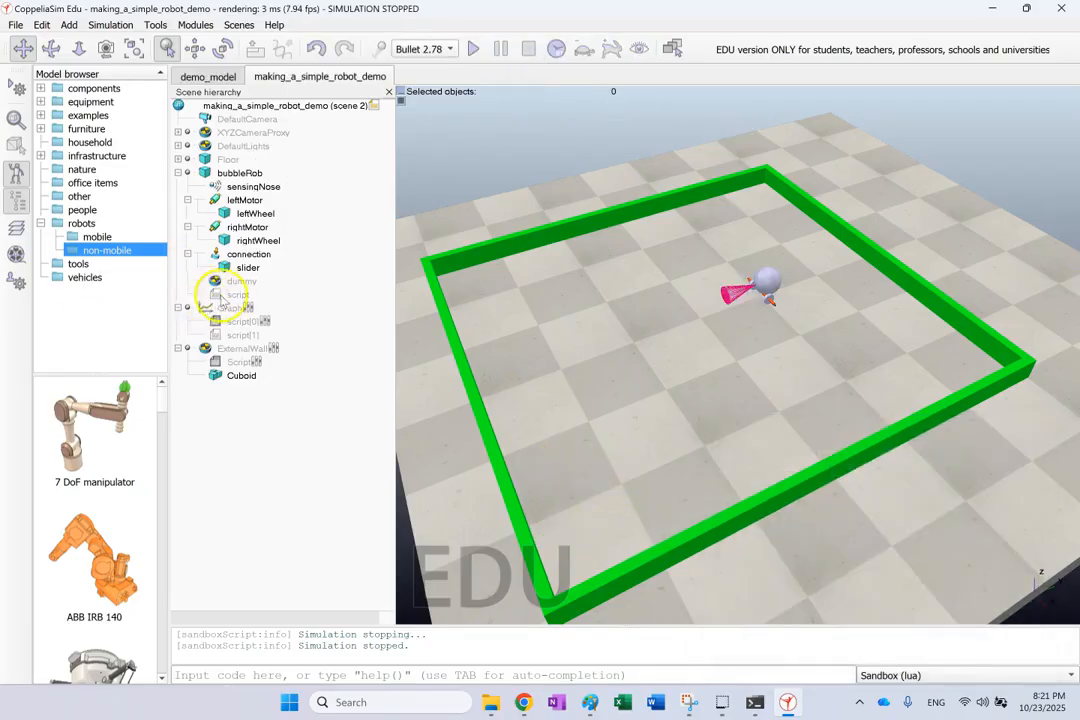
{"action": "double_click", "coordinate": [222, 296]}
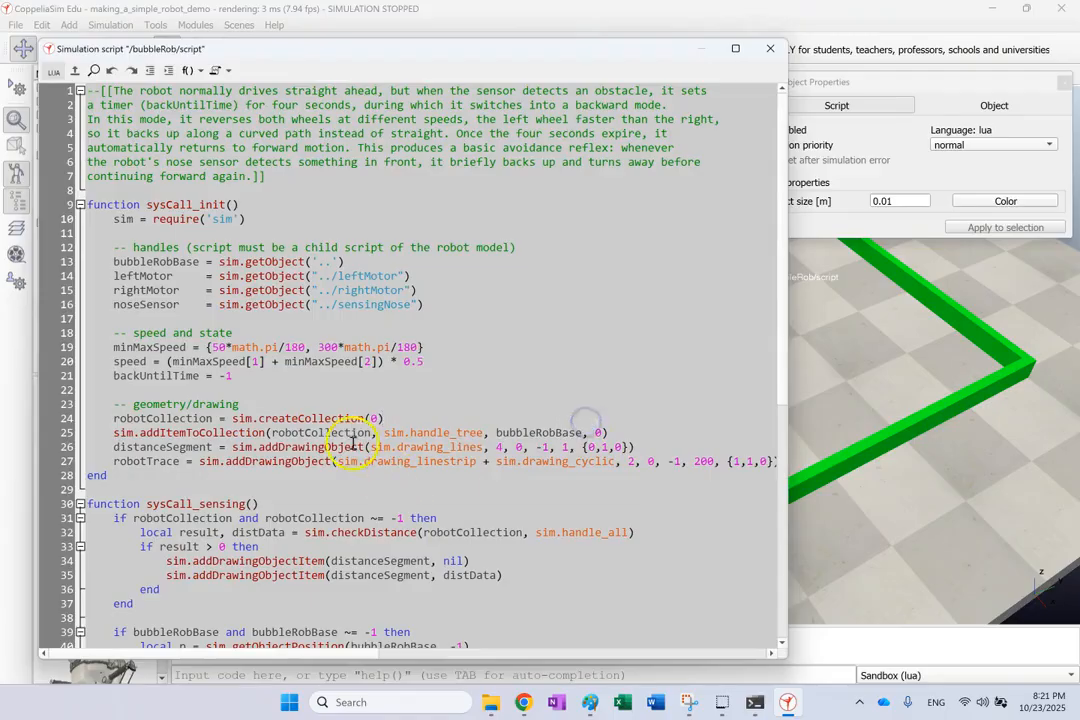
{"action": "scroll", "coordinate": [370, 442], "scroll_direction": "down", "scroll_amount": 1}
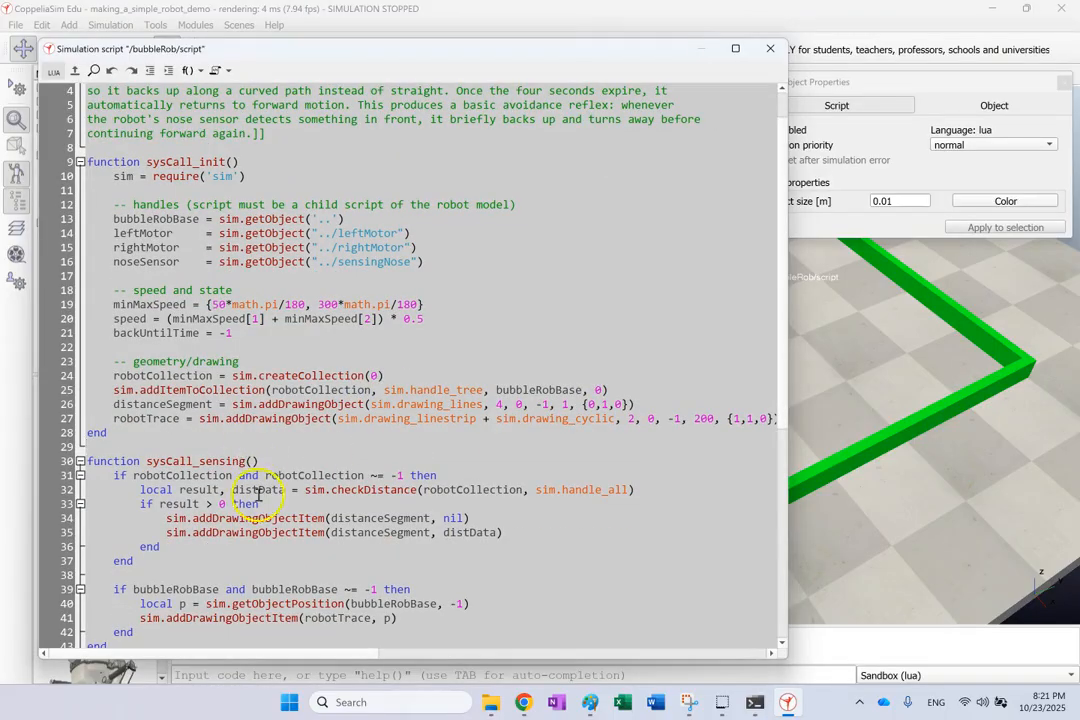
Inspect the checkDistance call with its robotCollection and sim.handle_all arguments, and the result > 0 condition.
{"action": "double_click", "coordinate": [372, 491]}
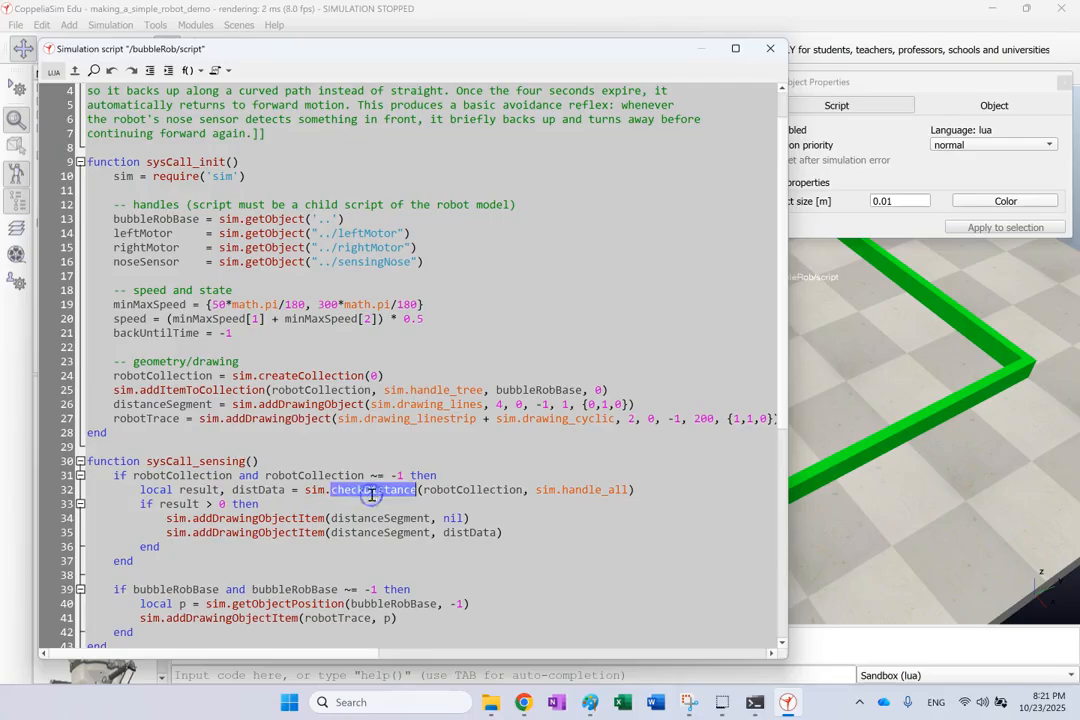
{"action": "double_click", "coordinate": [458, 489]}
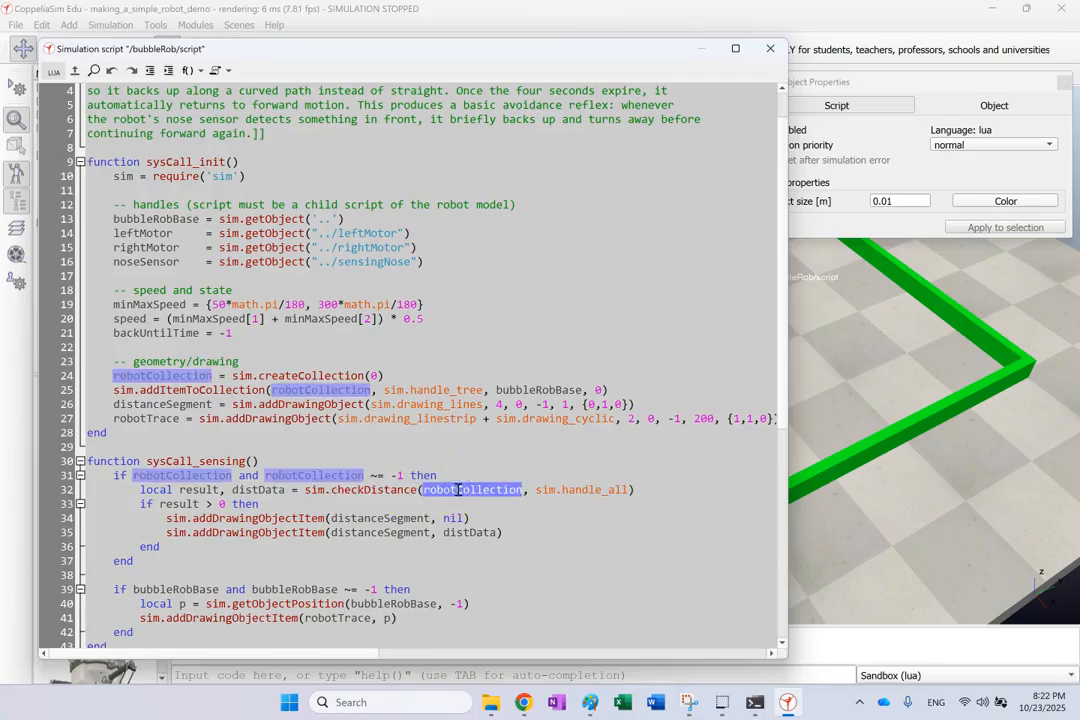
{"action": "double_click", "coordinate": [563, 489]}
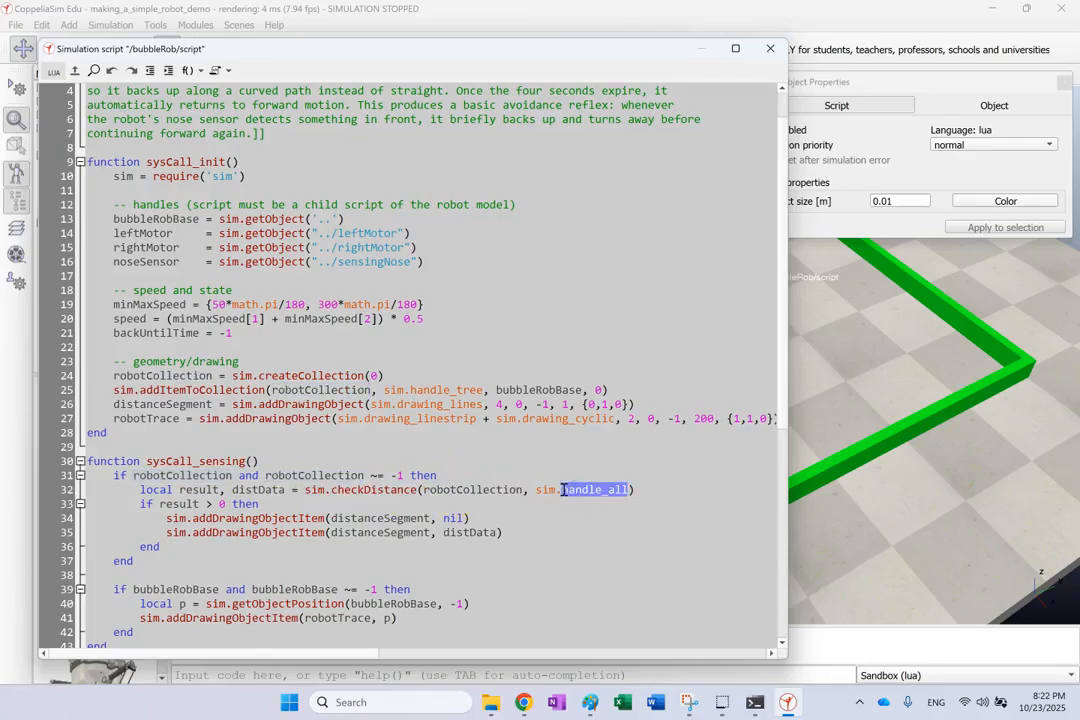
{"action": "double_click", "coordinate": [180, 504]}
{"action": "double_click", "coordinate": [222, 504]}
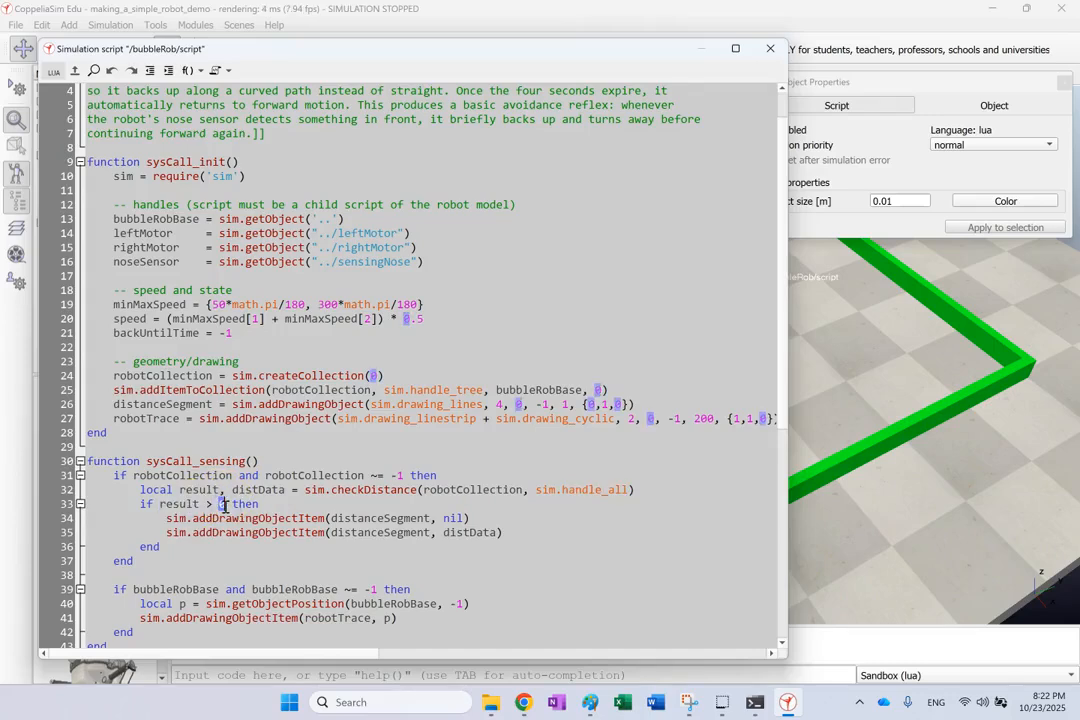
Examine the two addDrawingObjectItem calls in sysCall_sensing that target distanceSegment.
{"action": "double_click", "coordinate": [243, 519]}
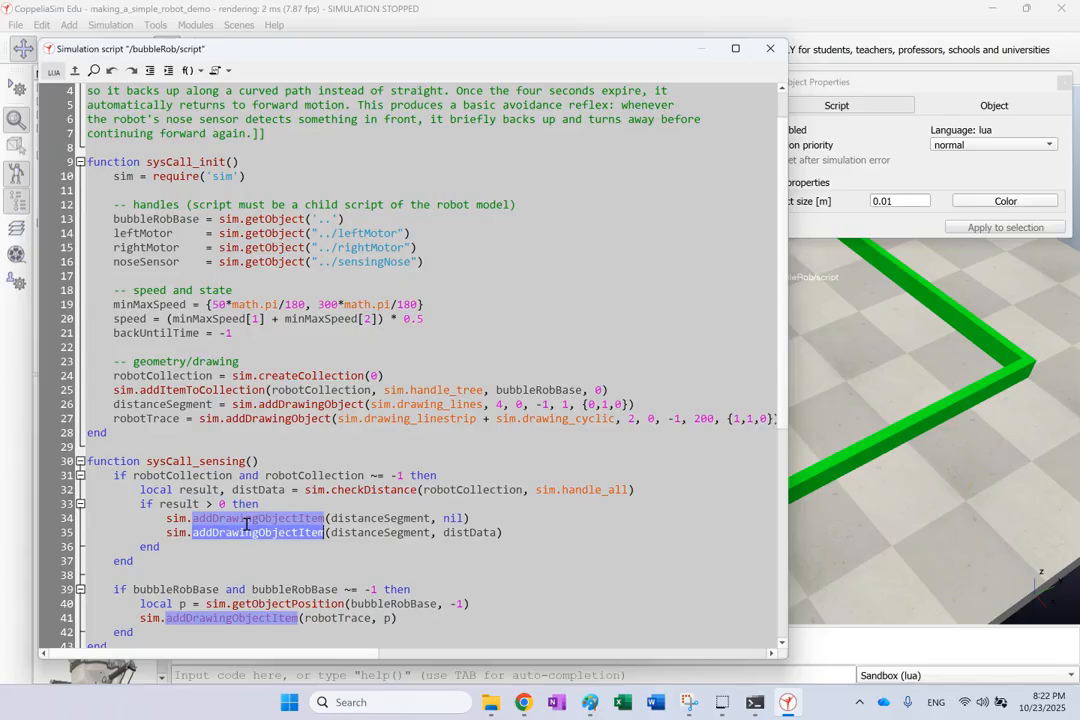
{"action": "double_click", "coordinate": [399, 533]}
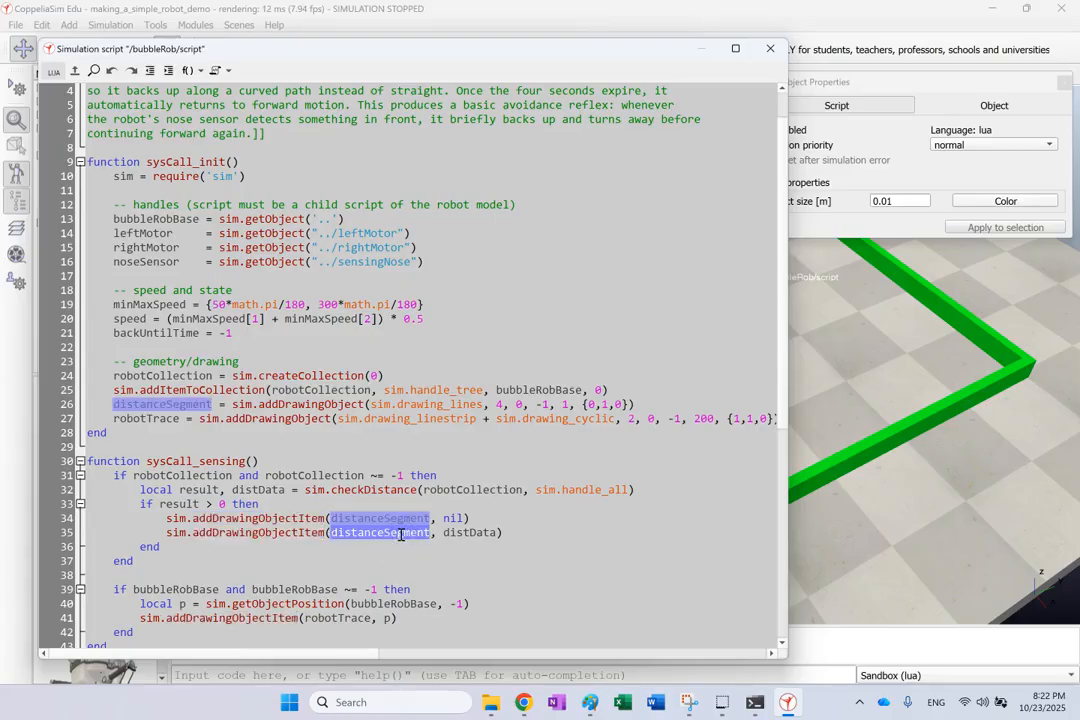
{"action": "left_click", "coordinate": [411, 533]}
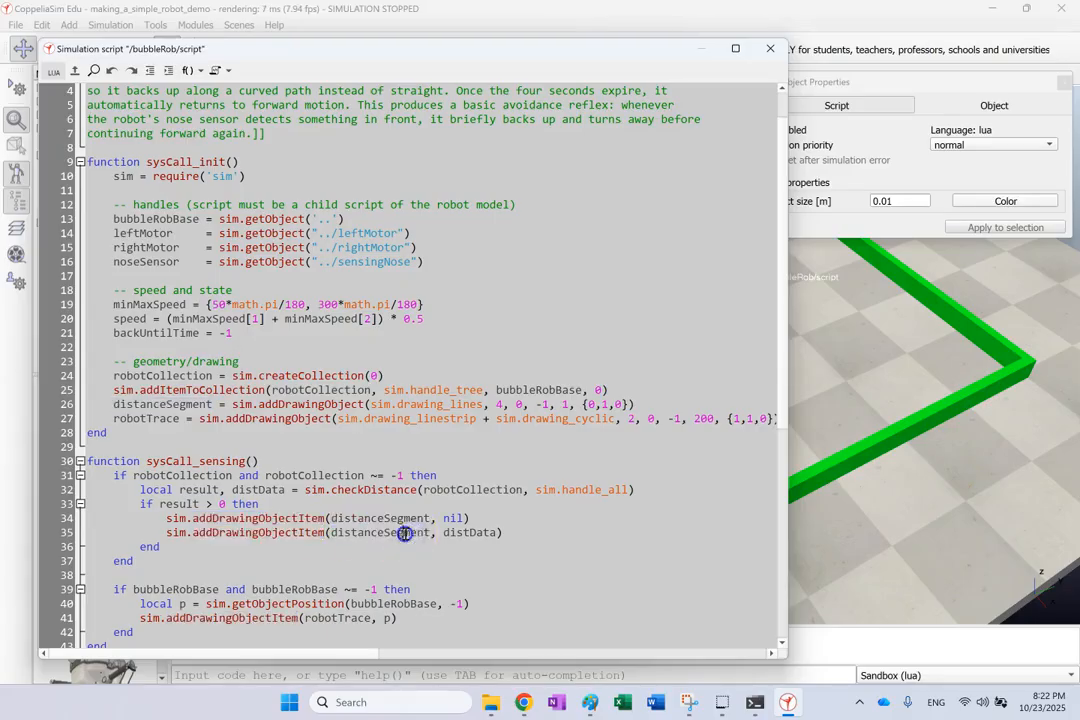
{"action": "double_click", "coordinate": [404, 534]}
{"action": "left_click", "coordinate": [378, 535]}
Trace distData from the checkDistance line to addDrawingObjectItem, and compare it with the nil argument of the preceding call.
{"action": "left_click", "coordinate": [462, 535]}
{"action": "double_click", "coordinate": [462, 535]}
{"action": "left_click", "coordinate": [278, 487]}
{"action": "double_click", "coordinate": [353, 489]}
{"action": "double_click", "coordinate": [470, 533]}
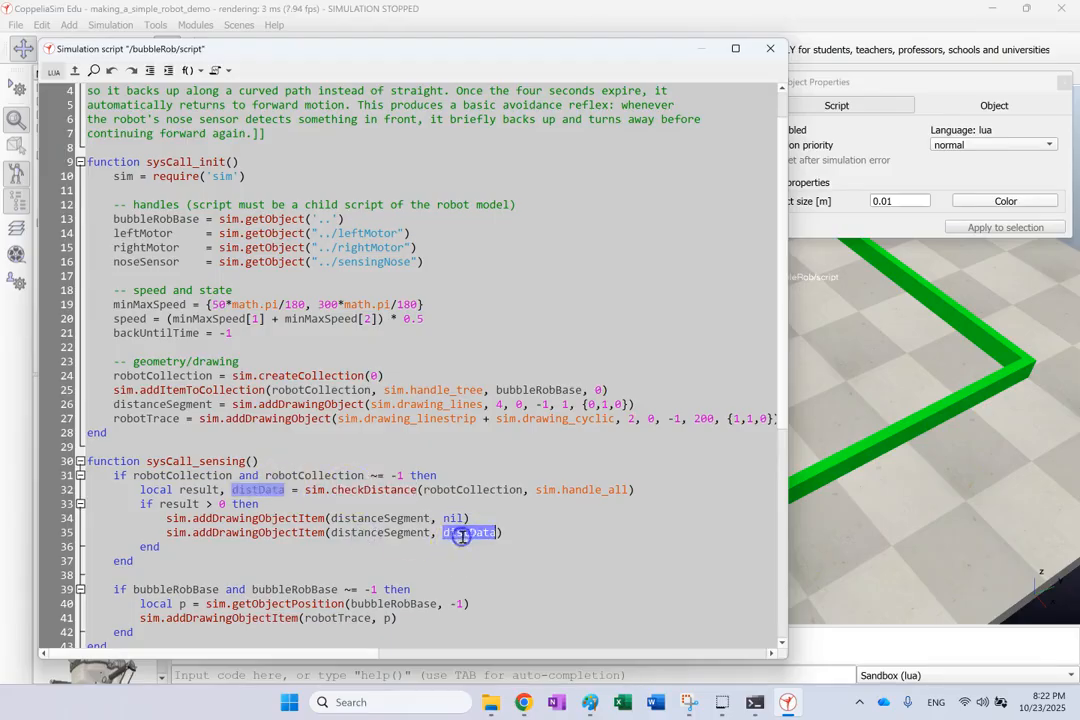
{"action": "double_click", "coordinate": [282, 533]}
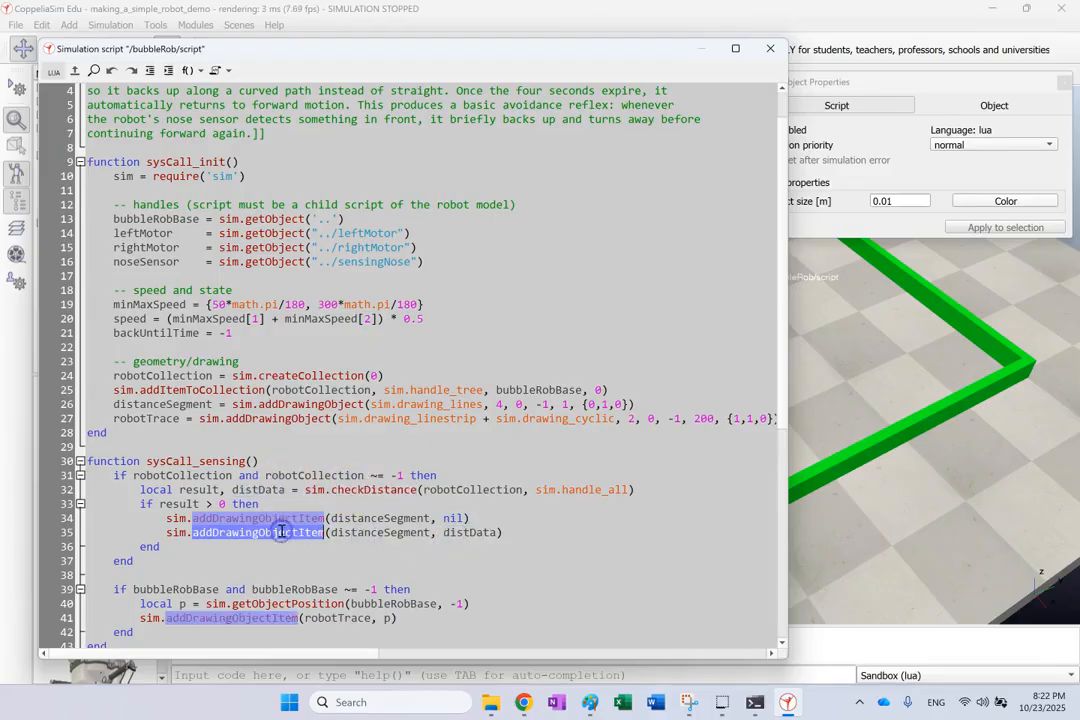
{"action": "left_click", "coordinate": [474, 553]}
{"action": "double_click", "coordinate": [452, 518]}
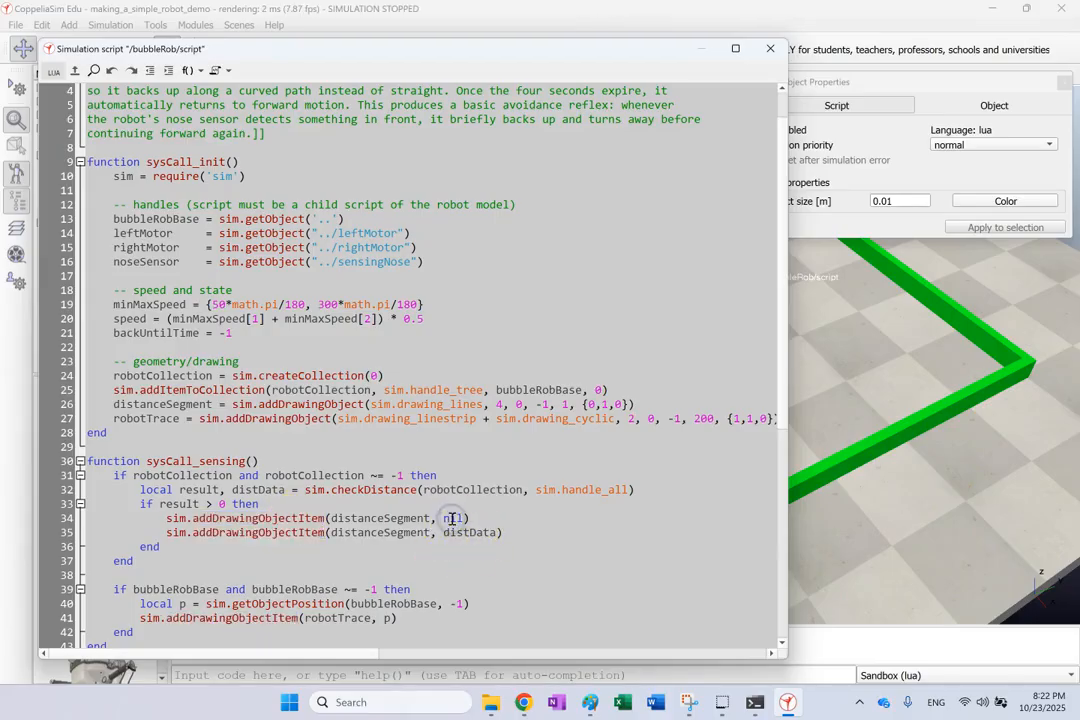
Review the bubbleRobBase condition in sysCall_sensing and the getObjectPosition call that stores the robot's position in p.
{"action": "scroll", "coordinate": [440, 498], "scroll_direction": "down", "scroll_amount": 1}
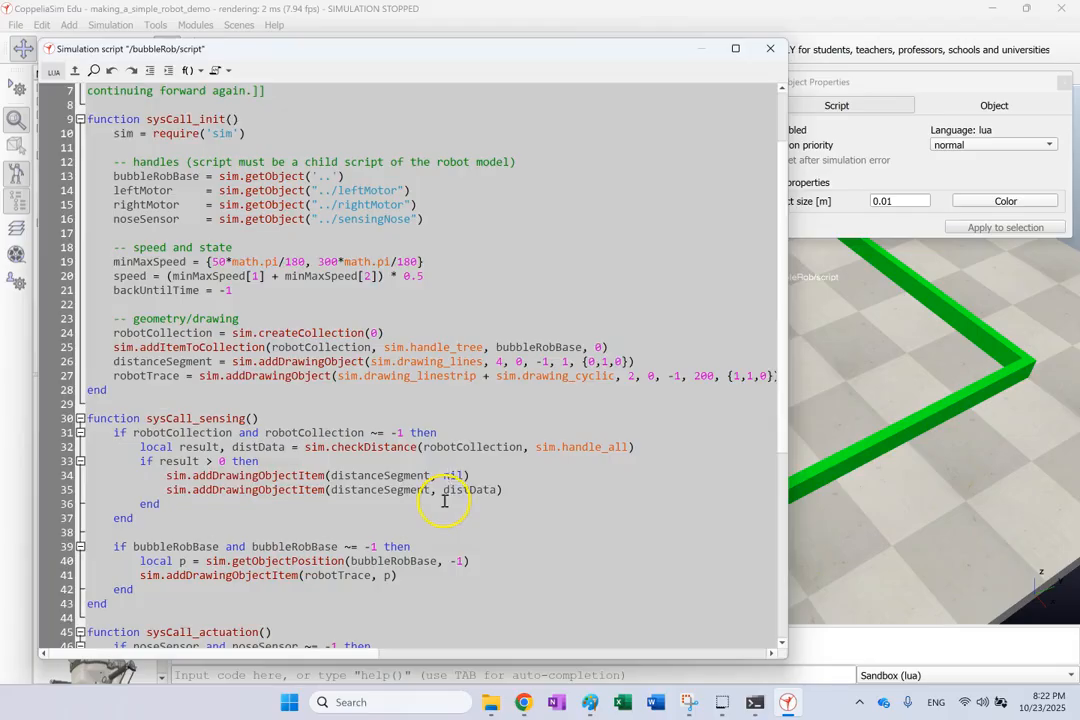
{"action": "scroll", "coordinate": [444, 500], "scroll_direction": "down", "scroll_amount": 2}
{"action": "double_click", "coordinate": [207, 461]}
{"action": "double_click", "coordinate": [268, 463]}
{"action": "left_click", "coordinate": [320, 511]}
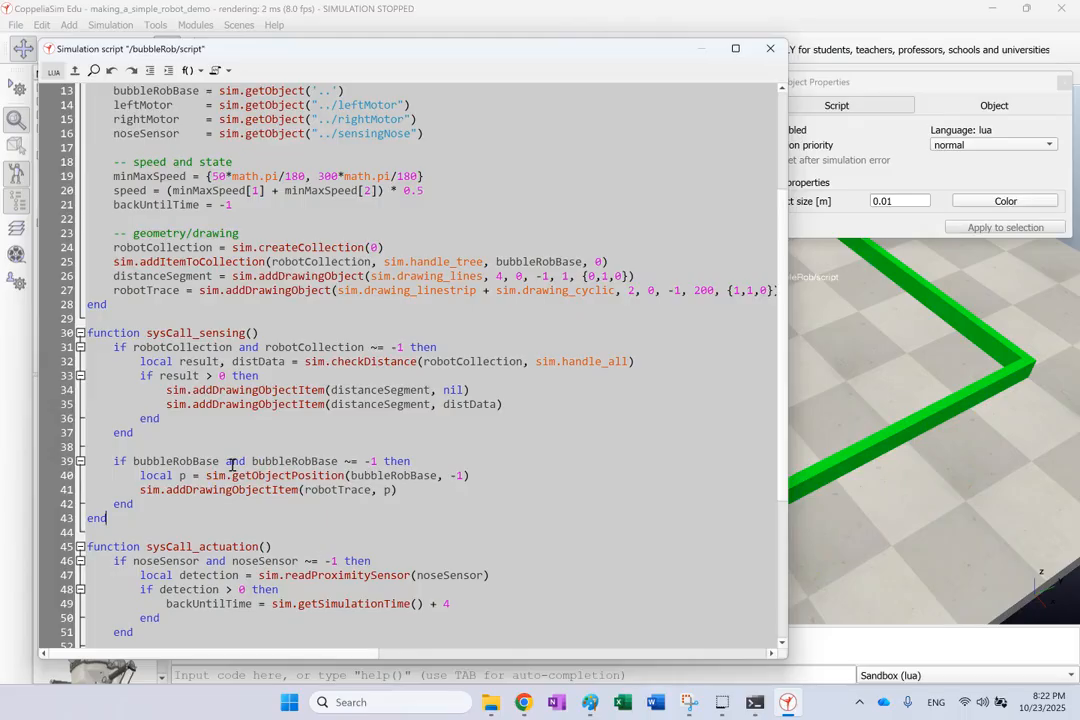
{"action": "double_click", "coordinate": [295, 476]}
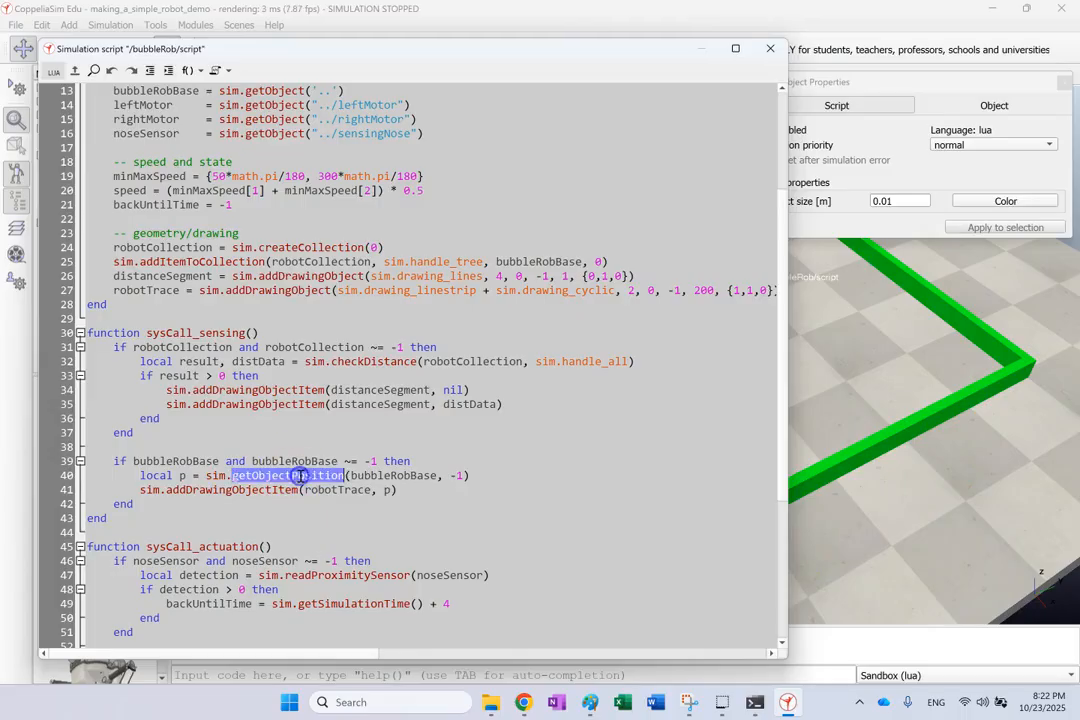
{"action": "double_click", "coordinate": [395, 476]}
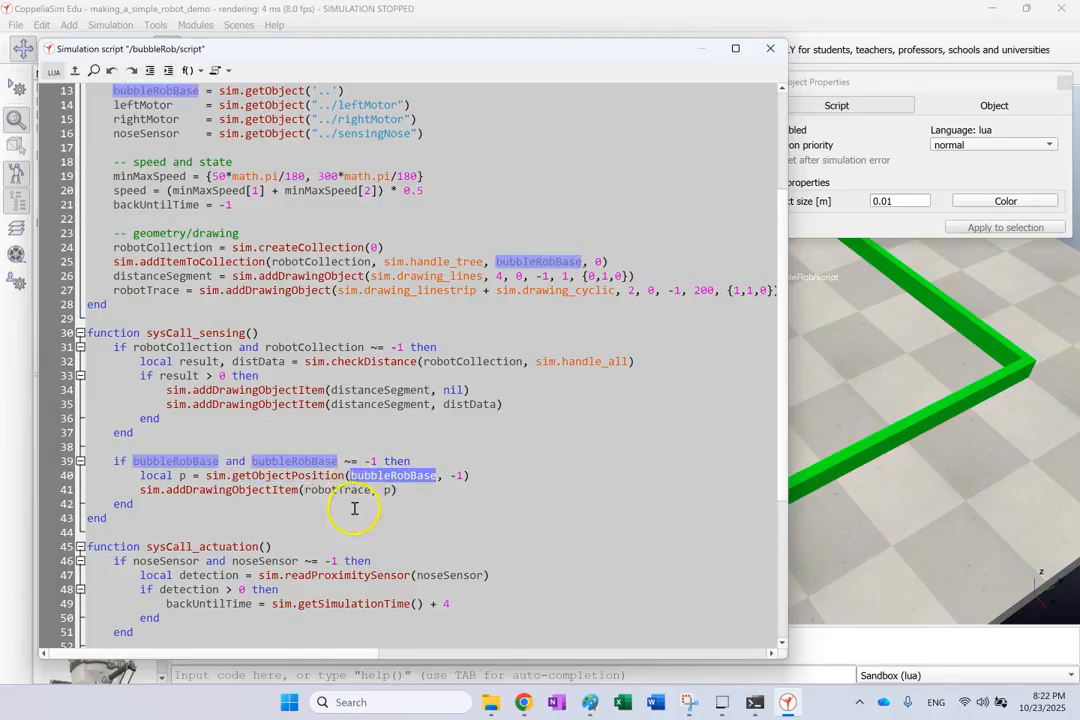
{"action": "left_click", "coordinate": [354, 507]}
Examine the robotTrace and p arguments of the addDrawingObjectItem call that draws the robot's path.
{"action": "double_click", "coordinate": [352, 491]}
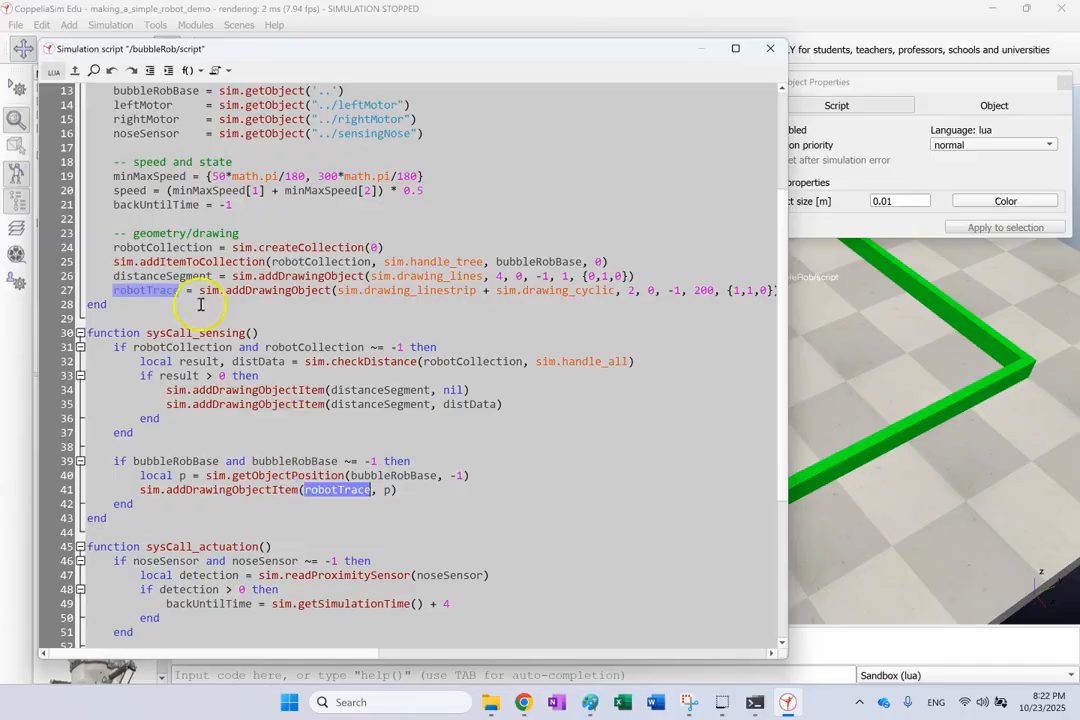
{"action": "left_click", "coordinate": [390, 491]}
{"action": "double_click", "coordinate": [340, 489]}
{"action": "double_click", "coordinate": [386, 490]}
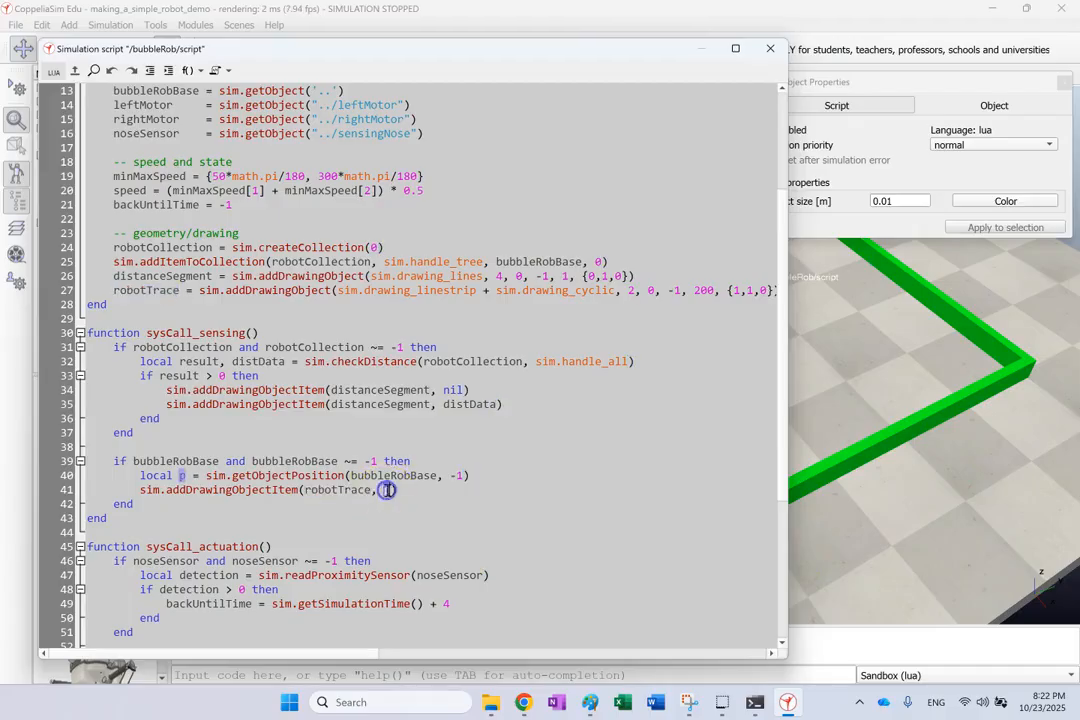
Go to sysCall_actuation and inspect the noseSensor condition and the readProximitySensor(noseSensor) call.
{"action": "scroll", "coordinate": [111, 423], "scroll_direction": "down", "scroll_amount": 1}
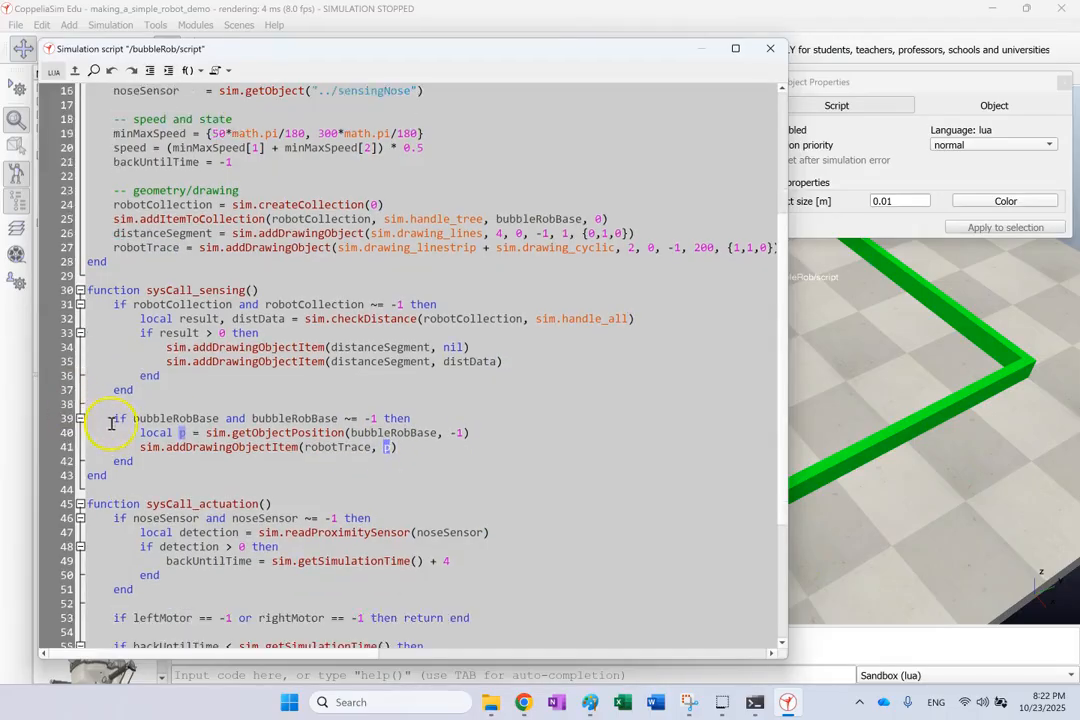
{"action": "left_click", "coordinate": [183, 518]}
{"action": "scroll", "coordinate": [276, 461], "scroll_direction": "down", "scroll_amount": 3}
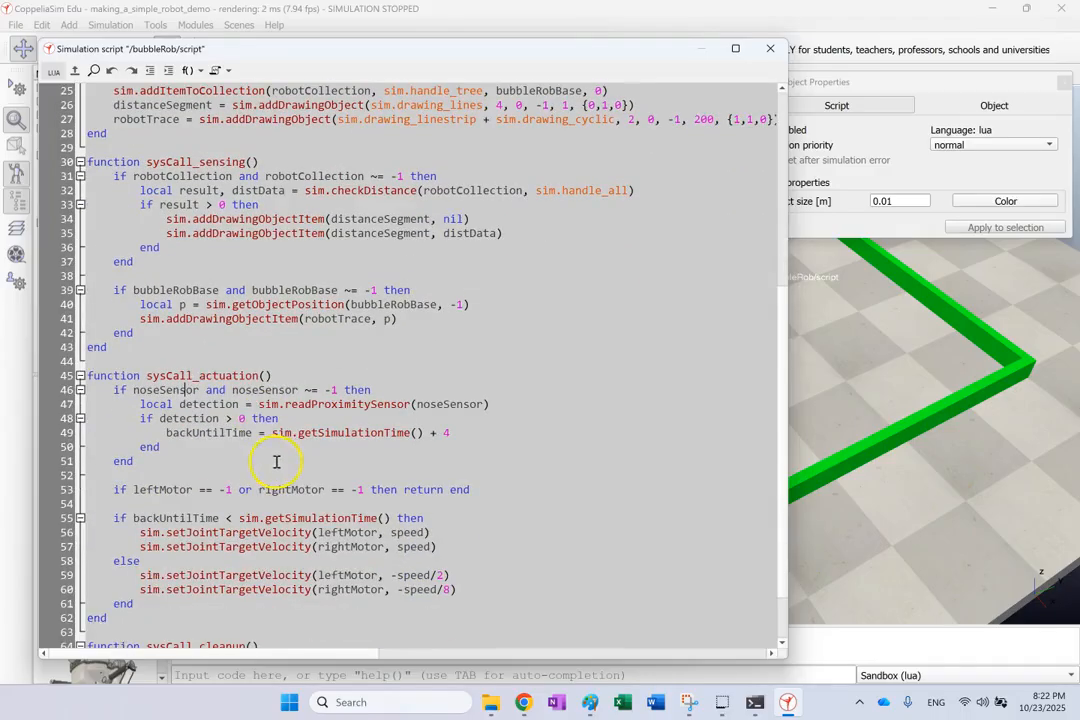
{"action": "double_click", "coordinate": [166, 390]}
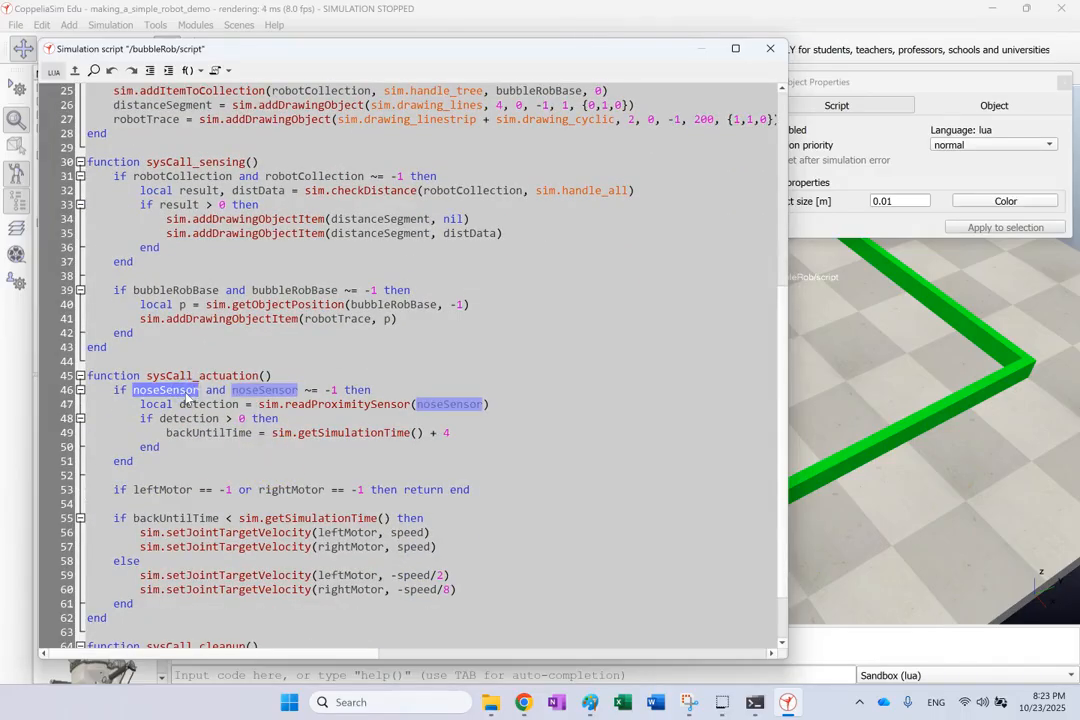
{"action": "left_click", "coordinate": [260, 430]}
{"action": "double_click", "coordinate": [342, 406]}
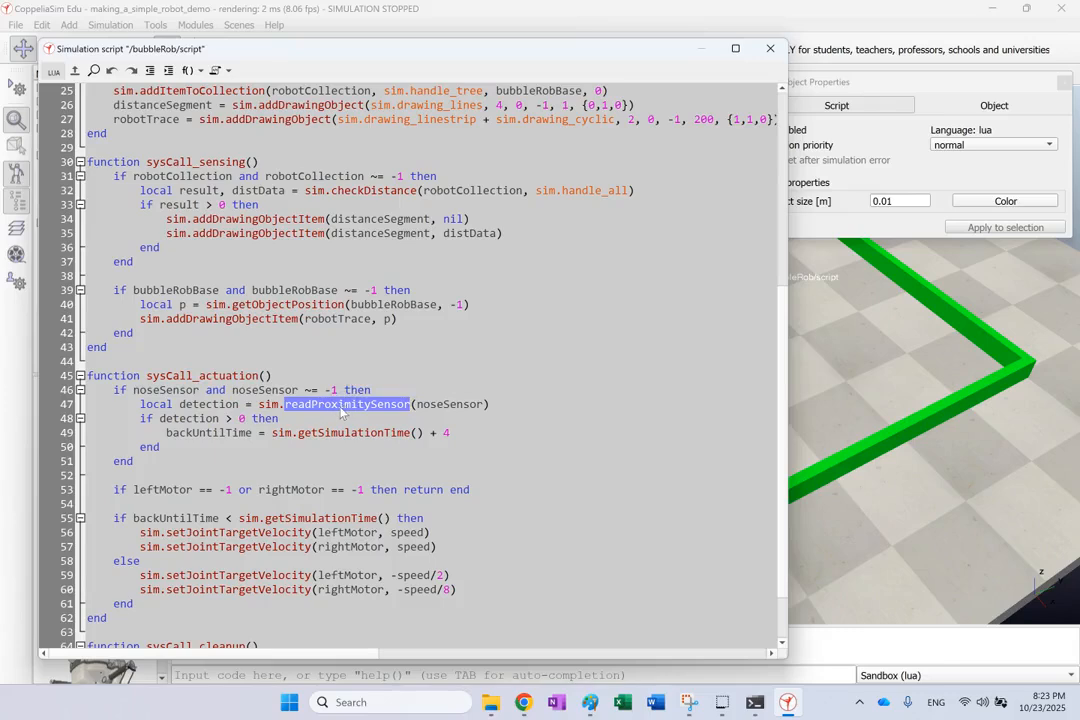
{"action": "double_click", "coordinate": [445, 404]}
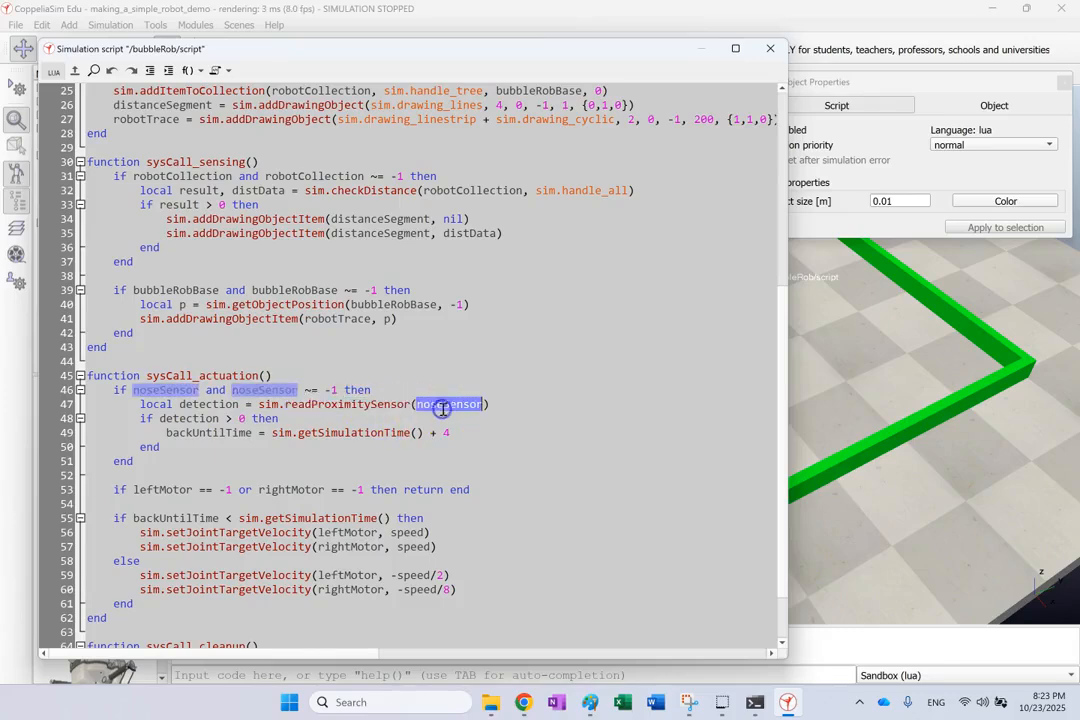
Follow the detection variable from the sensor reading to the detection > 0 condition.
{"action": "double_click", "coordinate": [214, 404]}
{"action": "left_click", "coordinate": [194, 413]}
{"action": "left_click", "coordinate": [206, 432]}
{"action": "double_click", "coordinate": [189, 404]}
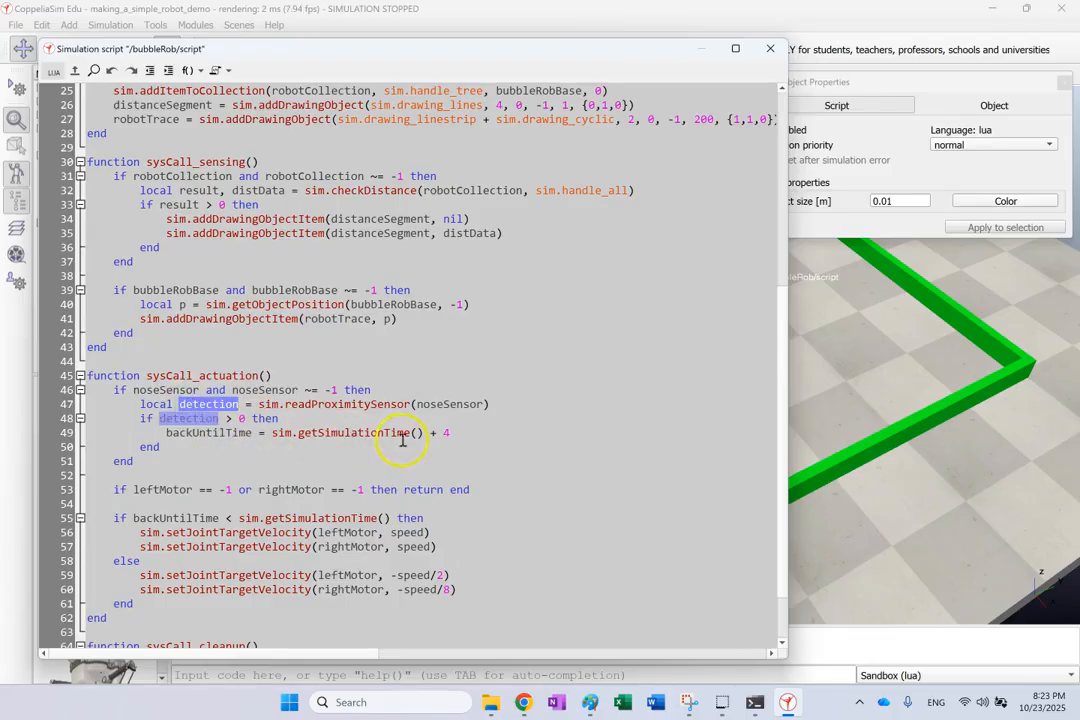
Study the backUntilTime assignment, highlighting sim.getSimulationTime() and the added 4 seconds.
{"action": "left_click", "coordinate": [226, 432]}
{"action": "left_click", "coordinate": [326, 431]}
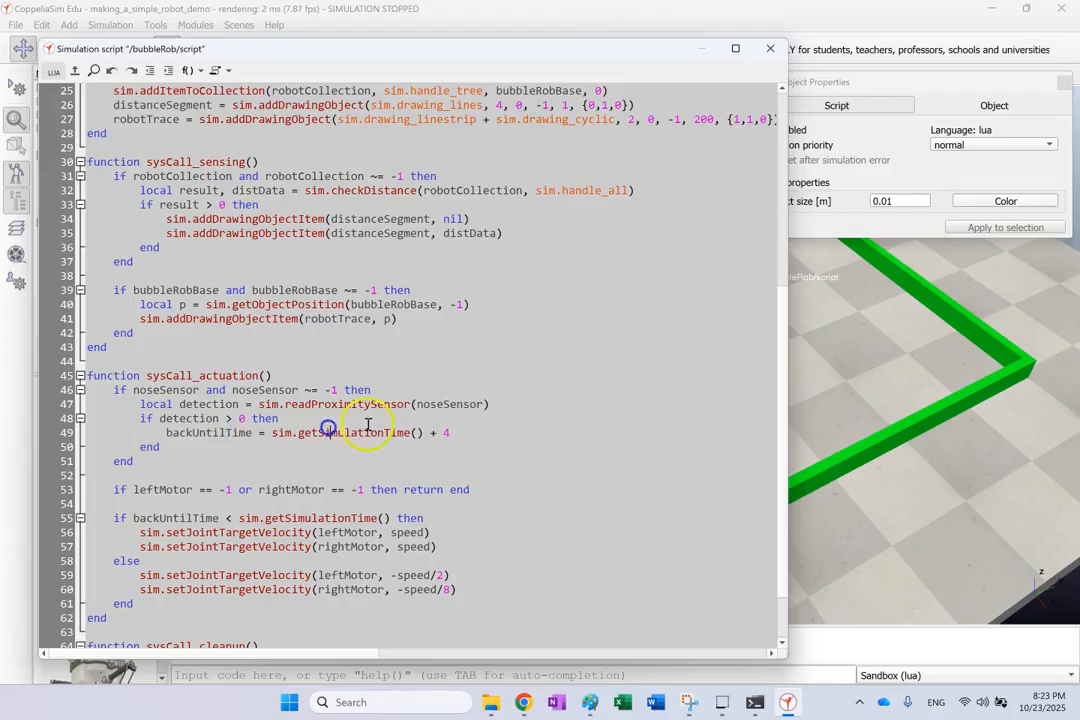
{"action": "left_click_drag", "start_coordinate": [428, 435], "coordinate": [279, 434]}
{"action": "left_click", "coordinate": [441, 435]}
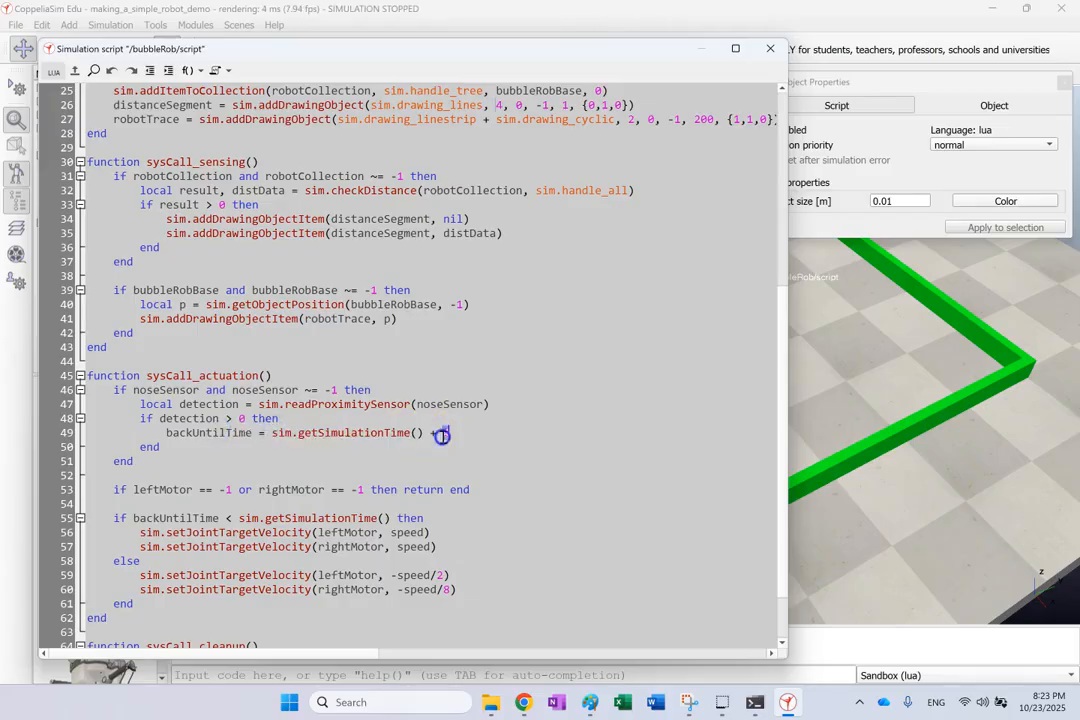
{"action": "double_click", "coordinate": [186, 436]}
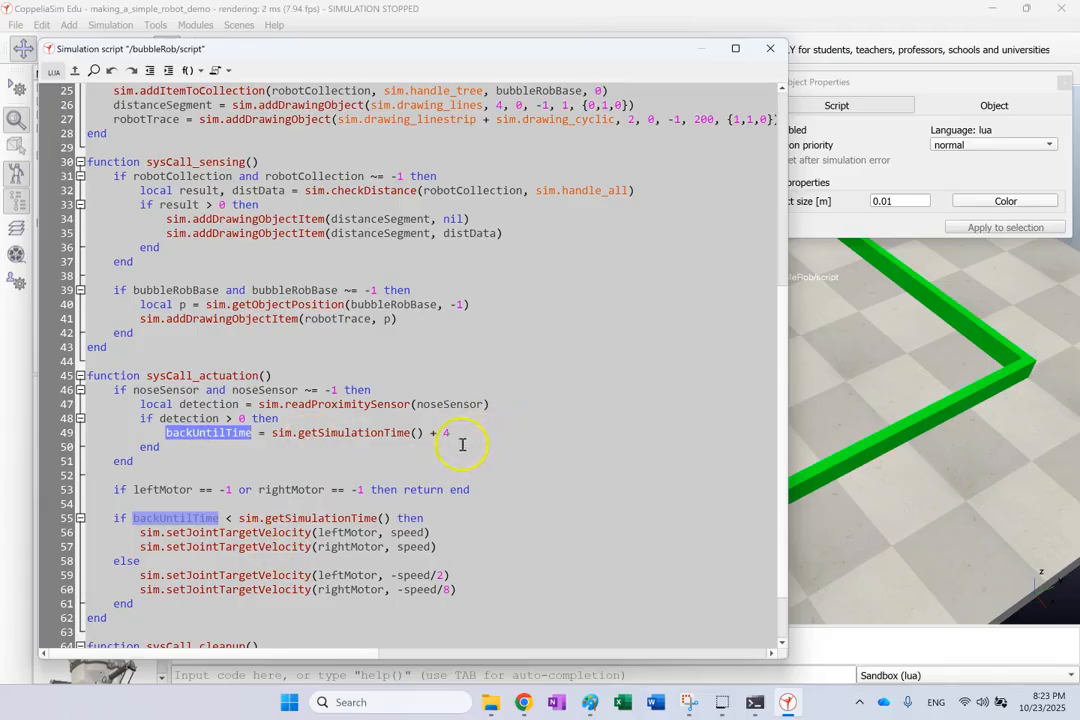
{"action": "double_click", "coordinate": [446, 434]}
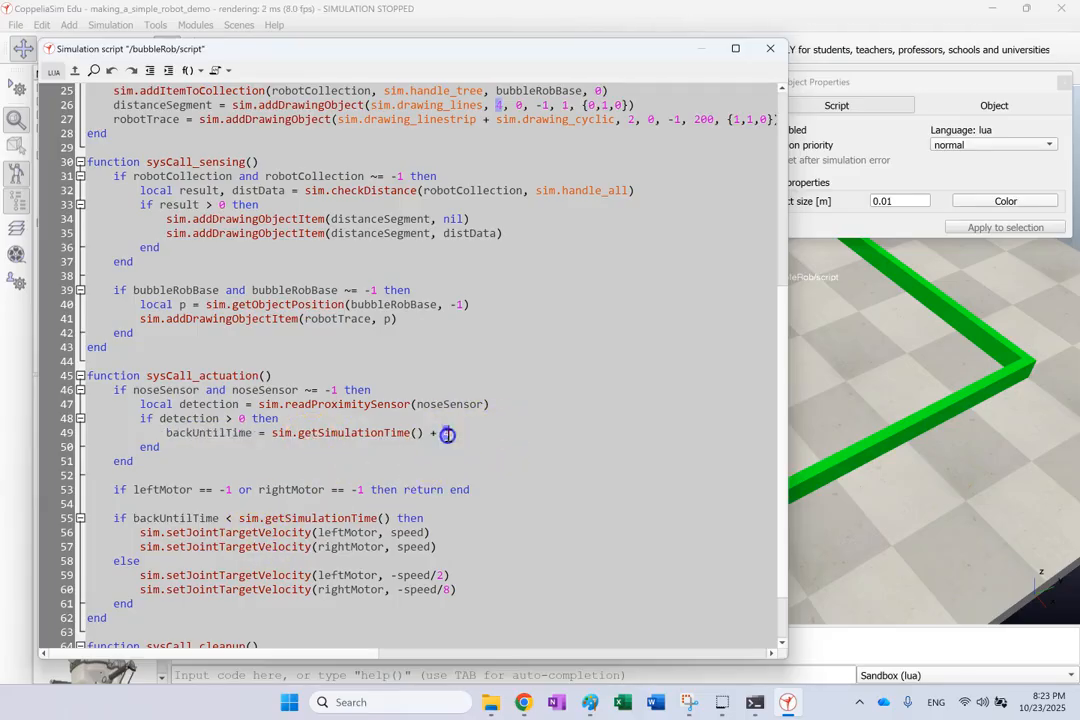
Review the leftMotor and rightMotor validity check and the comparison of backUntilTime with getSimulationTime.
{"action": "left_click", "coordinate": [212, 489]}
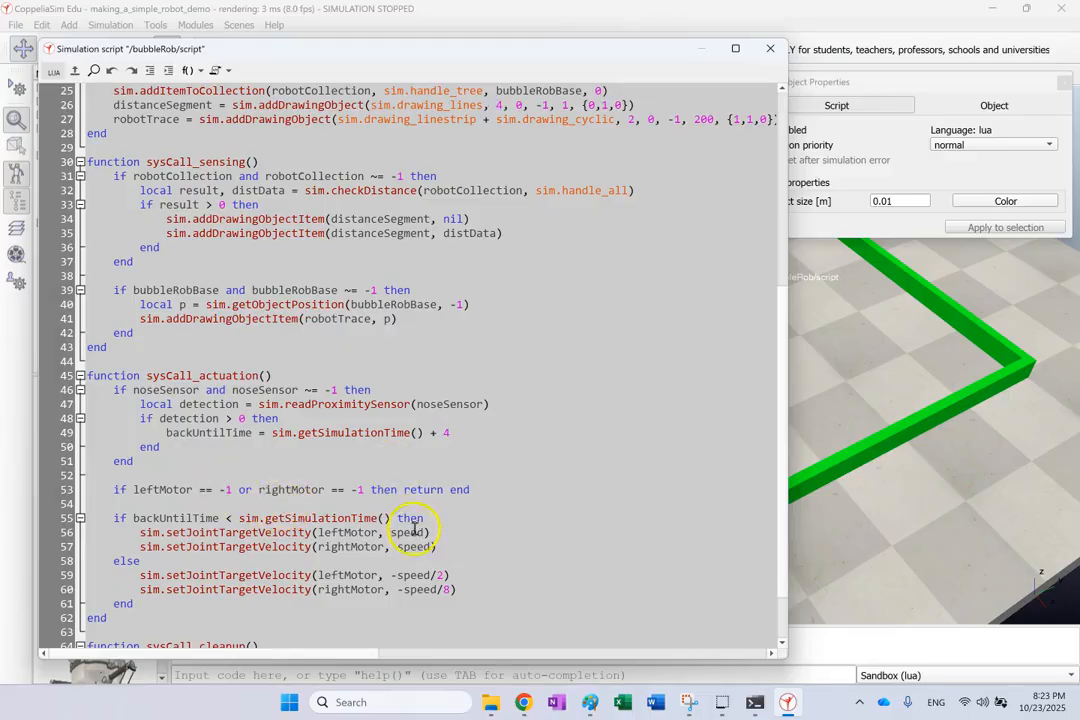
{"action": "double_click", "coordinate": [190, 518]}
{"action": "double_click", "coordinate": [305, 518]}
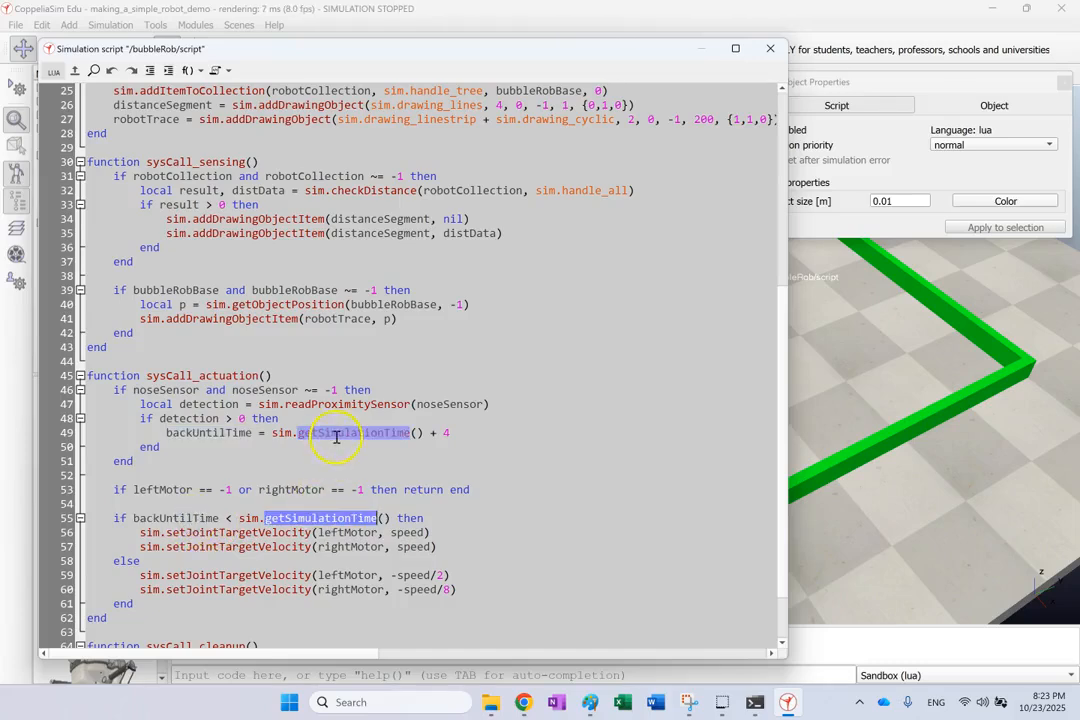
Examine the else branch's setJointTargetVelocity calls, comparing -speed/2 for leftMotor with -speed/8 for rightMotor.
{"action": "double_click", "coordinate": [395, 577]}
{"action": "double_click", "coordinate": [262, 577]}
{"action": "left_click", "coordinate": [205, 587]}
{"action": "double_click", "coordinate": [281, 581]}
{"action": "left_click", "coordinate": [284, 587]}
{"action": "left_click_drag", "start_coordinate": [391, 577], "coordinate": [449, 590]}
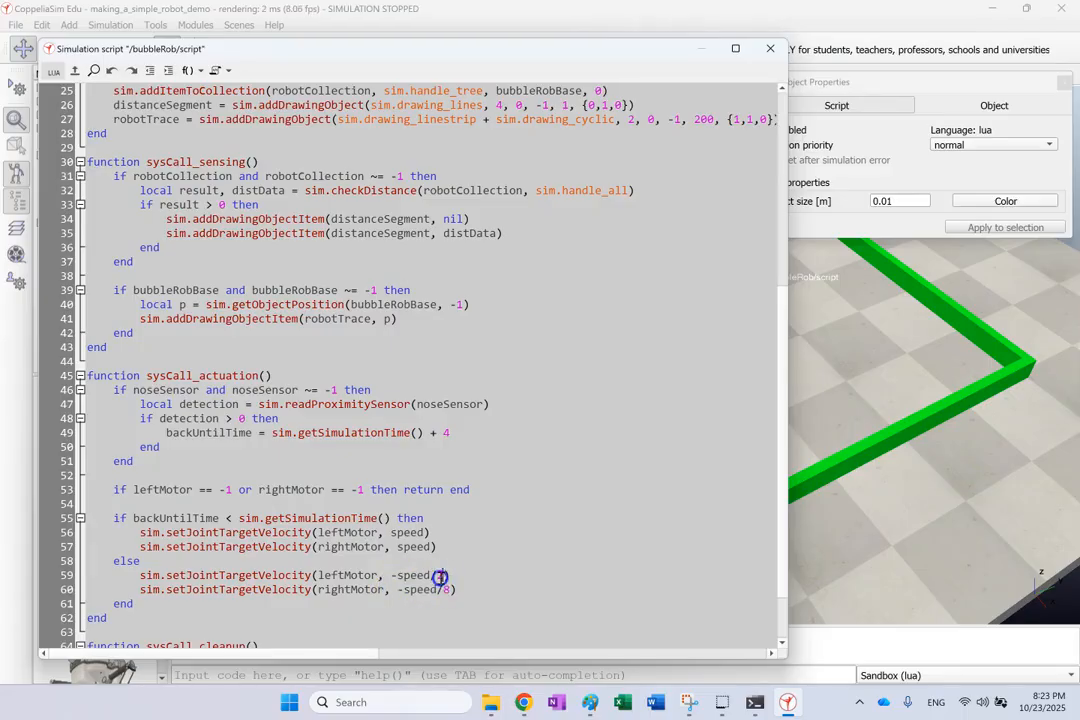
{"action": "left_click", "coordinate": [424, 588]}
{"action": "double_click", "coordinate": [410, 575]}
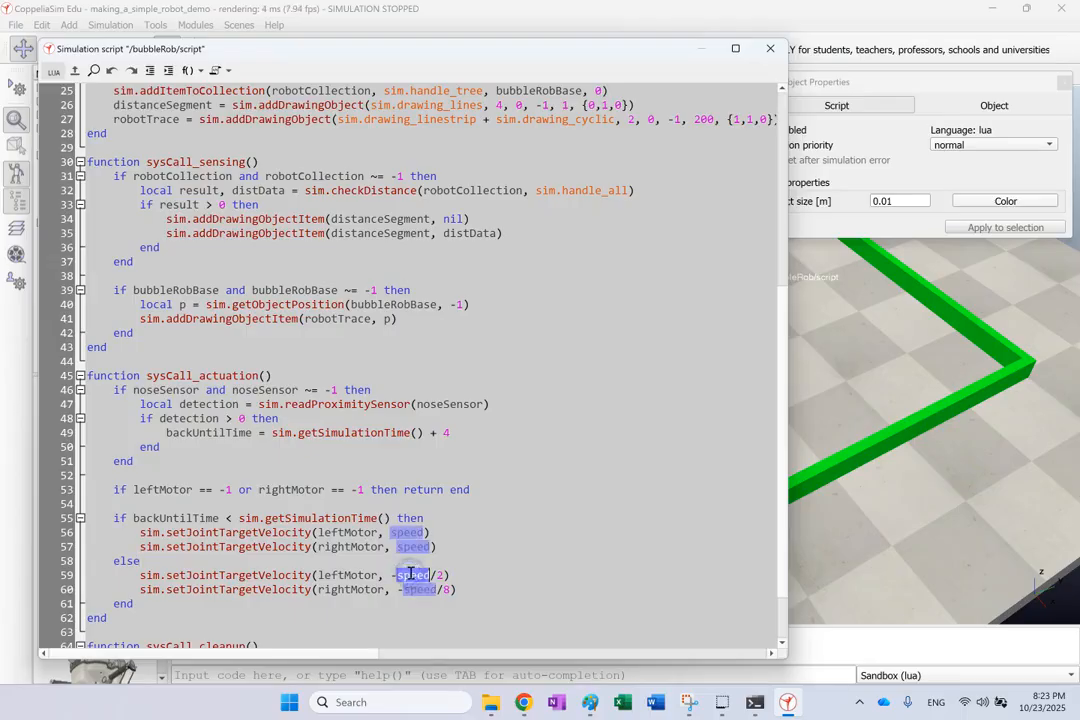
{"action": "left_click", "coordinate": [460, 595]}
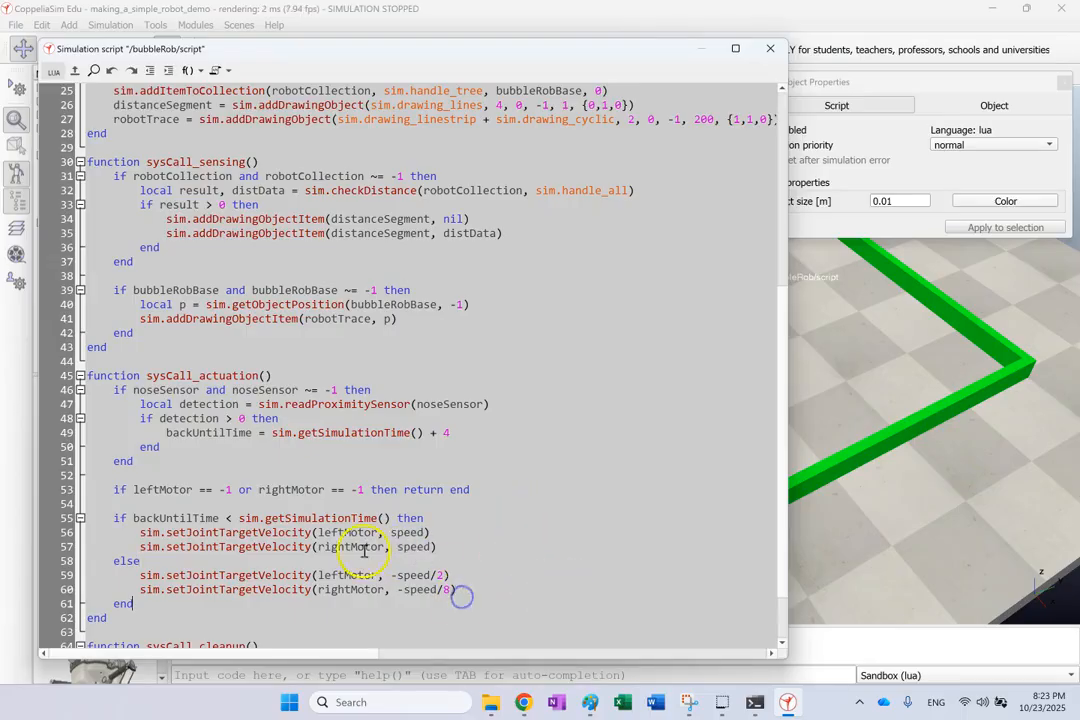
Review the forward-driving branch under the backUntilTime condition, highlighting the equal speed arguments of leftMotor and rightMotor.
{"action": "double_click", "coordinate": [199, 518]}
{"action": "double_click", "coordinate": [408, 532]}
{"action": "double_click", "coordinate": [411, 546]}
{"action": "double_click", "coordinate": [410, 534]}
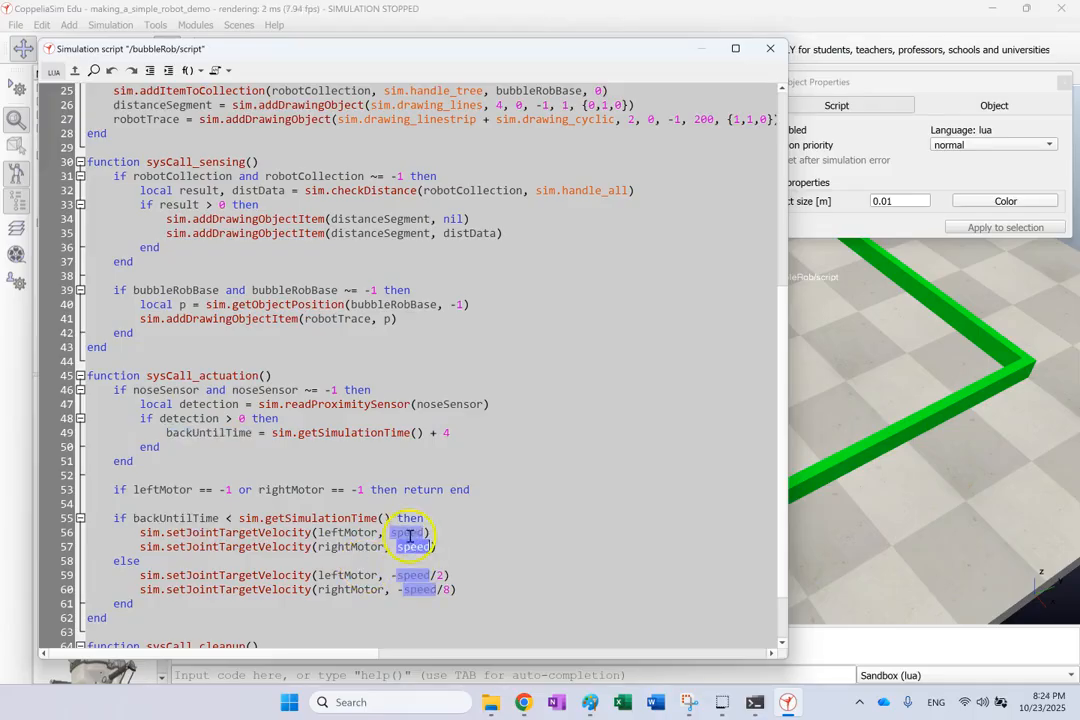
Review the speed calculation in sysCall_init, highlighting both minMaxSpeed terms and the 0.5 factor.
{"action": "scroll", "coordinate": [435, 471], "scroll_direction": "up", "scroll_amount": 7}
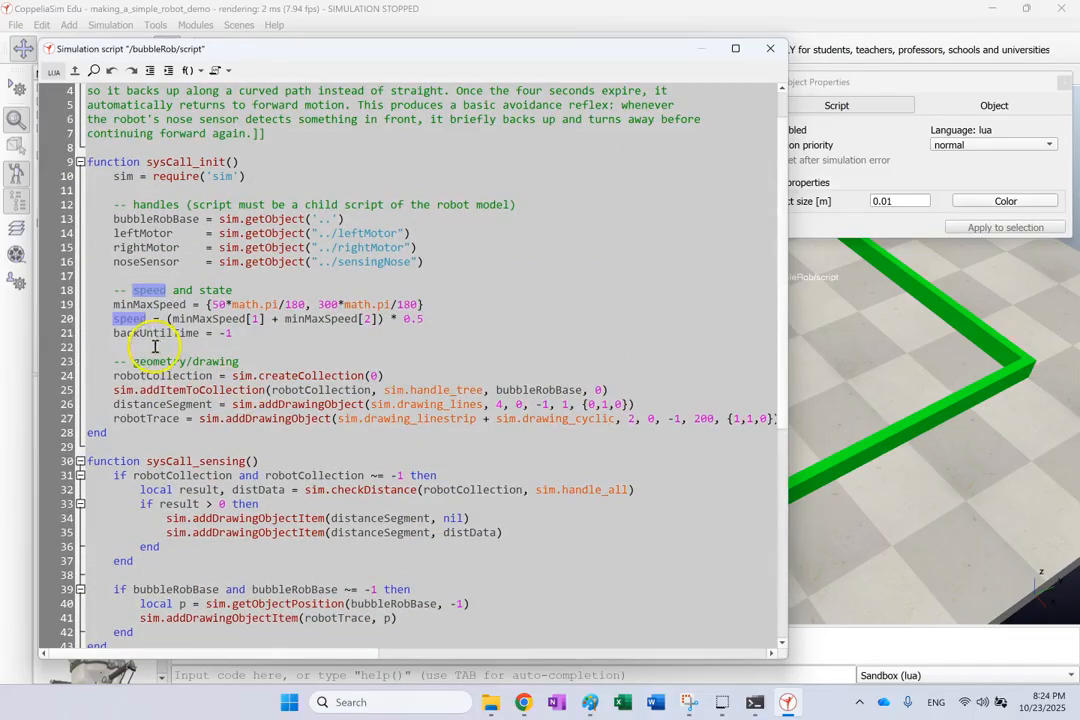
{"action": "double_click", "coordinate": [217, 318]}
{"action": "left_click", "coordinate": [345, 332]}
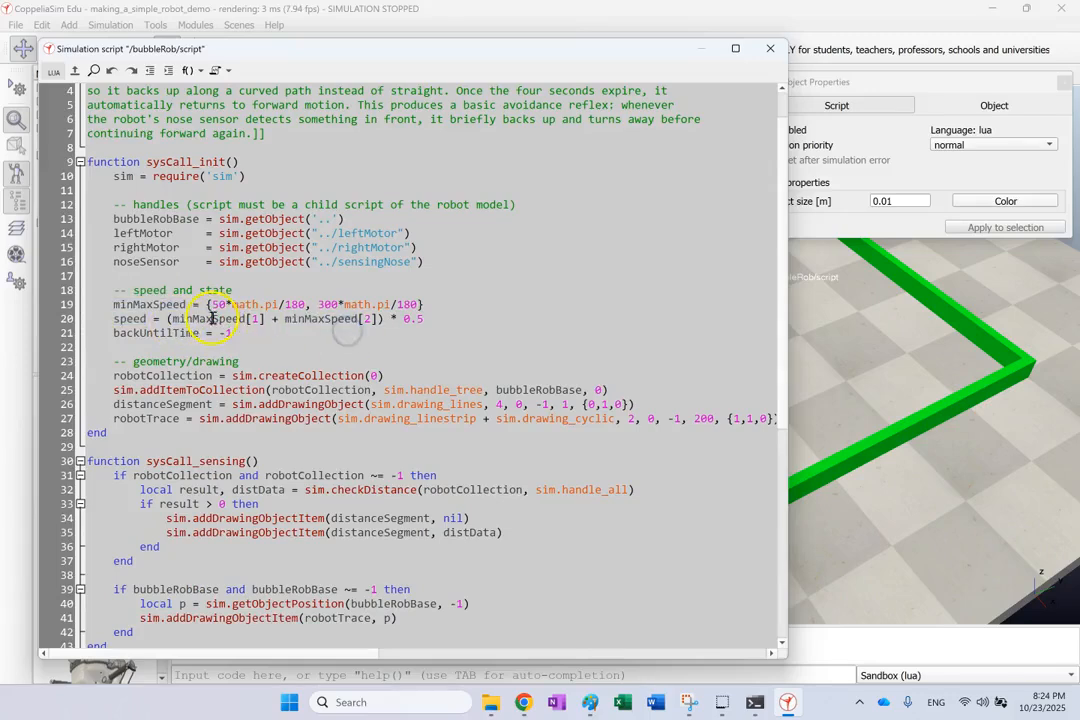
{"action": "double_click", "coordinate": [321, 319]}
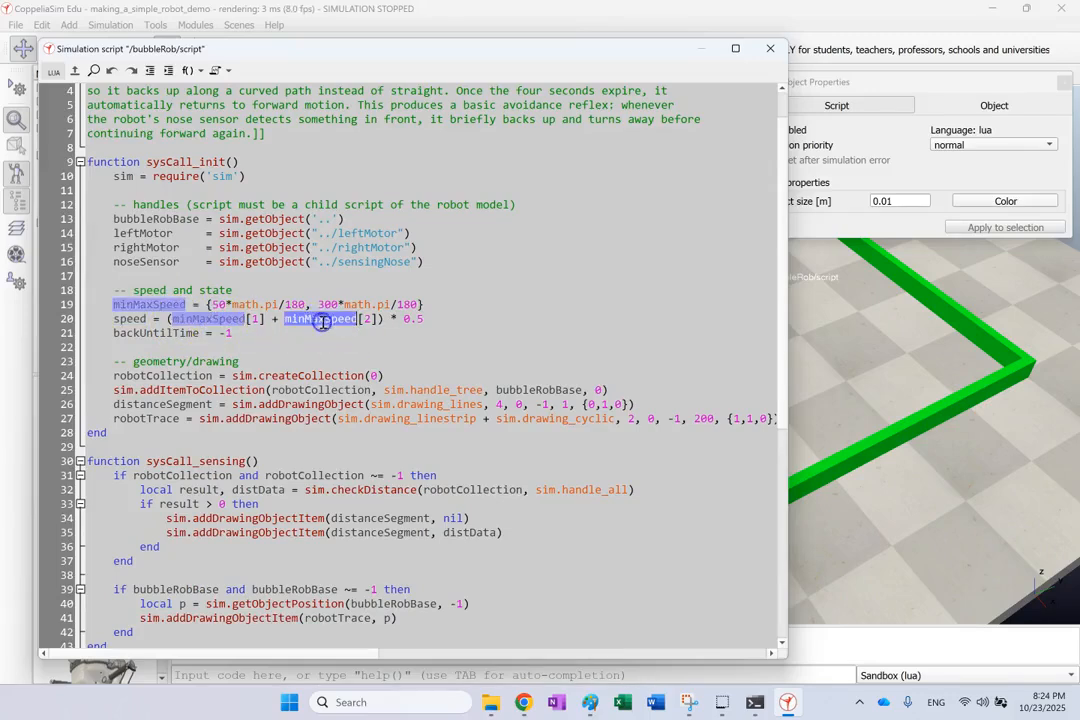
{"action": "left_click", "coordinate": [405, 320]}
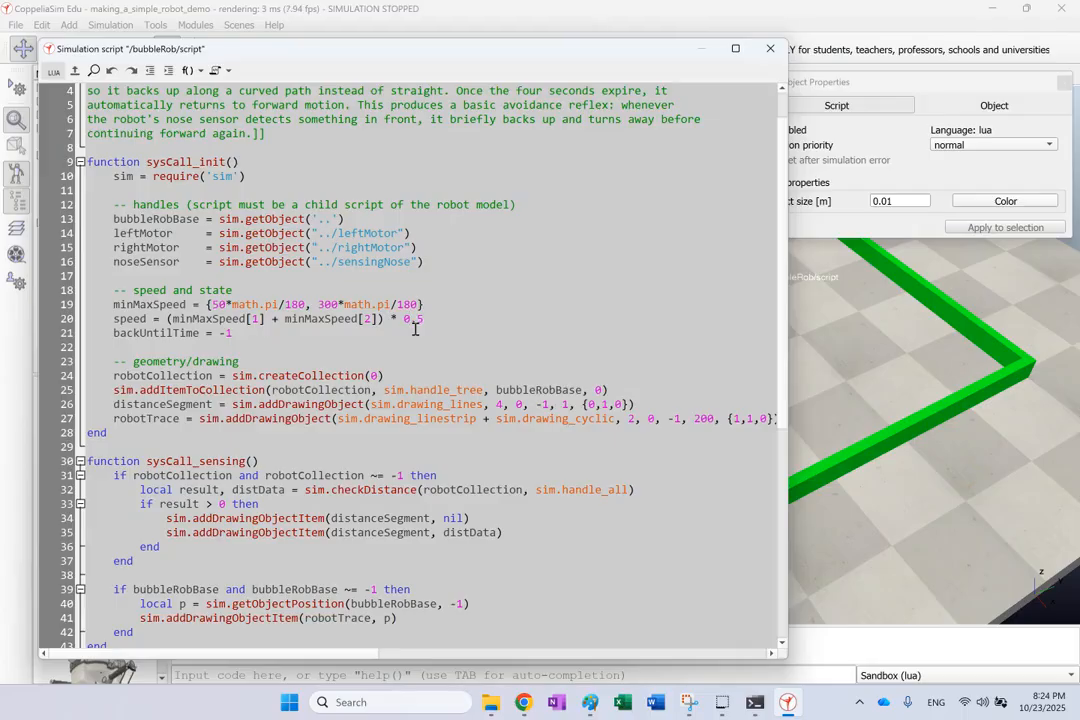
Examine the sysCall_cleanup function, highlighting the removeDrawingObject lines for distanceSegment and robotTrace.
{"action": "scroll", "coordinate": [415, 329], "scroll_direction": "down", "scroll_amount": 7}
{"action": "scroll", "coordinate": [443, 362], "scroll_direction": "down", "scroll_amount": 2}
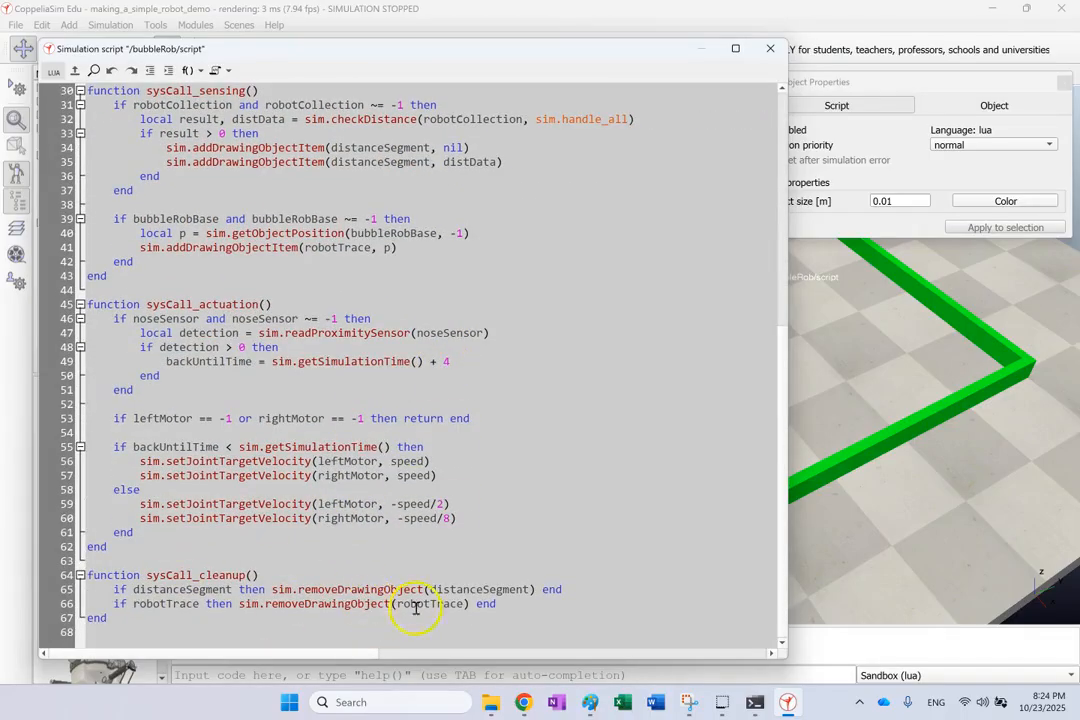
{"action": "left_click_drag", "start_coordinate": [492, 603], "coordinate": [86, 593]}
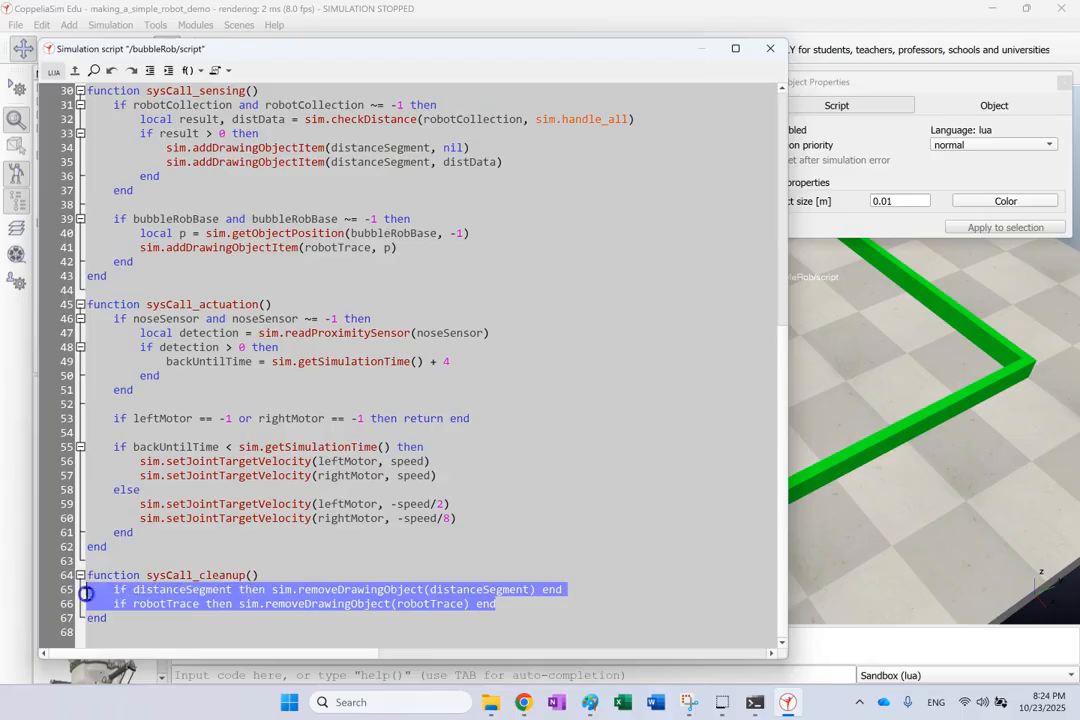
Close the bubbleRob script and its properties, run the simulation to watch the robot's path, and stop it.
{"action": "left_click", "coordinate": [770, 48]}
{"action": "left_click", "coordinate": [1063, 82]}
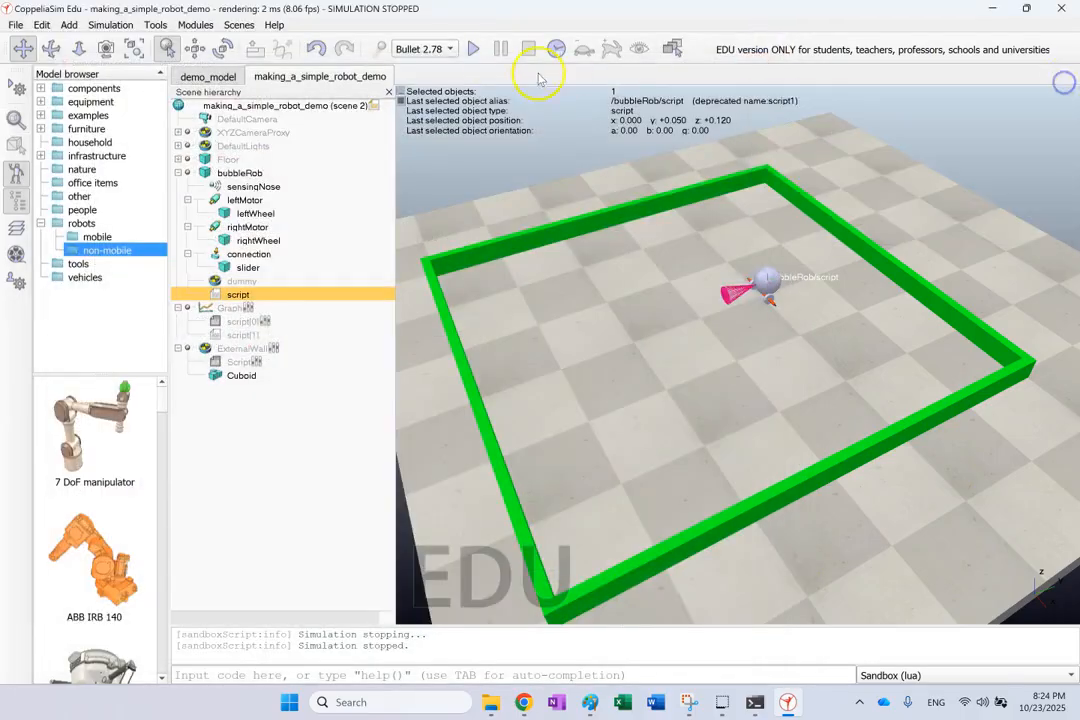
{"action": "left_click", "coordinate": [474, 49]}
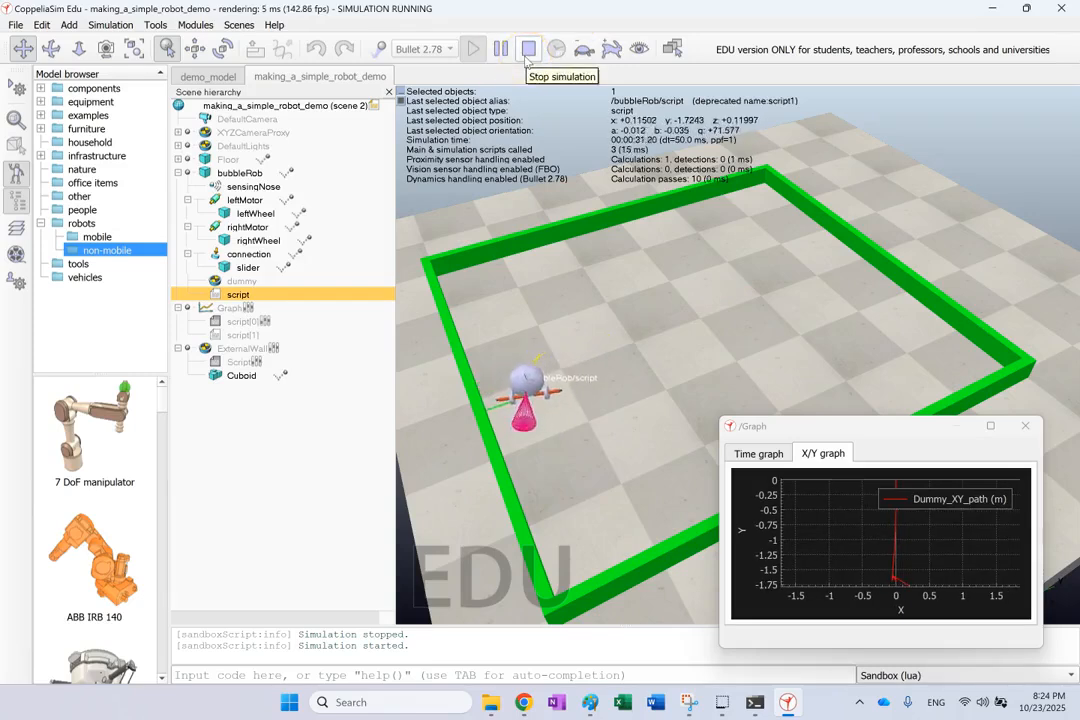
{"action": "left_click", "coordinate": [527, 56]}
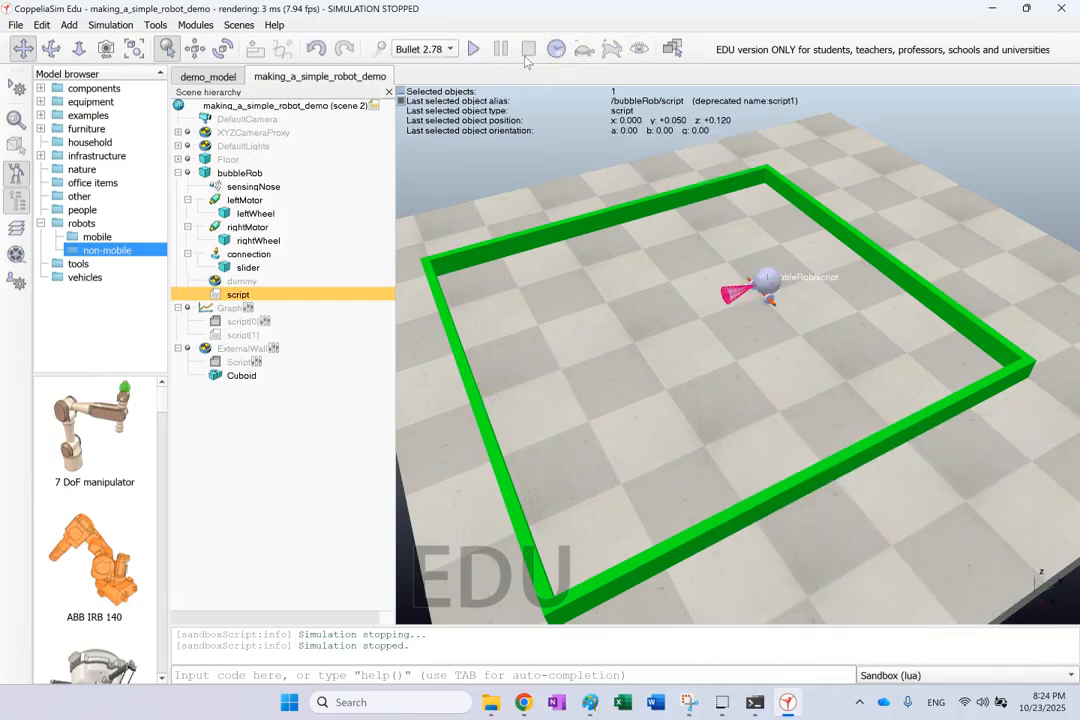
Review the Graph's script[1], highlighting graphHandle in the setGraphStreamValue calls, and close the script with its properties.
{"action": "double_click", "coordinate": [222, 337]}
{"action": "scroll", "coordinate": [377, 344], "scroll_direction": "down", "scroll_amount": 1}
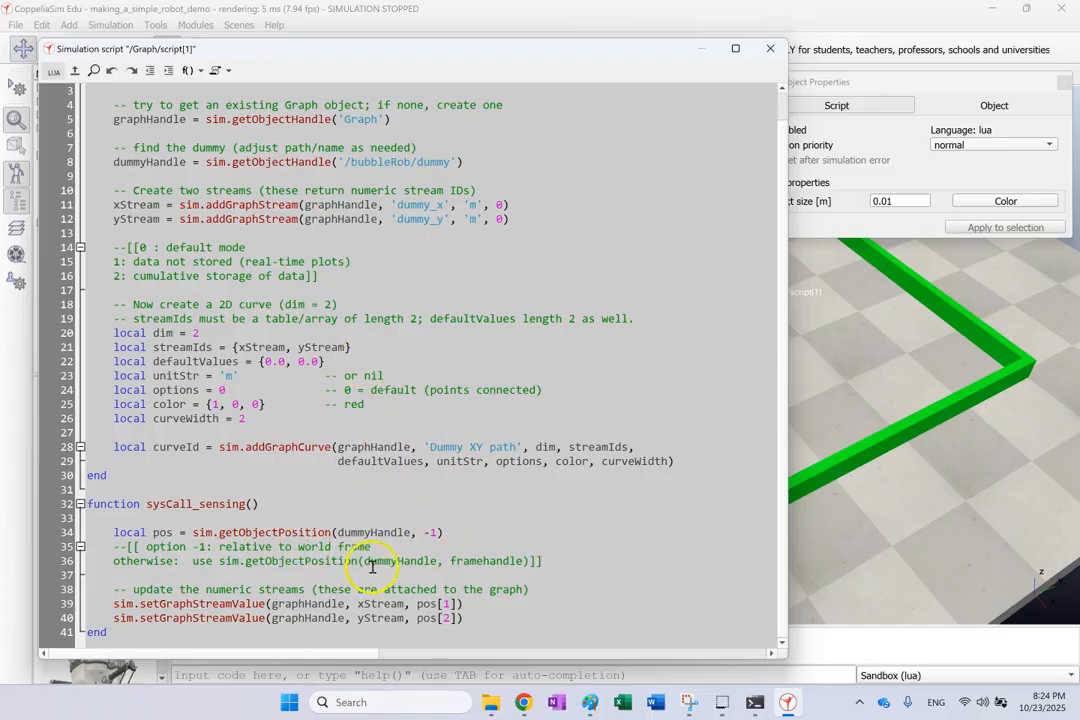
{"action": "double_click", "coordinate": [303, 604]}
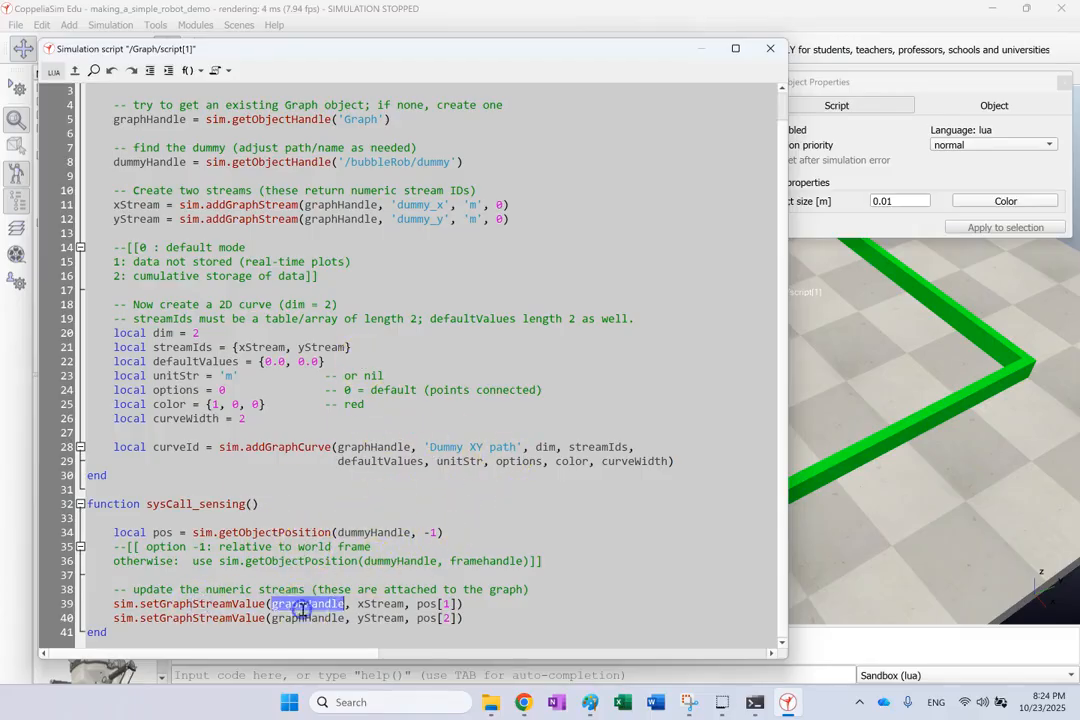
{"action": "left_click", "coordinate": [770, 48]}
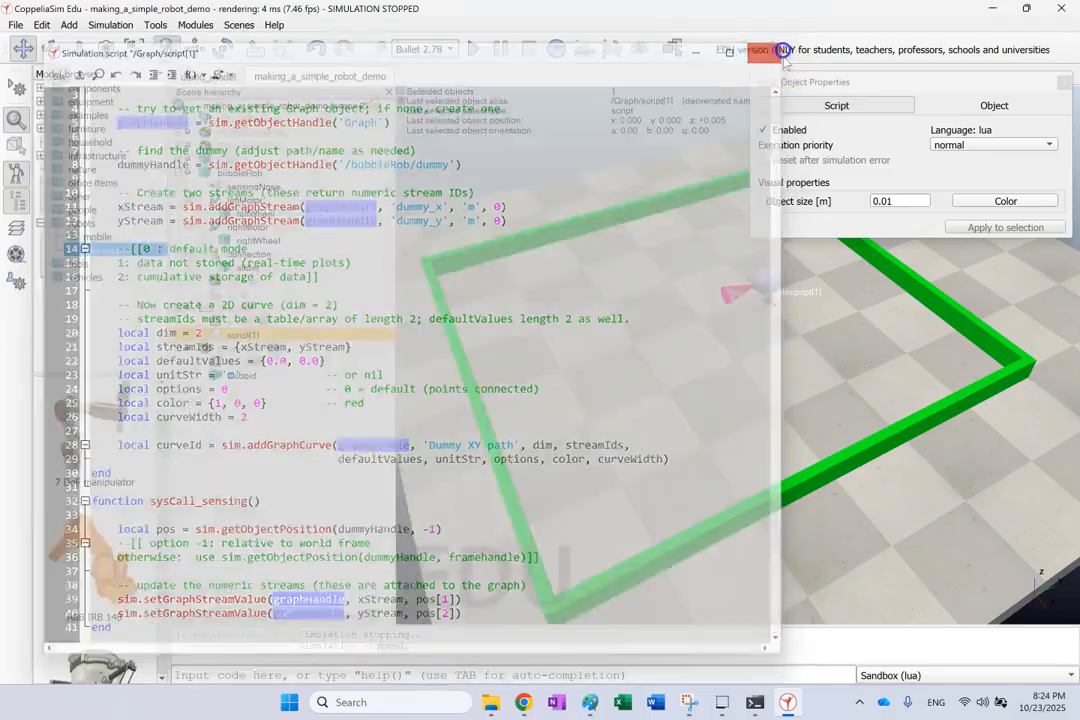
{"action": "left_click", "coordinate": [1061, 83]}
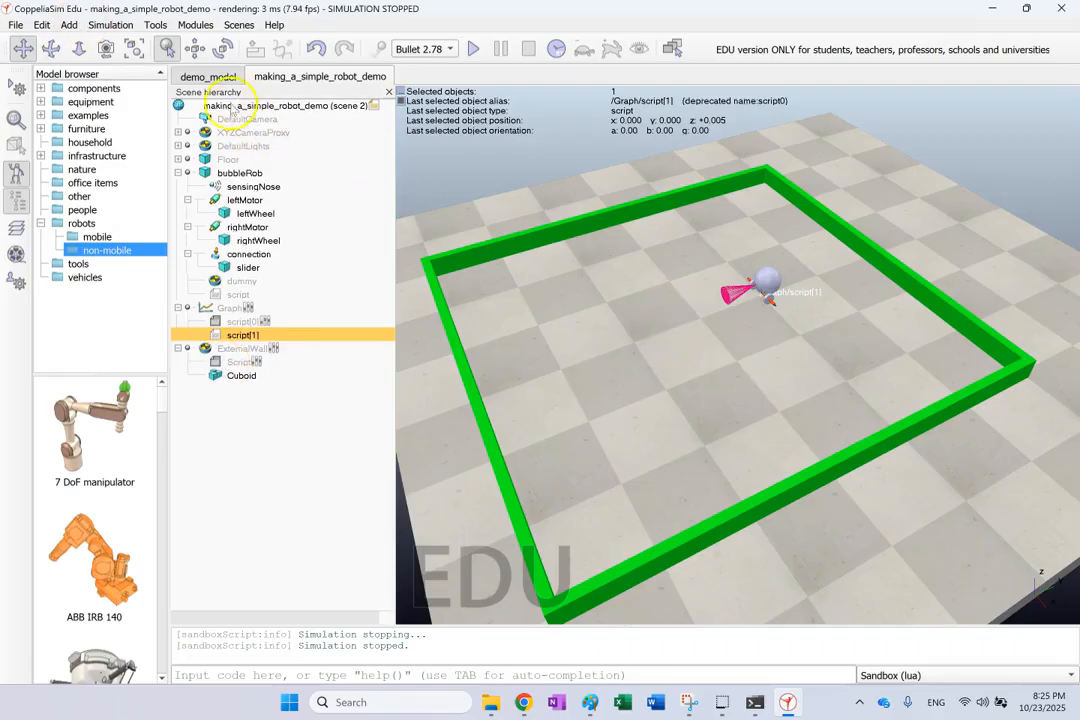
{"action": "left_click", "coordinate": [68, 25]}
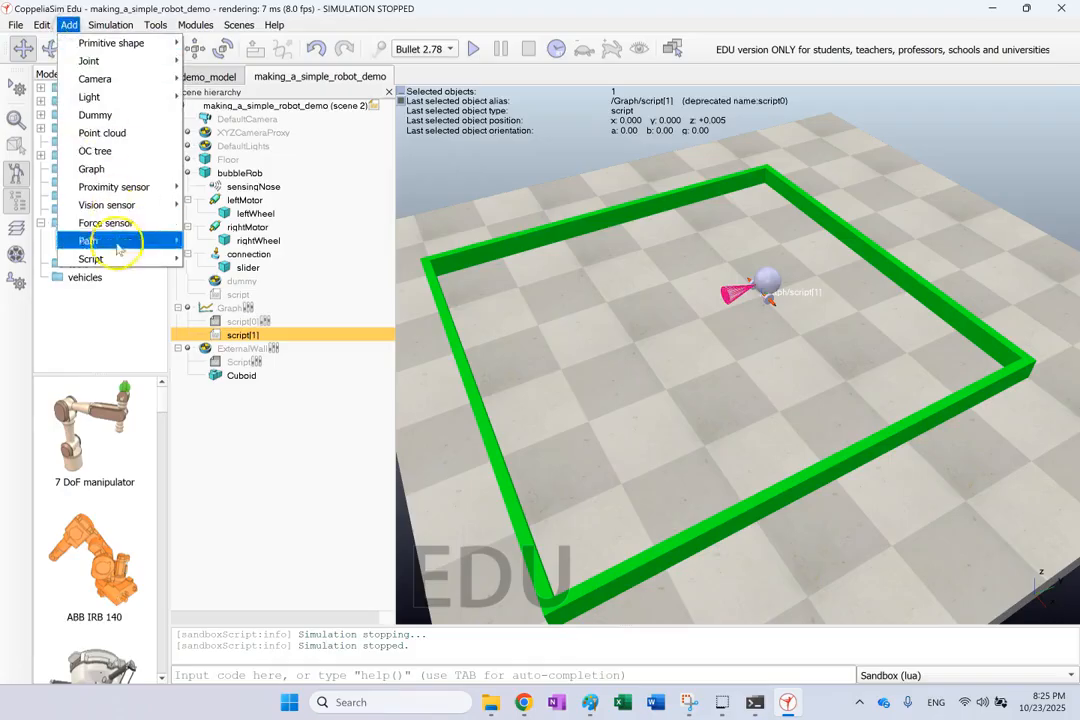
{"action": "mouse_move", "coordinate": [41, 27]}
{"action": "mouse_move", "coordinate": [131, 290]}
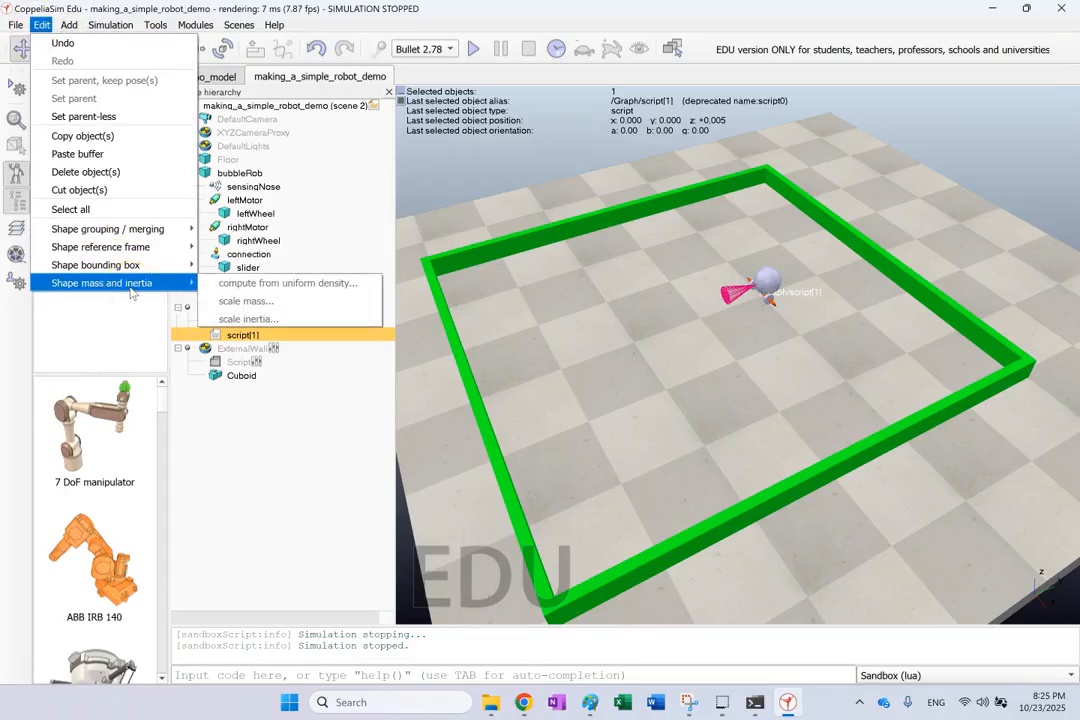
{"action": "left_click", "coordinate": [489, 185]}
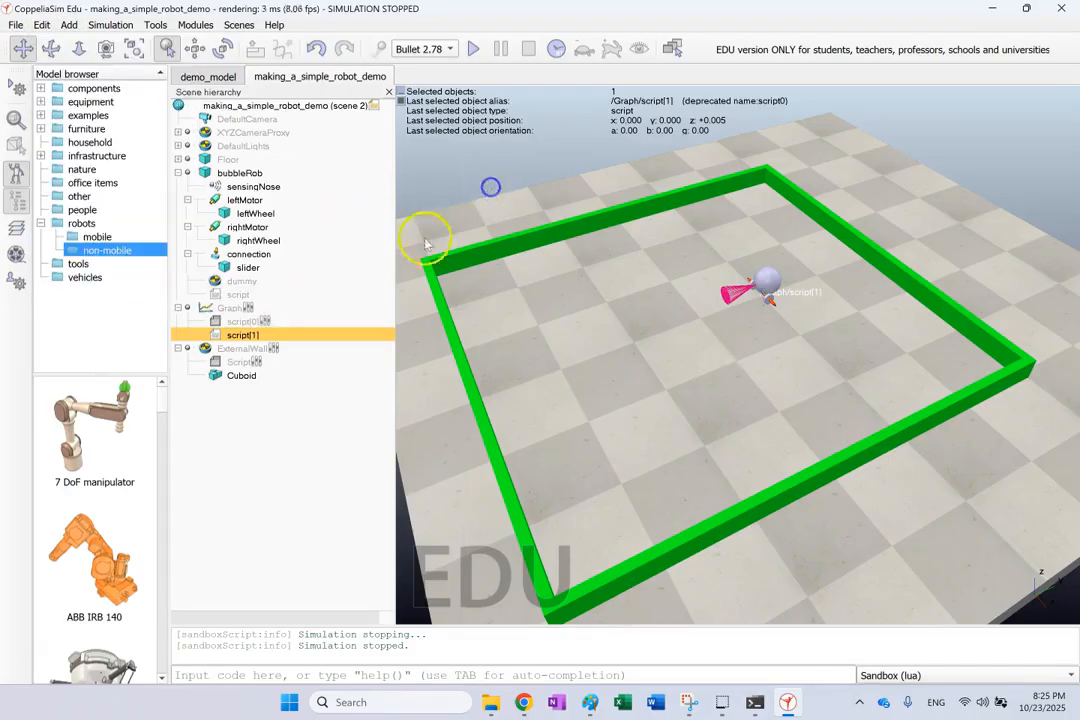
Apply rightWheel's world position to rightMotor, close the position settings, and clear the selection.
{"action": "left_click", "coordinate": [236, 255]}
{"action": "left_click", "coordinate": [242, 228]}
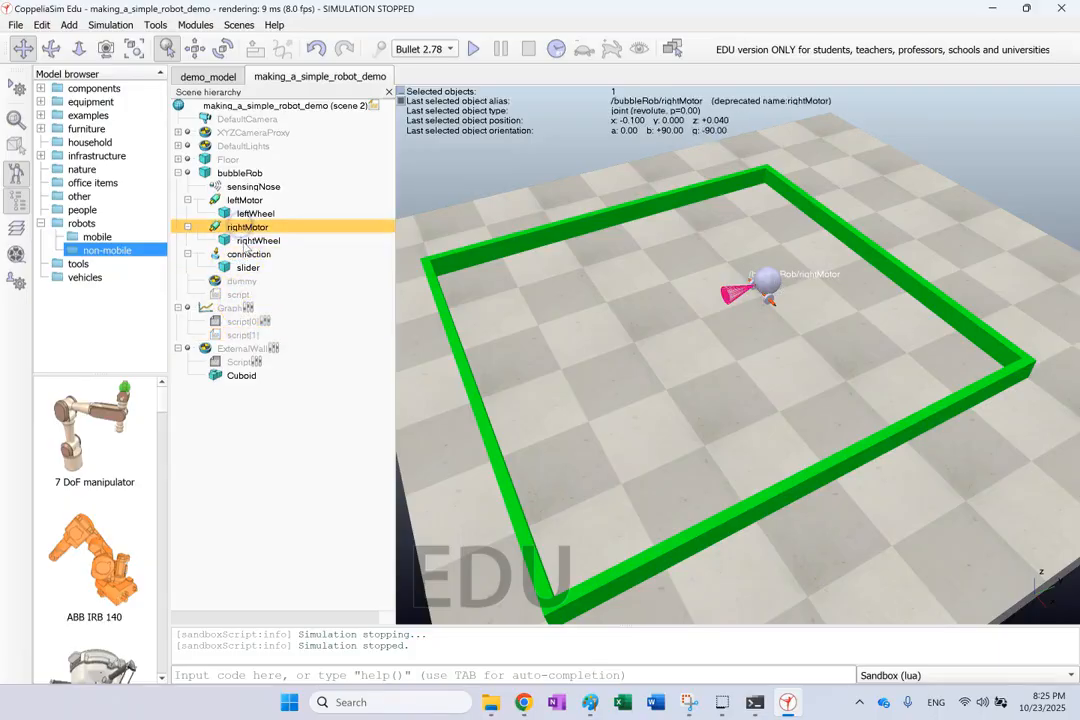
{"action": "left_click", "coordinate": [242, 242], "text": "ctrl"}
{"action": "left_click", "coordinate": [195, 48]}
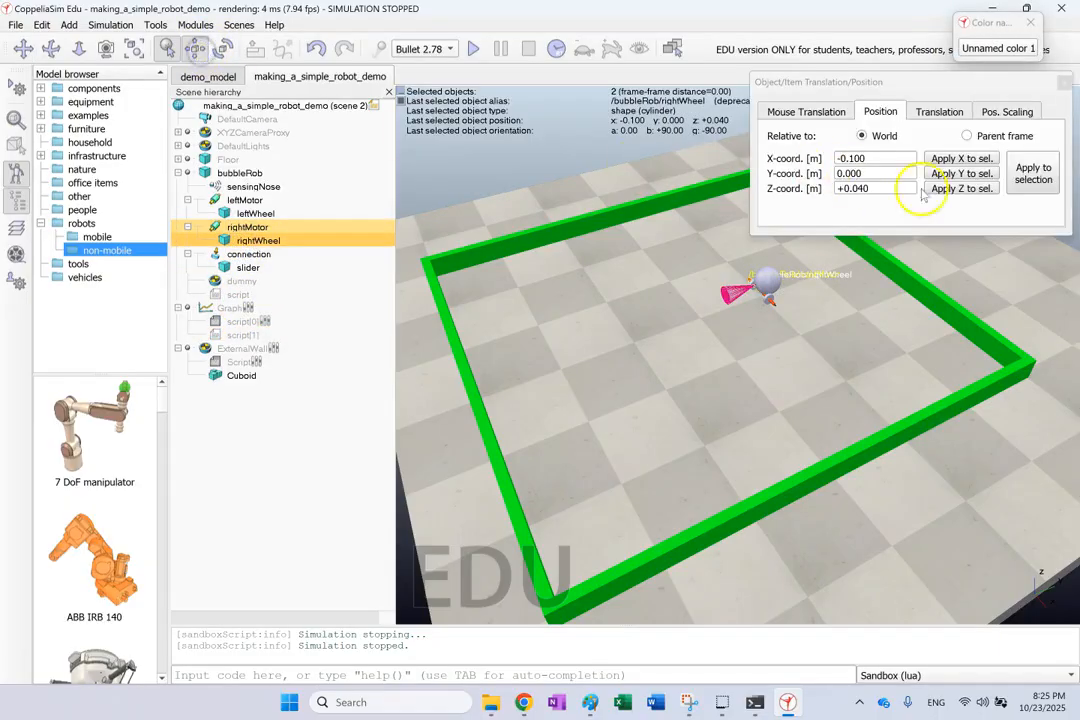
{"action": "left_click", "coordinate": [1031, 179]}
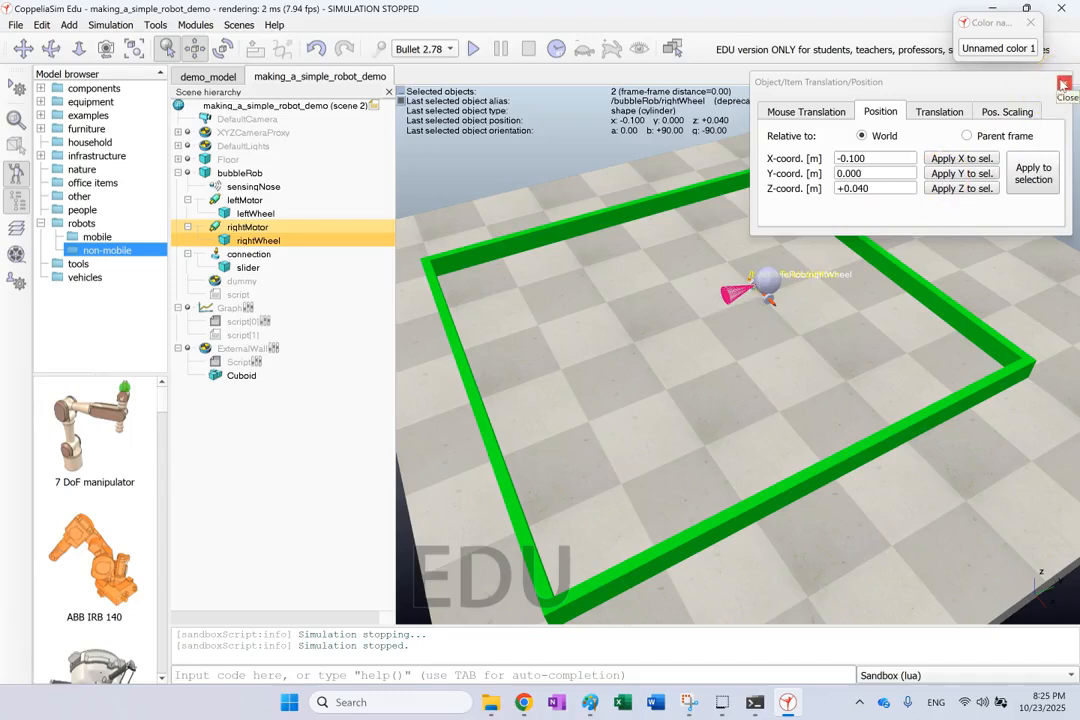
{"action": "left_click", "coordinate": [1063, 84]}
{"action": "left_click", "coordinate": [1030, 22]}
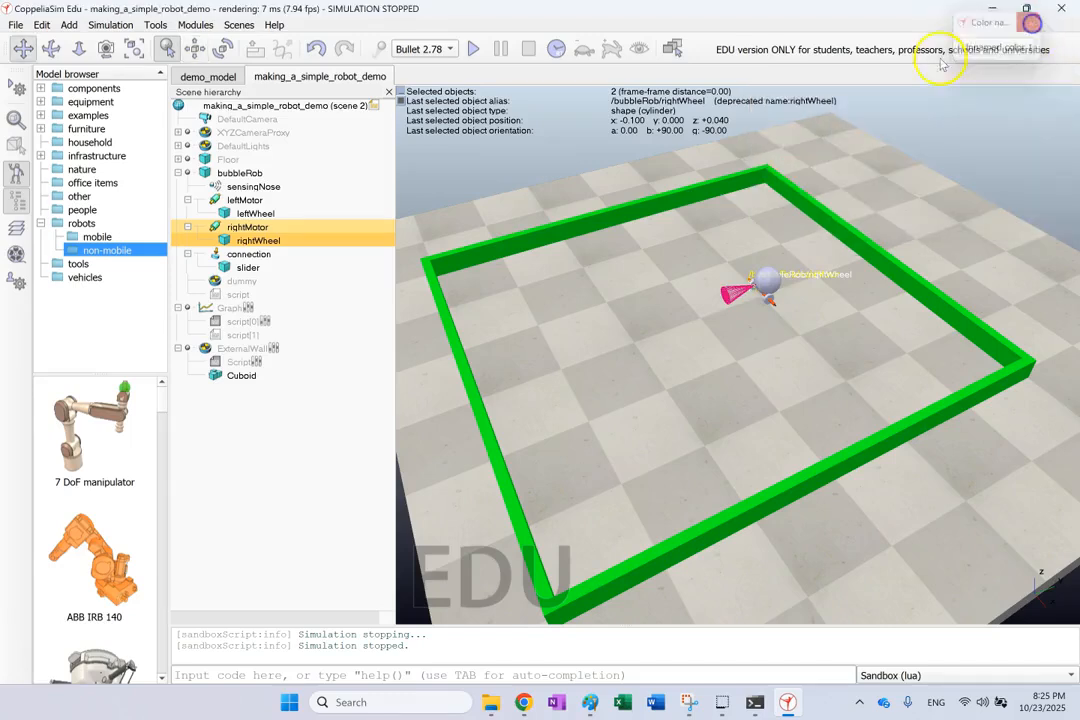
{"action": "left_click", "coordinate": [627, 272]}
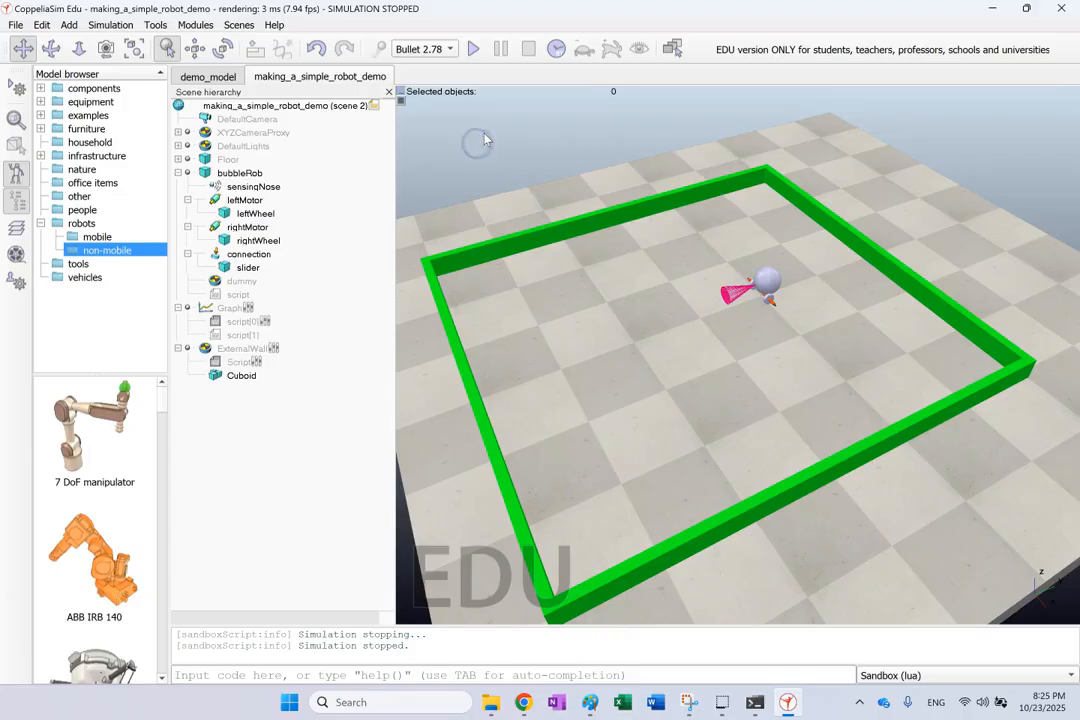
{"action": "left_click", "coordinate": [514, 160]}
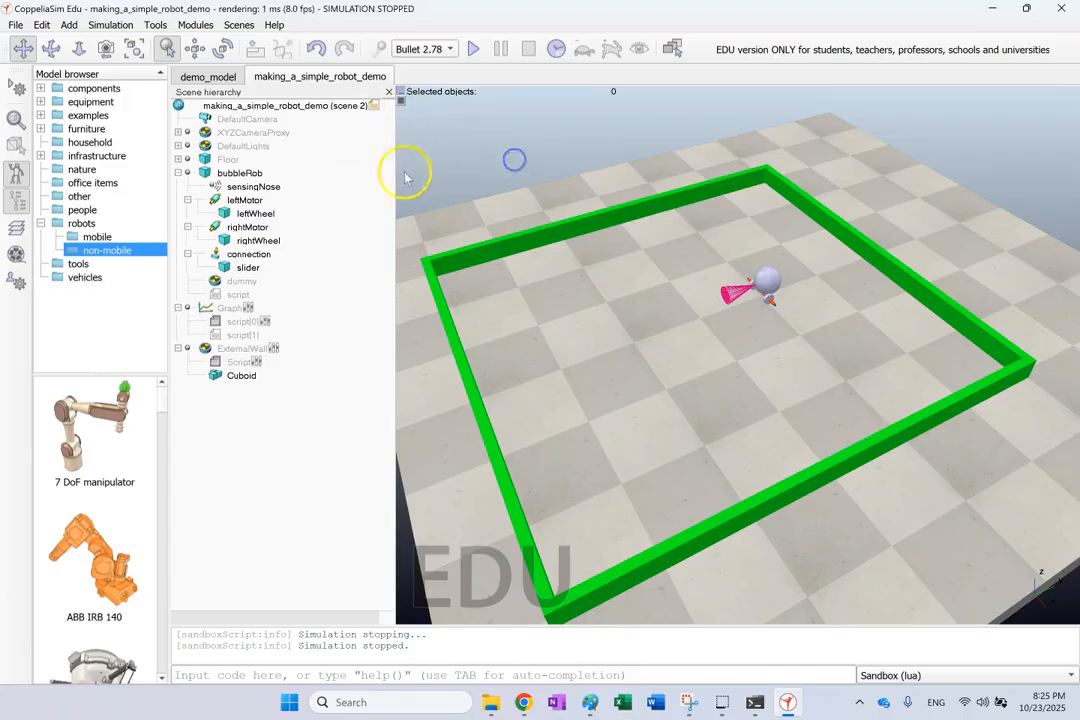
In the demo_model scene, detach leftmotor with its wheel from body, making it a top-level object.
{"action": "left_click", "coordinate": [238, 200]}
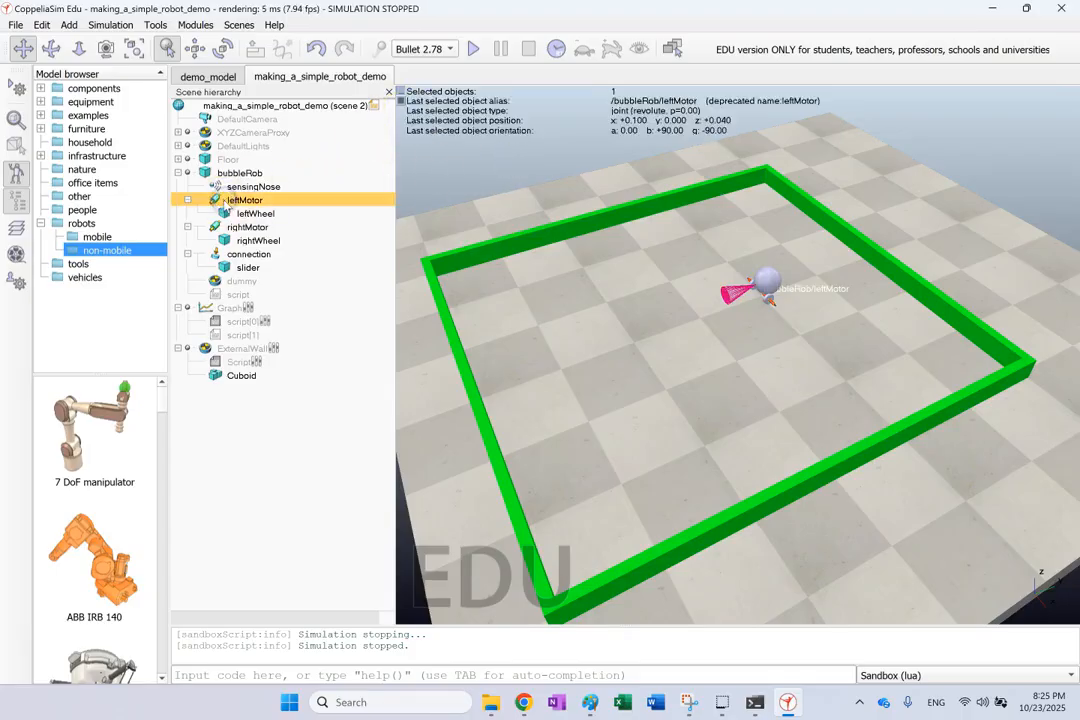
{"action": "left_click", "coordinate": [234, 174]}
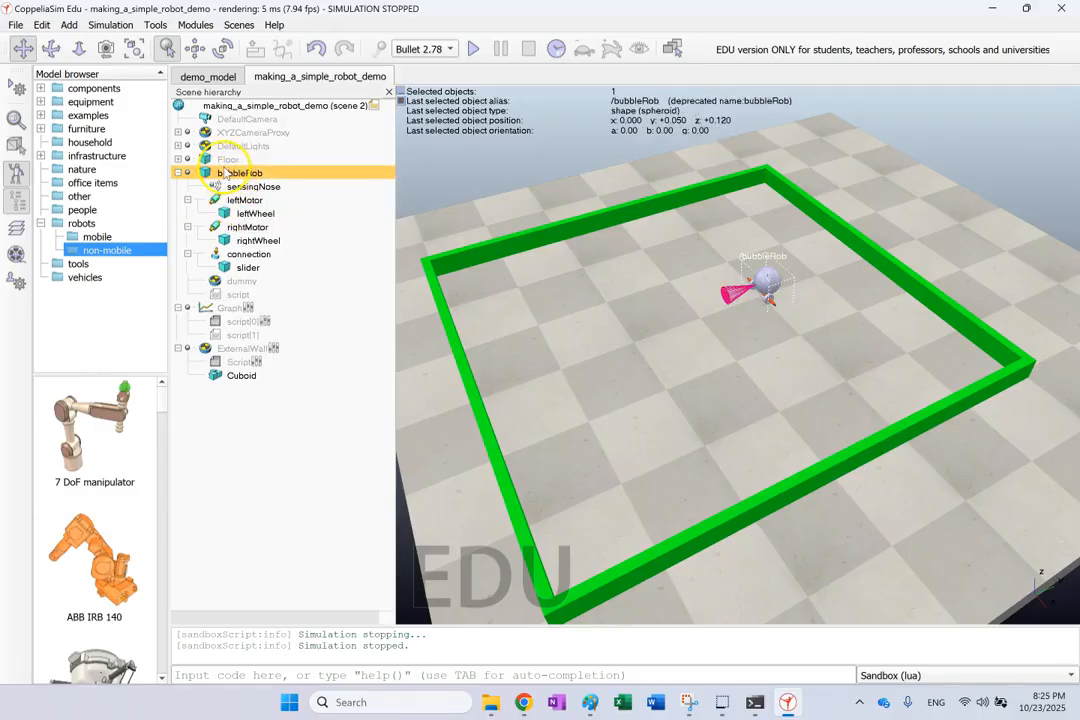
{"action": "left_click", "coordinate": [205, 76]}
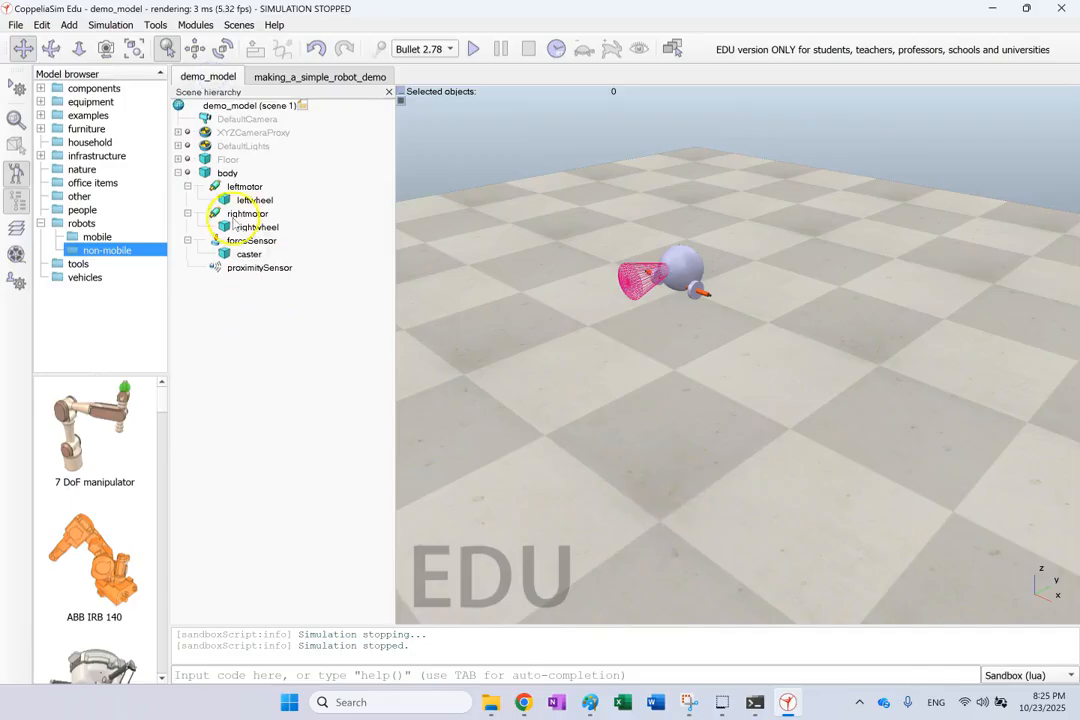
{"action": "left_click_drag", "start_coordinate": [220, 186], "coordinate": [204, 301]}
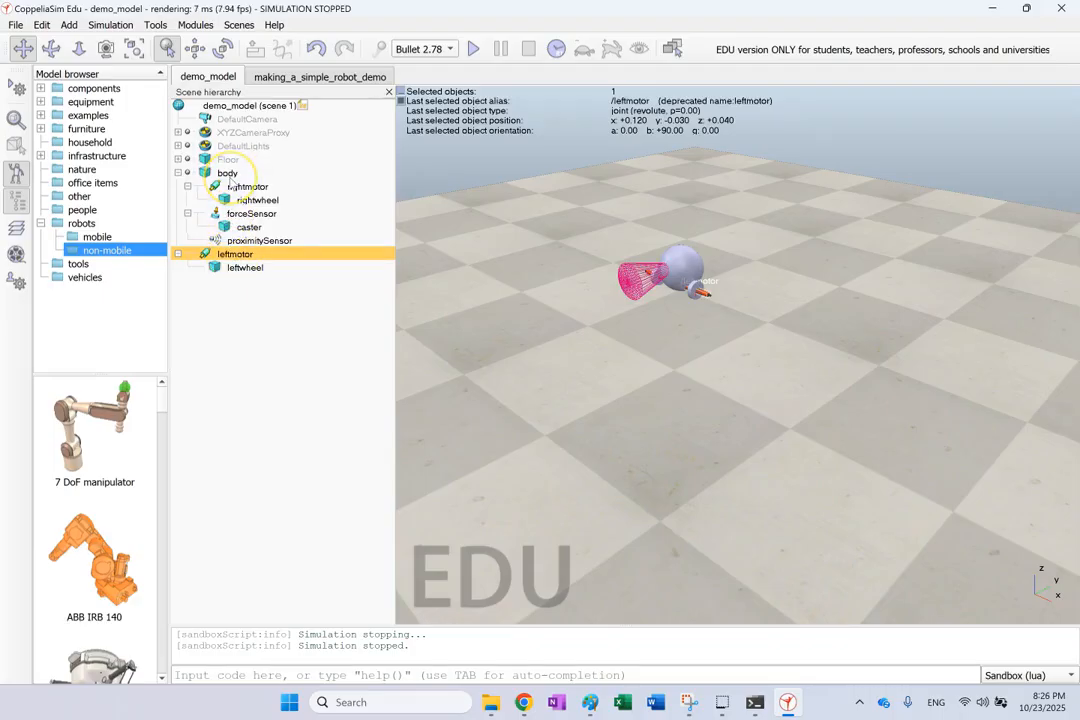
{"action": "left_click", "coordinate": [258, 343]}
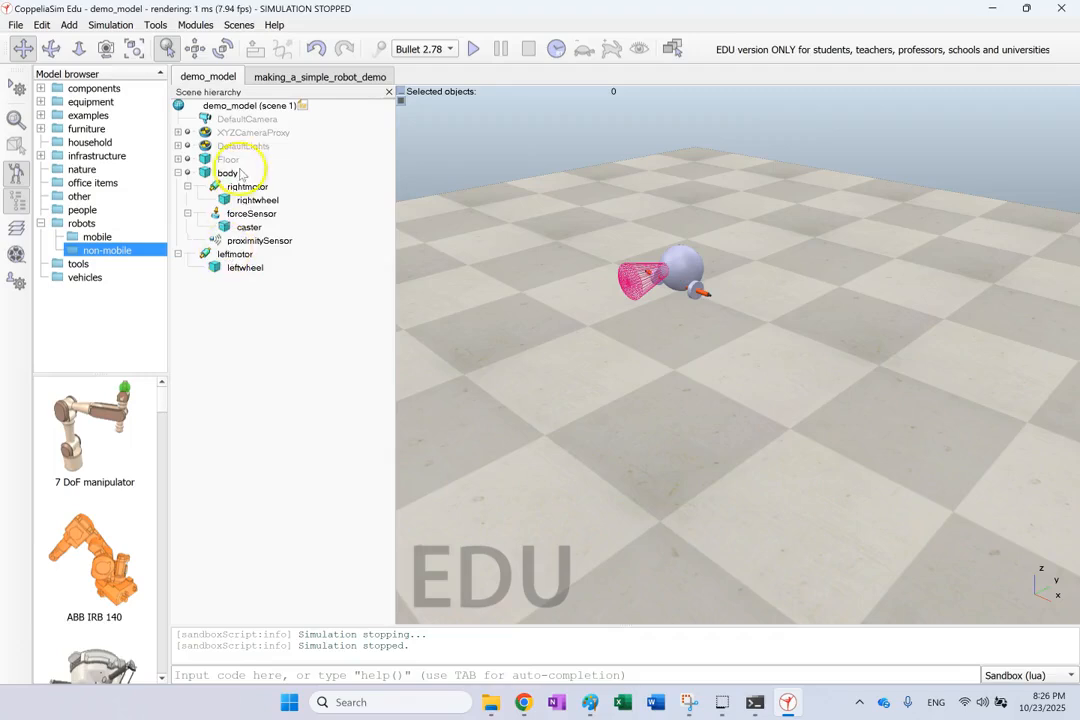
Make body the parent of leftmotor while keeping its pose, and clear the selection.
{"action": "left_click", "coordinate": [232, 255]}
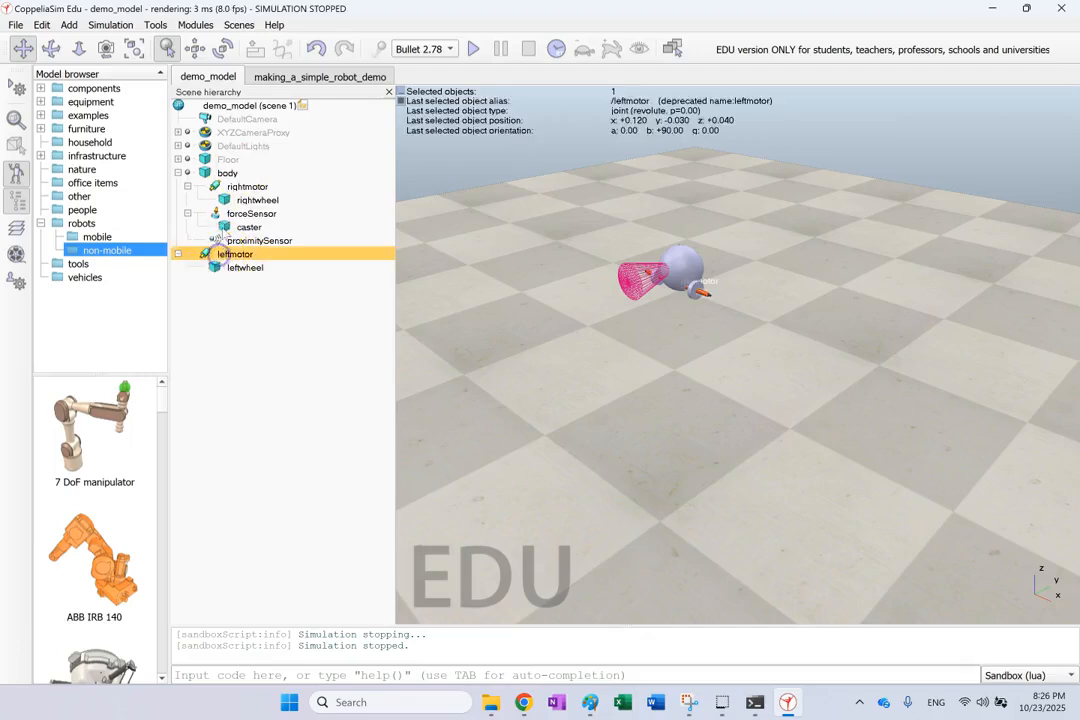
{"action": "left_click", "coordinate": [226, 174], "text": "ctrl"}
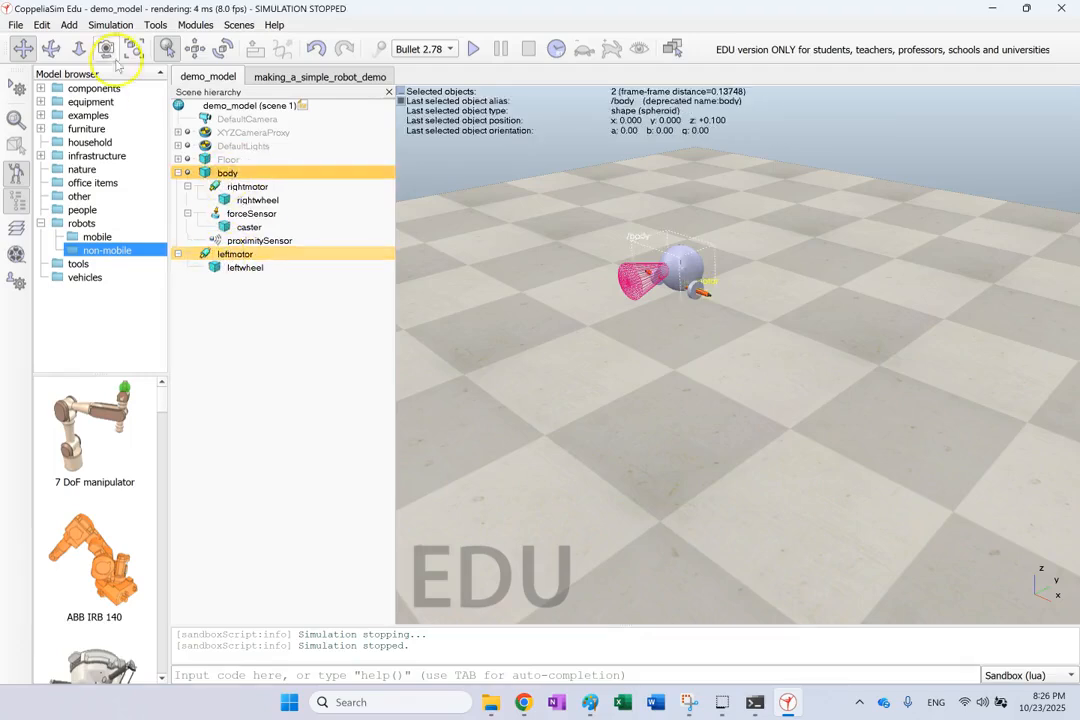
{"action": "left_click", "coordinate": [68, 26]}
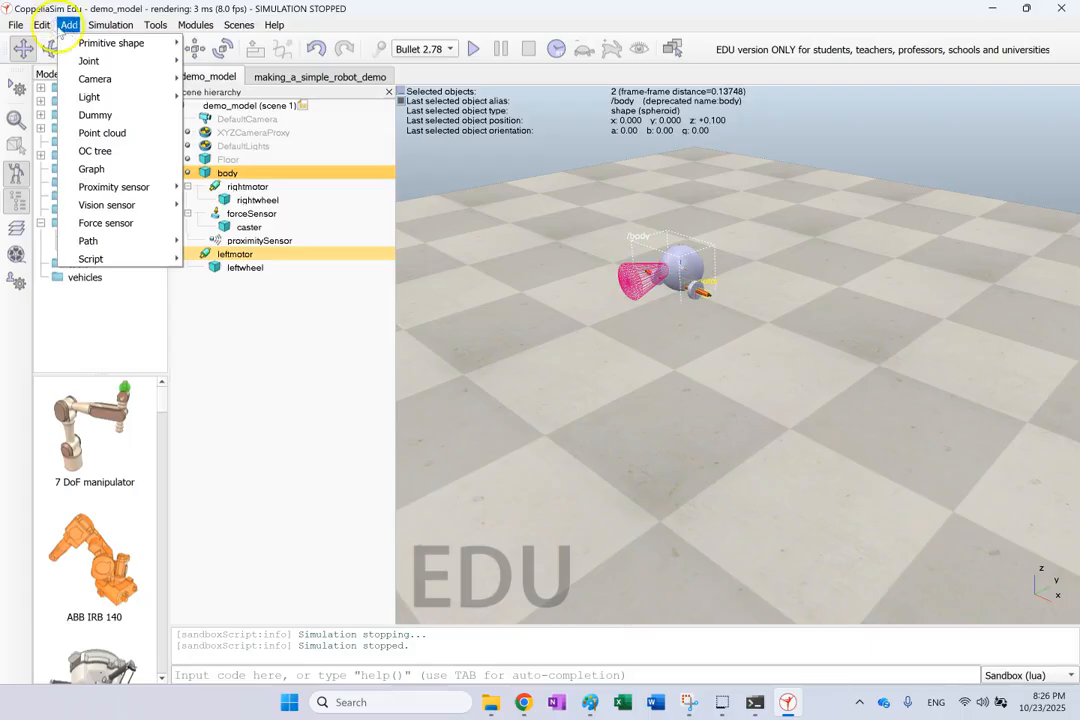
{"action": "mouse_move", "coordinate": [43, 27]}
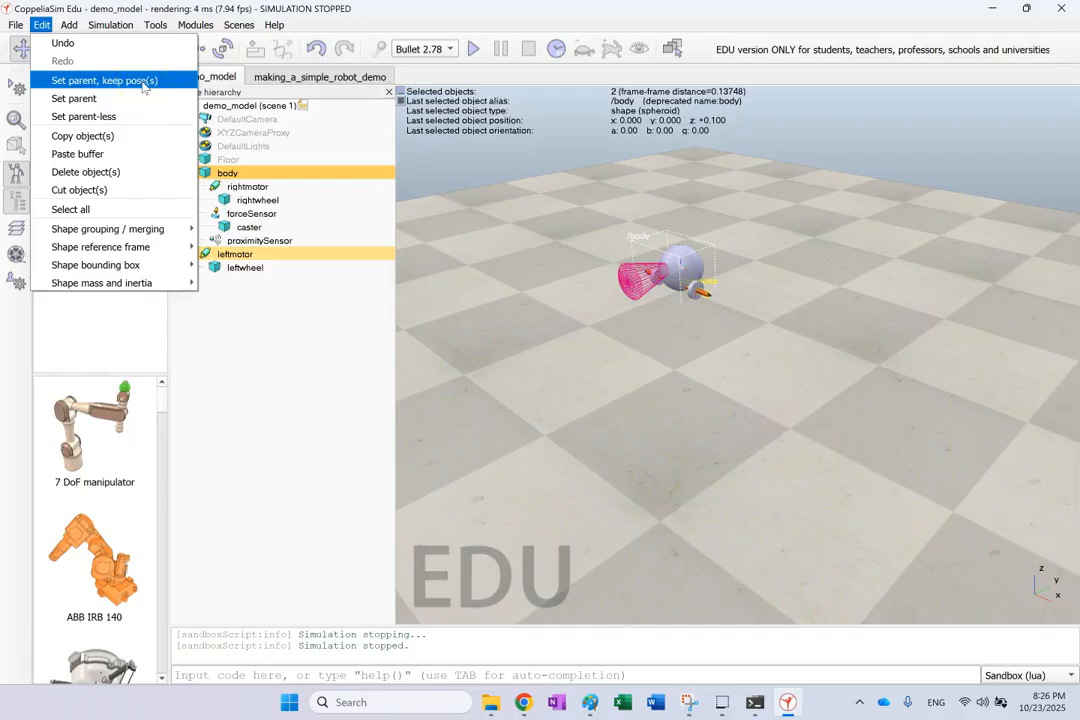
{"action": "left_click", "coordinate": [102, 99]}
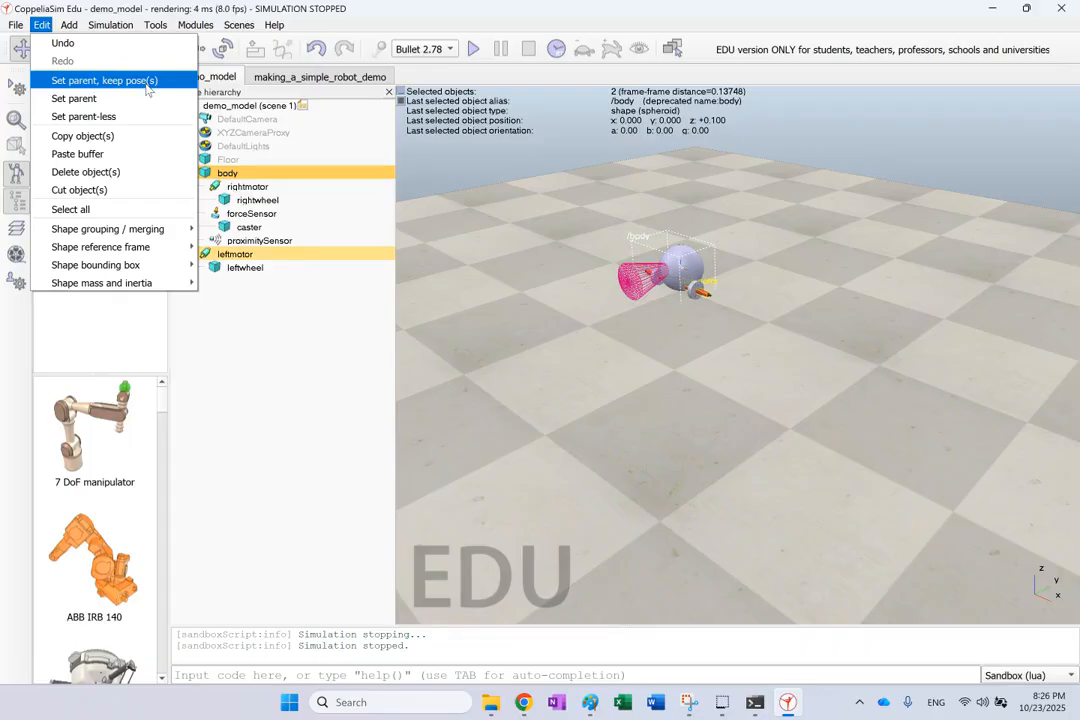
{"action": "left_click", "coordinate": [146, 84]}
{"action": "left_click", "coordinate": [283, 398]}
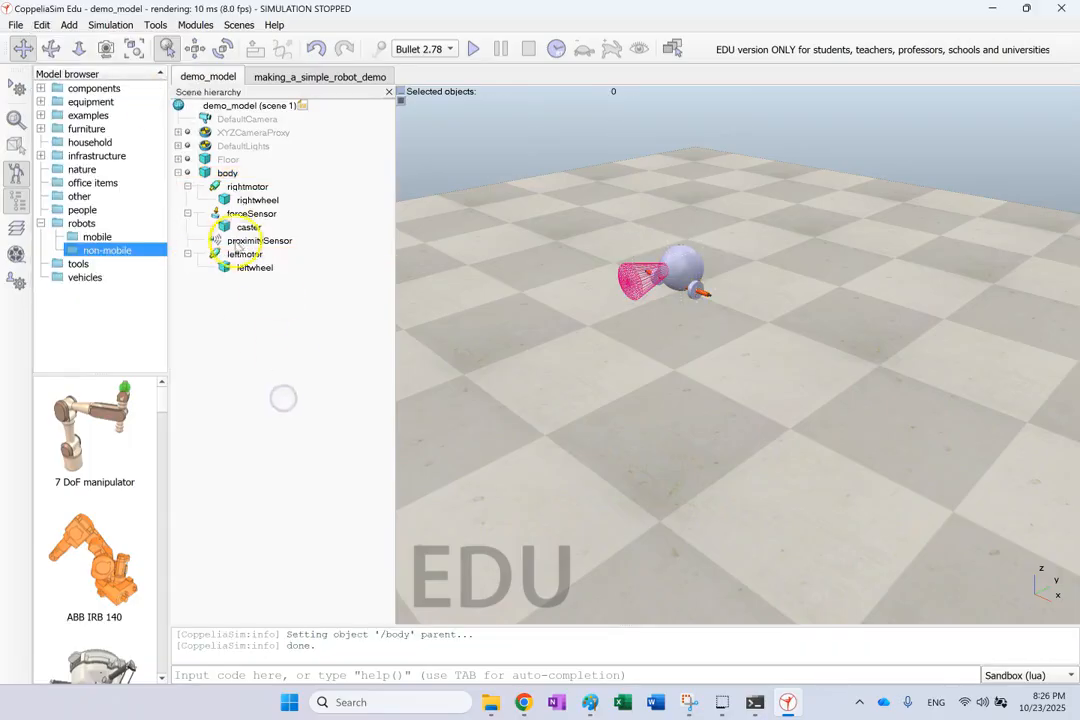
Review the child-then-parent selection order by selecting leftmotor and body in turn.
{"action": "left_click", "coordinate": [244, 254]}
{"action": "left_click", "coordinate": [229, 173]}
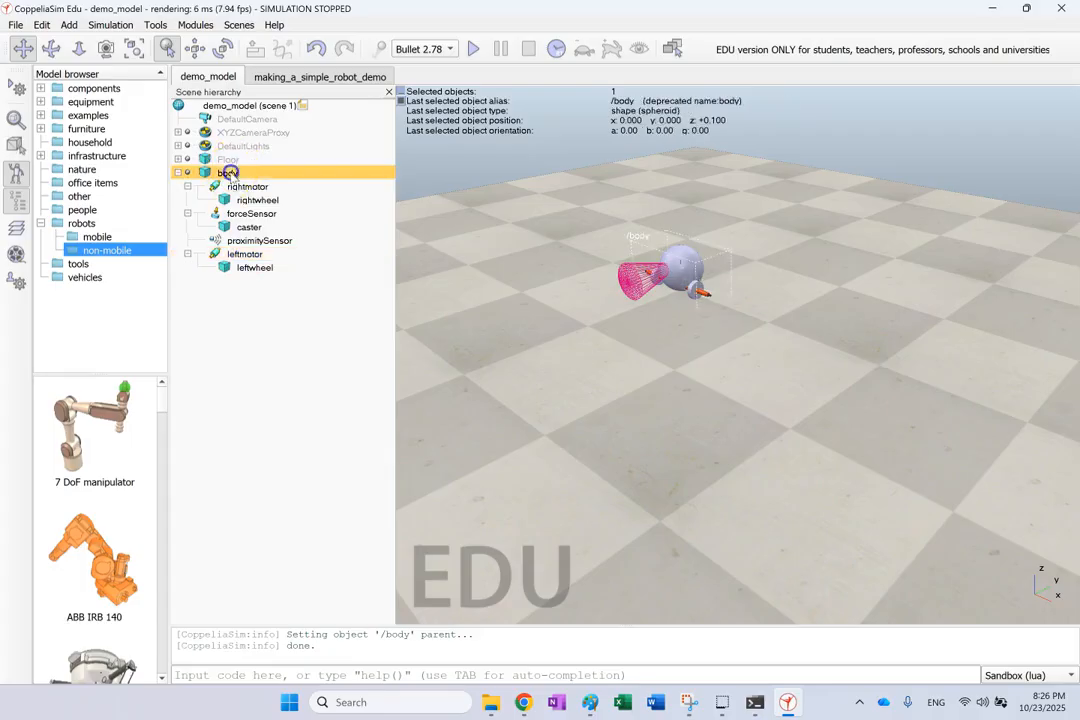
{"action": "left_click", "coordinate": [244, 254]}
{"action": "left_click", "coordinate": [228, 173]}
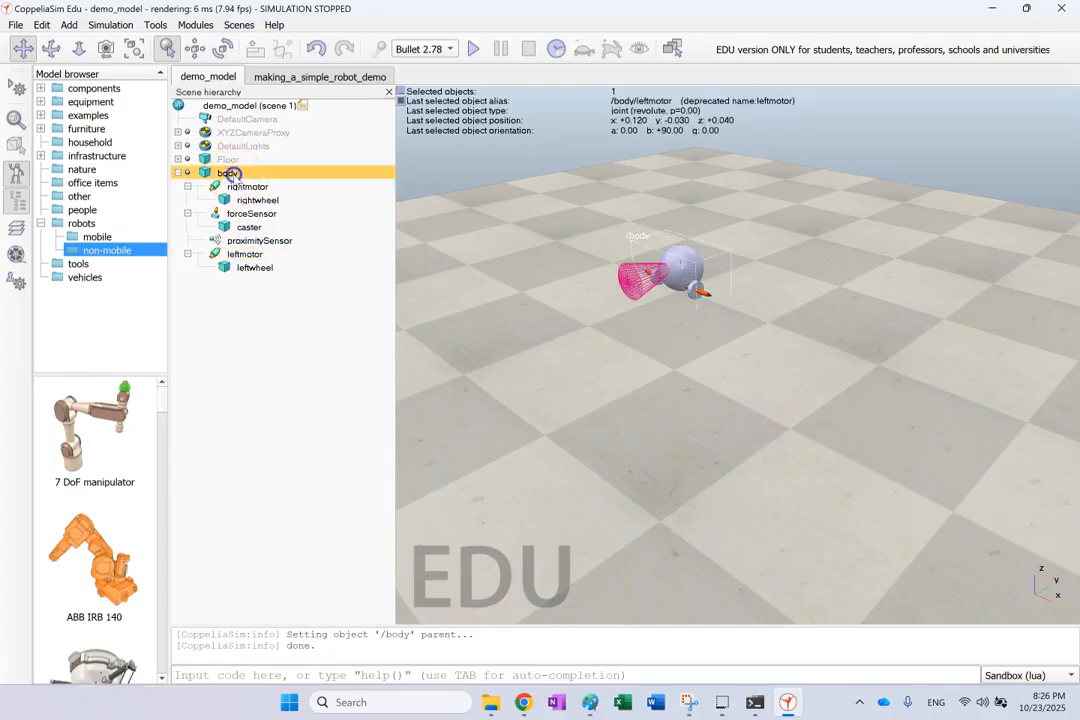
Select leftmotor under body in the demo_model scene to review the parenting, and clear the selection.
{"action": "left_click", "coordinate": [255, 255]}
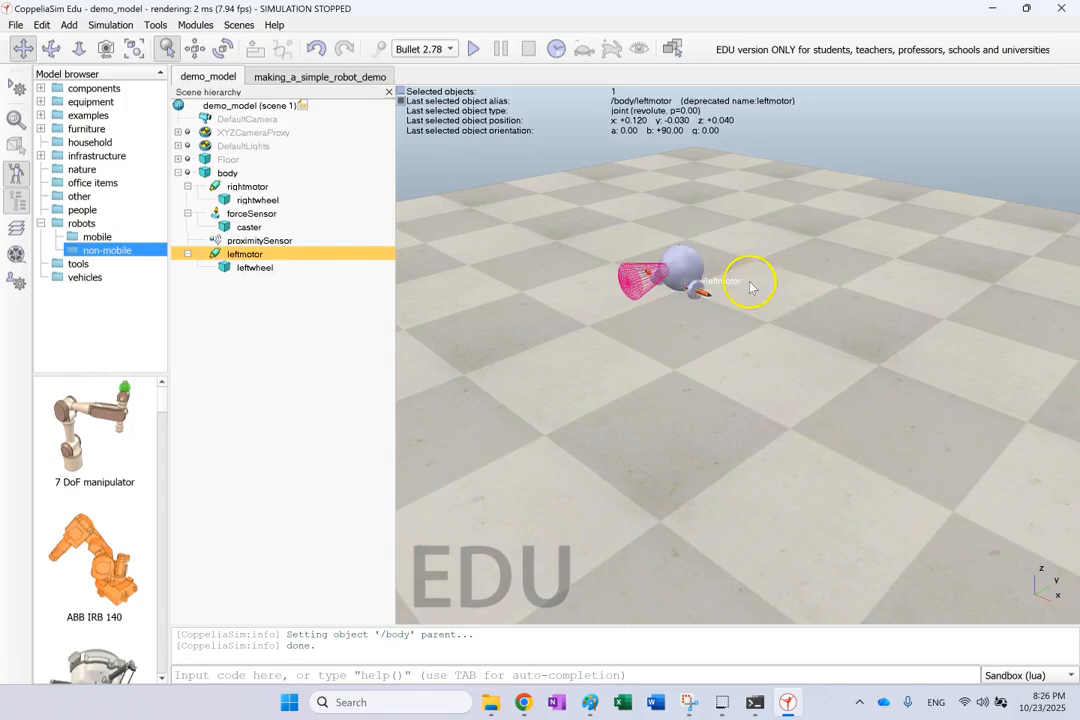
{"action": "left_click", "coordinate": [492, 320]}
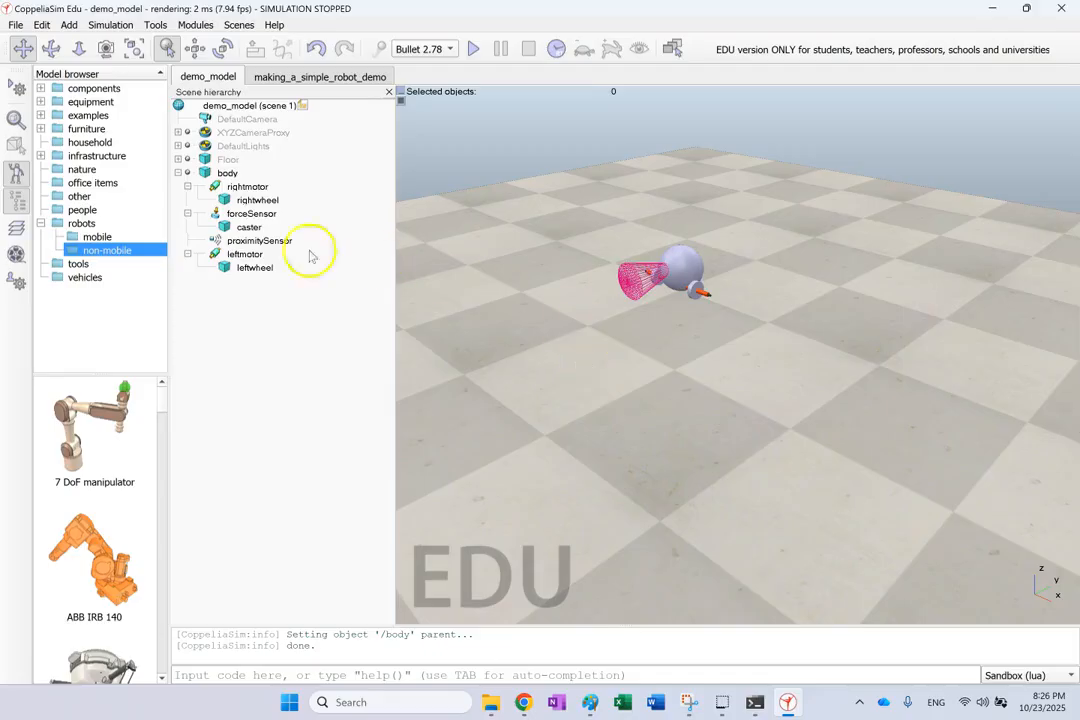
In the making_a_simple_robot_demo scene, review bubbleRob's simulation script through its cleanup function, and close the script and its object properties.
{"action": "left_click", "coordinate": [300, 75]}
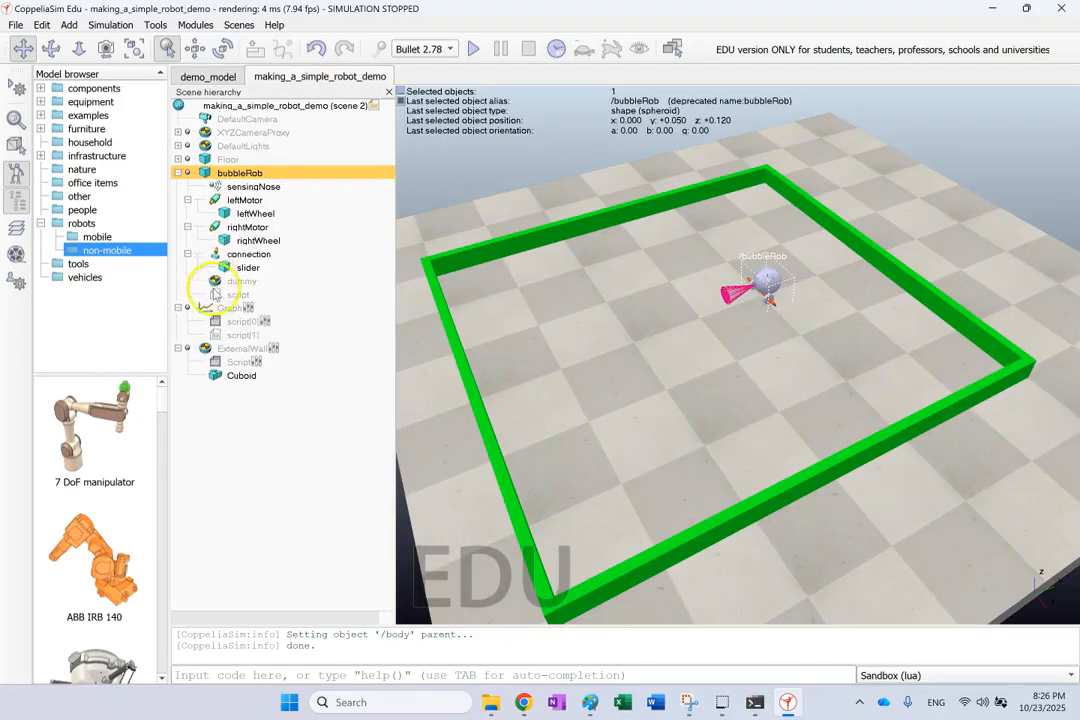
{"action": "double_click", "coordinate": [215, 294]}
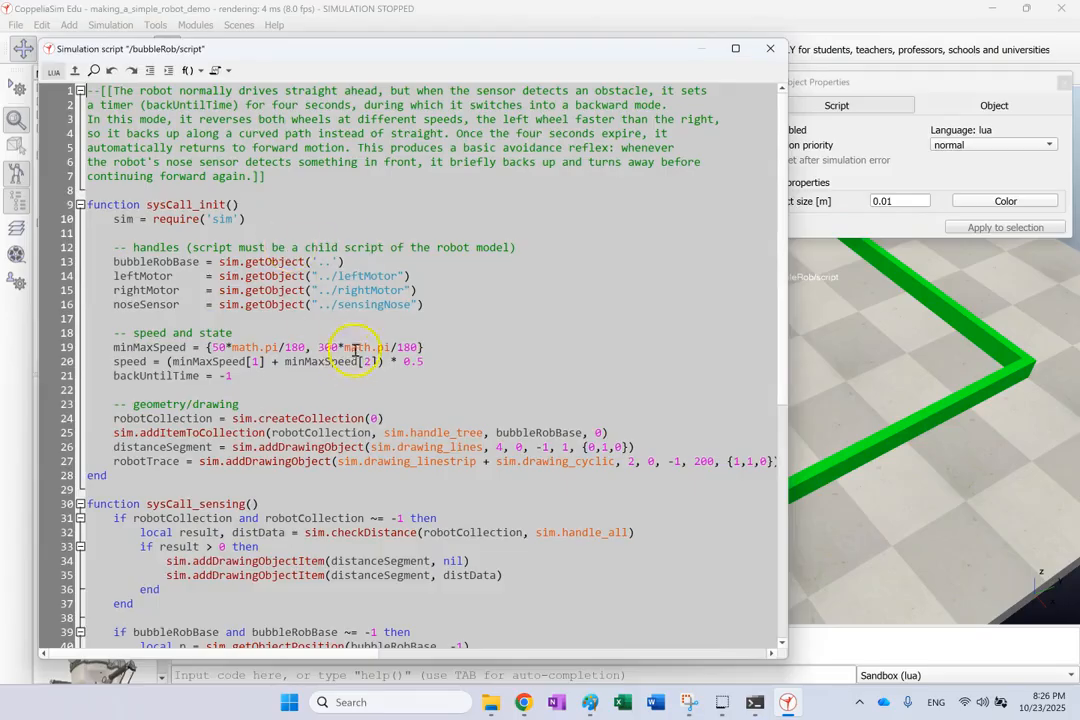
{"action": "scroll", "coordinate": [355, 355], "scroll_direction": "down", "scroll_amount": 10}
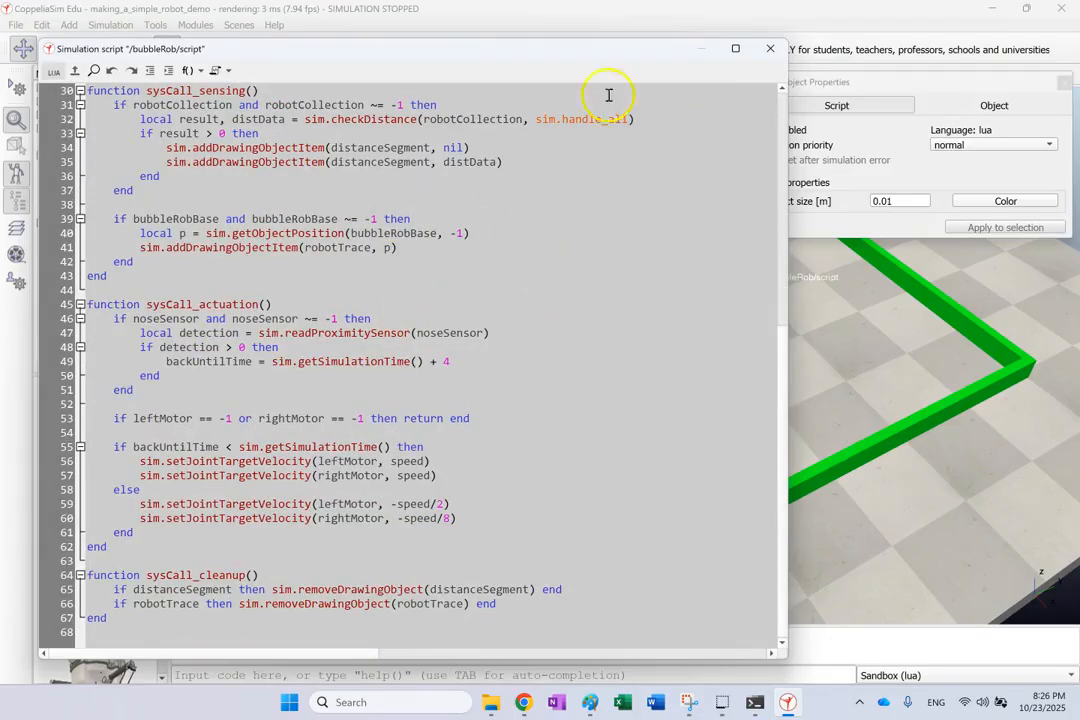
{"action": "left_click", "coordinate": [770, 48]}
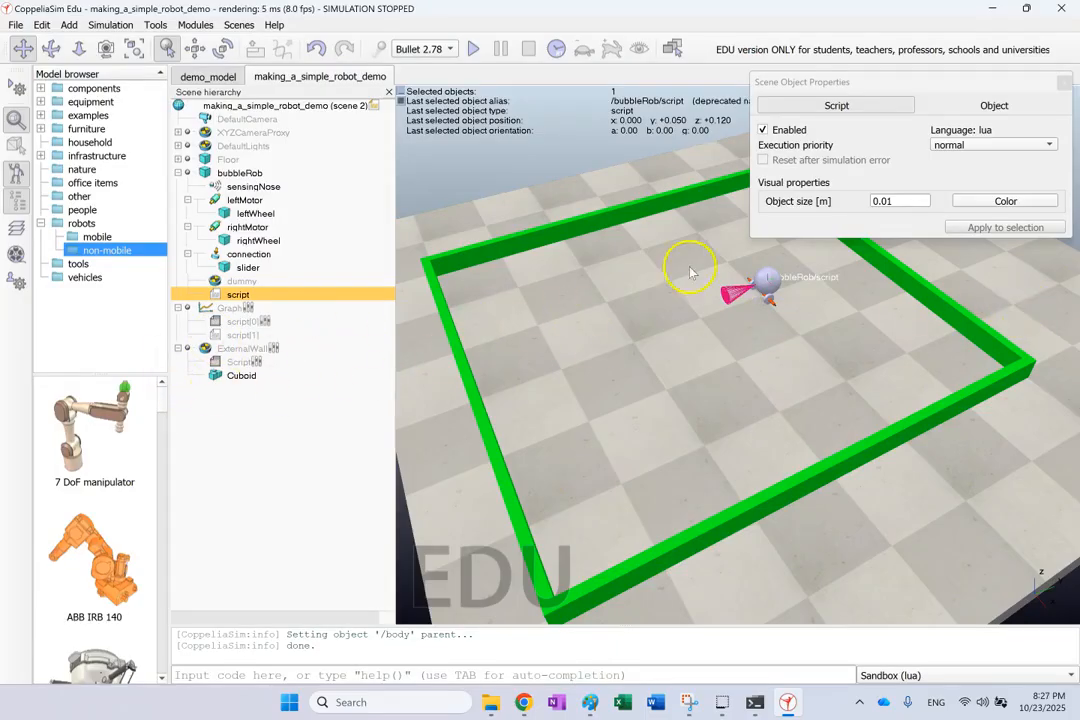
{"action": "left_click", "coordinate": [1062, 81]}
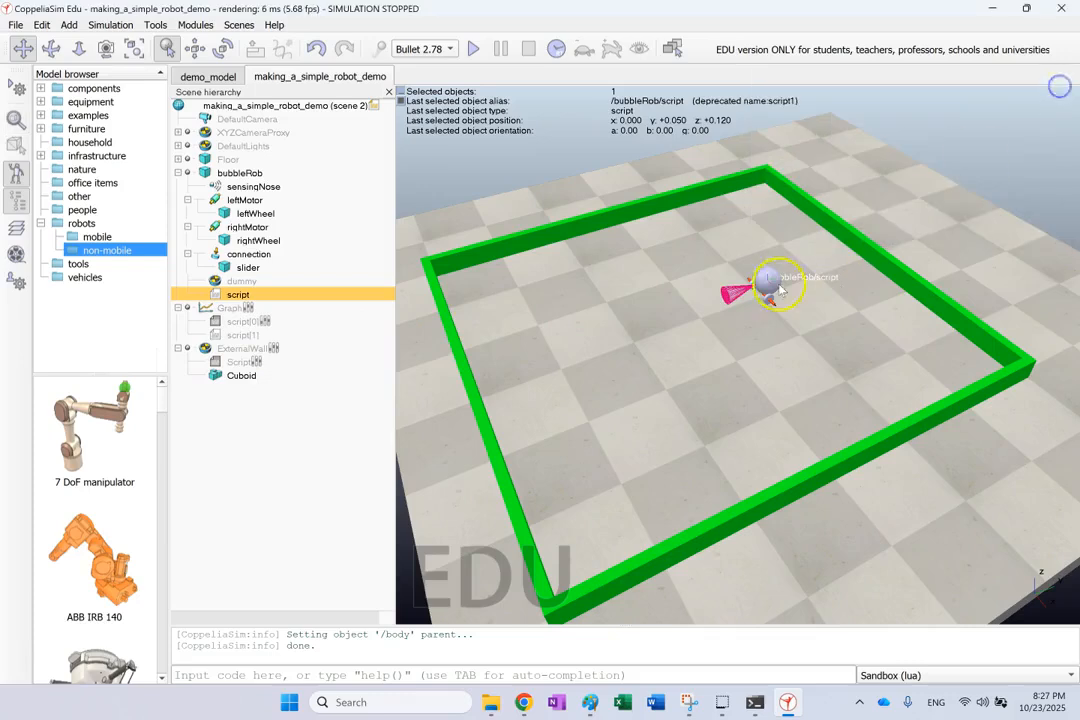